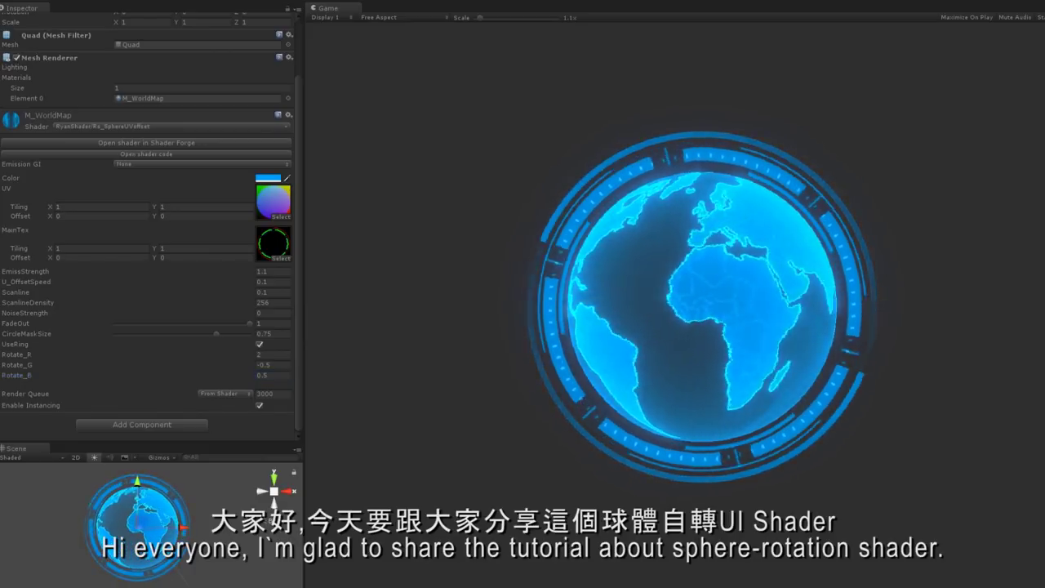
Switch the Scene view to Wireframe and lower the globe material's FadeOut from 1 to about 0.592.
{"action": "left_click", "coordinate": [40, 458]}
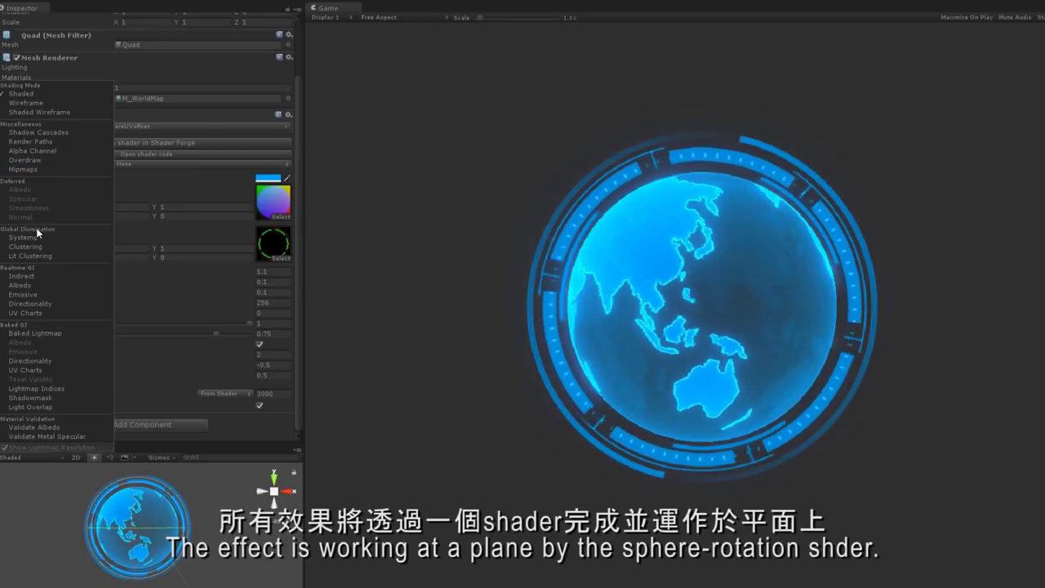
{"action": "left_click", "coordinate": [37, 103]}
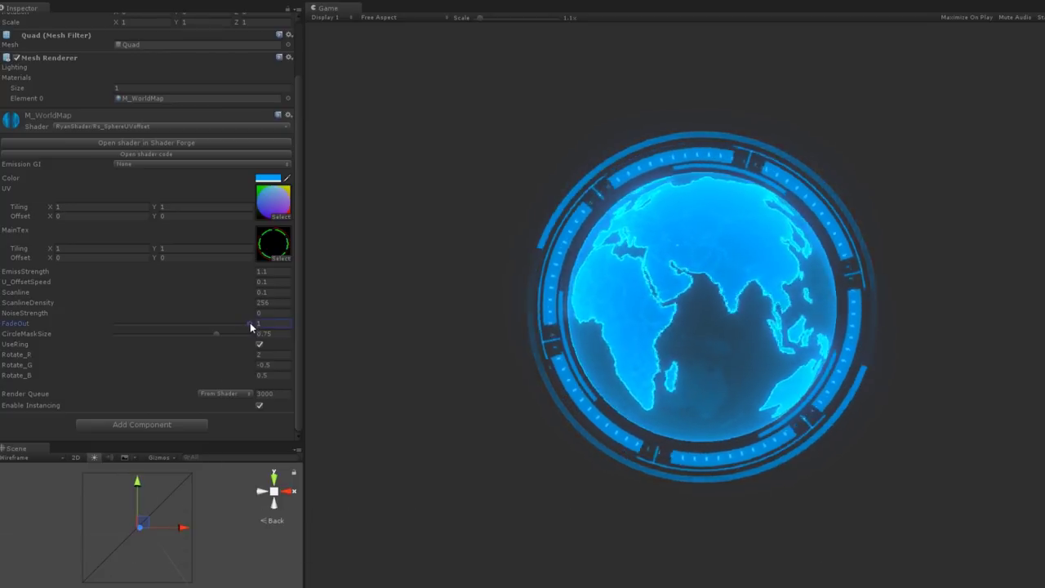
{"action": "mouse_move", "coordinate": [250, 324]}
{"action": "left_mouse_down"}
{"action": "mouse_move", "coordinate": [114, 331]}
{"action": "mouse_move", "coordinate": [253, 323]}
{"action": "mouse_move", "coordinate": [154, 318]}
{"action": "left_mouse_up"}
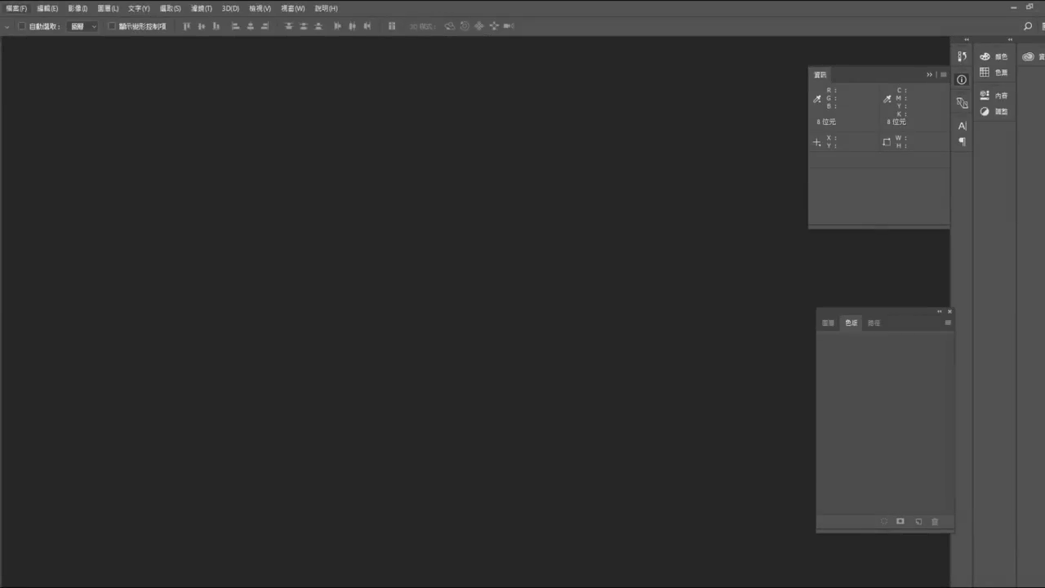
Create a new 512×512 Photoshop document with a black background.
{"action": "key", "text": "alt+f"}
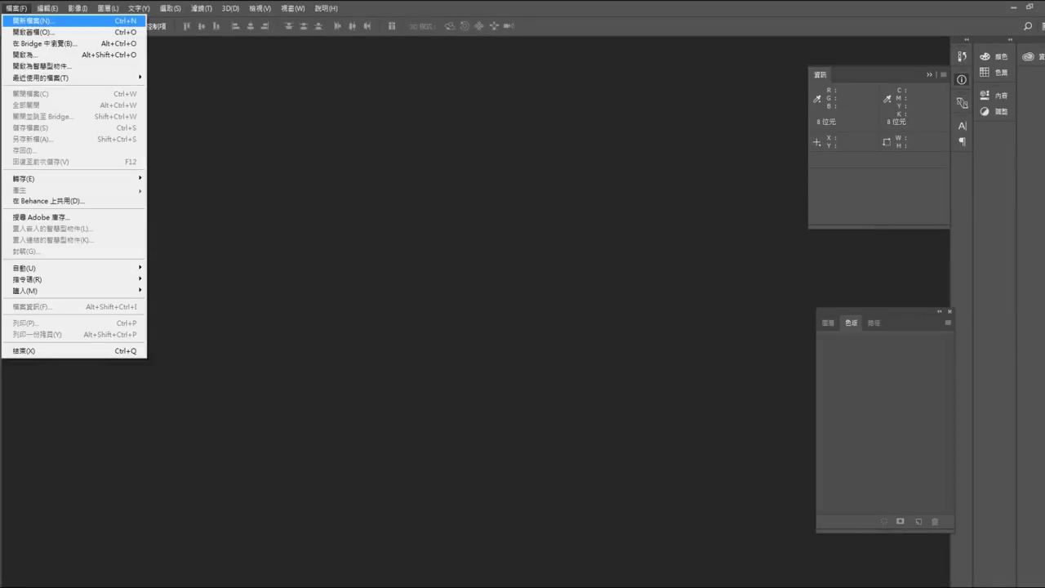
{"action": "key", "text": "Return"}
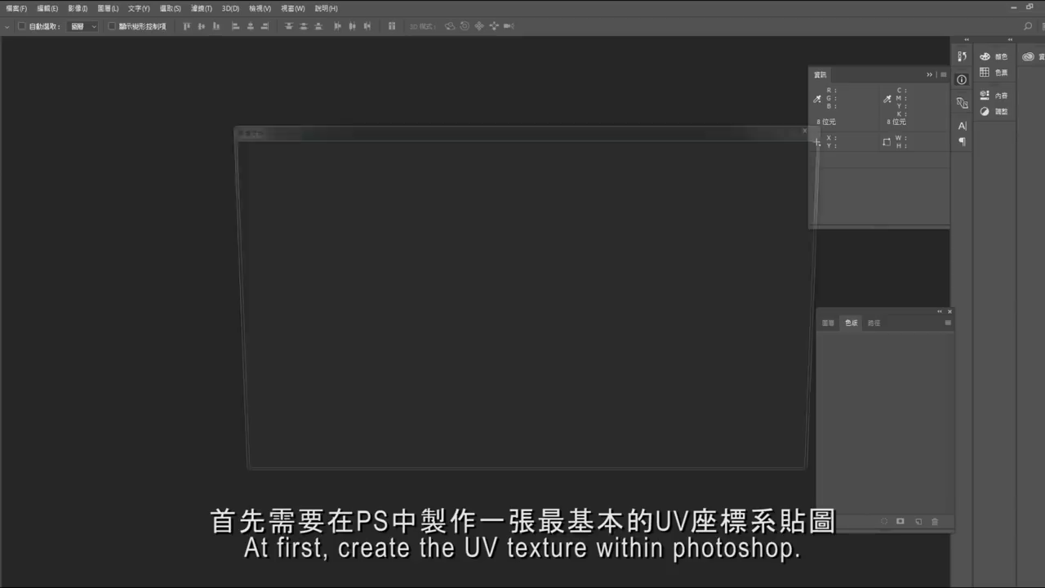
{"action": "key", "text": "Tab"}
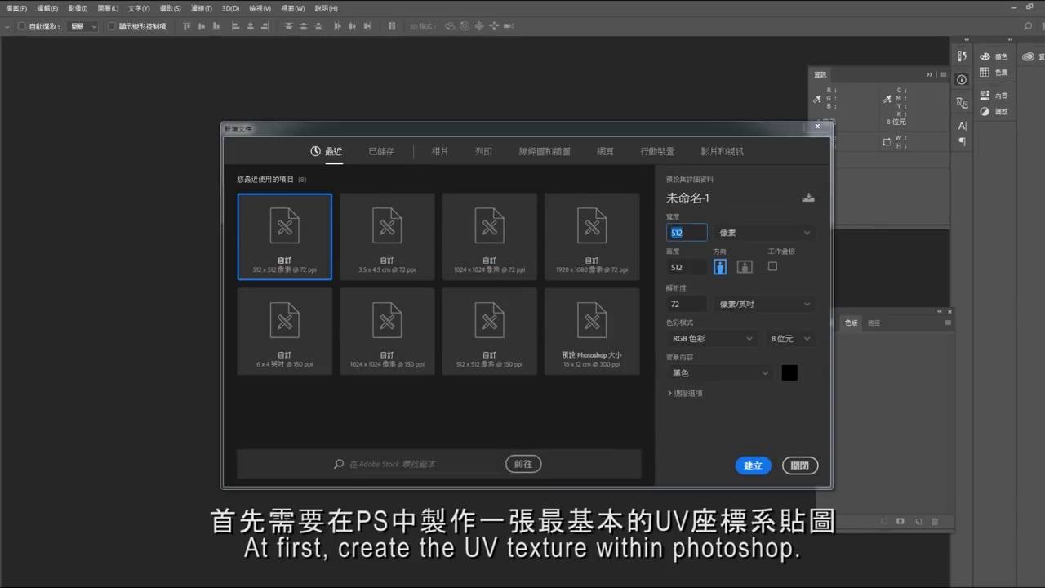
{"action": "key", "text": "Tab"}
{"action": "key", "text": "Return"}
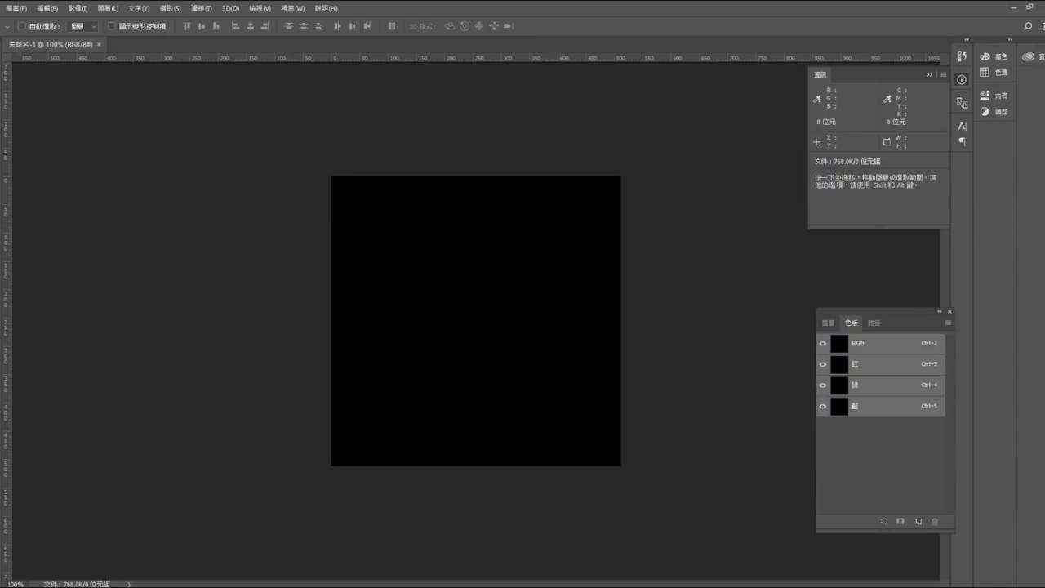
Fill the canvas with a black-to-white gradient running from the left edge to the right edge.
{"action": "key", "text": "g"}
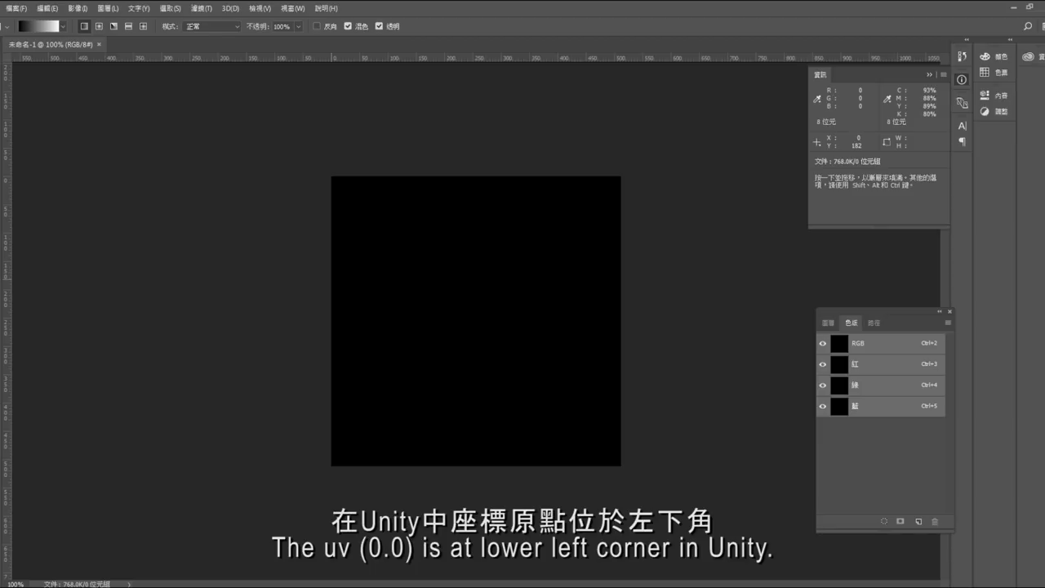
{"action": "left_click_drag", "start_coordinate": [330, 278], "coordinate": [609, 279]}
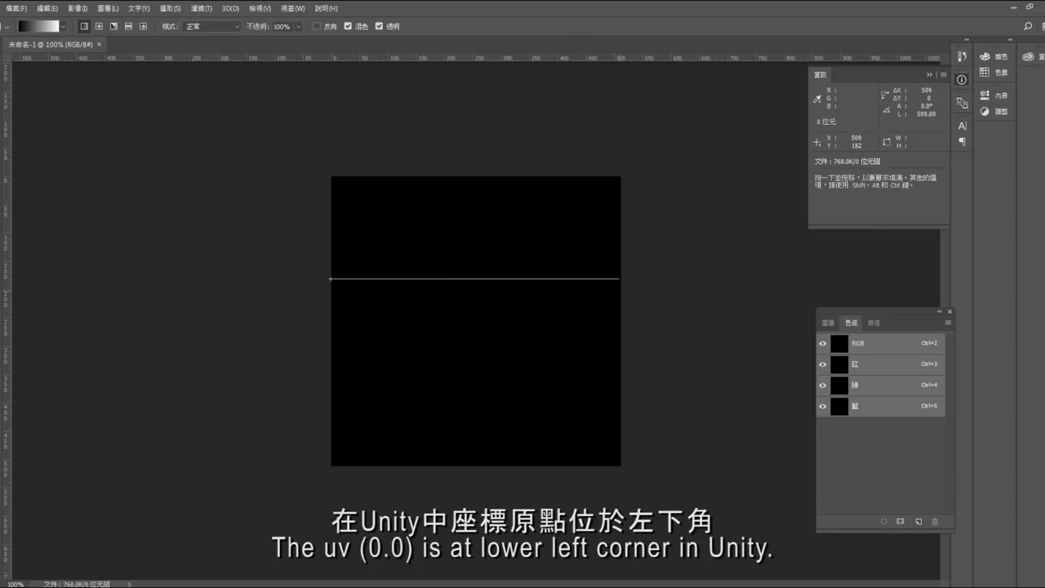
{"action": "left_click_drag", "start_coordinate": [619, 278], "coordinate": [621, 279]}
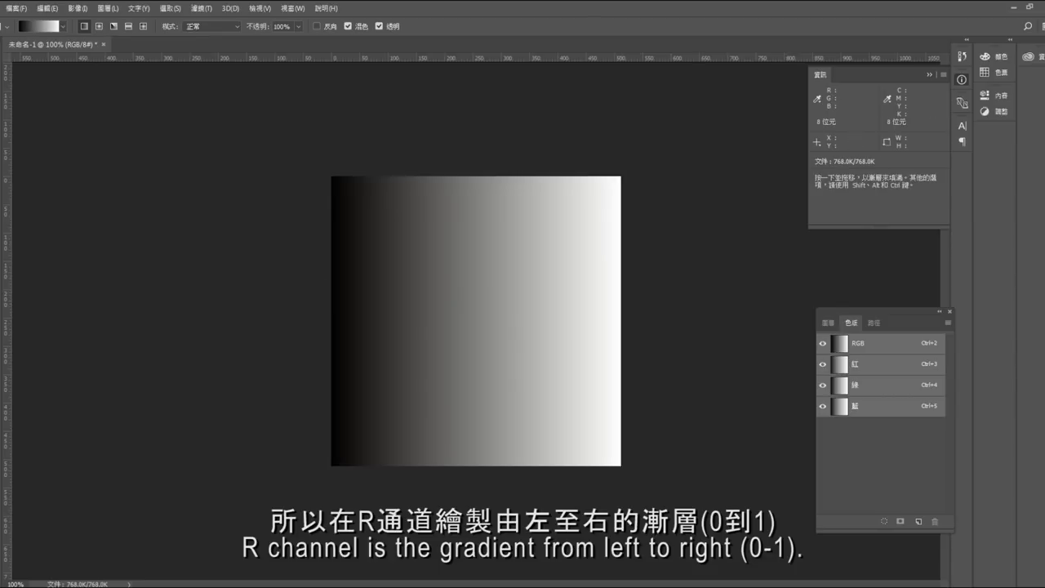
Rotate the green channel's gradient 90° so it runs bottom to top.
{"action": "key", "text": "ctrl+4"}
{"action": "key", "text": "ctrl+a"}
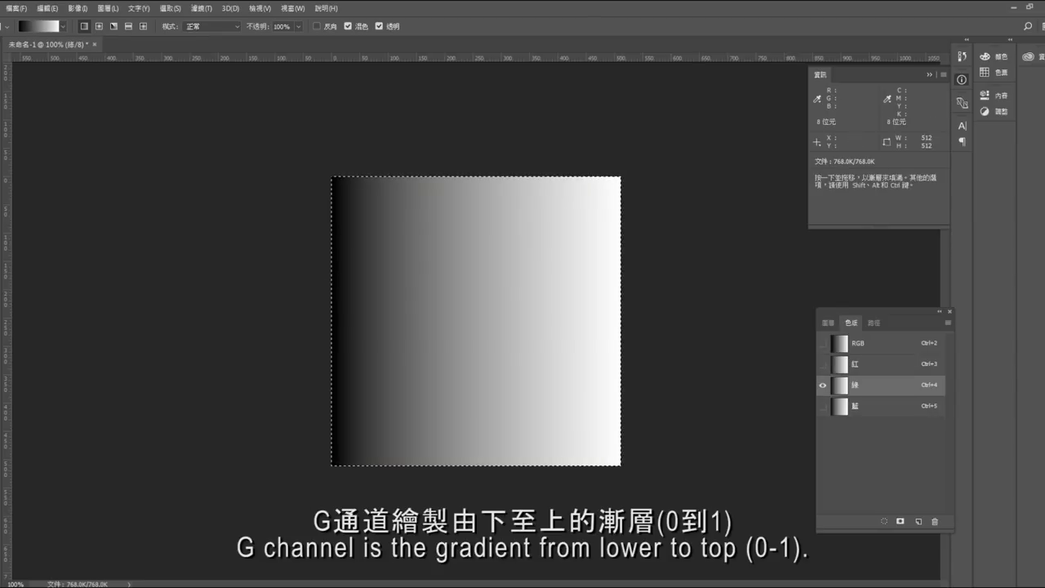
{"action": "key", "text": "ctrl+t"}
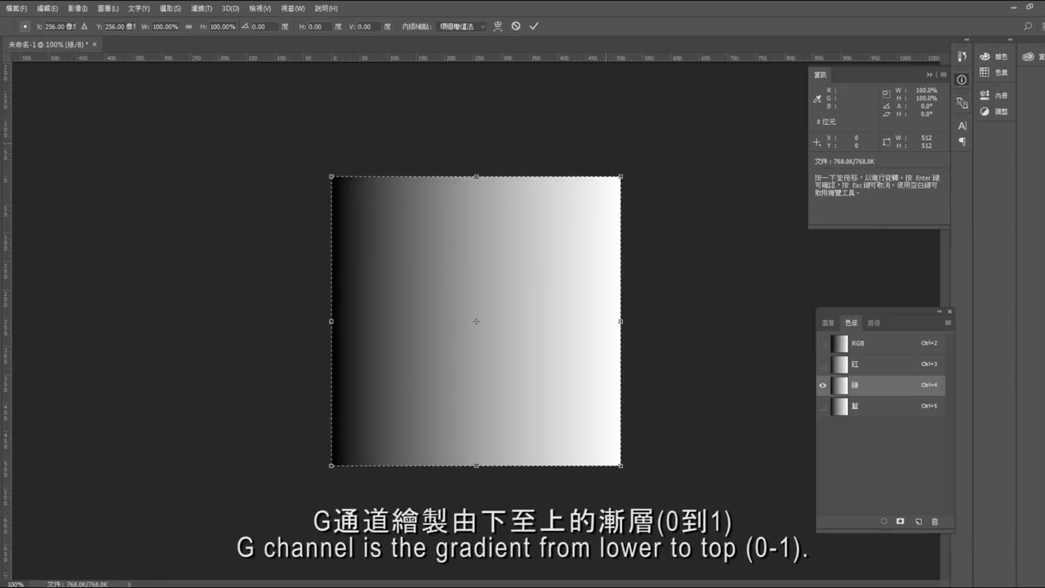
{"action": "left_click_drag", "start_coordinate": [662, 90], "coordinate": [245, 135], "text": "shift"}
{"action": "key", "text": "Return"}
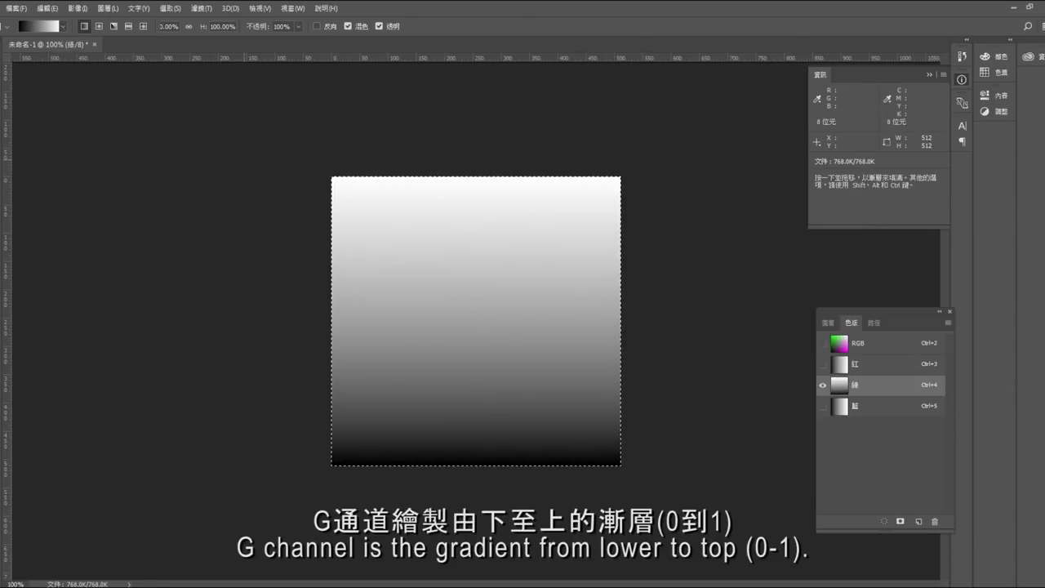
Fill the blue channel with black and review the red, green and combined RGB result.
{"action": "key", "text": "ctrl+5"}
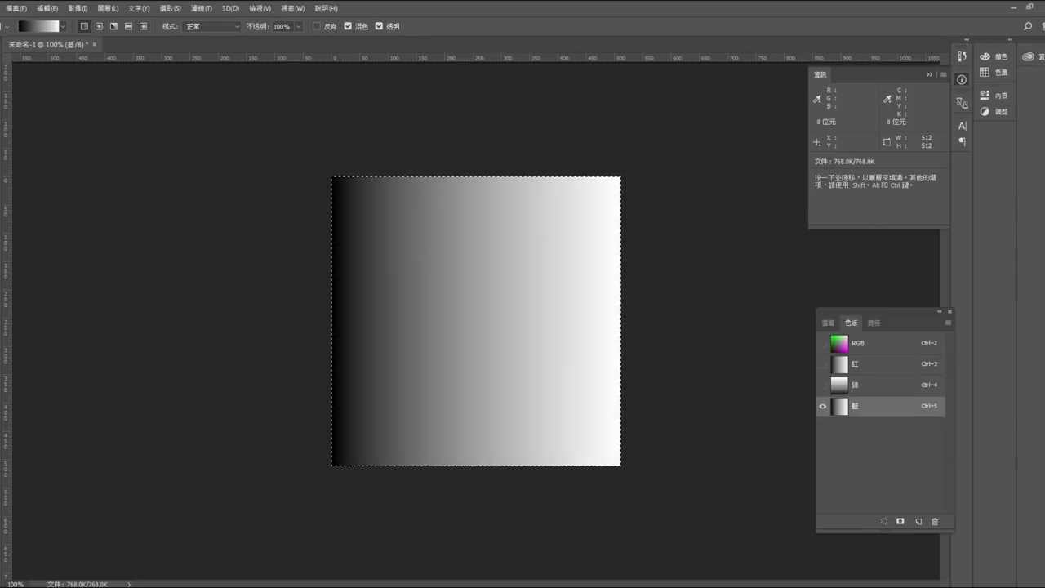
{"action": "key", "text": "alt+BackSpace"}
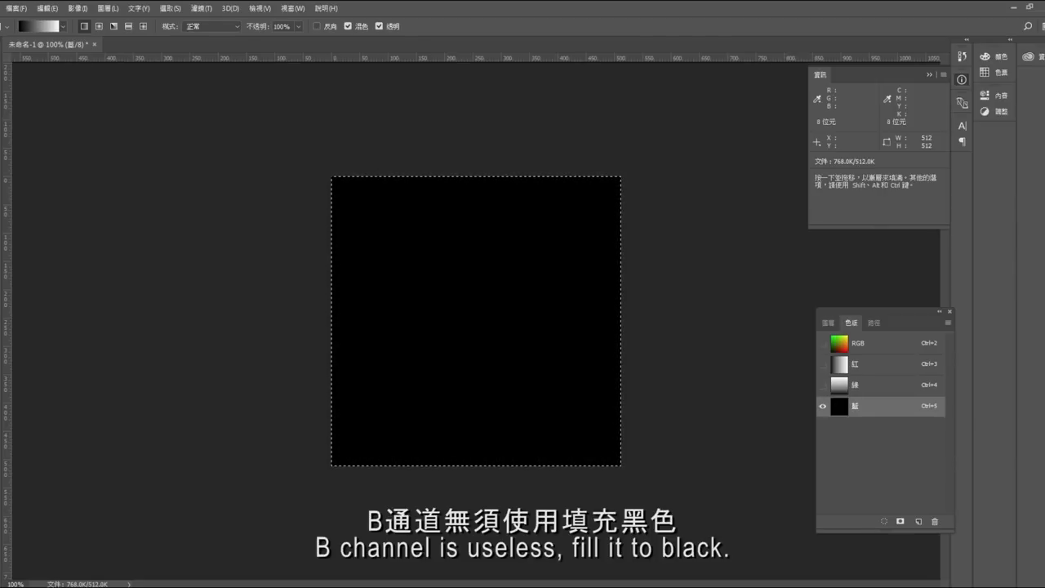
{"action": "key", "text": "ctrl+4"}
{"action": "key", "text": "ctrl+3"}
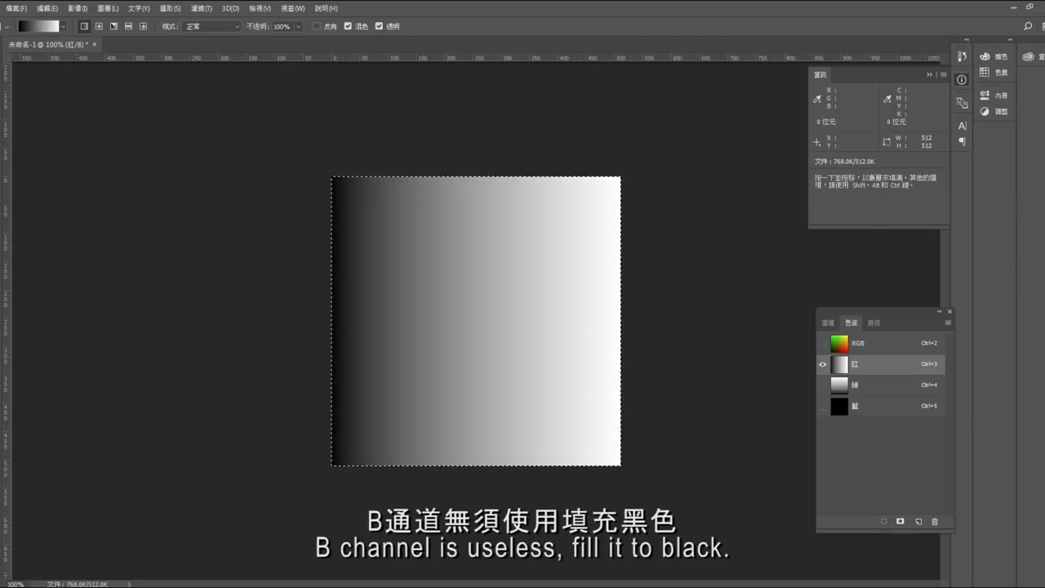
{"action": "key", "text": "ctrl+2"}
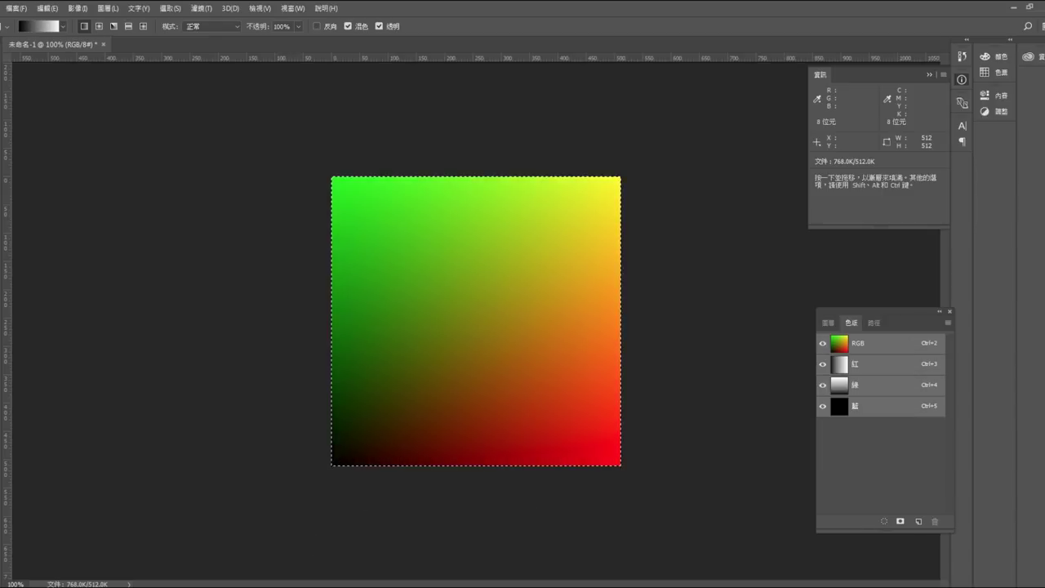
{"action": "key", "text": "v"}
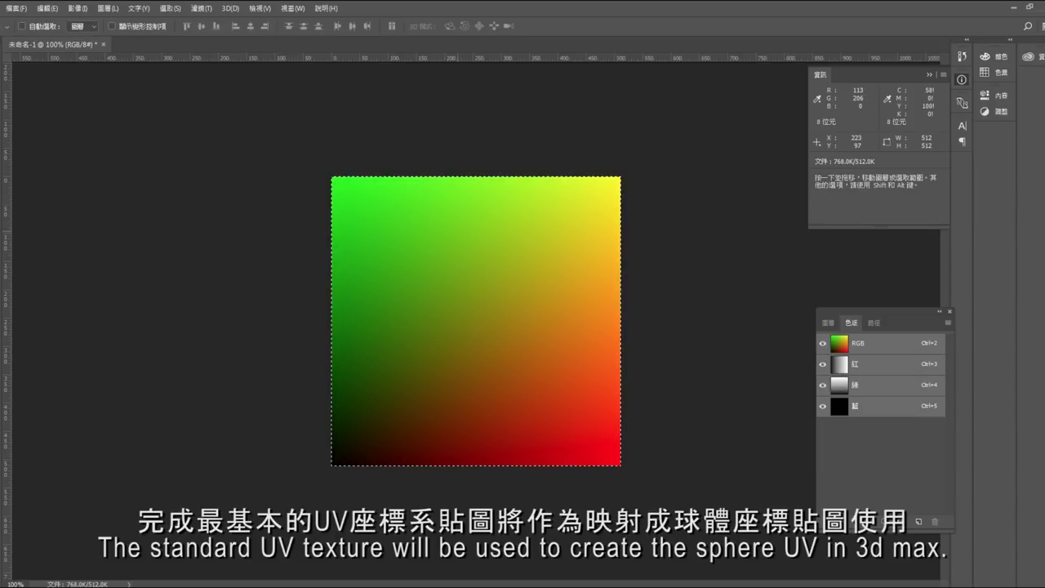
Save the texture as UV.tga, a 24-bit Targa file, in the Tutorial folder.
{"action": "left_click", "coordinate": [17, 8]}
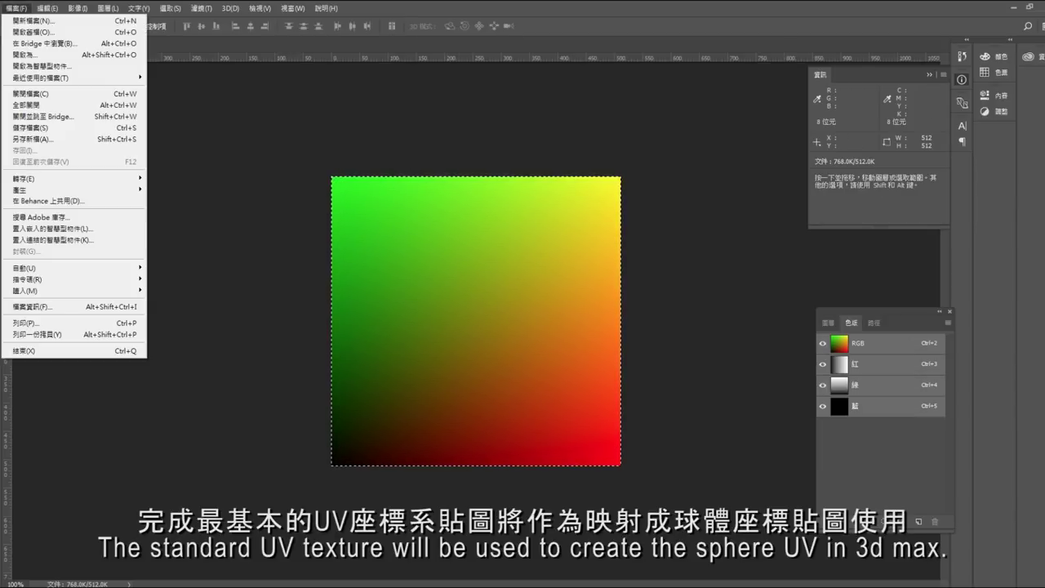
{"action": "left_click", "coordinate": [32, 129]}
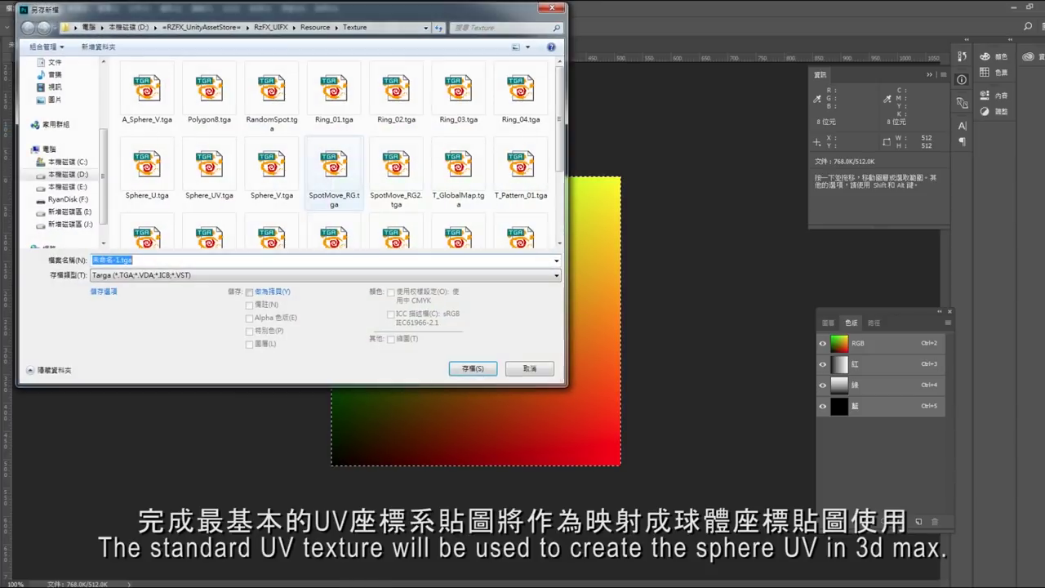
{"action": "left_click", "coordinate": [271, 27]}
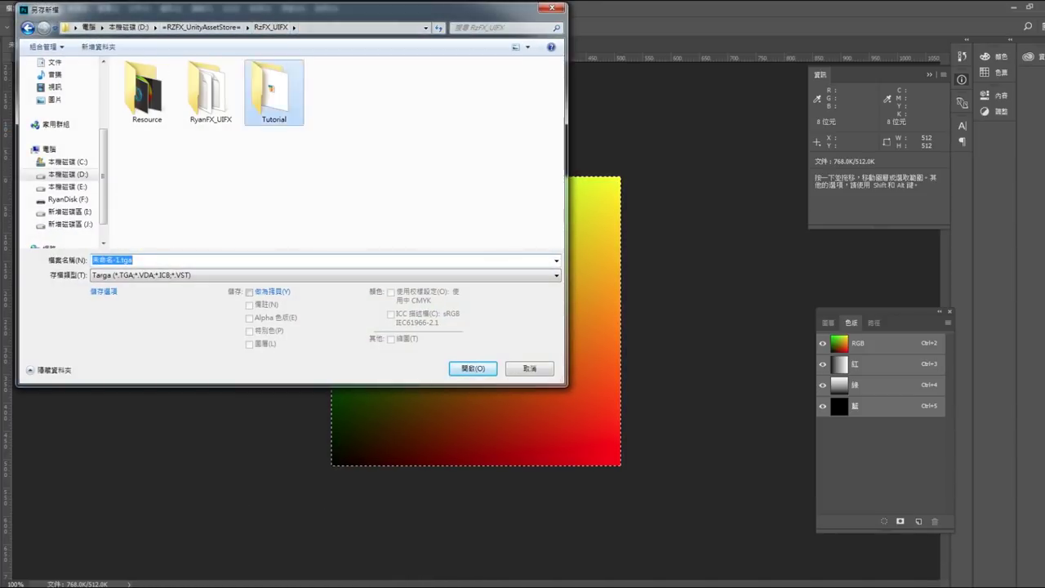
{"action": "double_click", "coordinate": [273, 90]}
{"action": "type", "text": "UV"}
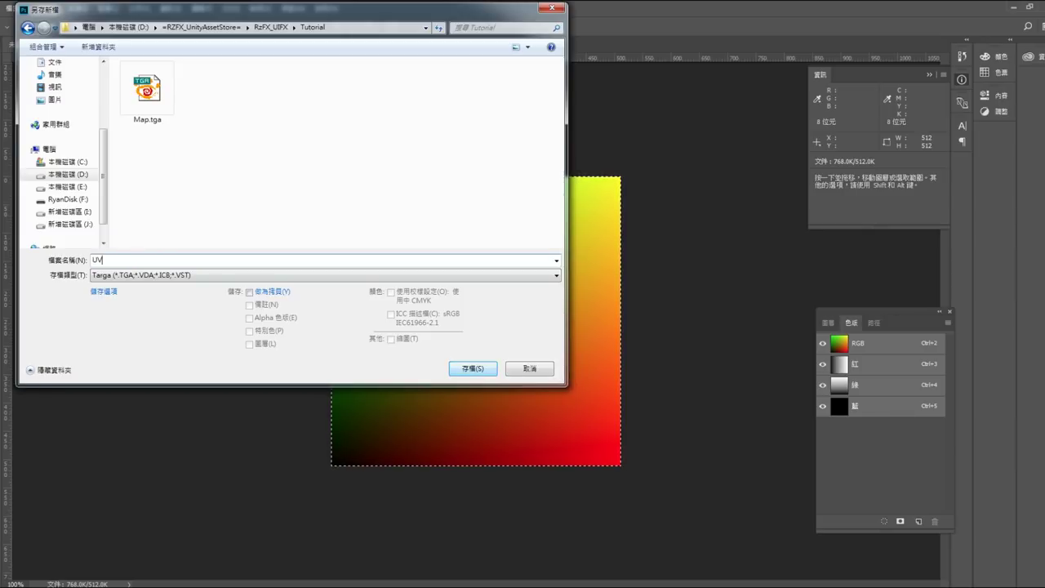
{"action": "key", "text": "Return"}
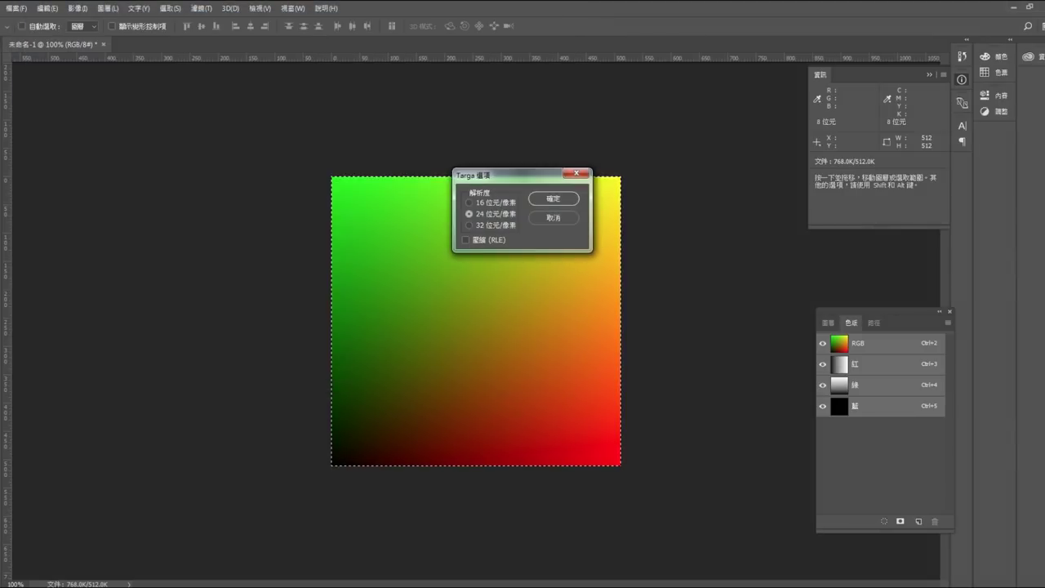
{"action": "key", "text": "Return"}
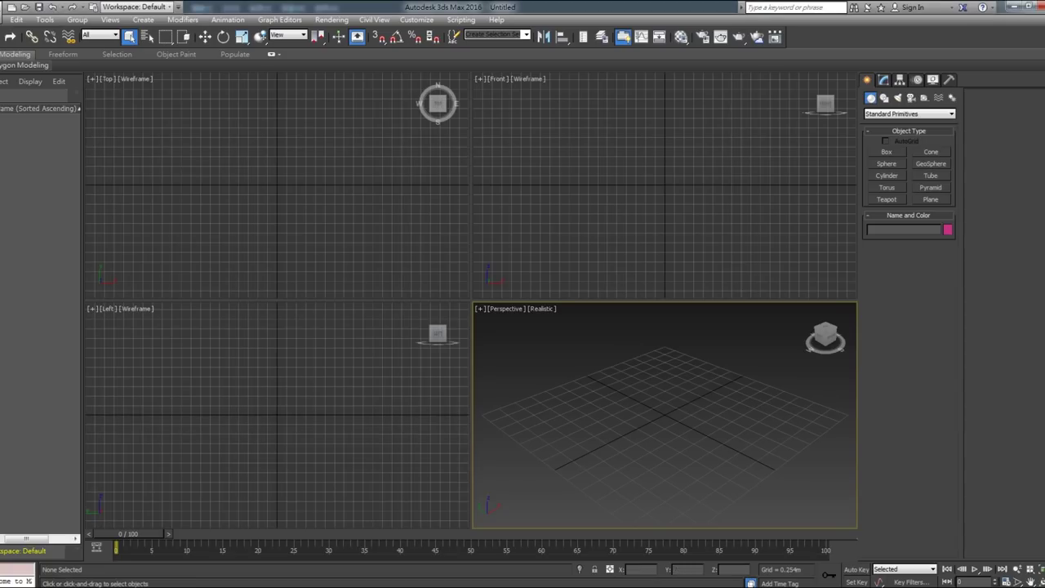
Draw a sphere in the Perspective view and centre it at X 0, Y 0.
{"action": "left_click", "coordinate": [887, 163]}
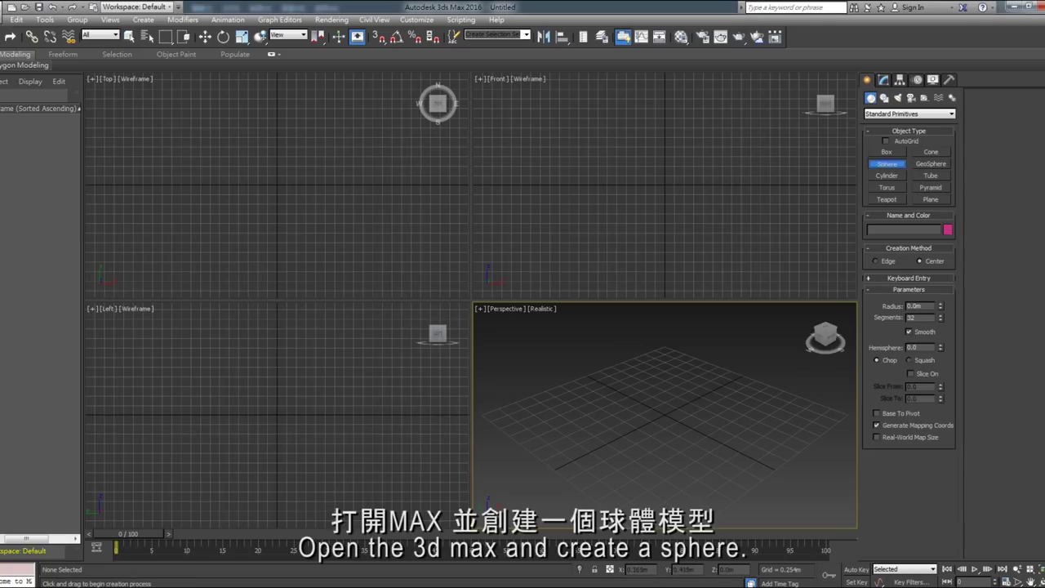
{"action": "left_click_drag", "start_coordinate": [654, 399], "coordinate": [712, 400]}
{"action": "right_click", "coordinate": [712, 400]}
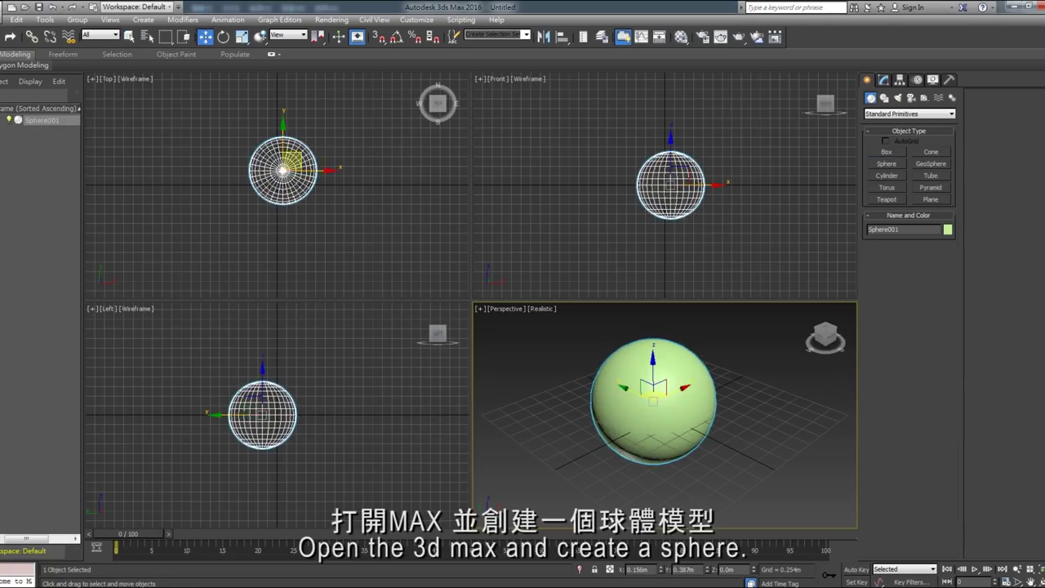
{"action": "right_click", "coordinate": [651, 569]}
{"action": "right_click", "coordinate": [697, 569]}
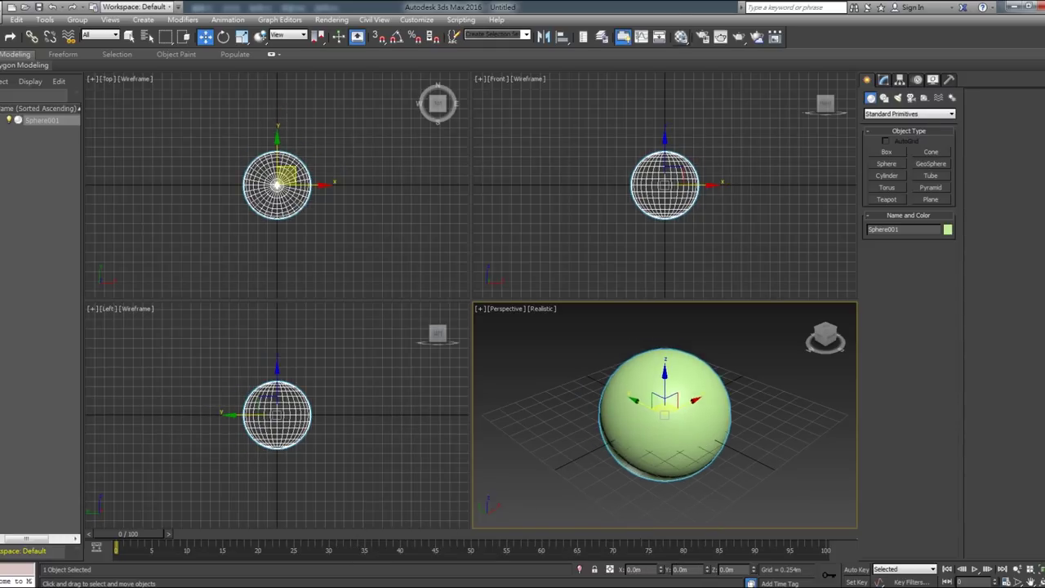
Assign the sphere a material with UV.tga as its diffuse map and render the front view.
{"action": "key", "text": "m"}
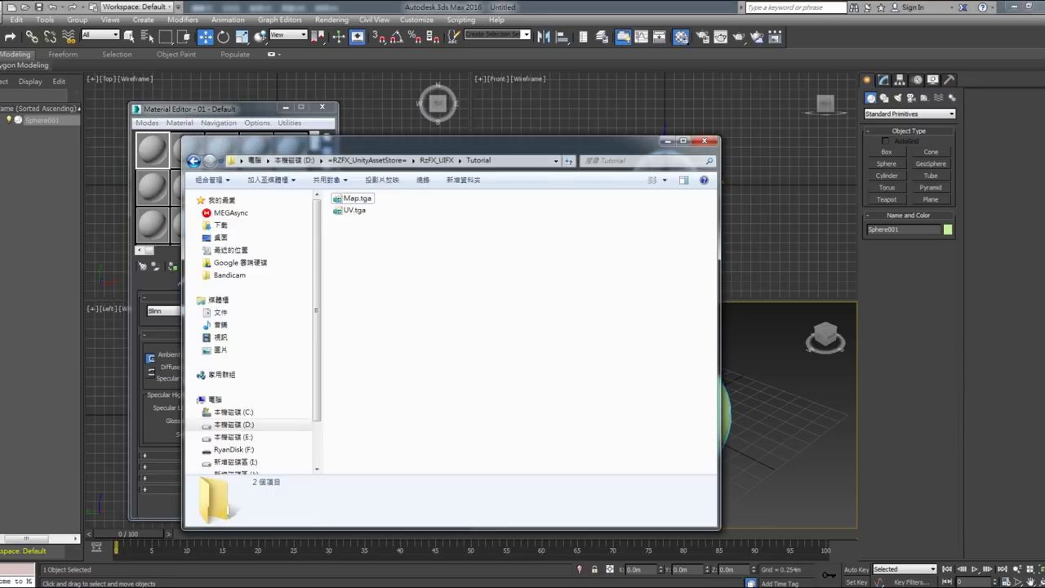
{"action": "left_click", "coordinate": [353, 210]}
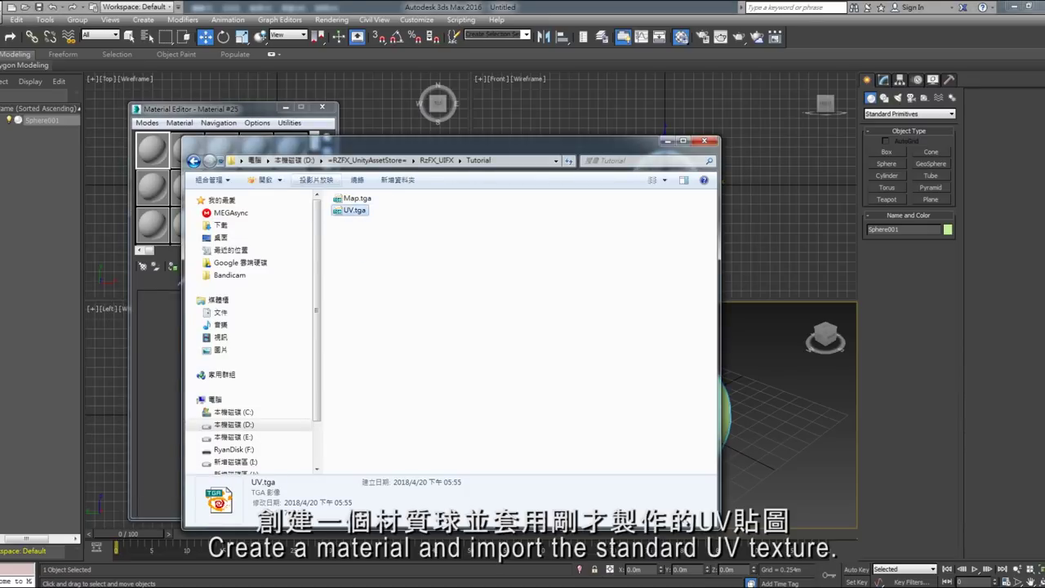
{"action": "left_click_drag", "start_coordinate": [353, 210], "coordinate": [152, 149]}
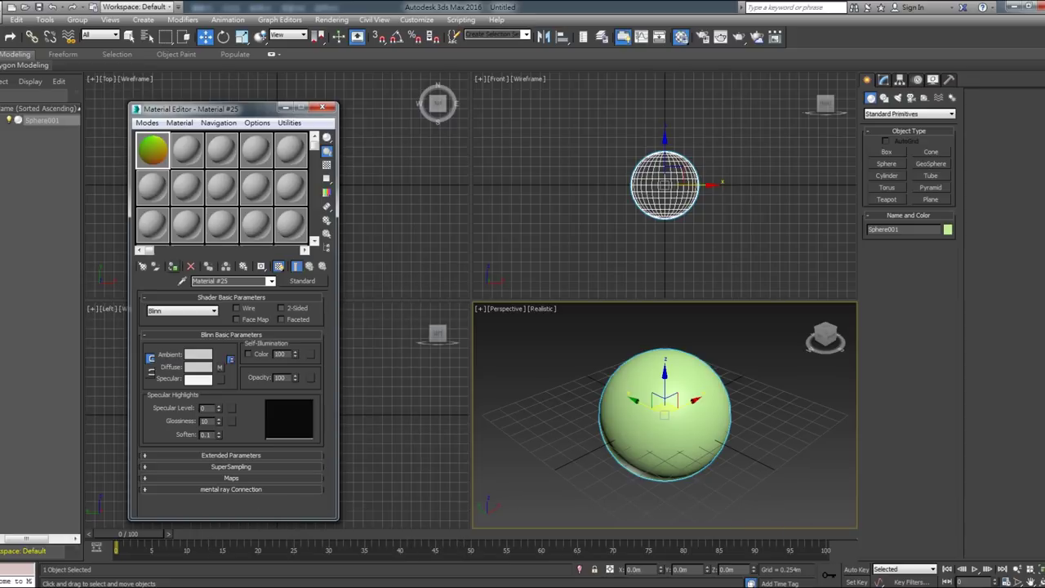
{"action": "left_click", "coordinate": [172, 267]}
{"action": "key", "text": "f"}
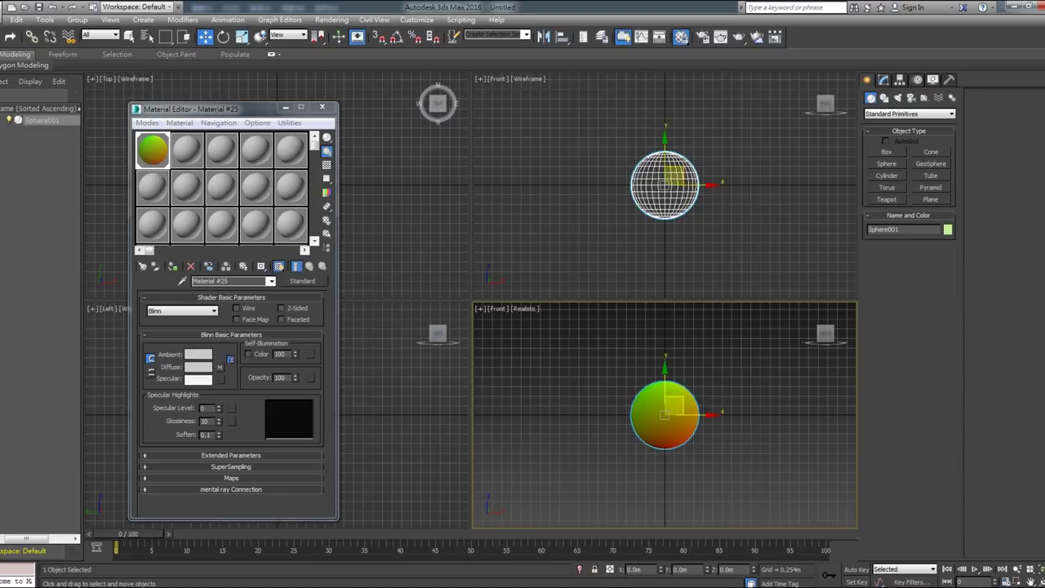
{"action": "key", "text": "z"}
{"action": "key", "text": "shift+q"}
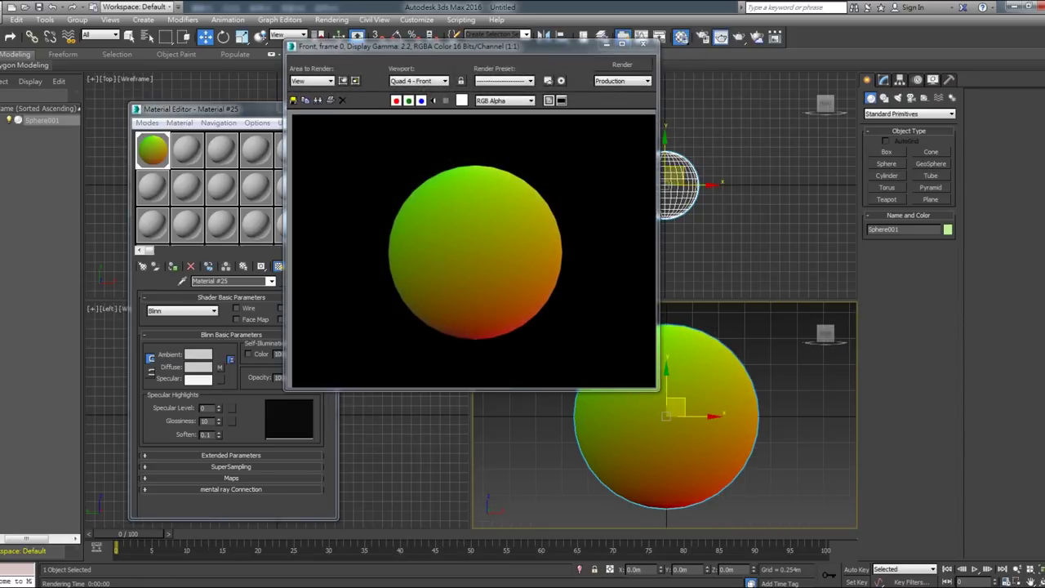
Set the render output size to 512×512 and re-render the textured sphere's front view.
{"action": "left_click", "coordinate": [643, 43]}
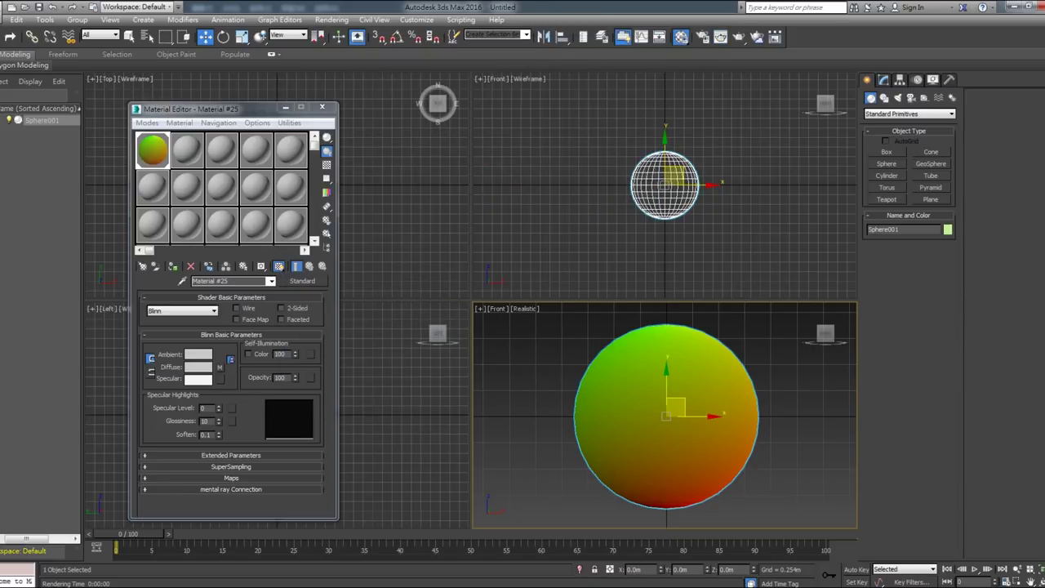
{"action": "left_click", "coordinate": [702, 37]}
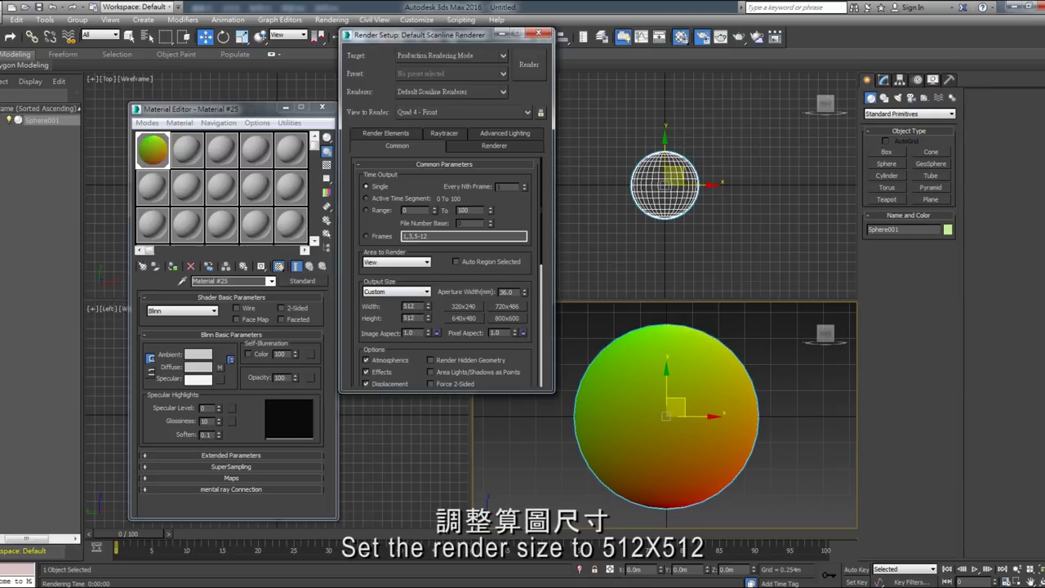
{"action": "scroll", "coordinate": [450, 271], "scroll_direction": "down", "scroll_amount": 3}
{"action": "left_click", "coordinate": [538, 34]}
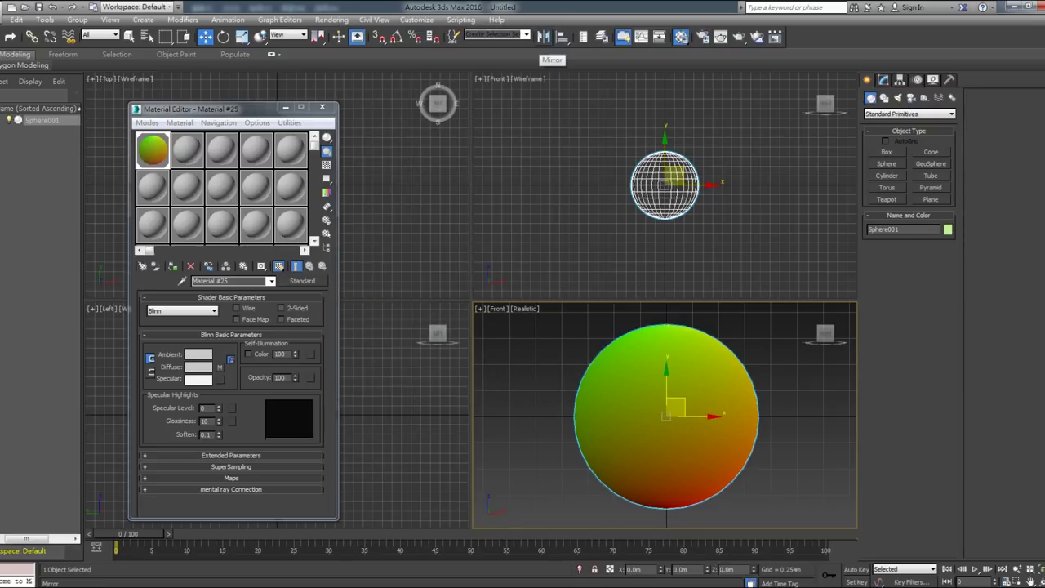
{"action": "key", "text": "shift+q"}
{"action": "left_click", "coordinate": [631, 43]}
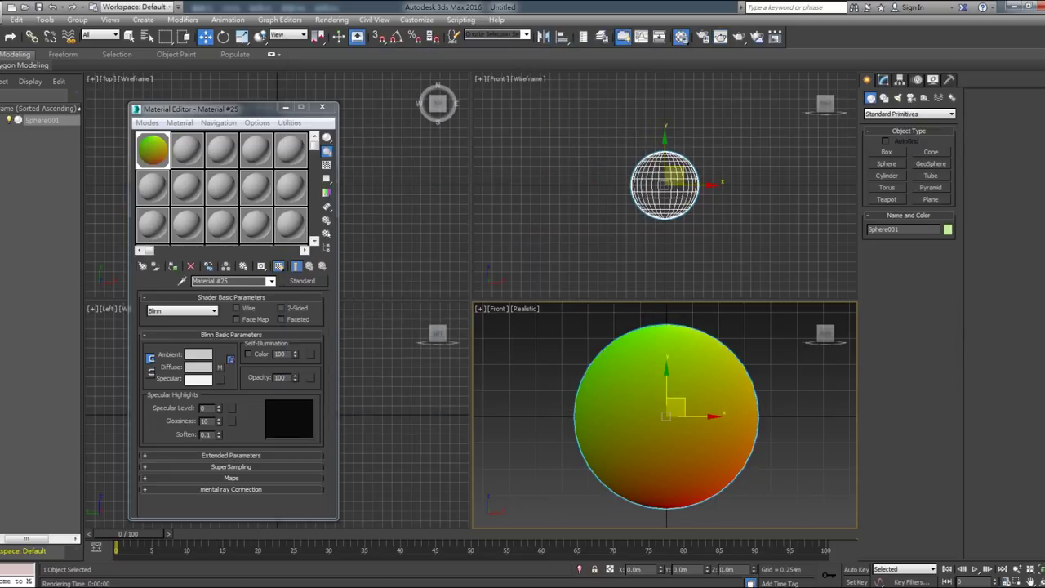
{"action": "left_click", "coordinate": [911, 97]}
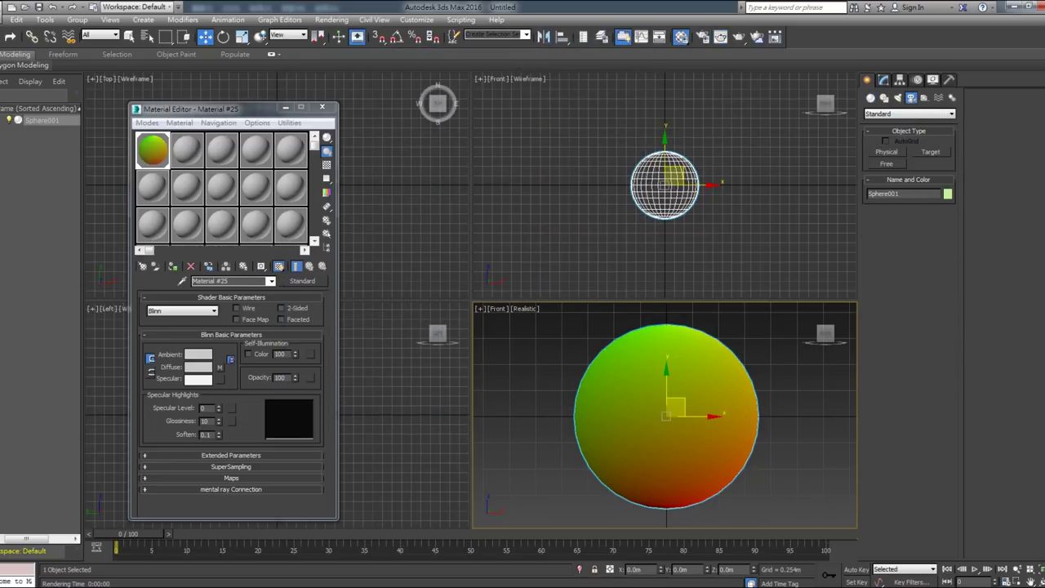
Place a free camera in the Front view and zero its X and Z position.
{"action": "left_click", "coordinate": [886, 164]}
{"action": "left_click", "coordinate": [665, 181]}
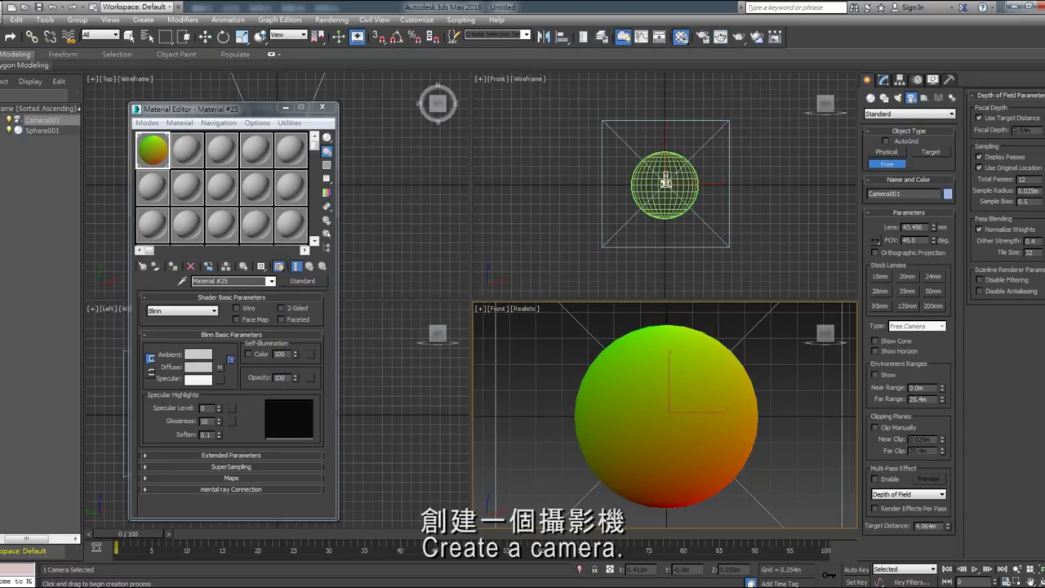
{"action": "key", "text": "w"}
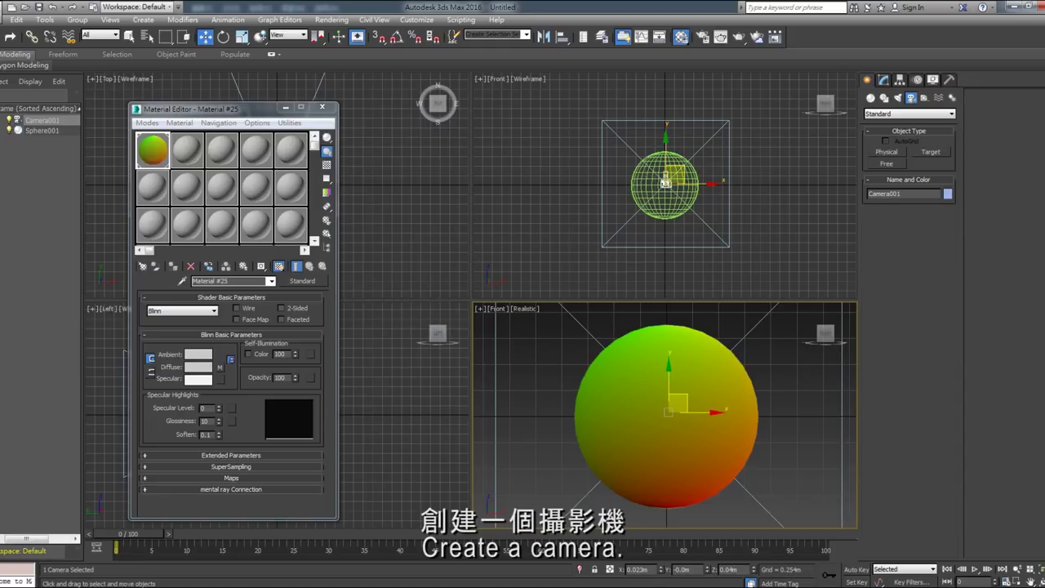
{"action": "right_click", "coordinate": [653, 569]}
{"action": "right_click", "coordinate": [743, 569]}
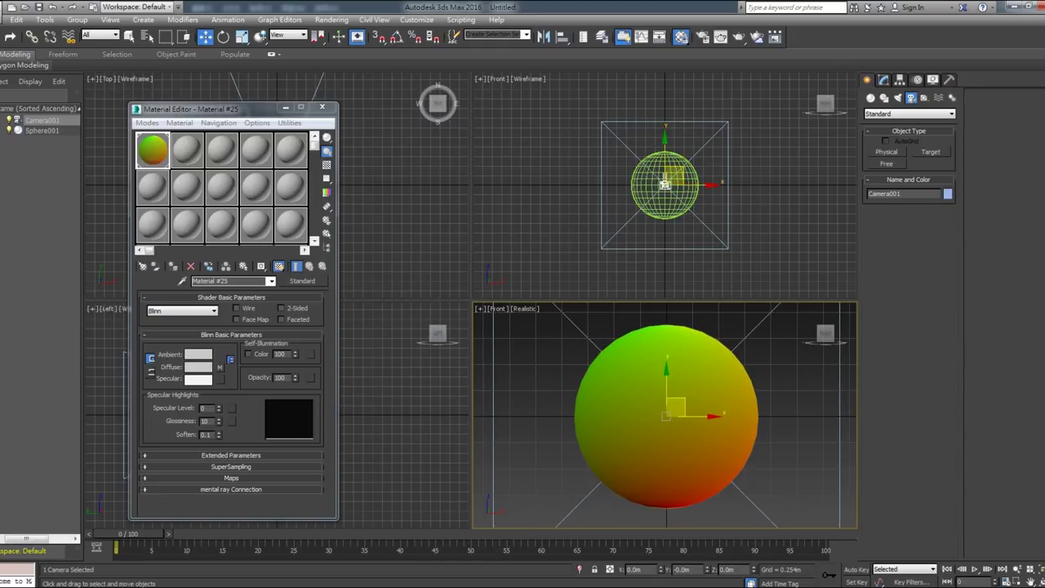
Pull the camera back along -Y in the Top view, then view through it with safe frame shown.
{"action": "key", "text": "t"}
{"action": "left_click_drag", "start_coordinate": [664, 196], "coordinate": [665, 273]}
{"action": "right_click", "coordinate": [571, 474]}
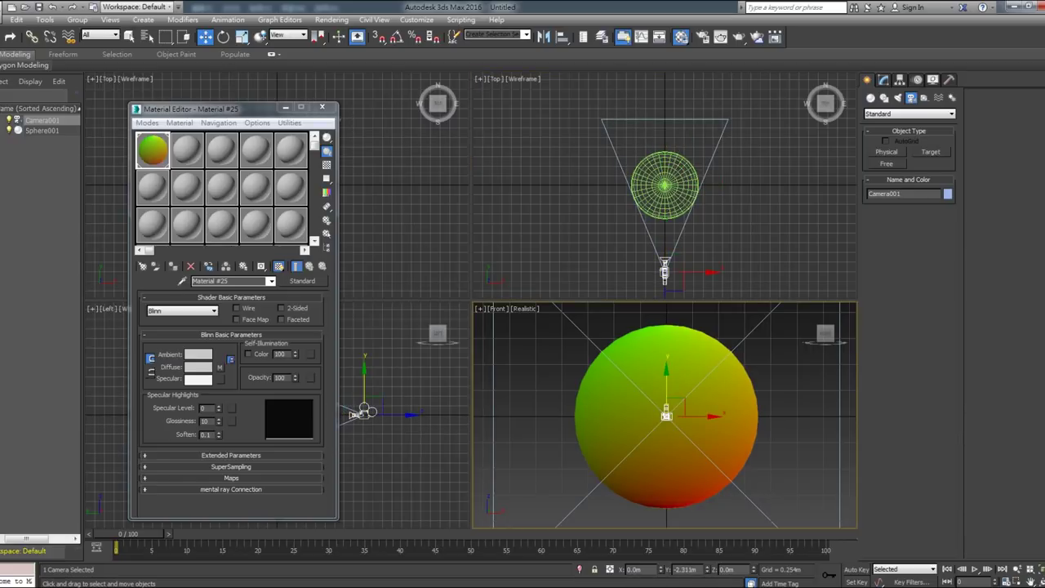
{"action": "key", "text": "c"}
{"action": "key", "text": "shift+f"}
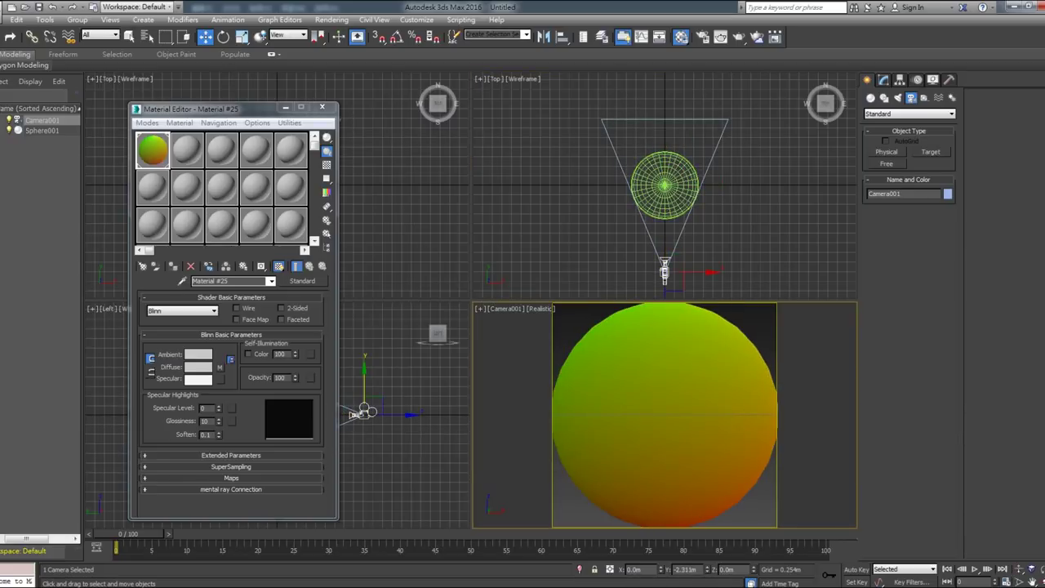
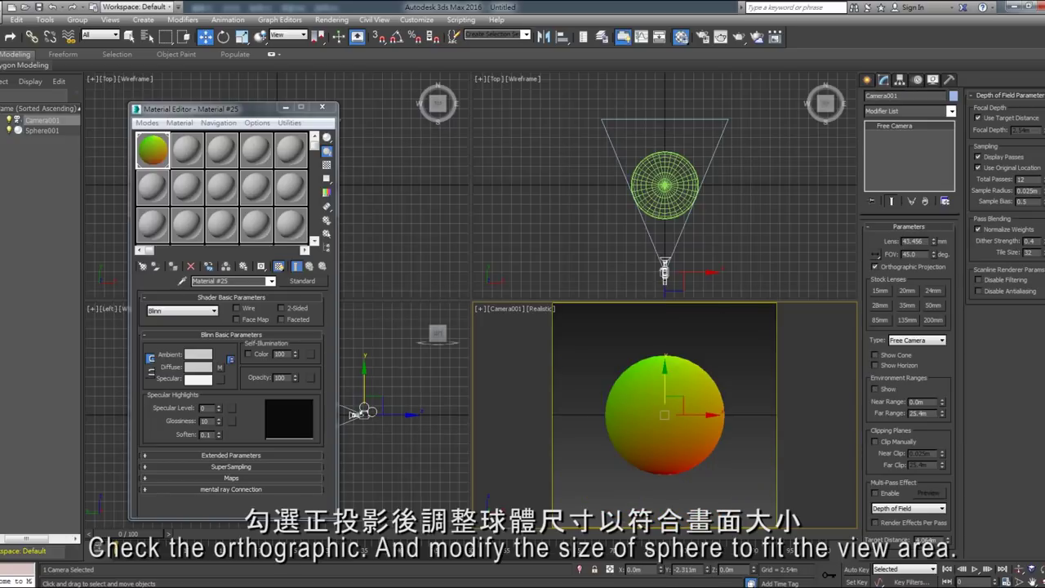
Enlarge Sphere001 to a radius of about 1.661m and set its Segments to 100.
{"action": "left_click", "coordinate": [665, 185]}
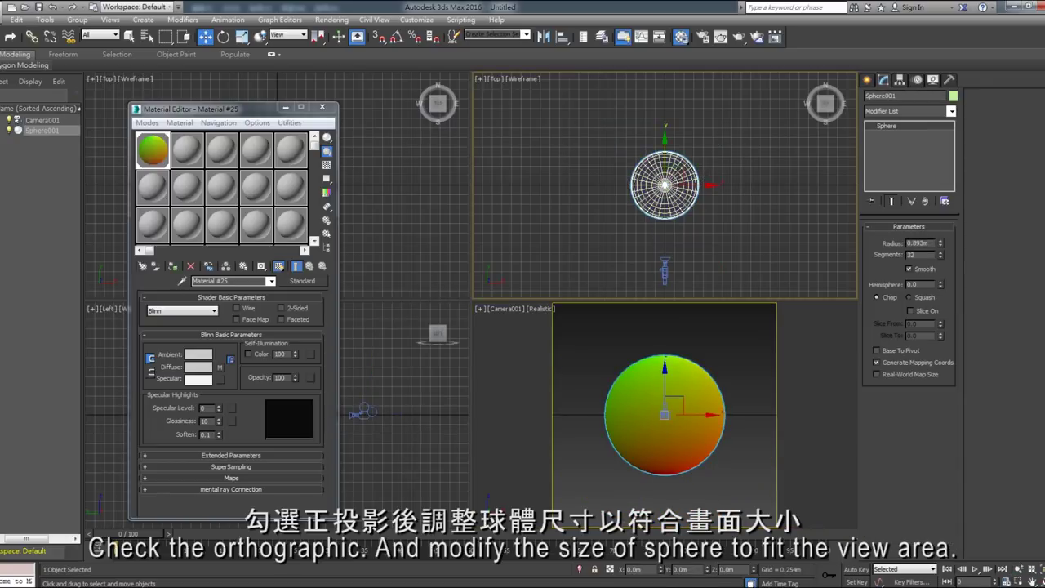
{"action": "left_click_drag", "start_coordinate": [940, 243], "coordinate": [940, 204]}
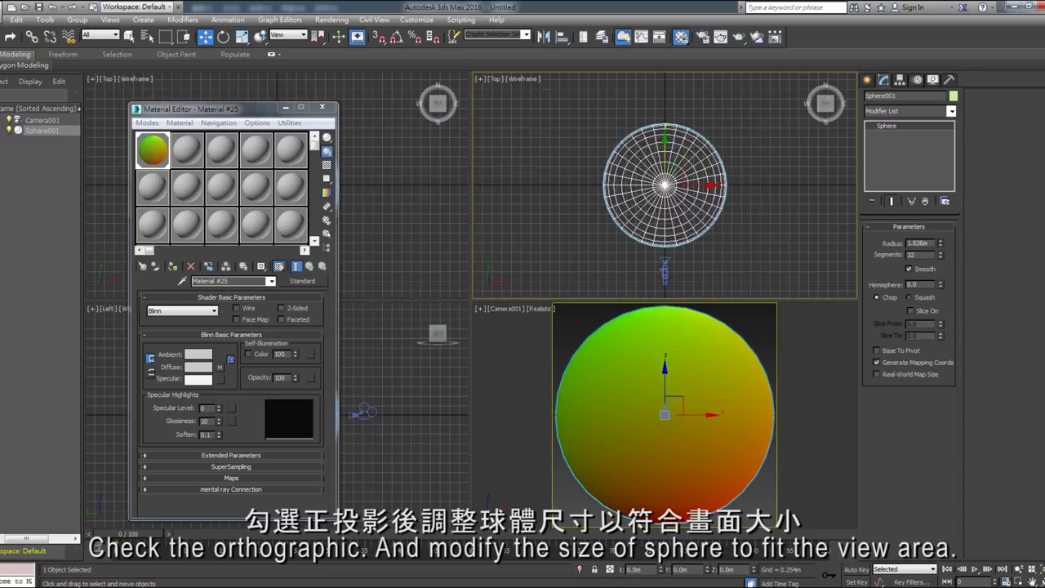
{"action": "left_click_drag", "start_coordinate": [940, 243], "coordinate": [940, 237]}
{"action": "type", "text": "100"}
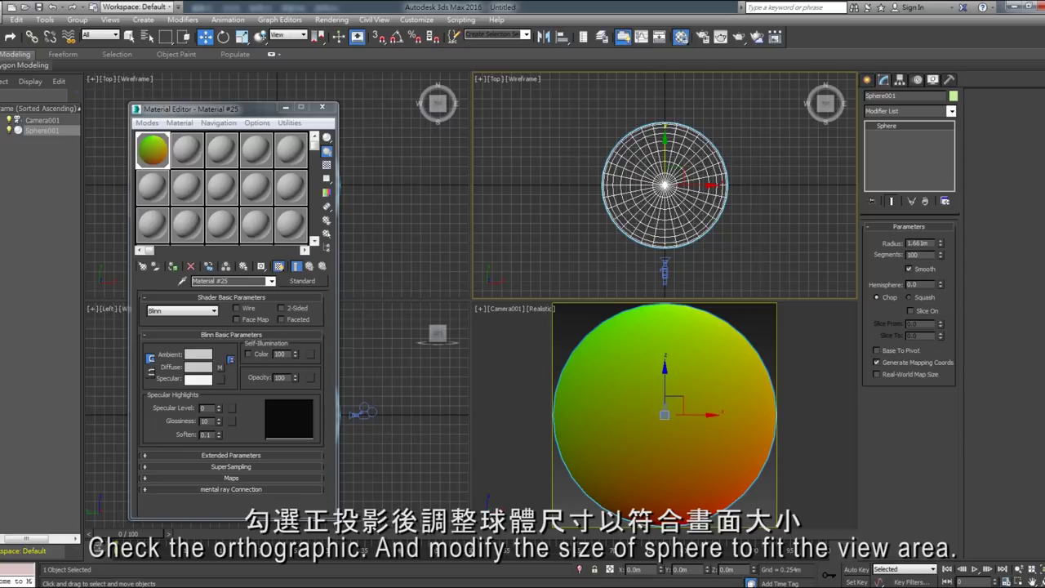
{"action": "key", "text": "Return"}
Render the Camera001 view with Shift+Q to check the sphere fills the frame.
{"action": "left_click", "coordinate": [825, 424]}
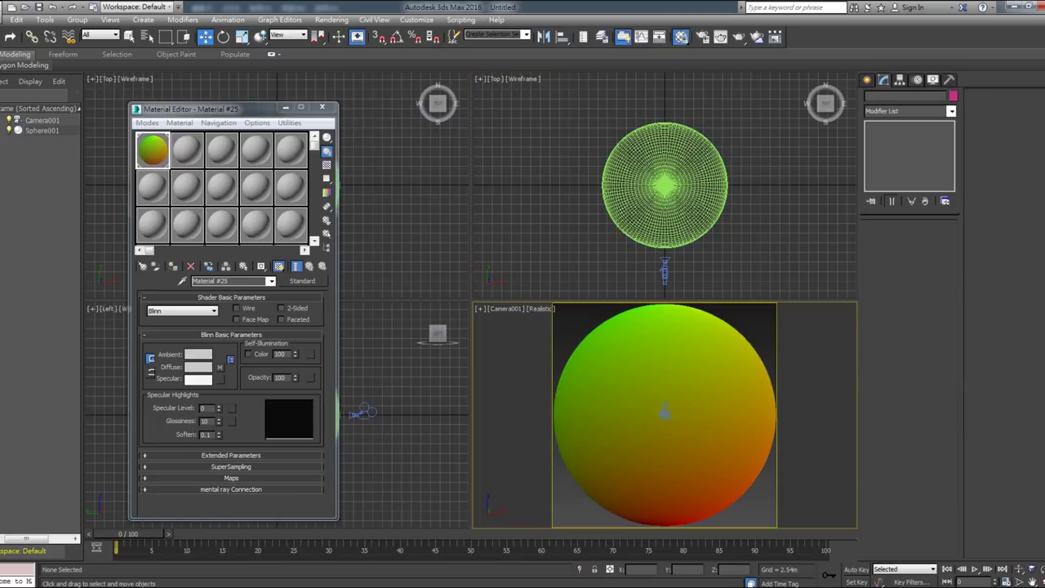
{"action": "key", "text": "shift+q"}
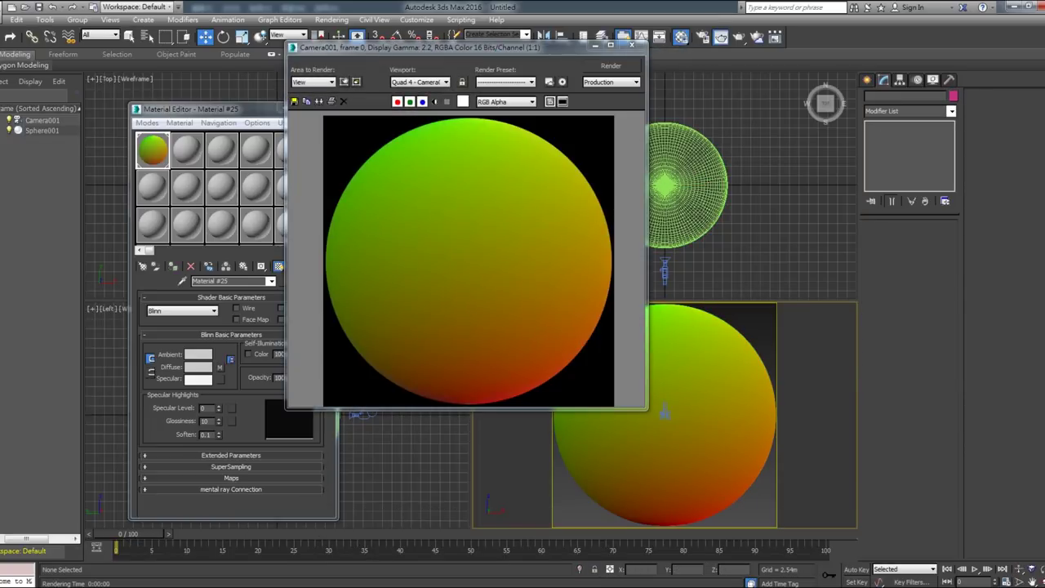
{"action": "left_click", "coordinate": [631, 45]}
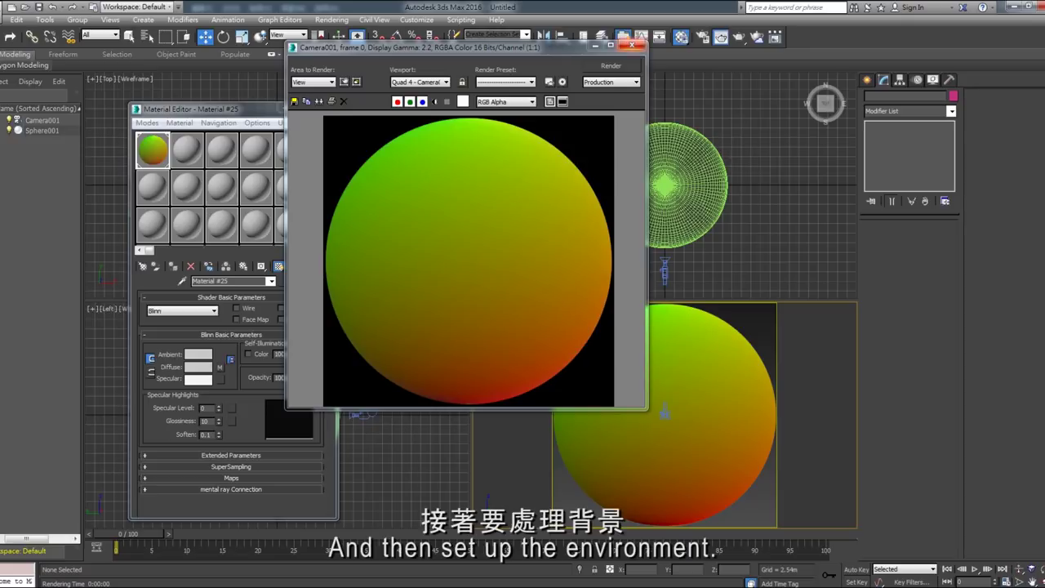
Assign the UV gradient map as an instanced Environment Map and test-render it.
{"action": "left_click", "coordinate": [331, 20]}
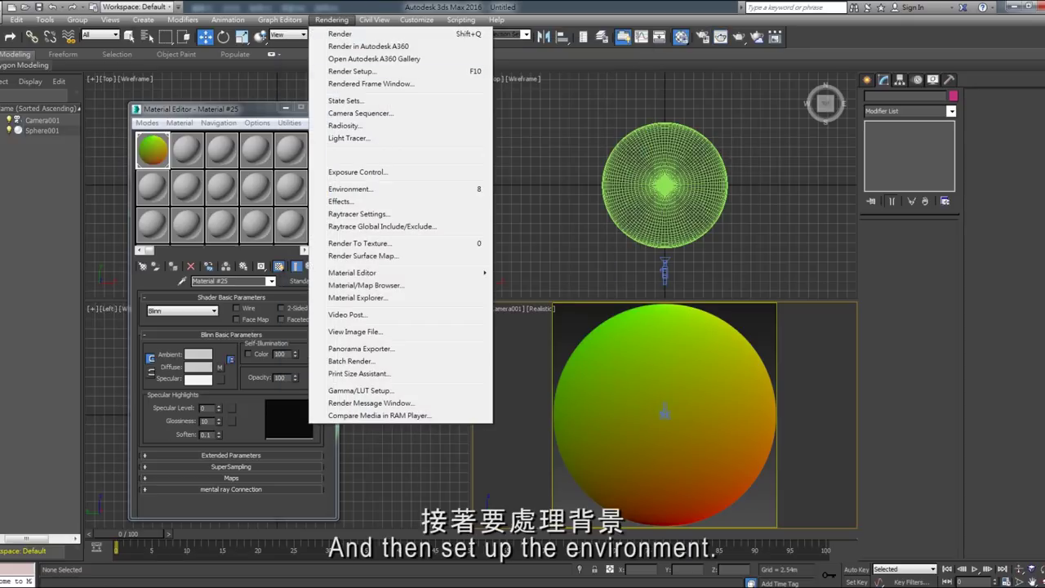
{"action": "left_click", "coordinate": [352, 188]}
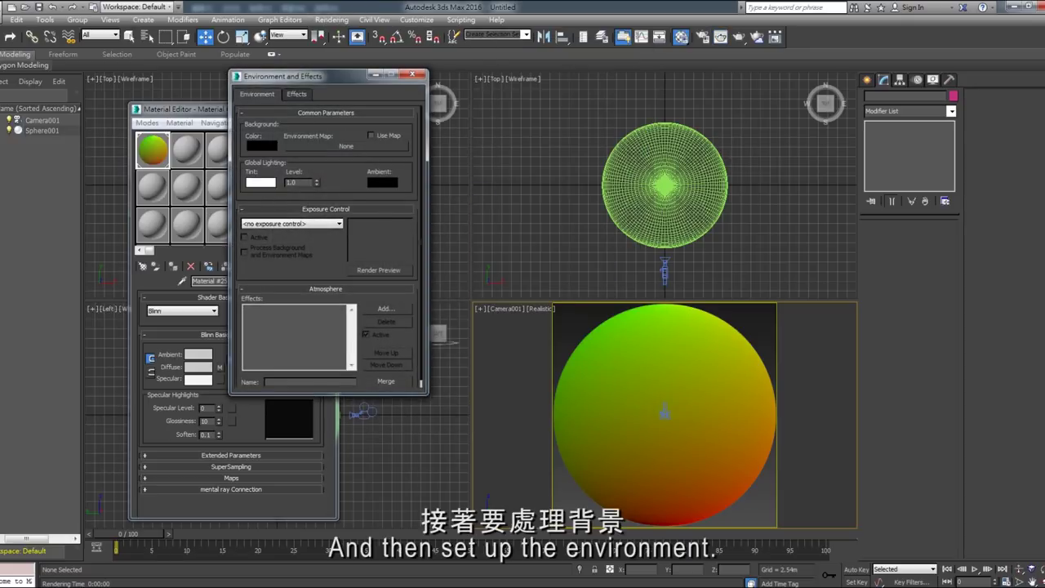
{"action": "left_click_drag", "start_coordinate": [311, 76], "coordinate": [447, 112]}
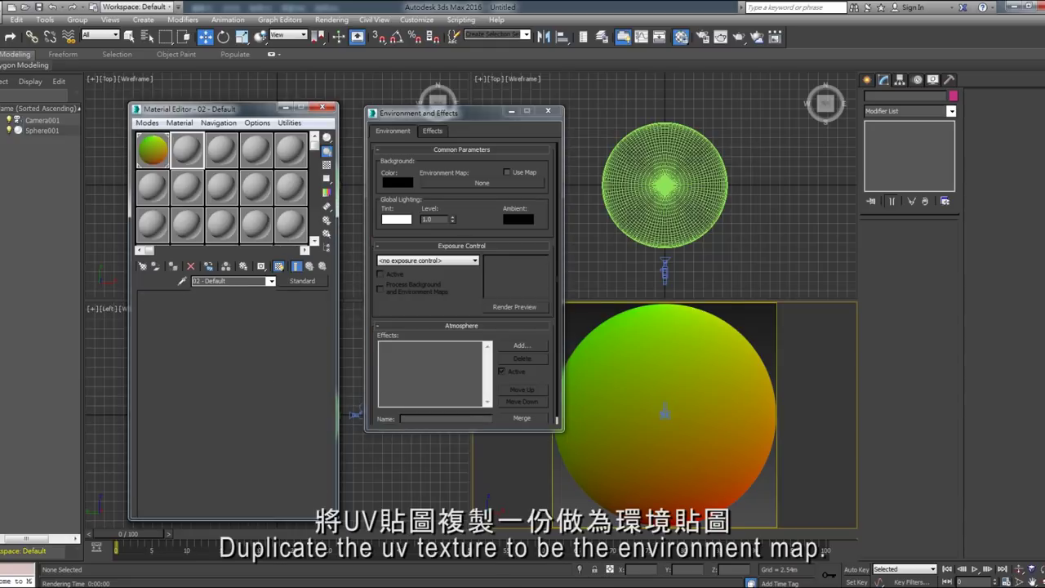
{"action": "left_click_drag", "start_coordinate": [152, 150], "coordinate": [187, 150]}
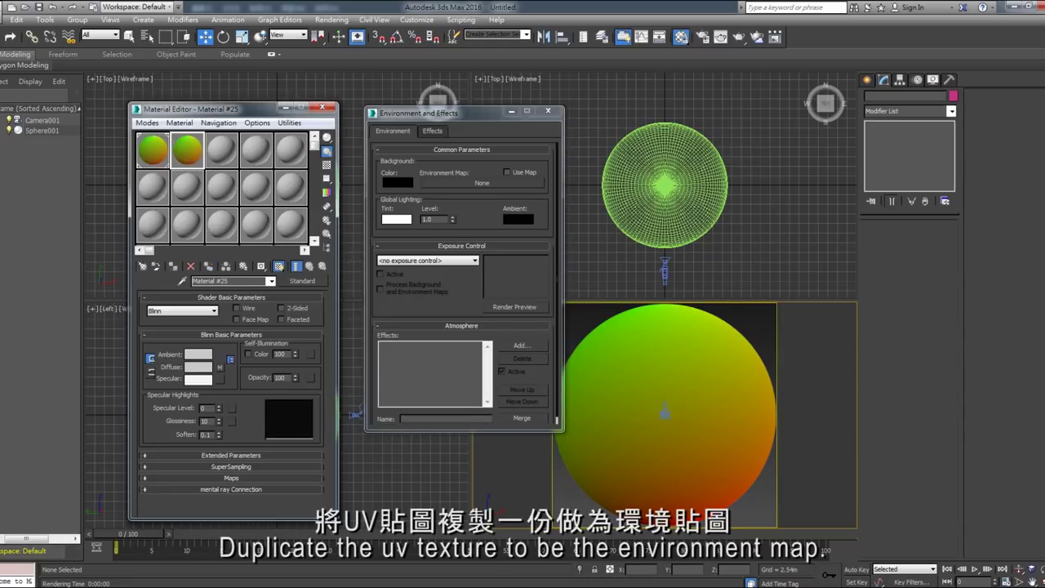
{"action": "left_click_drag", "start_coordinate": [187, 150], "coordinate": [482, 183]}
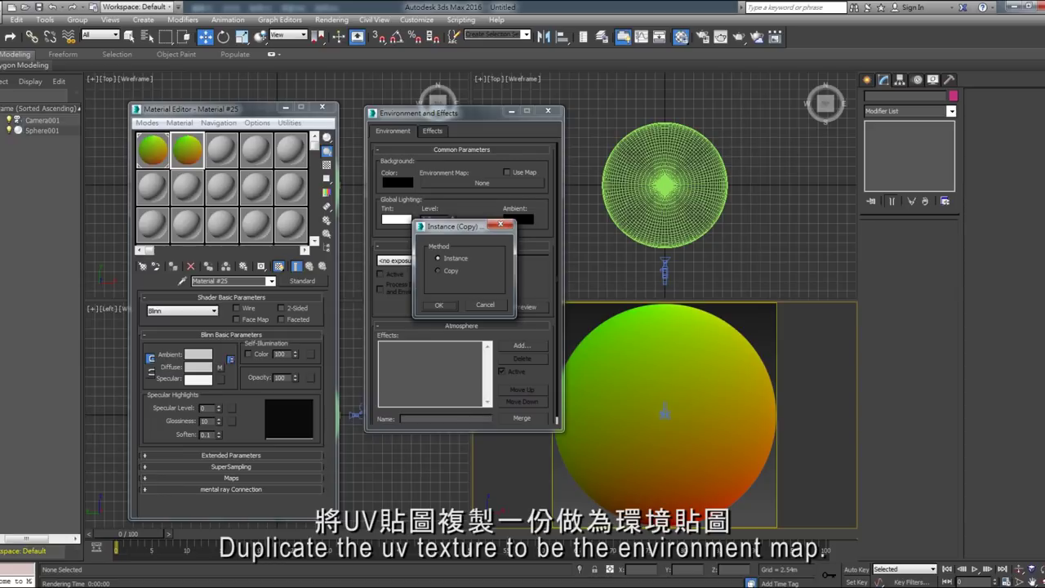
{"action": "key", "text": "Return"}
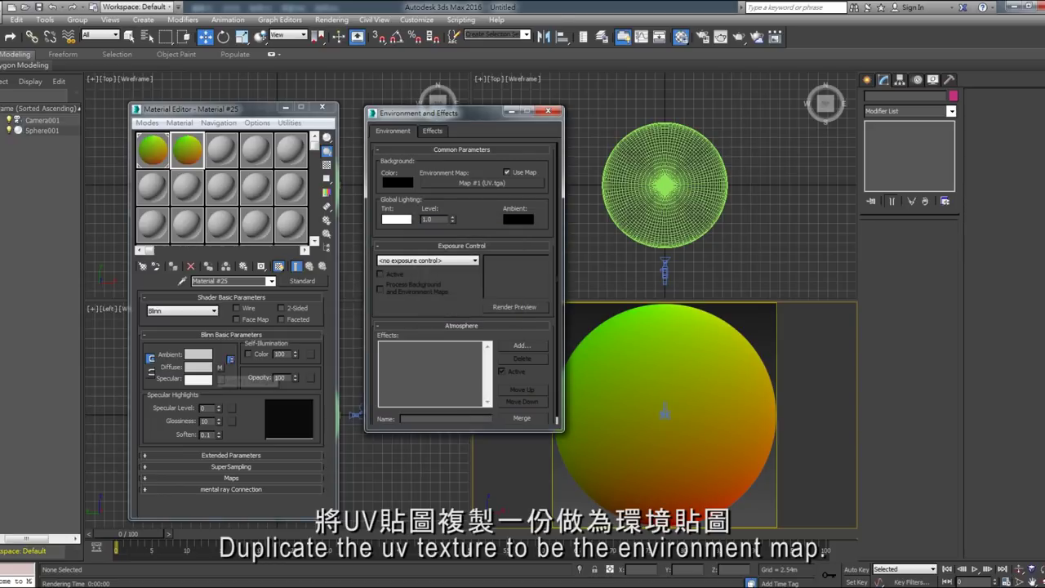
{"action": "key", "text": "shift+q"}
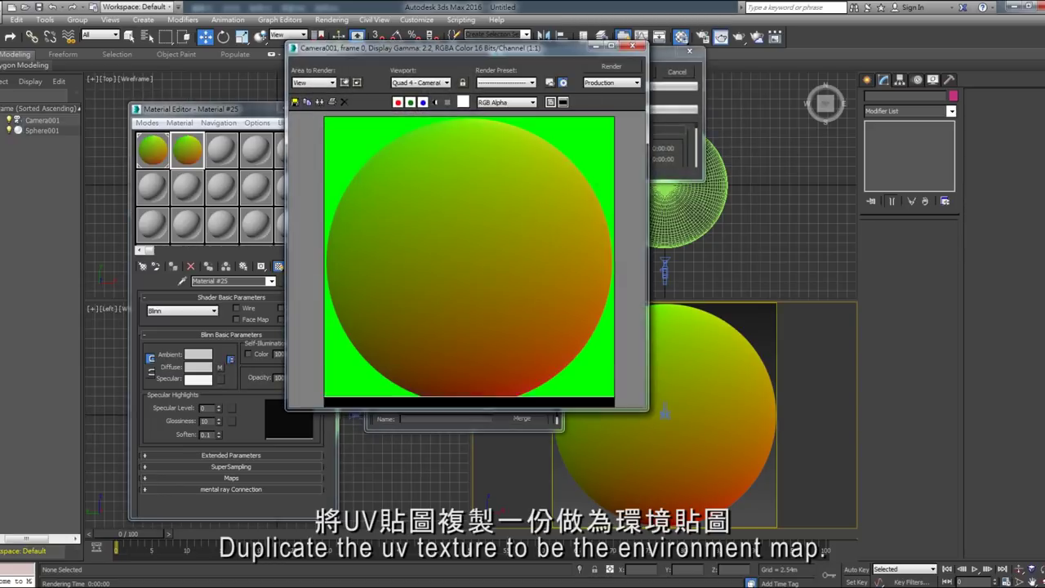
{"action": "left_click", "coordinate": [632, 45]}
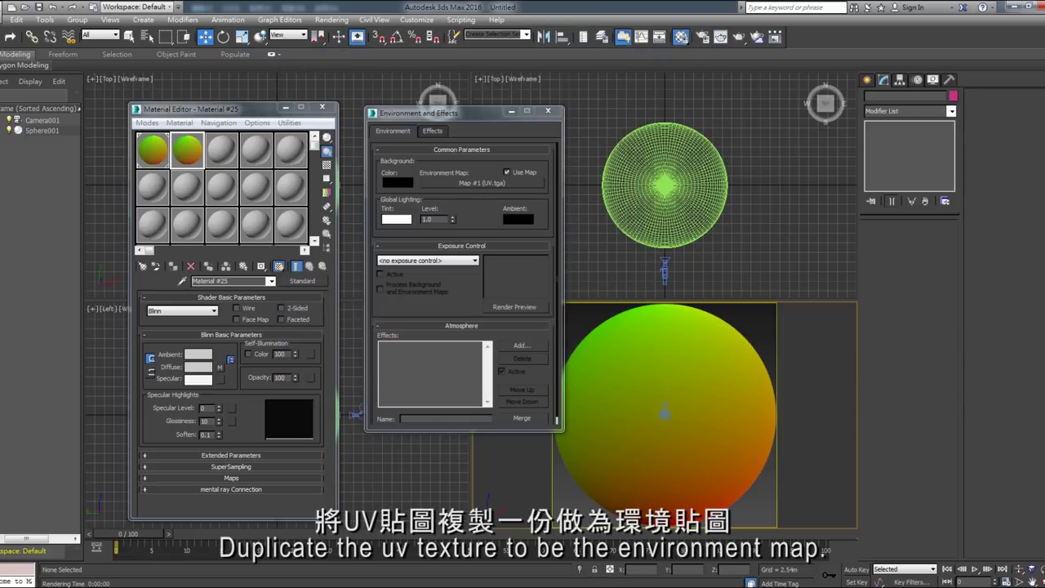
Set the environment map's coordinates to Environ with Screen mapping and render the camera view again.
{"action": "left_click", "coordinate": [218, 367]}
{"action": "left_click", "coordinate": [182, 312]}
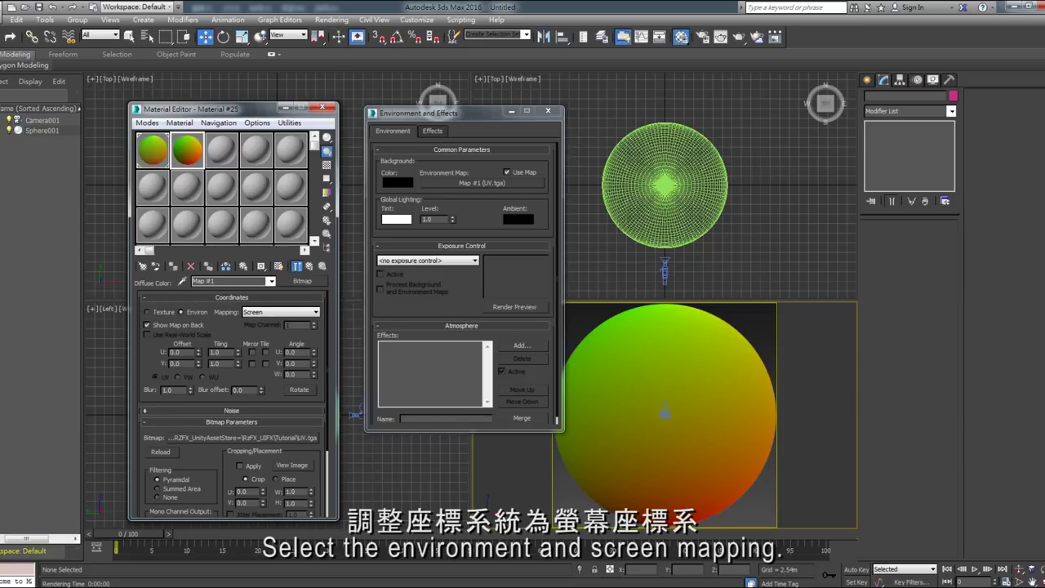
{"action": "key", "text": "shift+q"}
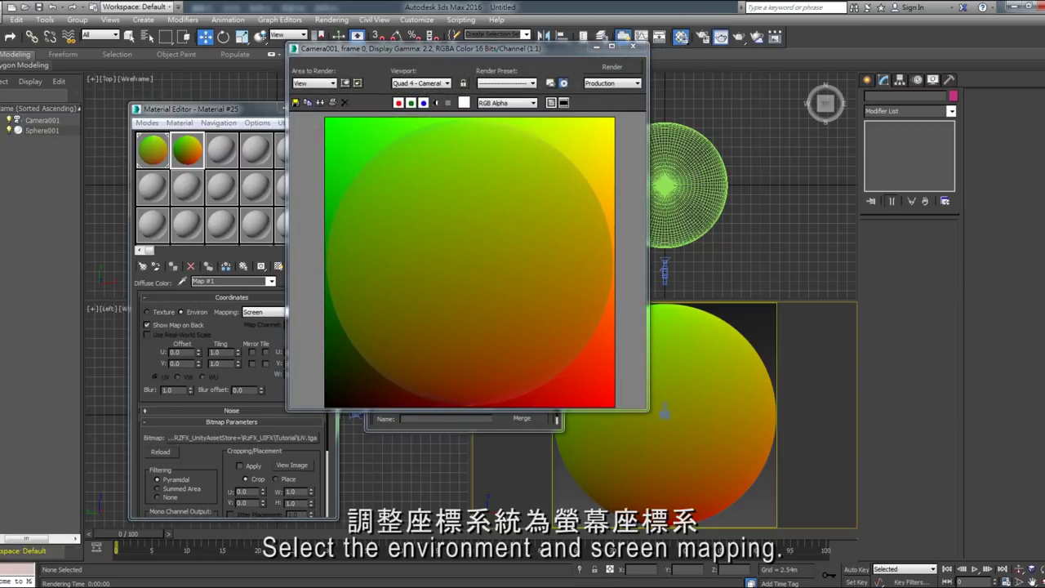
Save the rendered frame as the Targa file SphereUV.tga in RzFX_UIFX\Tutorial.
{"action": "left_click", "coordinate": [296, 102]}
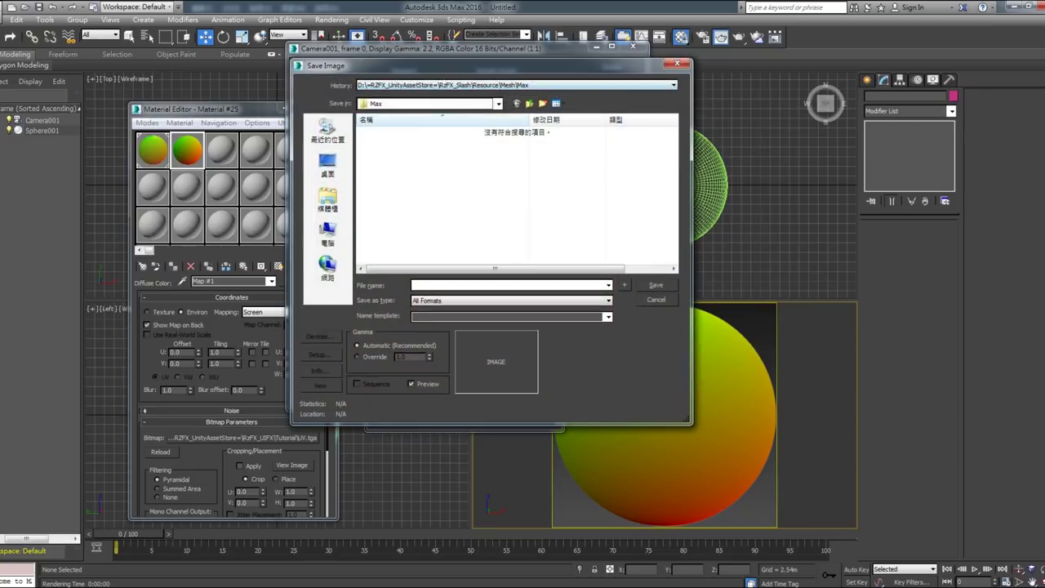
{"action": "left_click", "coordinate": [497, 103]}
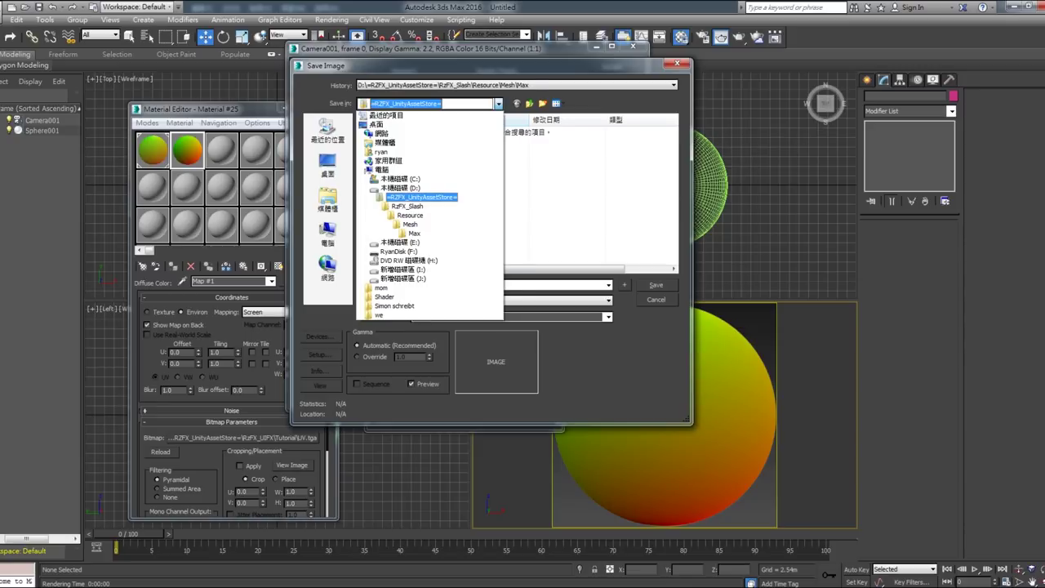
{"action": "left_click", "coordinate": [422, 197]}
{"action": "double_click", "coordinate": [392, 192]}
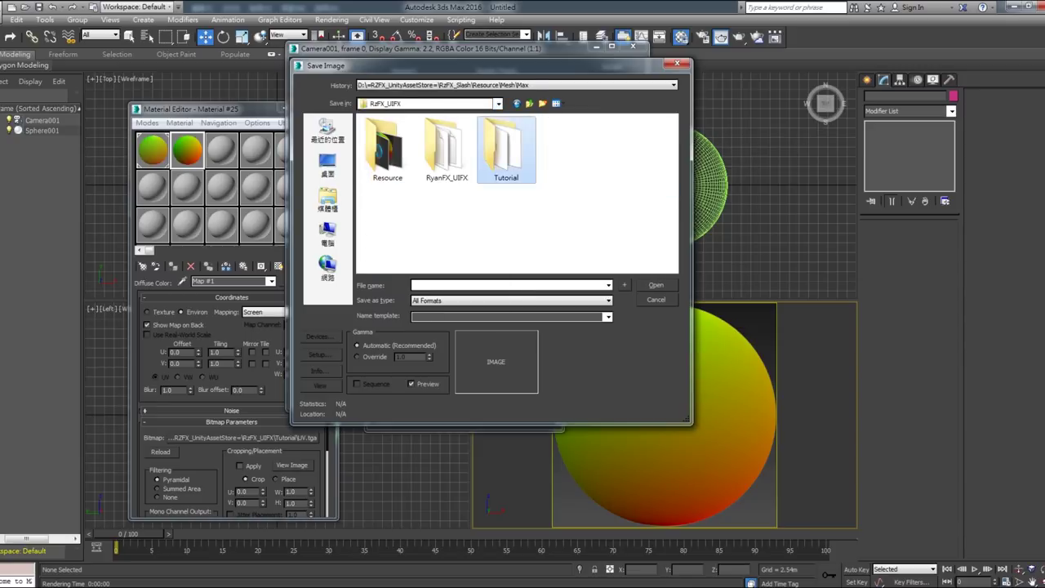
{"action": "double_click", "coordinate": [506, 147]}
{"action": "type", "text": "Sphere"}
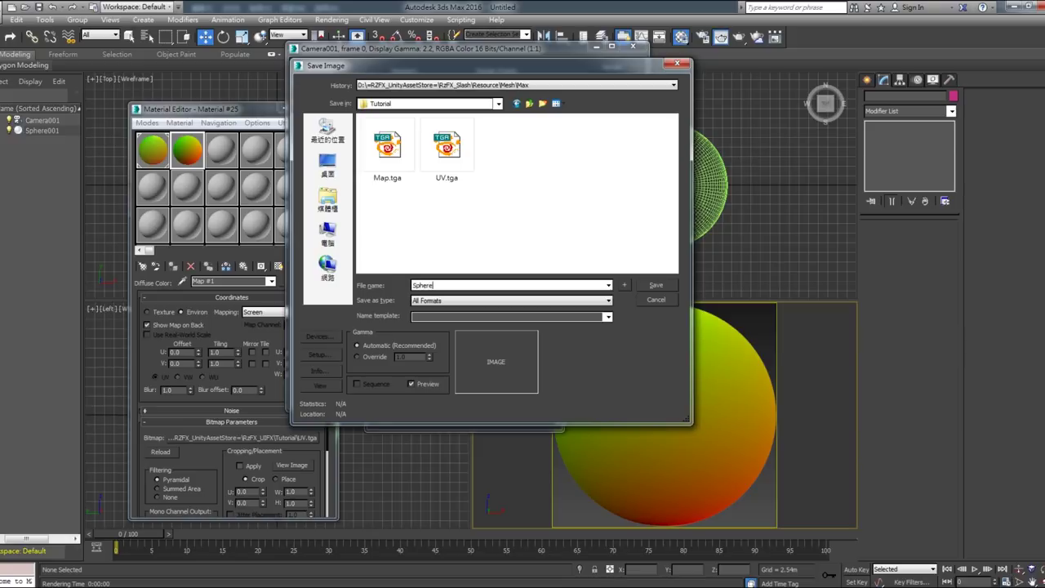
{"action": "type", "text": "UV"}
{"action": "left_click", "coordinate": [510, 300]}
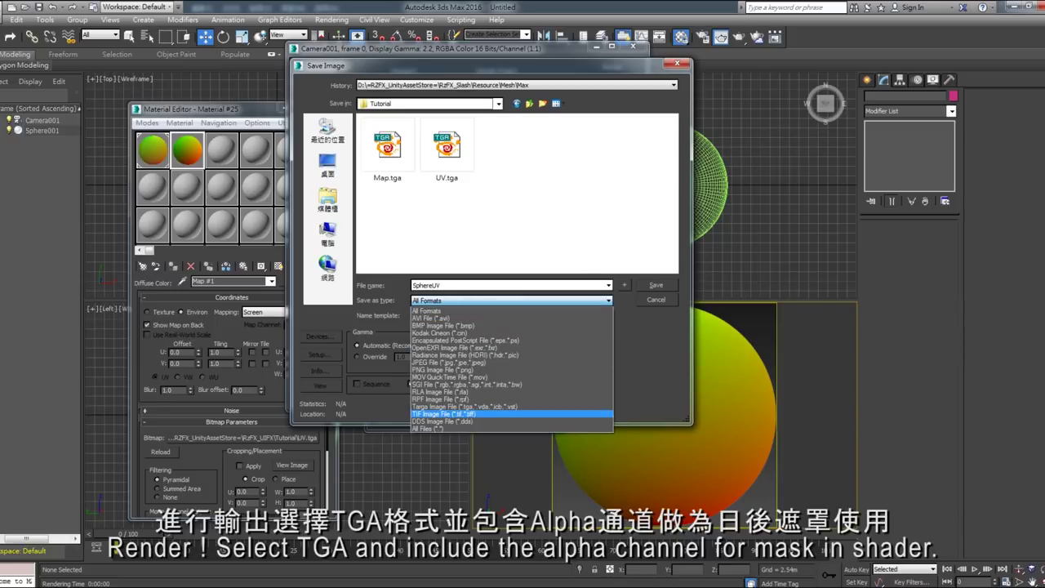
{"action": "left_click", "coordinate": [474, 406]}
{"action": "left_click", "coordinate": [656, 285]}
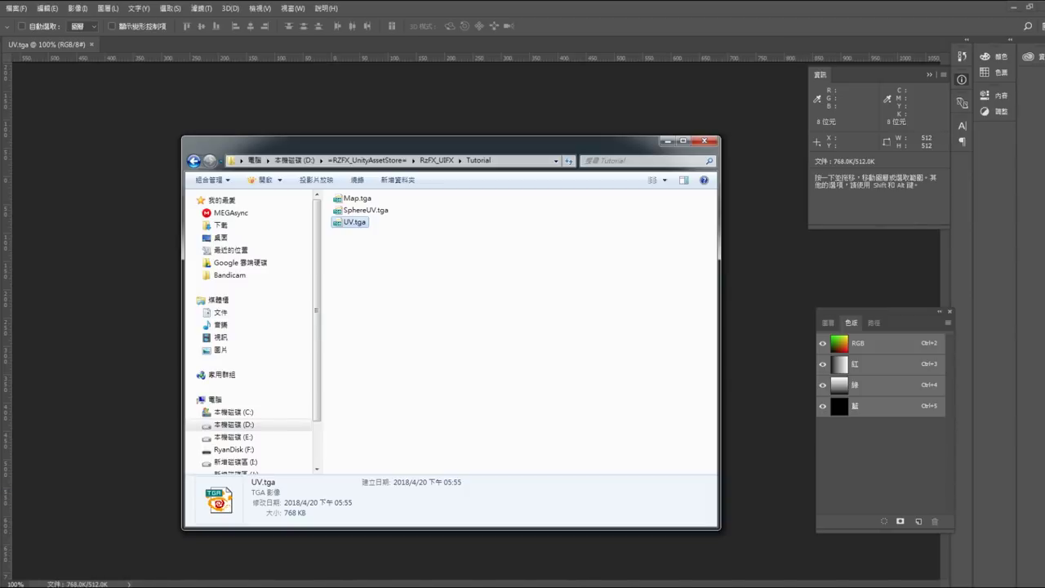
In SphereUV.tga, copy the Alpha 1 circle mask into the blue channel and delete Alpha 1.
{"action": "double_click", "coordinate": [366, 210]}
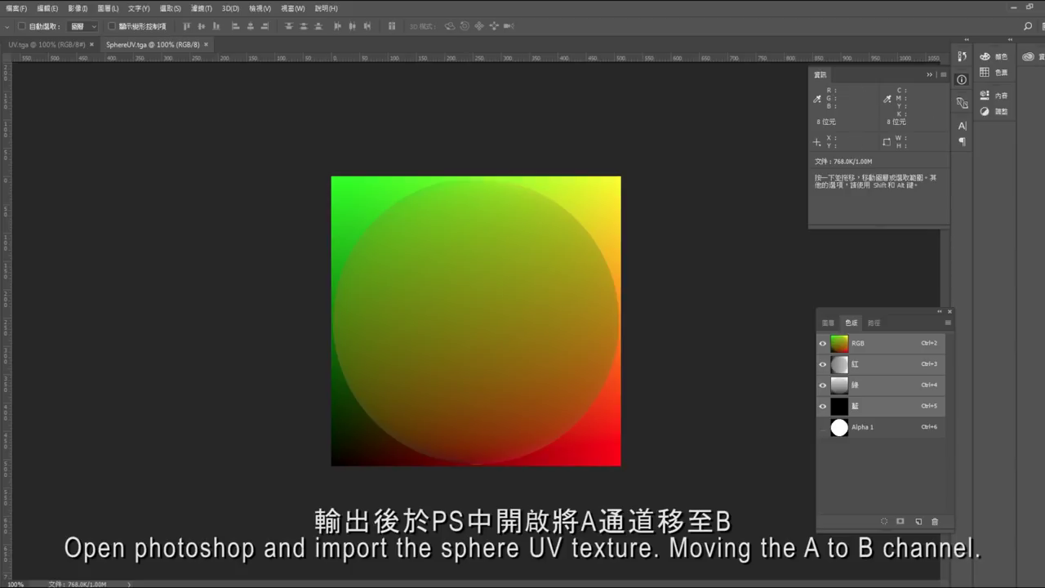
{"action": "key", "text": "ctrl+3"}
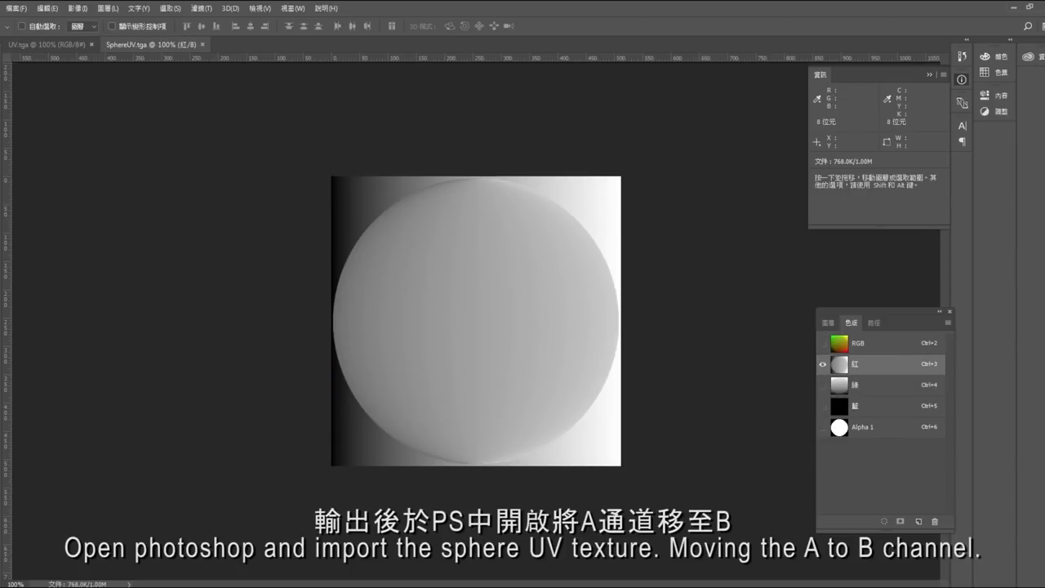
{"action": "key", "text": "ctrl+4"}
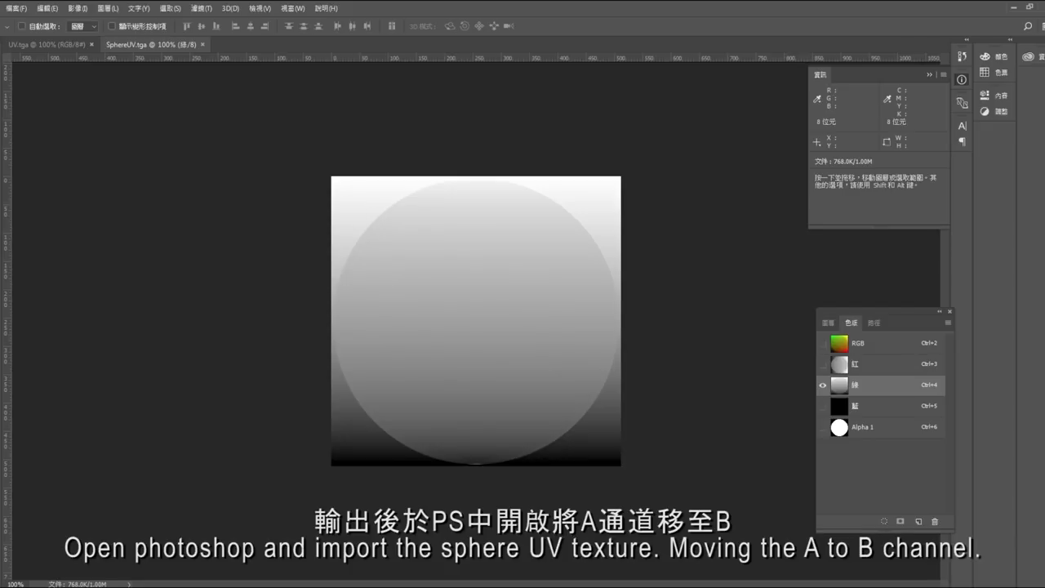
{"action": "key", "text": "ctrl+5"}
{"action": "key", "text": "ctrl+6"}
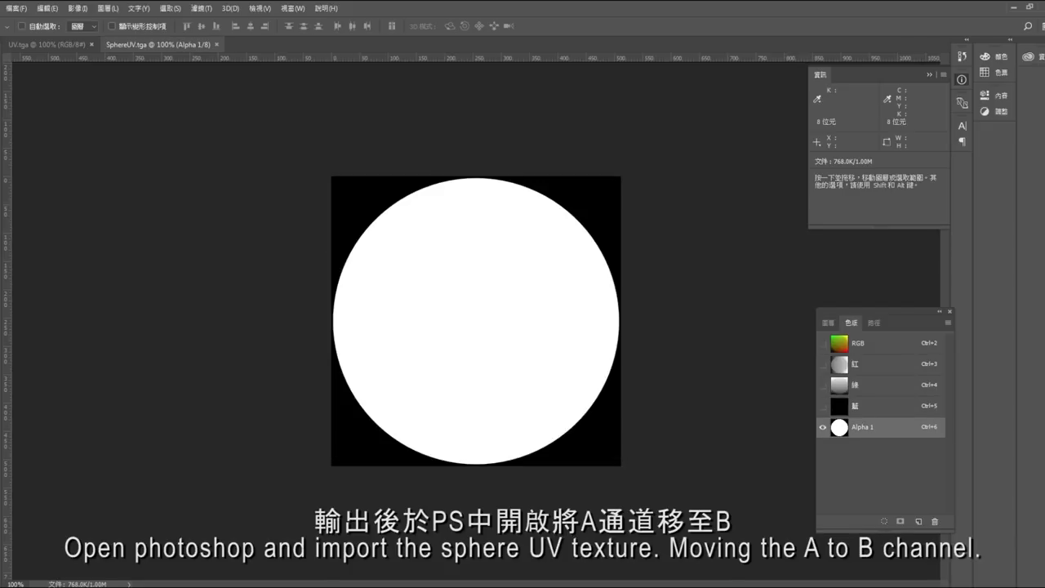
{"action": "key", "text": "ctrl+a"}
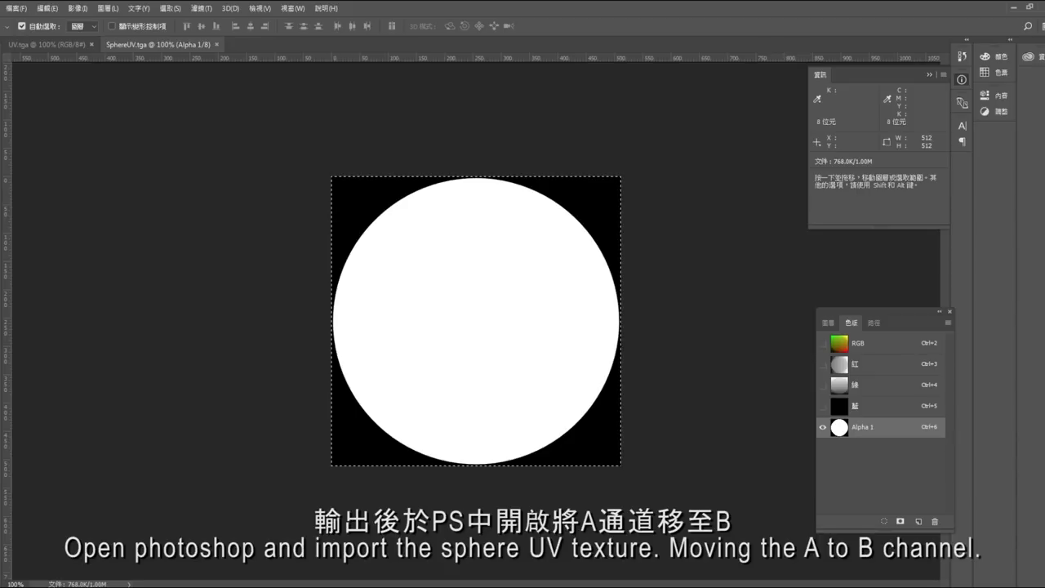
{"action": "key", "text": "ctrl+c"}
{"action": "key", "text": "ctrl+5"}
{"action": "key", "text": "ctrl+v"}
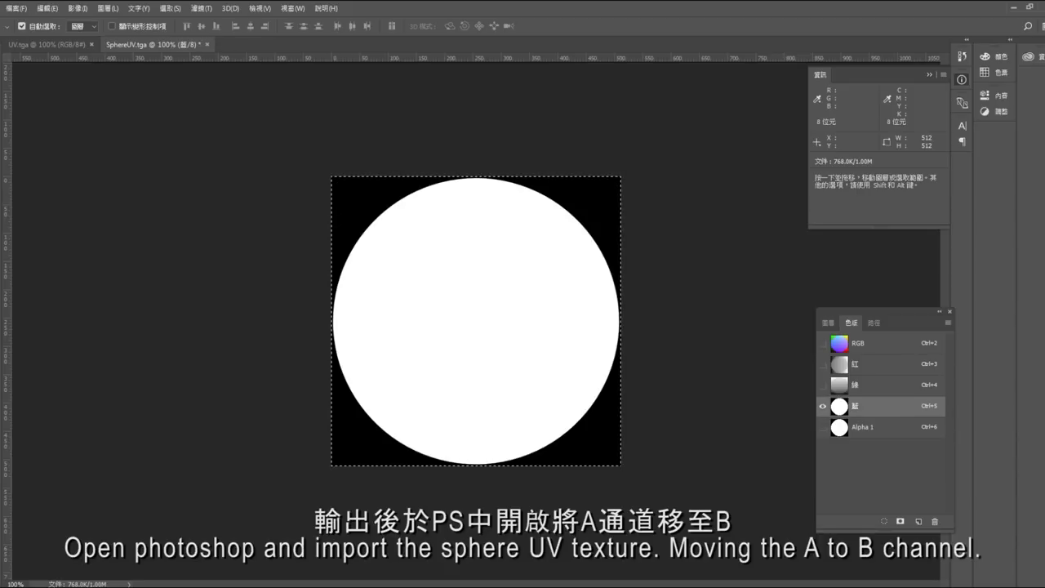
{"action": "key", "text": "ctrl+d"}
{"action": "mouse_move", "coordinate": [839, 427]}
{"action": "left_mouse_down"}
{"action": "mouse_move", "coordinate": [840, 517]}
{"action": "mouse_move", "coordinate": [935, 521]}
{"action": "left_mouse_up"}
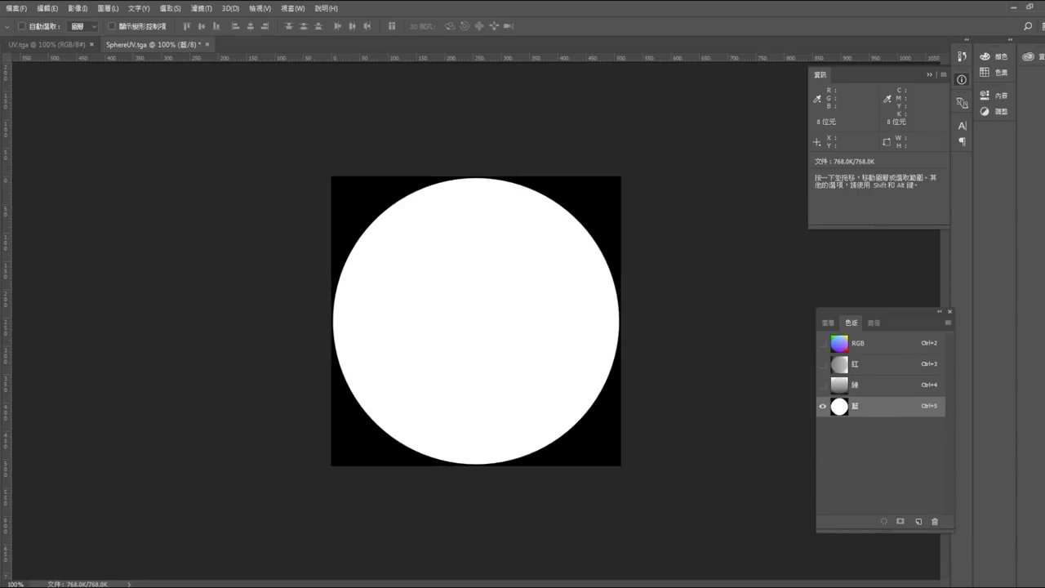
{"action": "key", "text": "ctrl+2"}
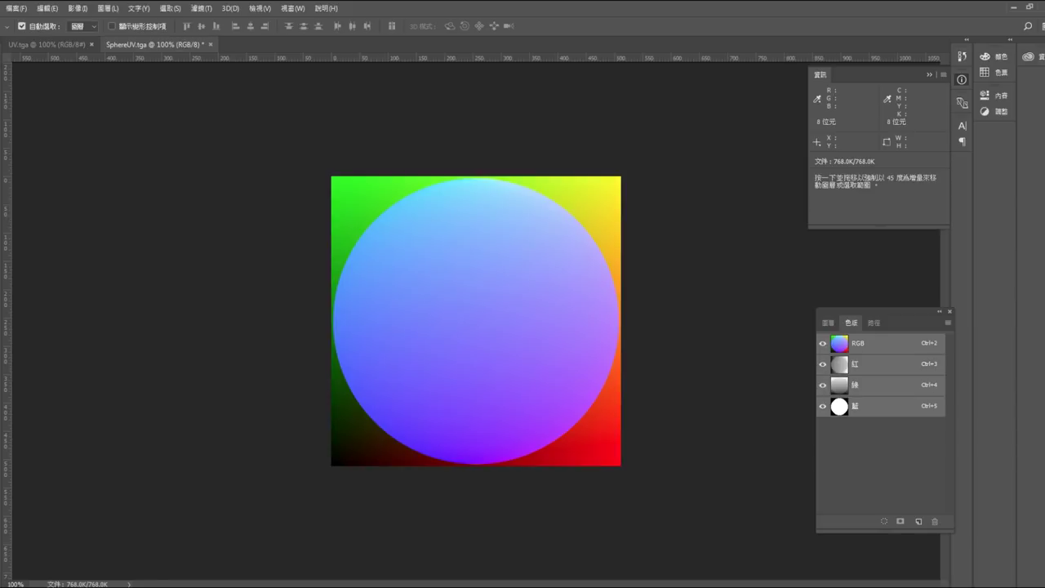
Save the image as the 24-bit Targa T_SphereUV.tga.
{"action": "key", "text": "ctrl+shift+s"}
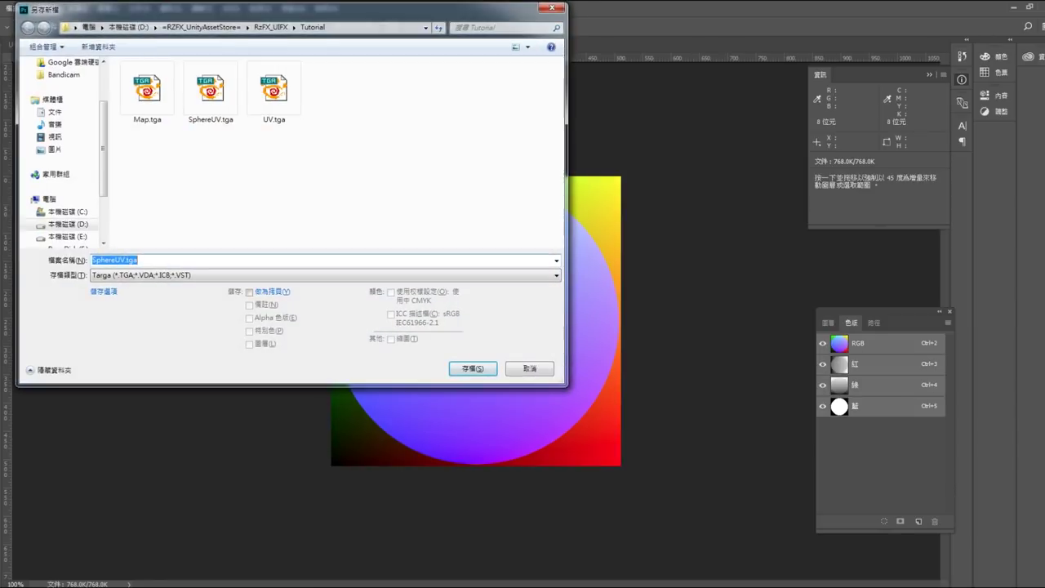
{"action": "left_click", "coordinate": [93, 259]}
{"action": "type", "text": "T_"}
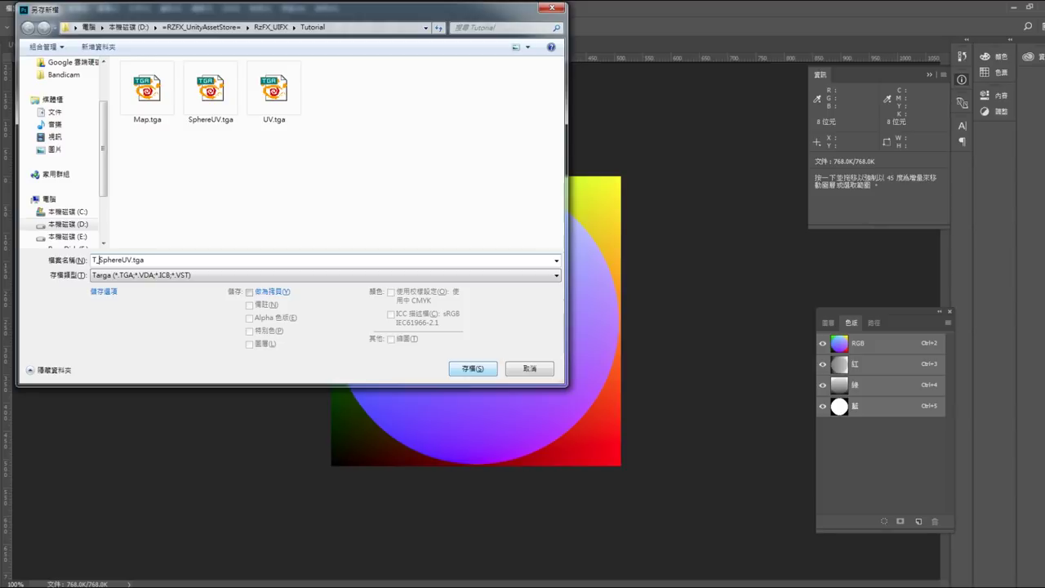
{"action": "key", "text": "Return"}
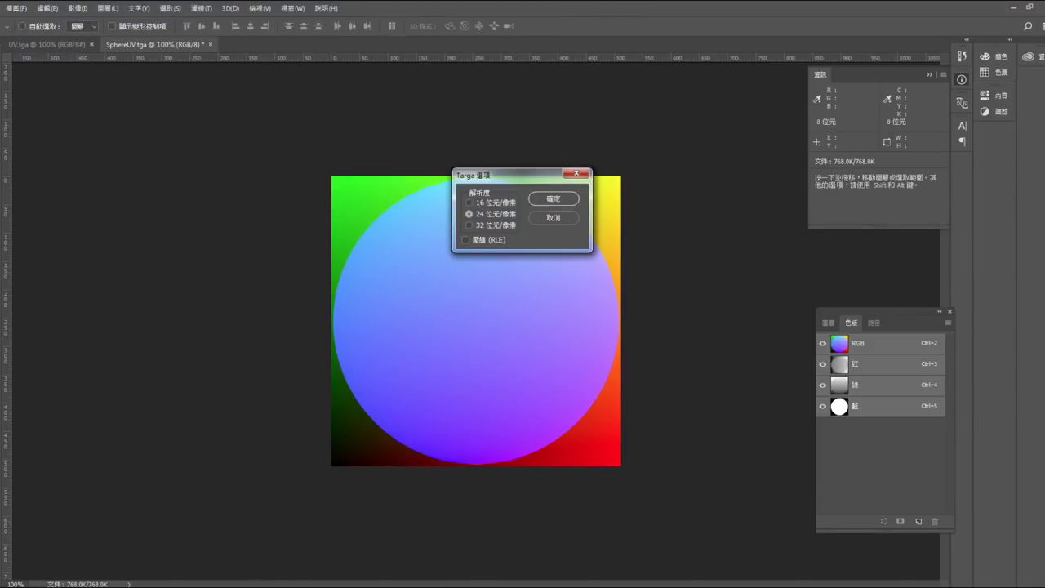
{"action": "key", "text": "Return"}
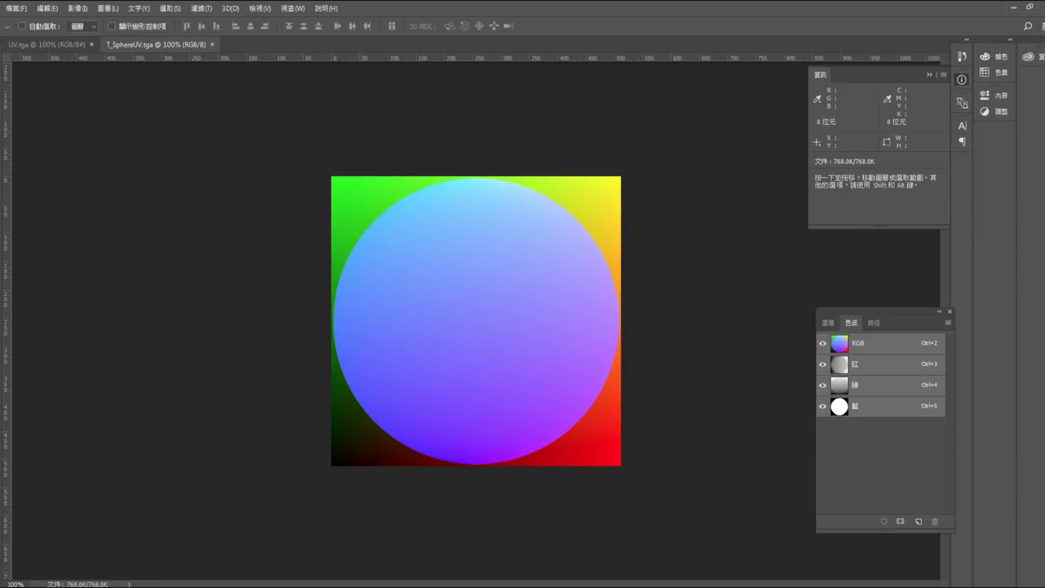
Open Map.tga and view its Alpha 1 world-map channel.
{"action": "key", "text": "alt+Tab"}
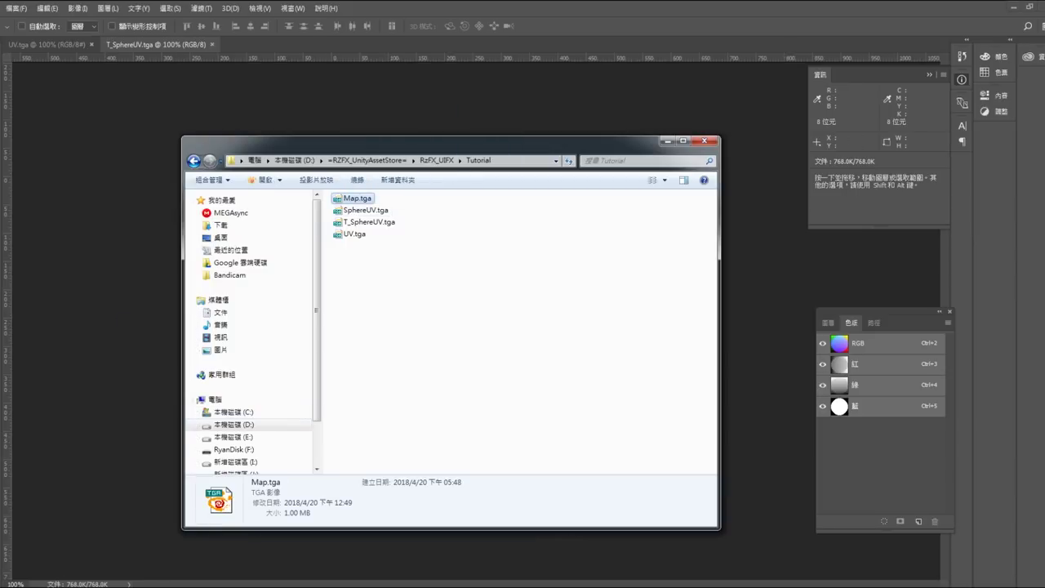
{"action": "key", "text": "Return"}
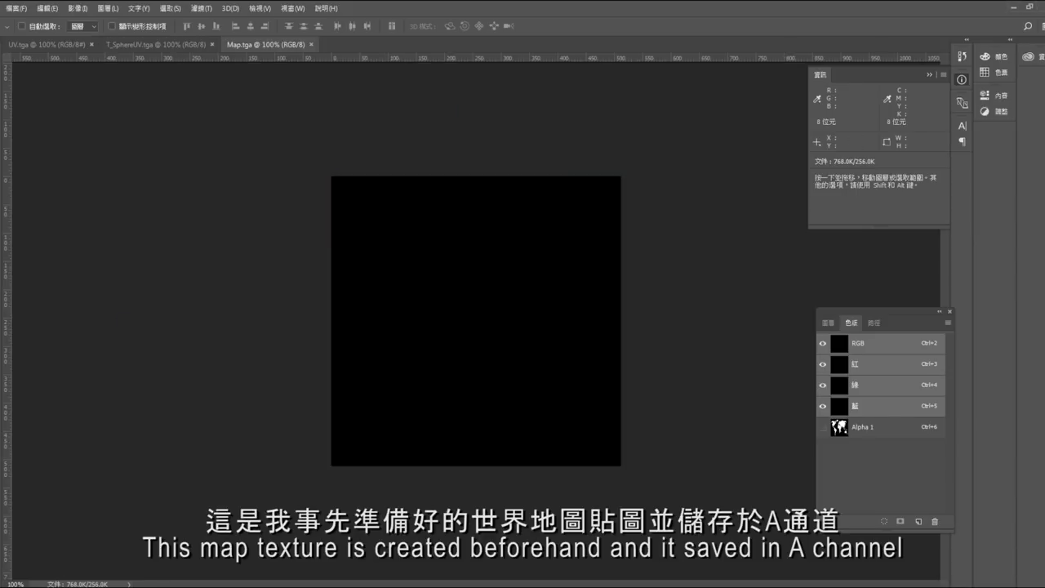
{"action": "key", "text": "ctrl+6"}
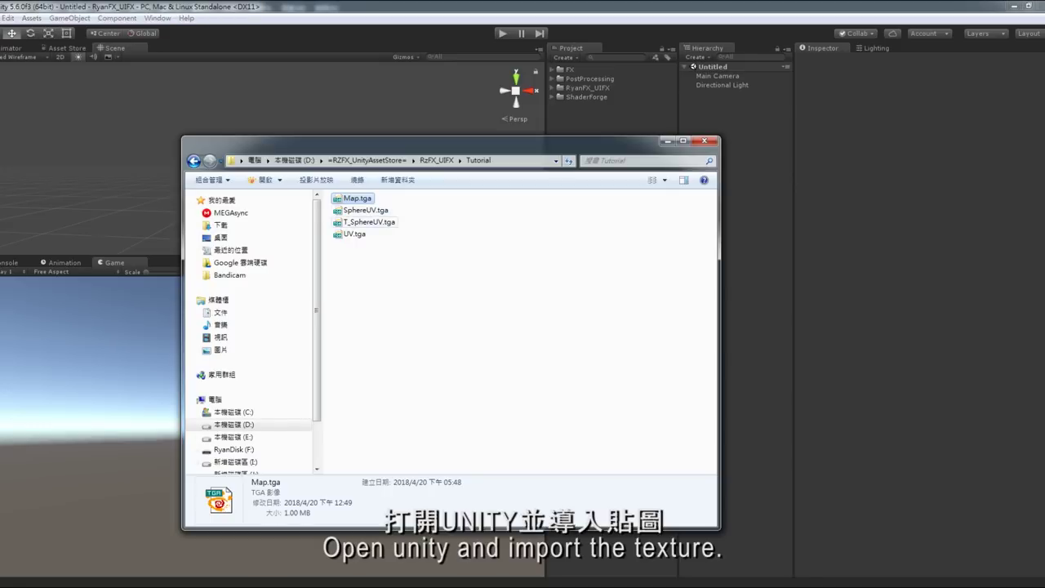
Import Map.tga and T_SphereUV.tga, and apply Map with sRGB and mip maps turned off.
{"action": "left_click", "coordinate": [369, 222], "text": "ctrl"}
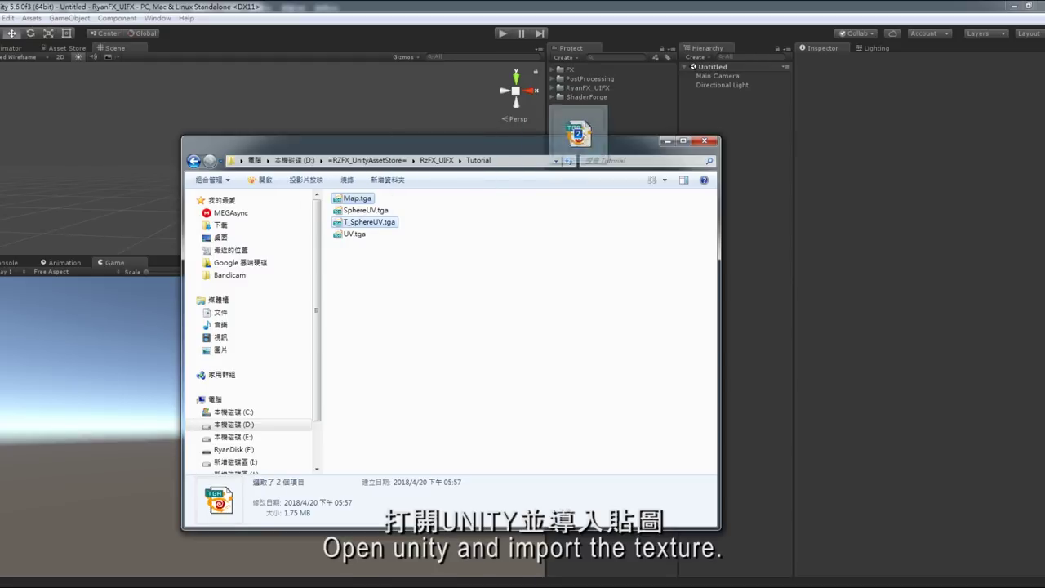
{"action": "left_click_drag", "start_coordinate": [369, 222], "coordinate": [579, 135]}
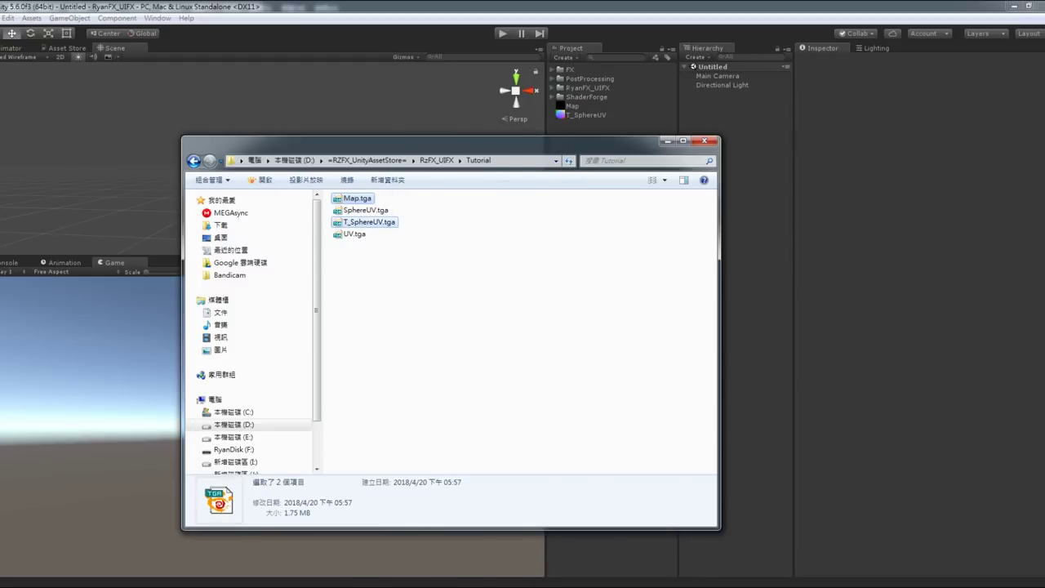
{"action": "left_click", "coordinate": [572, 105]}
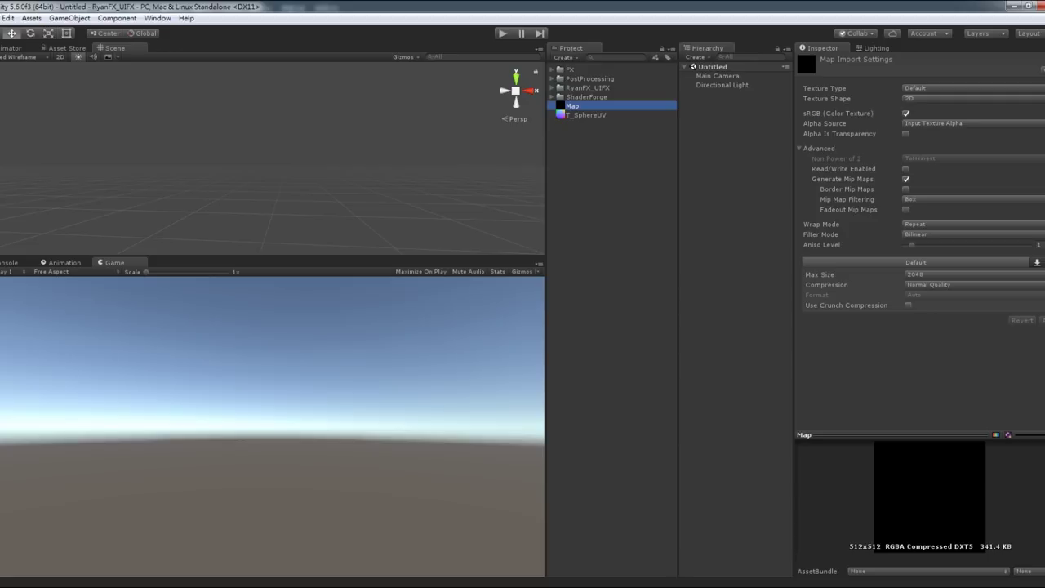
{"action": "left_click", "coordinate": [905, 113]}
{"action": "left_click", "coordinate": [906, 179]}
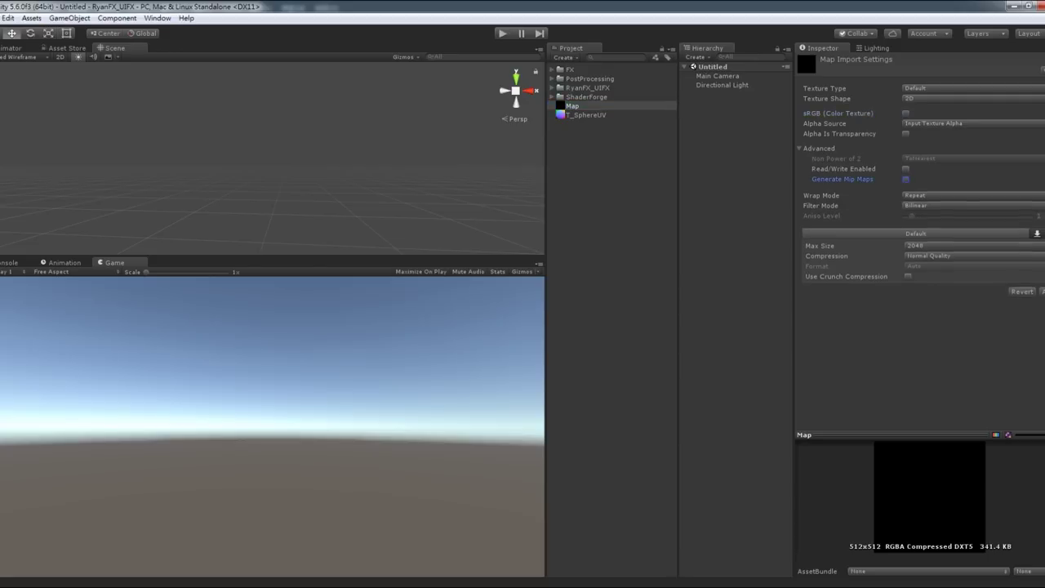
{"action": "left_click", "coordinate": [1042, 289]}
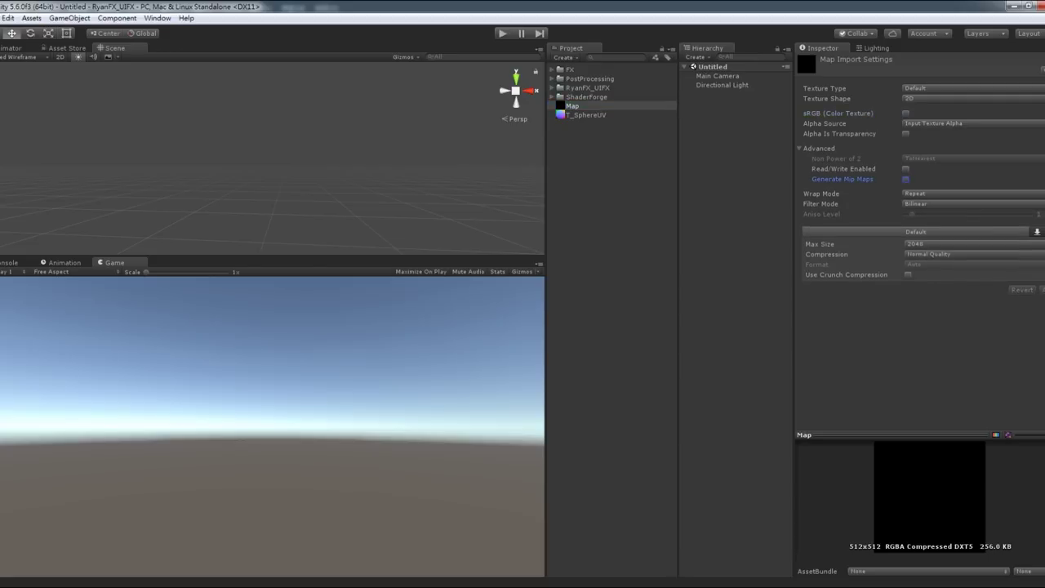
Apply T_SphereUV with sRGB and mip maps off, Max Size 256 and High Quality compression.
{"action": "left_click", "coordinate": [586, 115]}
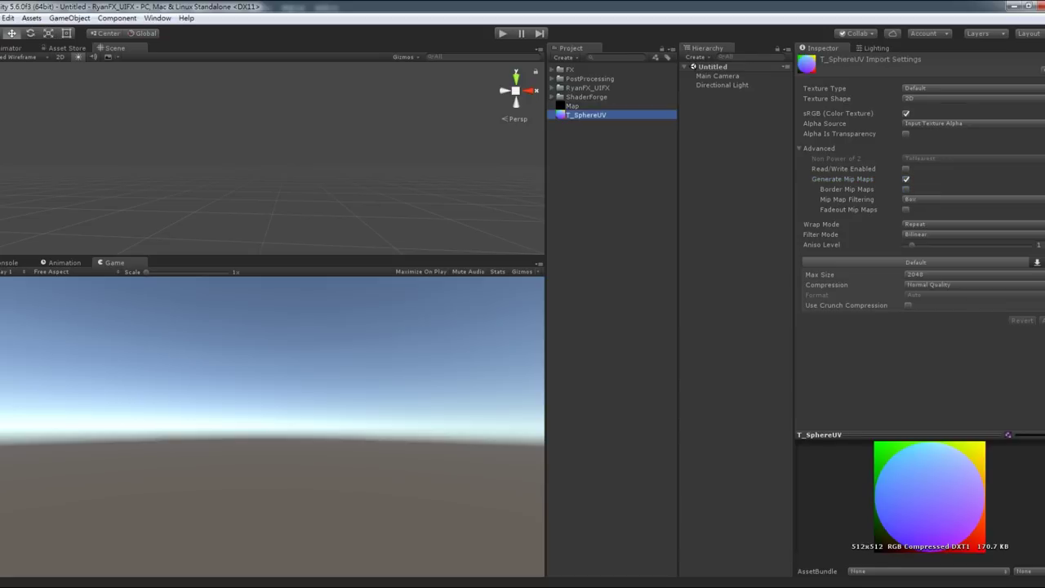
{"action": "left_click", "coordinate": [905, 112]}
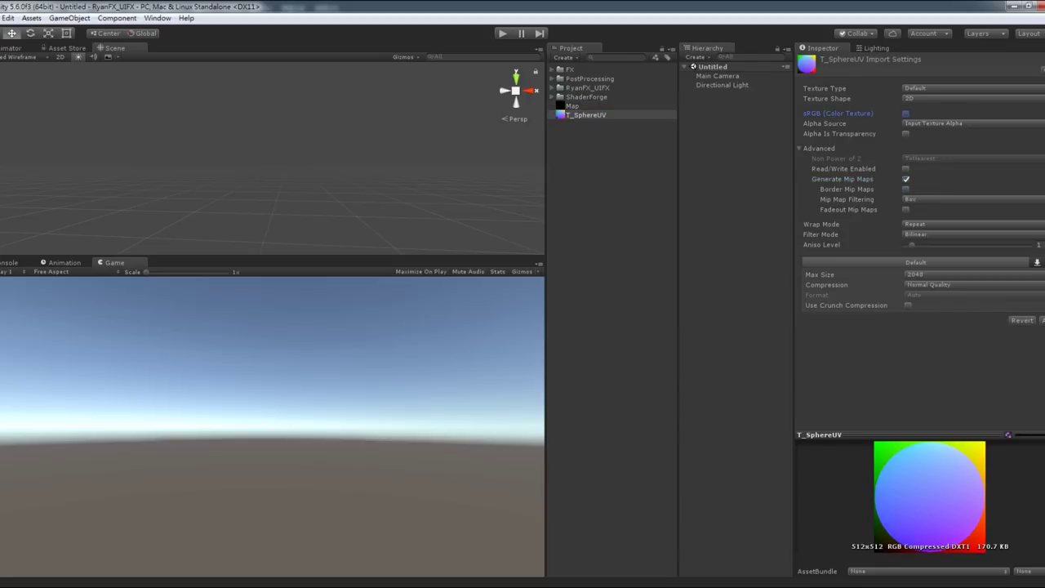
{"action": "left_click", "coordinate": [905, 179]}
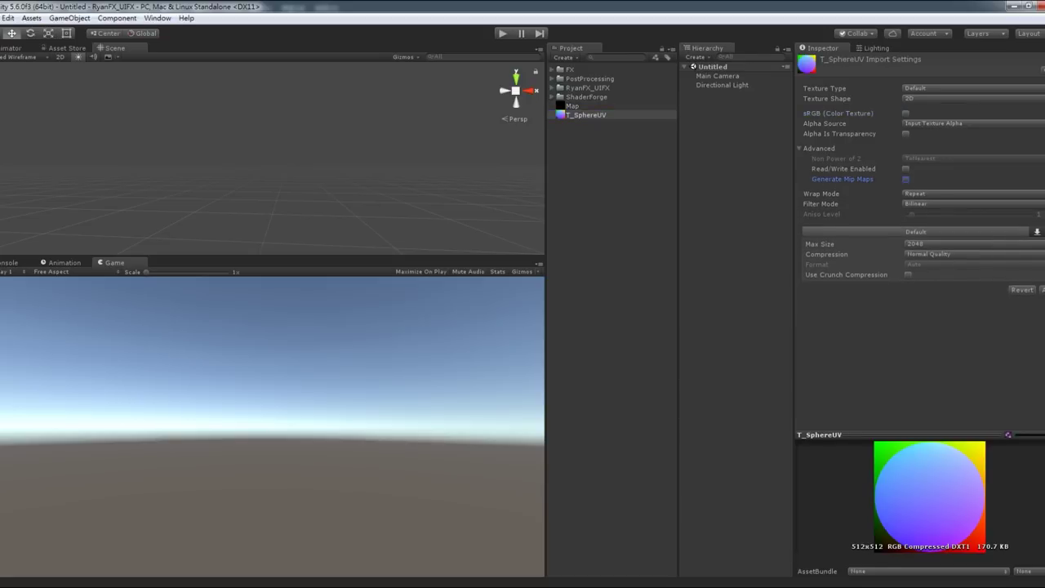
{"action": "left_click", "coordinate": [939, 243]}
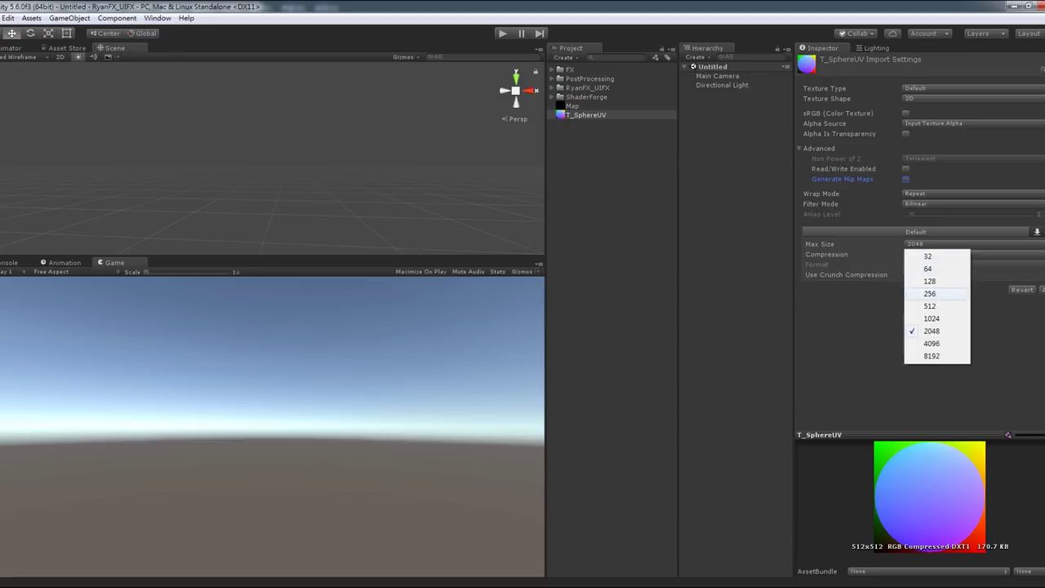
{"action": "left_click", "coordinate": [931, 294]}
{"action": "left_click", "coordinate": [939, 254]}
{"action": "left_click", "coordinate": [943, 304]}
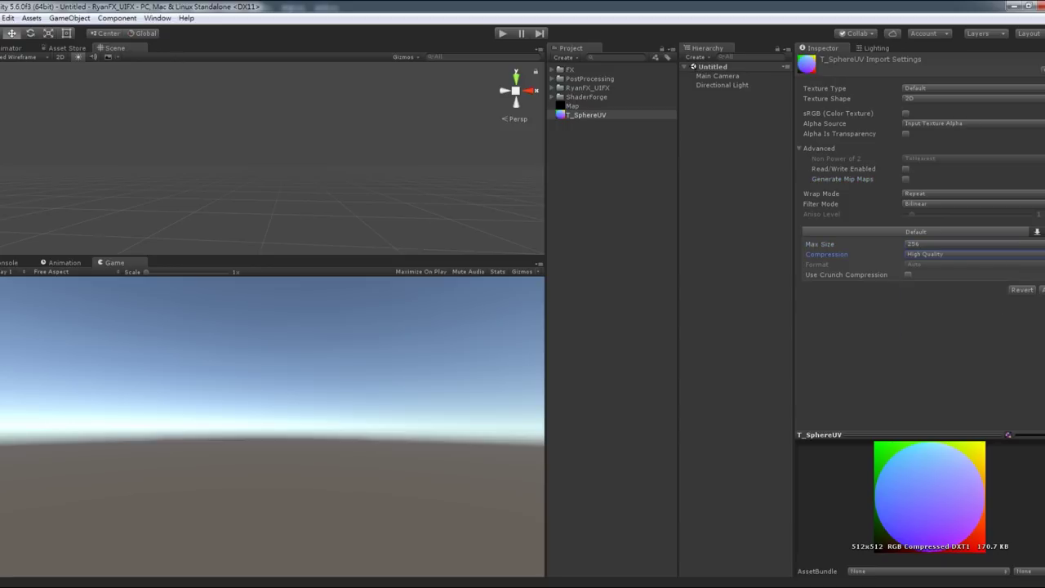
{"action": "left_click", "coordinate": [1042, 289]}
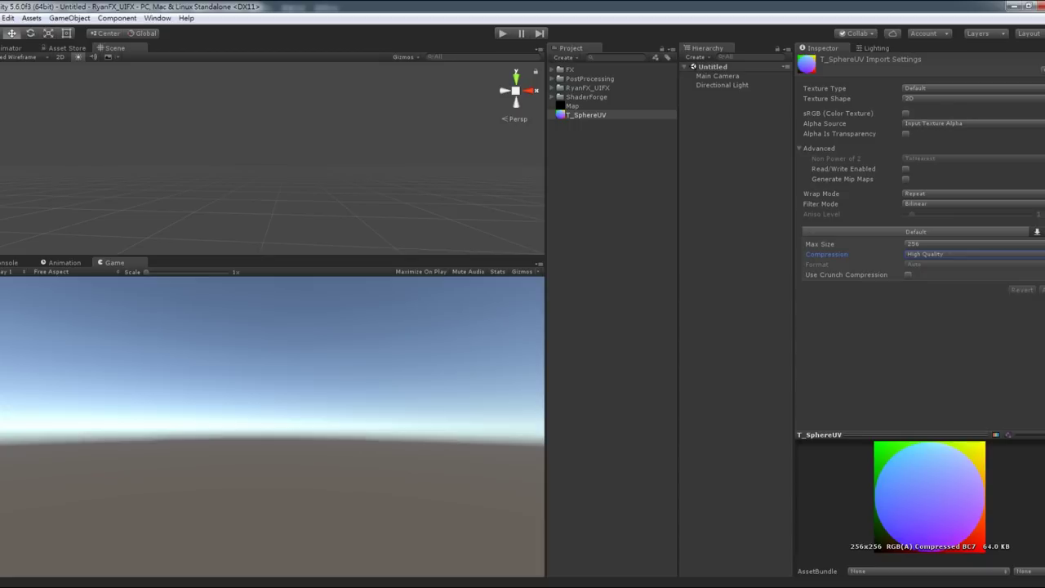
{"action": "left_click", "coordinate": [612, 204]}
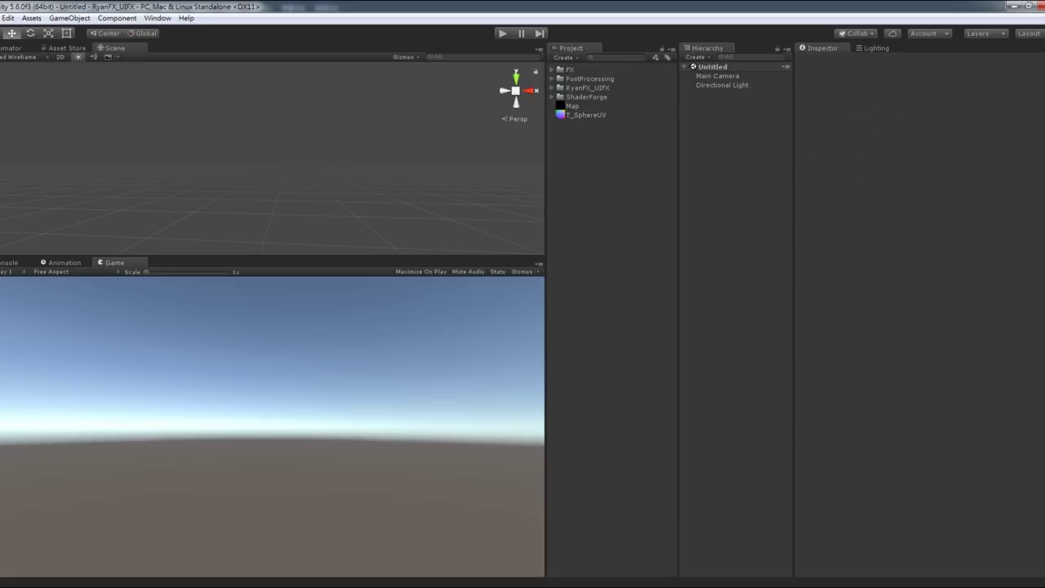
Create an Unlit Shader Forge shader saved as SF_SphereRotation in the Assets folder.
{"action": "left_click", "coordinate": [157, 18]}
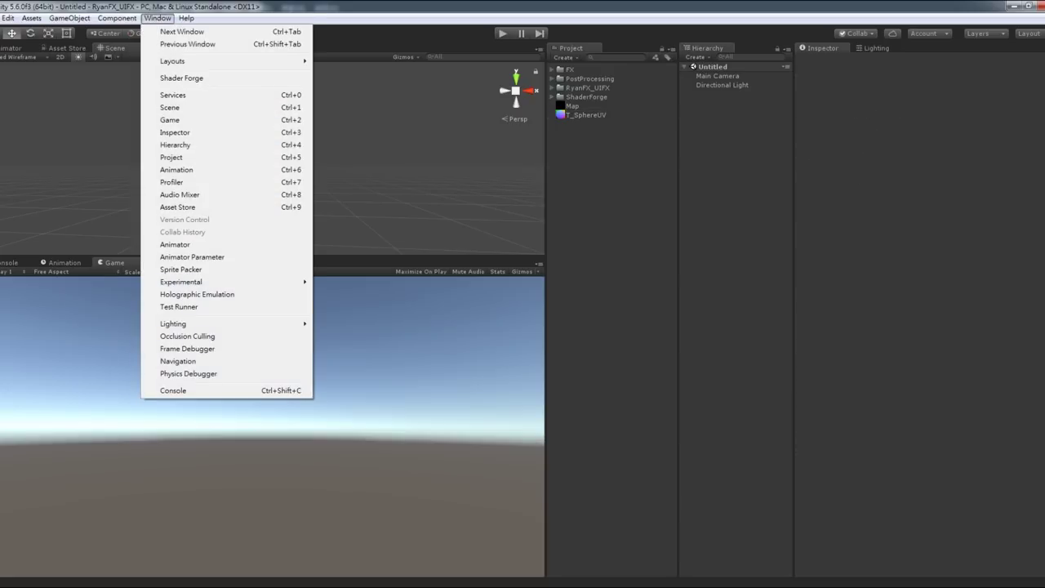
{"action": "left_click", "coordinate": [181, 78]}
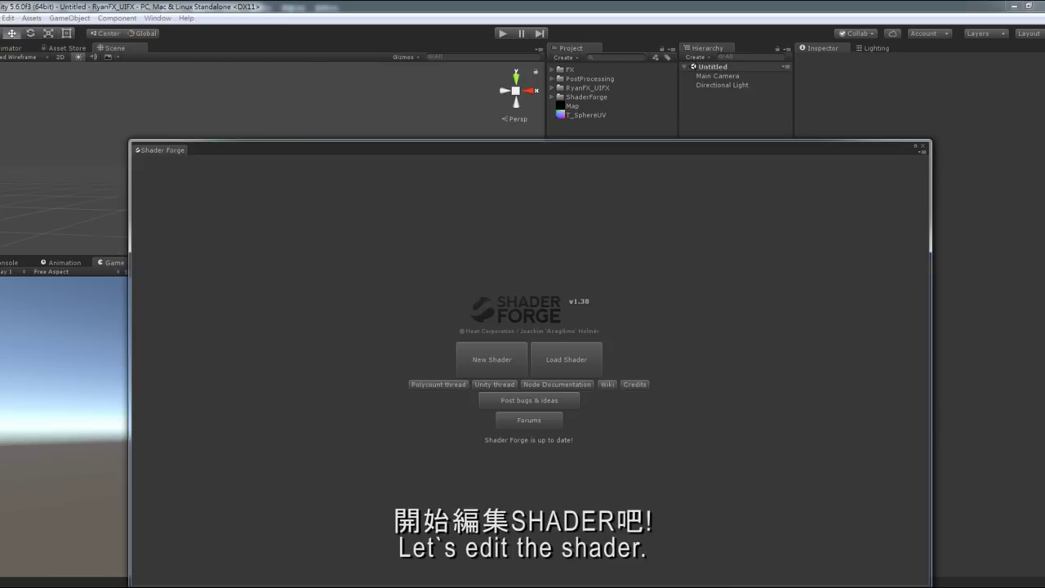
{"action": "left_click", "coordinate": [492, 366]}
{"action": "left_click", "coordinate": [193, 372]}
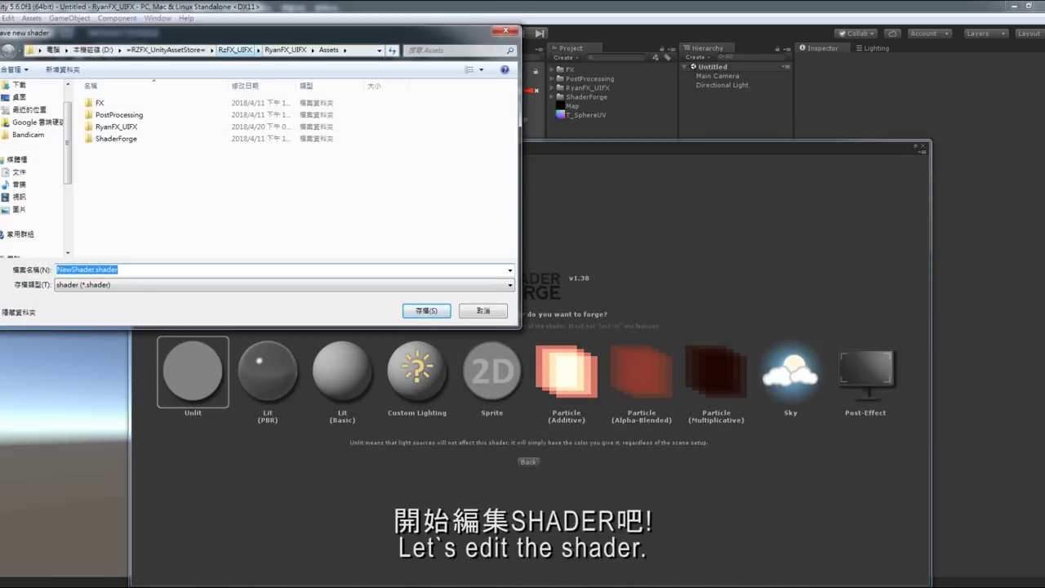
{"action": "left_click", "coordinate": [286, 49]}
{"action": "key", "text": "Return"}
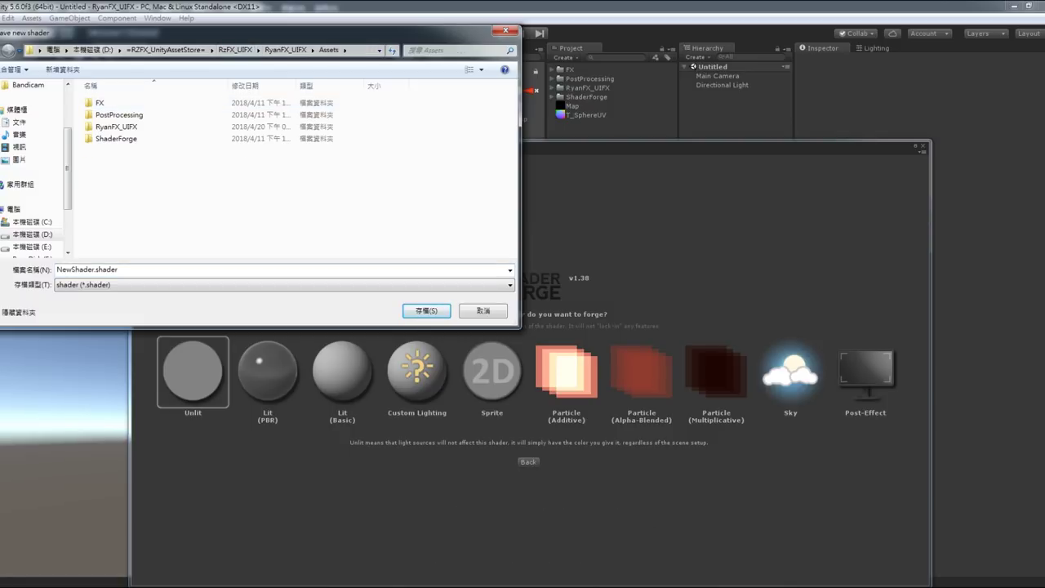
{"action": "type", "text": "Sph"}
{"action": "type", "text": "ereRotat"}
{"action": "type", "text": "ion"}
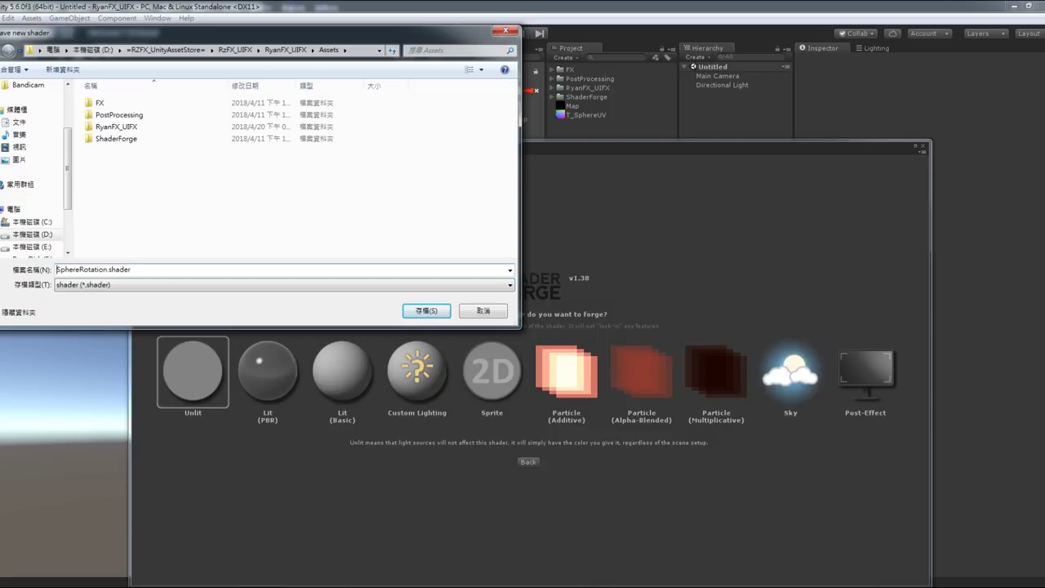
{"action": "type", "text": "SF_"}
{"action": "key", "text": "Return"}
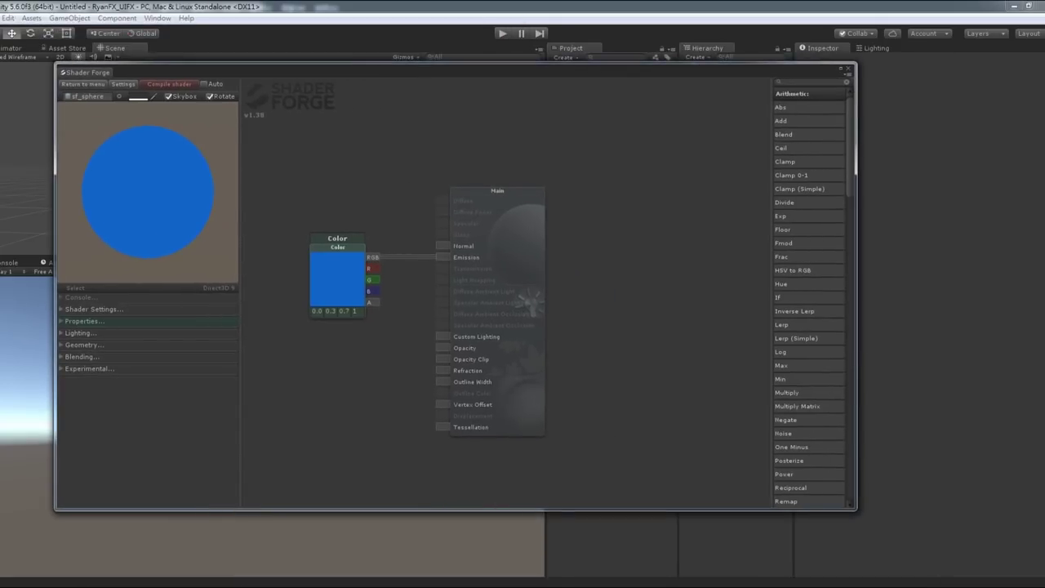
Set the shader's blend mode to Alpha Blended.
{"action": "left_click", "coordinate": [80, 333]}
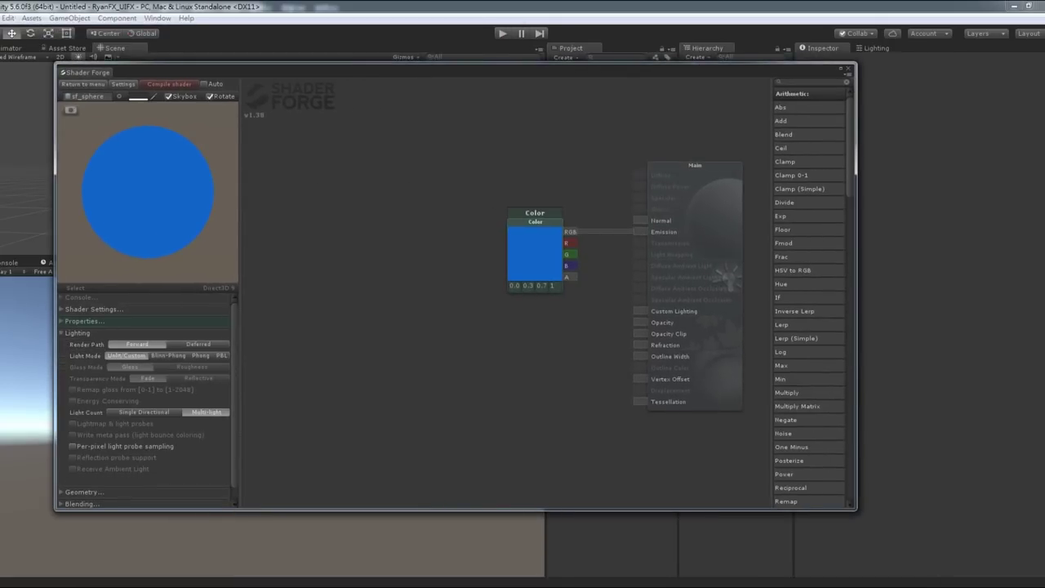
{"action": "left_click", "coordinate": [82, 446]}
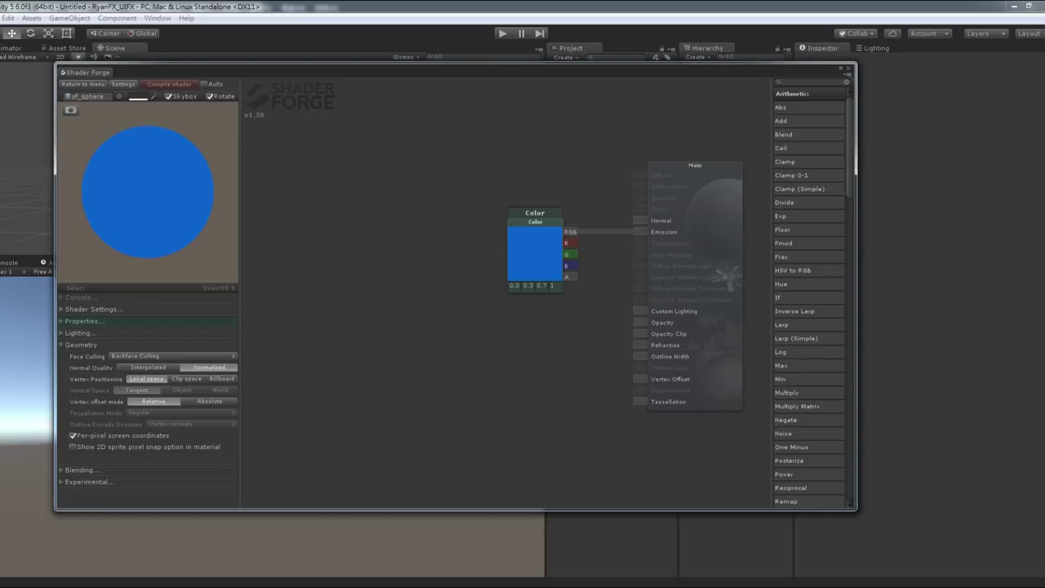
{"action": "left_click", "coordinate": [82, 469]}
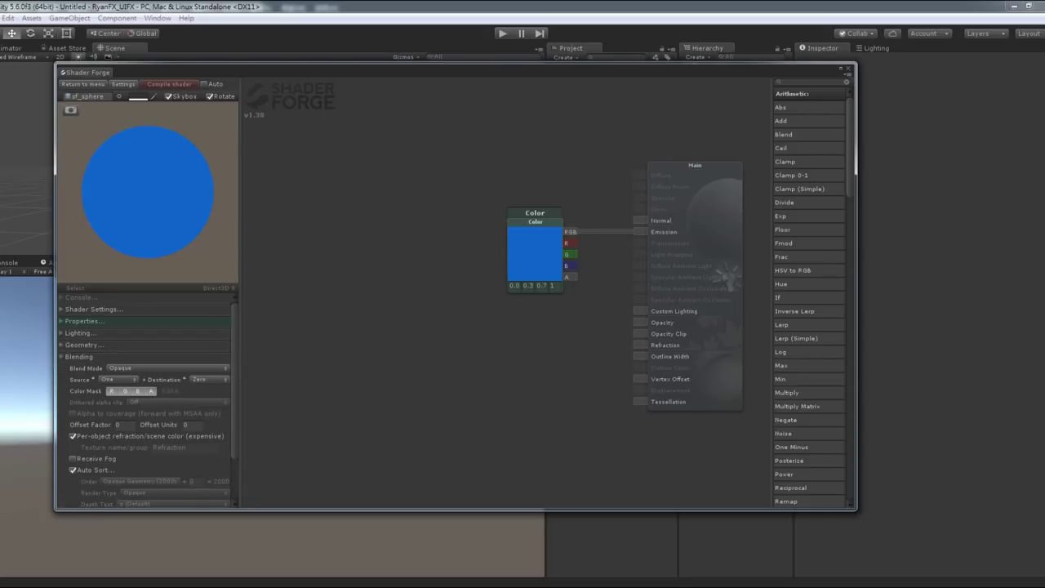
{"action": "left_click", "coordinate": [167, 368]}
{"action": "left_click", "coordinate": [168, 394]}
{"action": "left_click", "coordinate": [79, 356]}
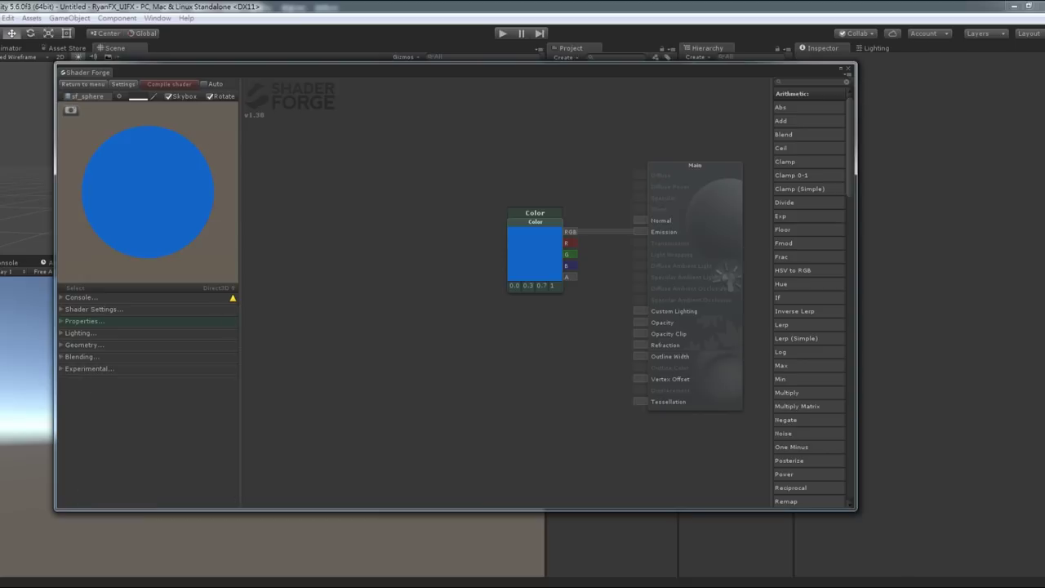
Add a Texture Asset node named UV holding T_SphereUV.
{"action": "middle_click_drag", "start_coordinate": [490, 368], "coordinate": [519, 348]}
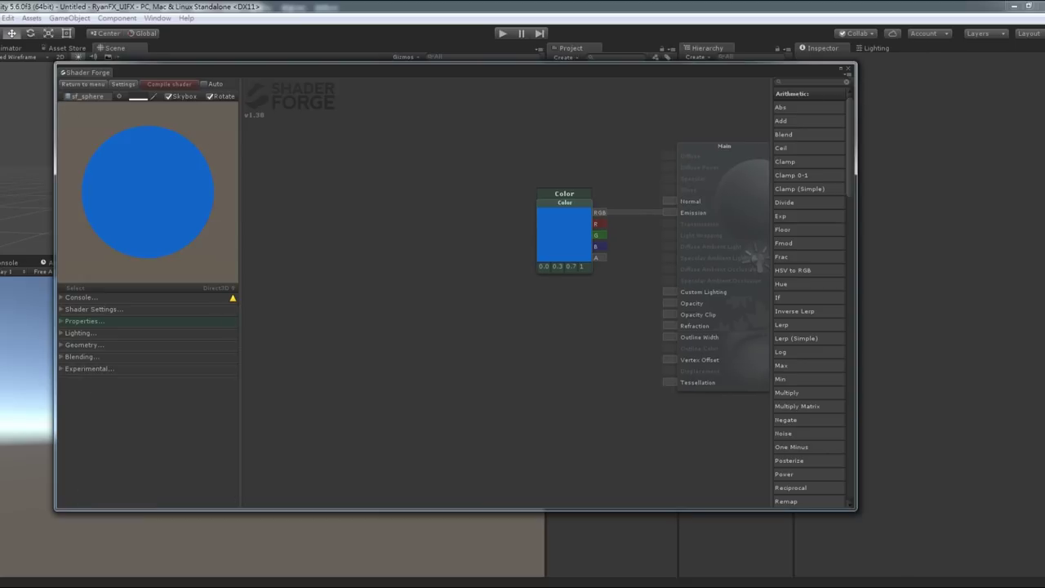
{"action": "right_click", "coordinate": [288, 254]}
{"action": "left_click", "coordinate": [327, 260]}
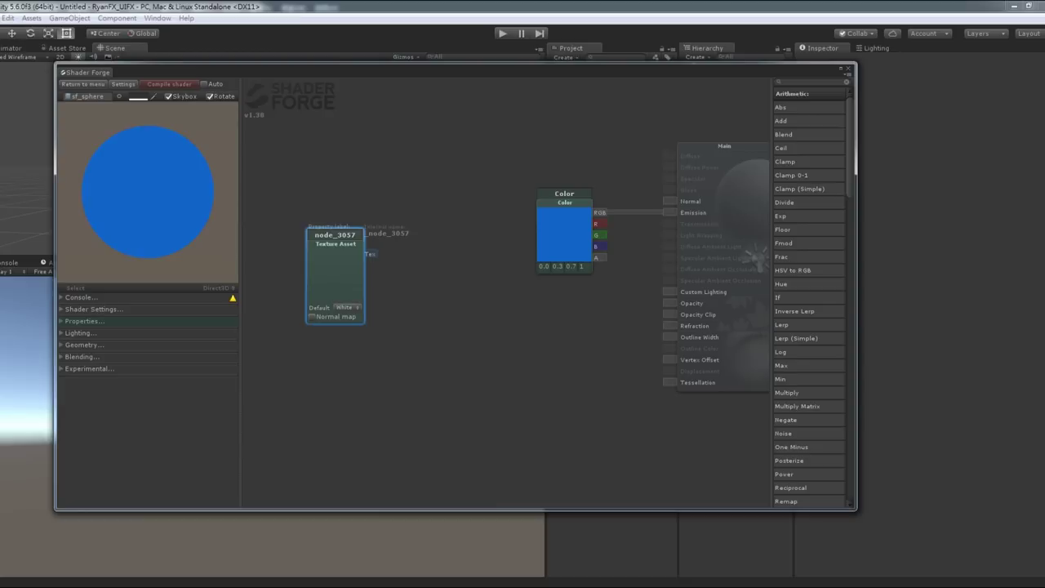
{"action": "type", "text": "UV"}
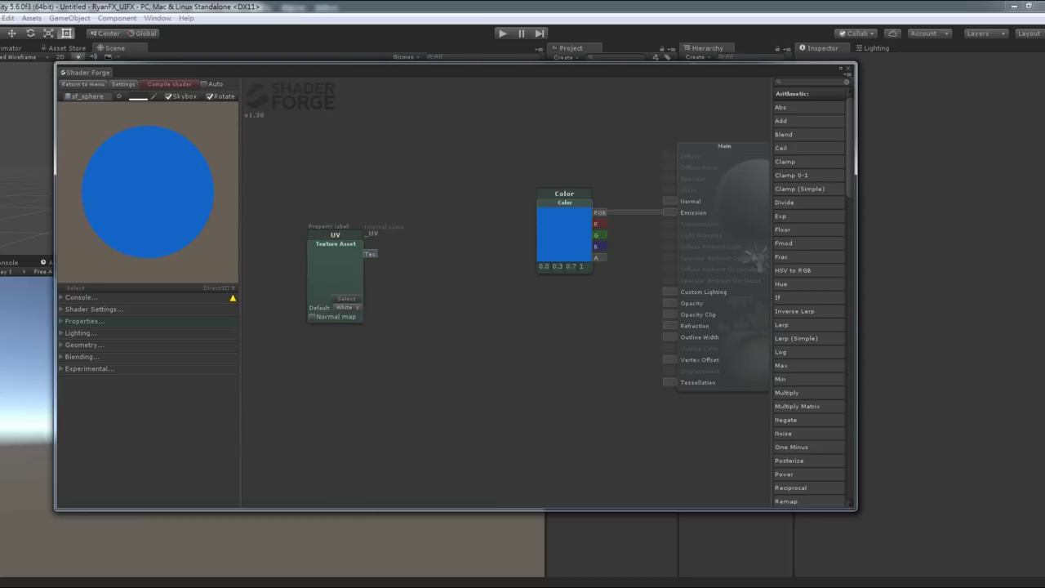
{"action": "left_click", "coordinate": [346, 299]}
{"action": "type", "text": "UV"}
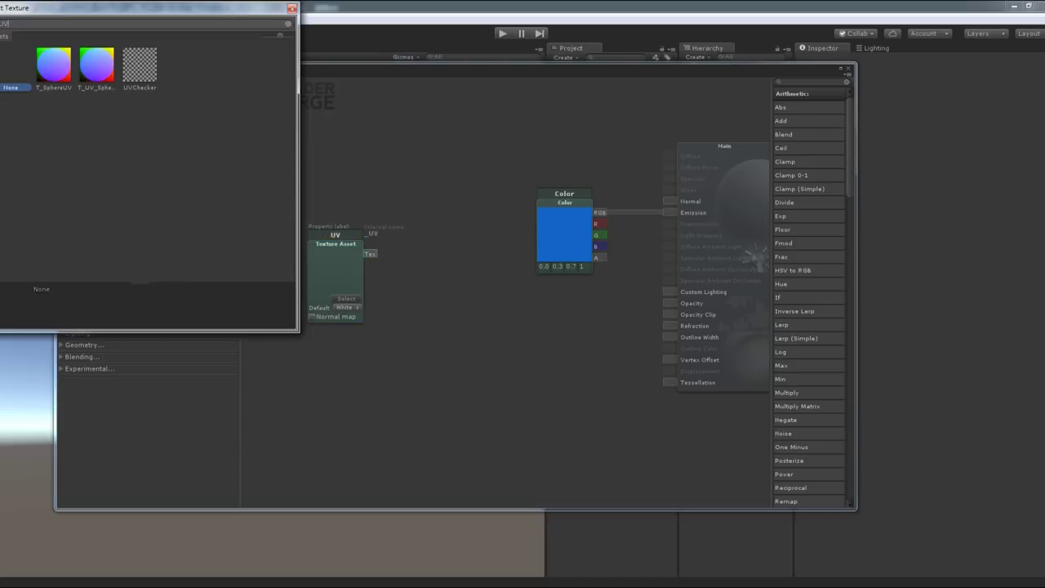
{"action": "left_click", "coordinate": [54, 66]}
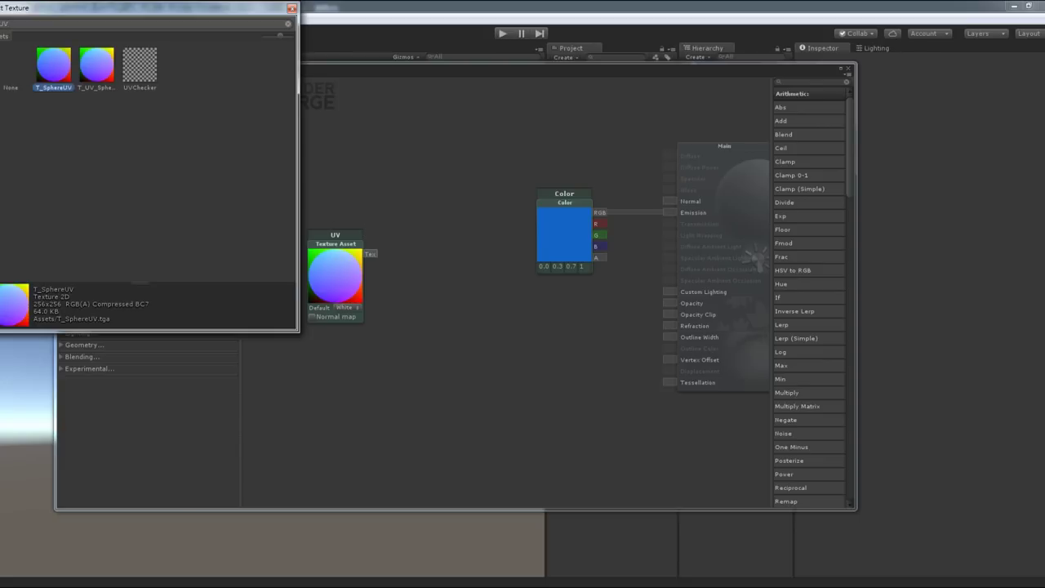
{"action": "left_click", "coordinate": [458, 384]}
{"action": "left_click_drag", "start_coordinate": [458, 384], "coordinate": [611, 349]}
{"action": "left_click_drag", "start_coordinate": [491, 206], "coordinate": [336, 227]}
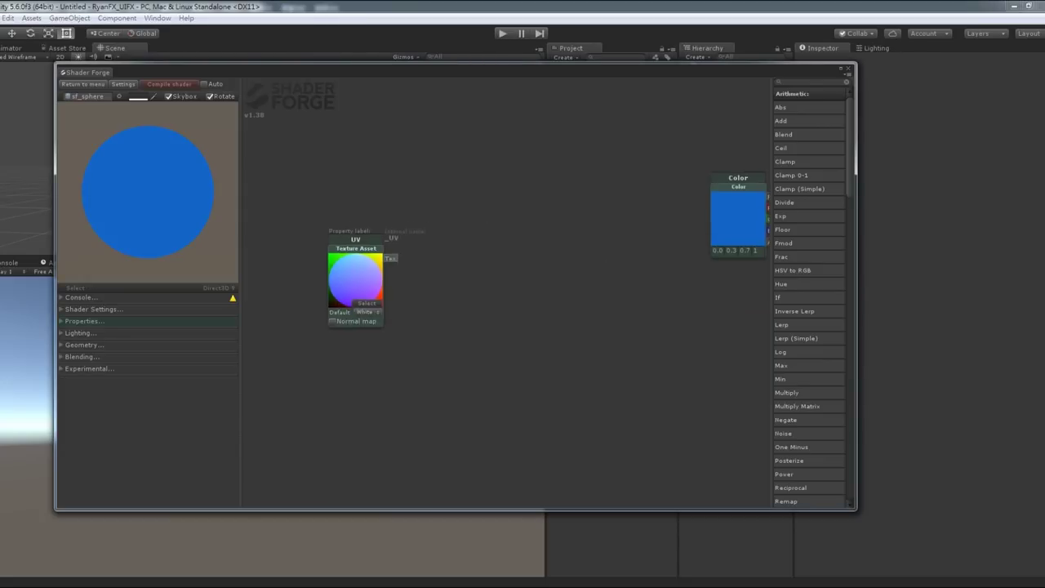
Add a second Texture Asset node named MainTex holding the map texture.
{"action": "right_click", "coordinate": [482, 249]}
{"action": "left_click", "coordinate": [507, 261]}
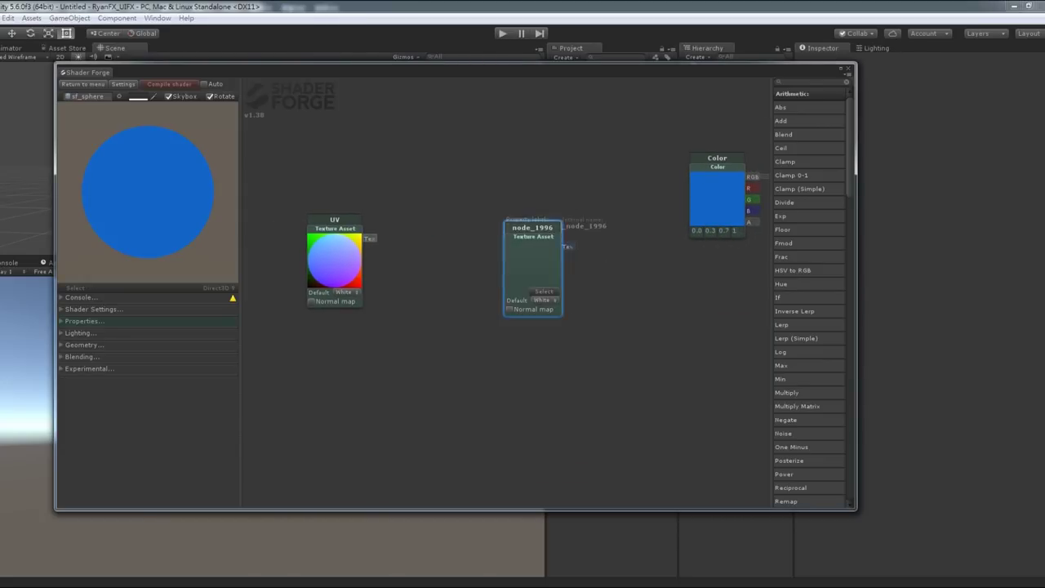
{"action": "type", "text": "MainTex"}
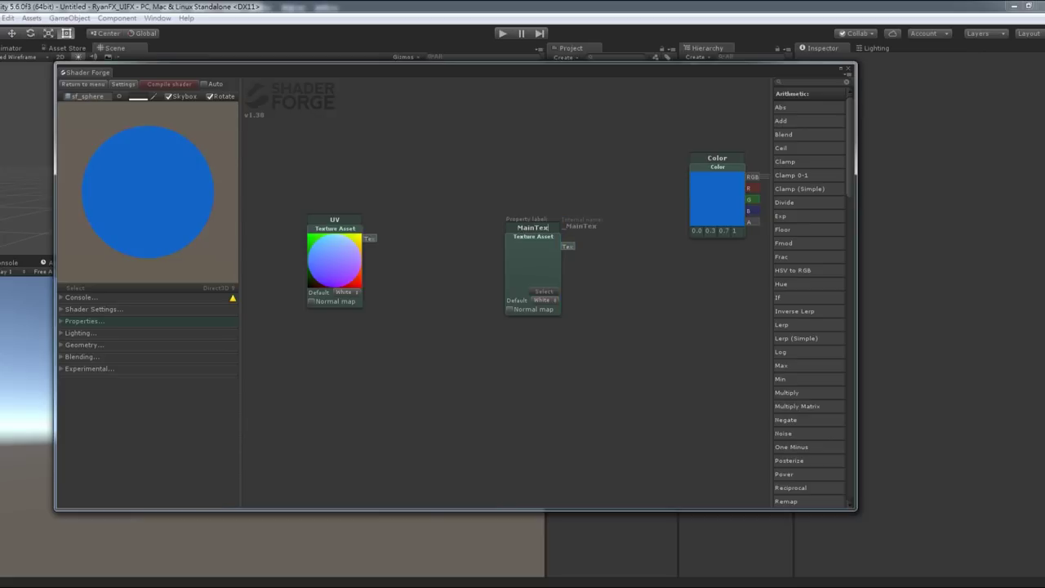
{"action": "left_click", "coordinate": [544, 292]}
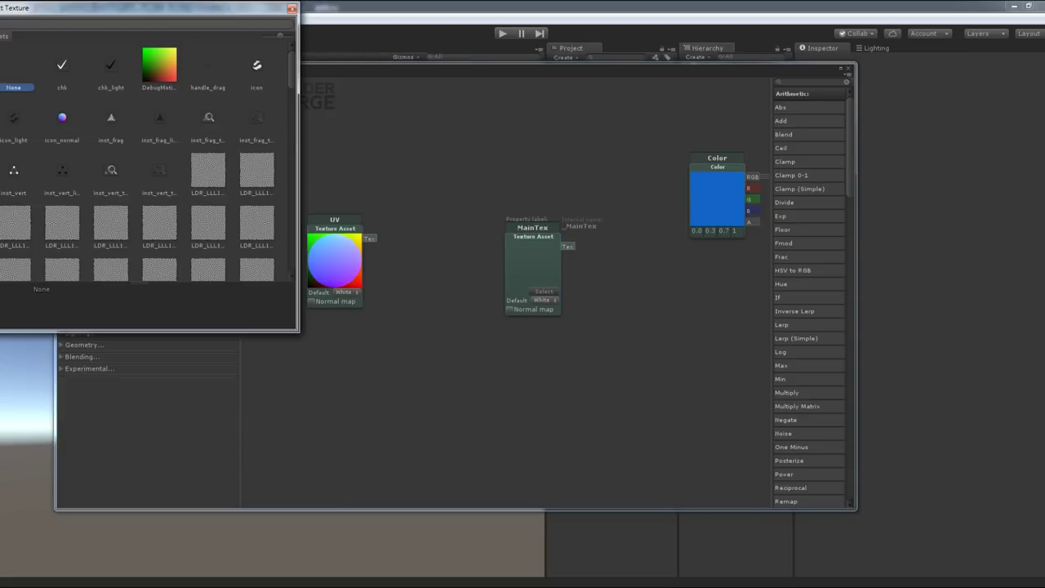
{"action": "type", "text": "map"}
{"action": "double_click", "coordinate": [53, 65]}
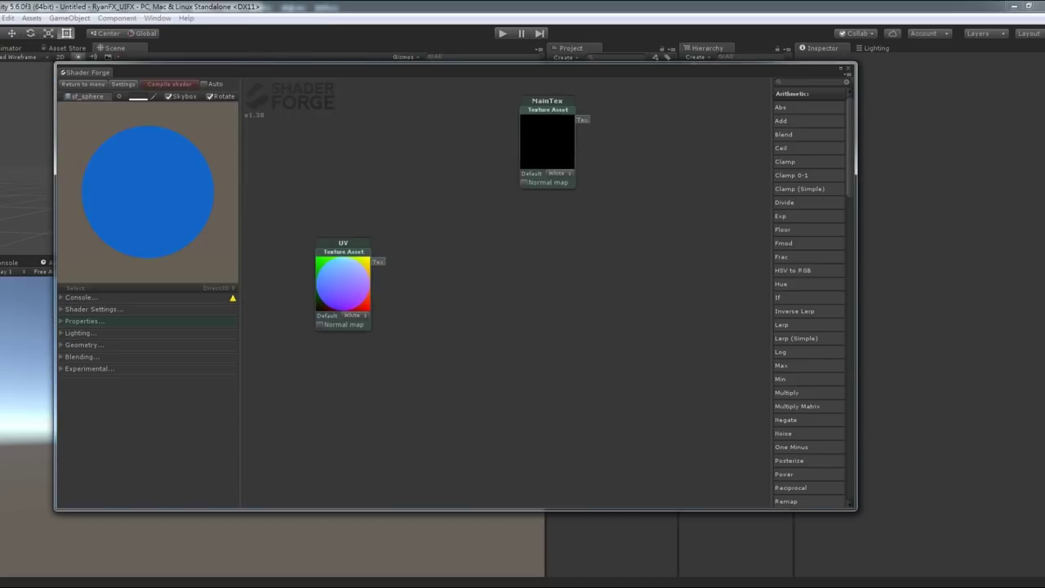
Sample UV with a Texture 2D node and append its R and G channels.
{"action": "key", "text": "t"}
{"action": "mouse_move", "coordinate": [393, 188]}
{"action": "left_mouse_down"}
{"action": "mouse_move", "coordinate": [478, 259]}
{"action": "mouse_move", "coordinate": [478, 293]}
{"action": "mouse_move", "coordinate": [486, 261]}
{"action": "left_mouse_up"}
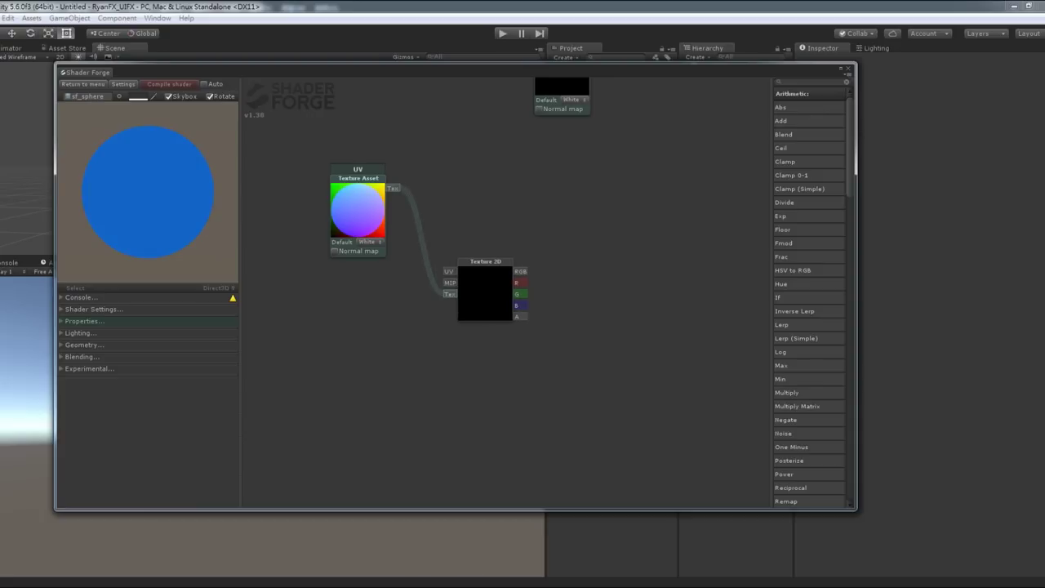
{"action": "key", "text": "a"}
{"action": "left_click", "coordinate": [595, 273]}
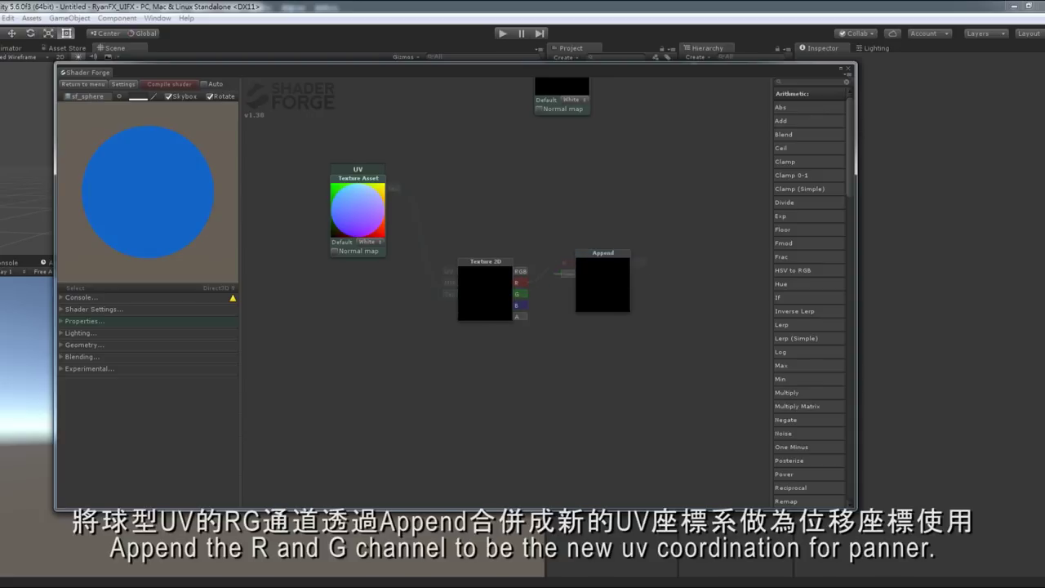
{"action": "mouse_move", "coordinate": [516, 282]}
{"action": "left_mouse_down"}
{"action": "mouse_move", "coordinate": [562, 262]}
{"action": "mouse_move", "coordinate": [562, 273]}
{"action": "left_mouse_up"}
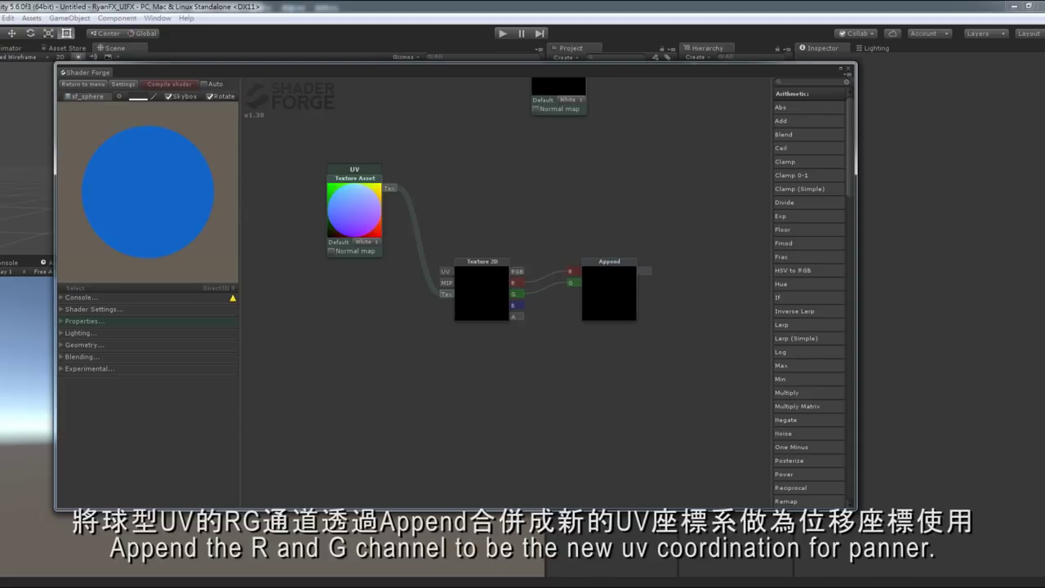
{"action": "left_click_drag", "start_coordinate": [572, 204], "coordinate": [444, 227]}
Feed the appended channels into a Panner at U 0.1, V 0, and add a Multiply node.
{"action": "key", "text": "p"}
{"action": "left_click", "coordinate": [615, 311]}
{"action": "left_click_drag", "start_coordinate": [516, 294], "coordinate": [599, 284]}
{"action": "left_click", "coordinate": [582, 349]}
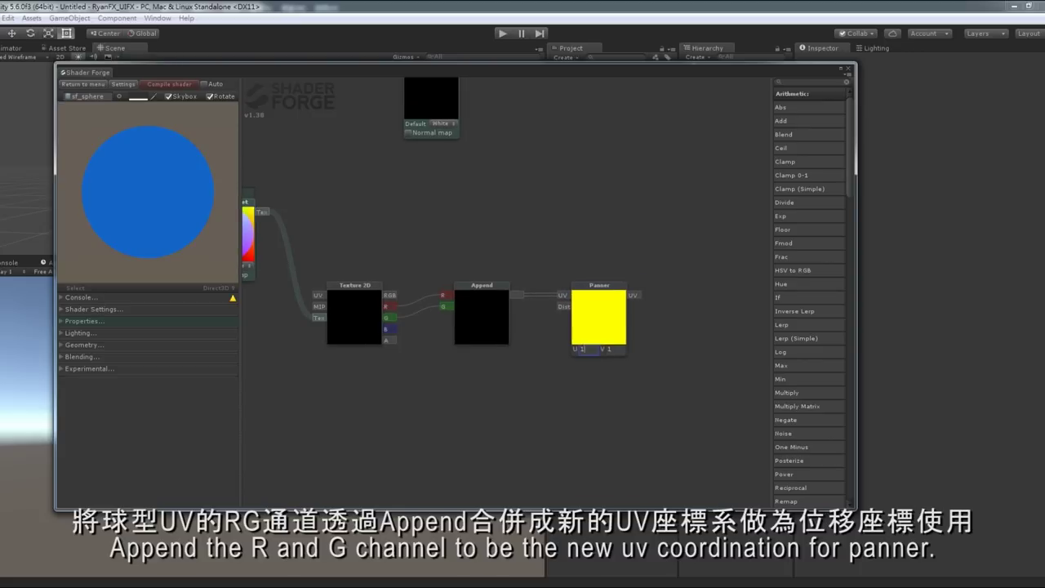
{"action": "type", "text": "0.1"}
{"action": "key", "text": "Tab"}
{"action": "type", "text": "0"}
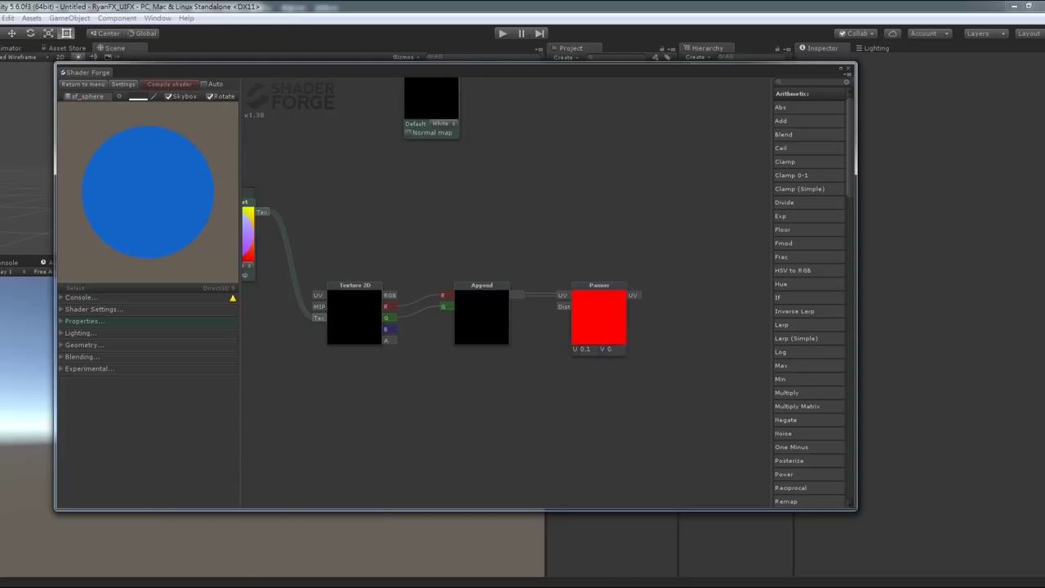
{"action": "left_click_drag", "start_coordinate": [572, 204], "coordinate": [474, 221]}
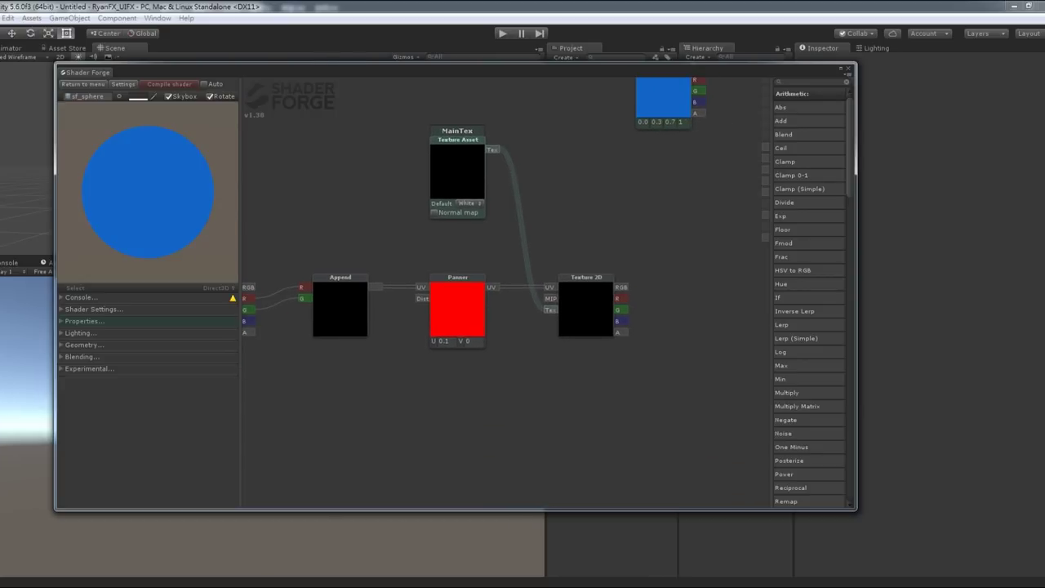
{"action": "left_click_drag", "start_coordinate": [786, 392], "coordinate": [681, 361]}
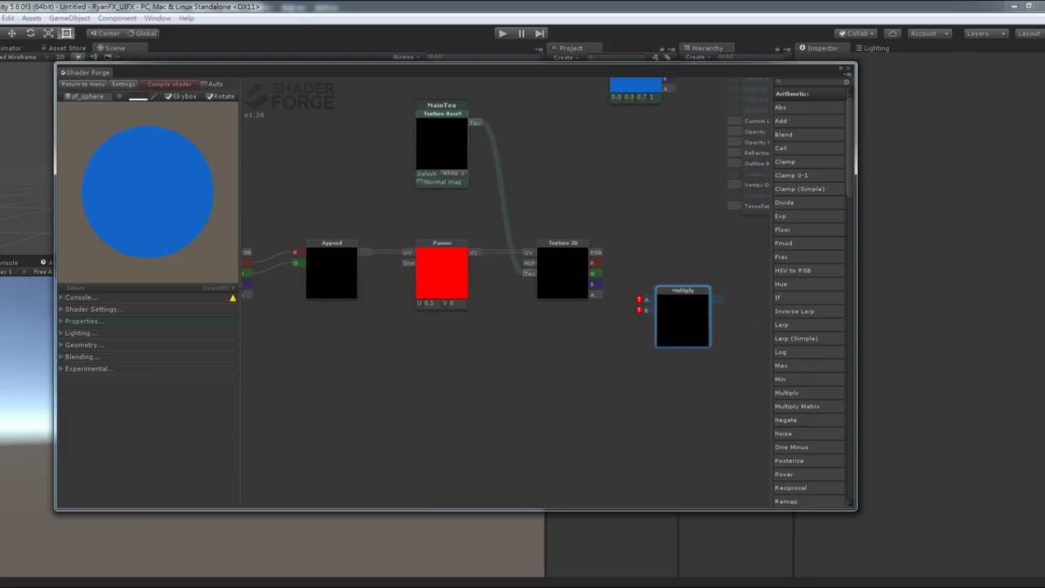
Connect the map's alpha to Opacity and switch the preview mesh to Quad.
{"action": "left_click_drag", "start_coordinate": [595, 294], "coordinate": [733, 131]}
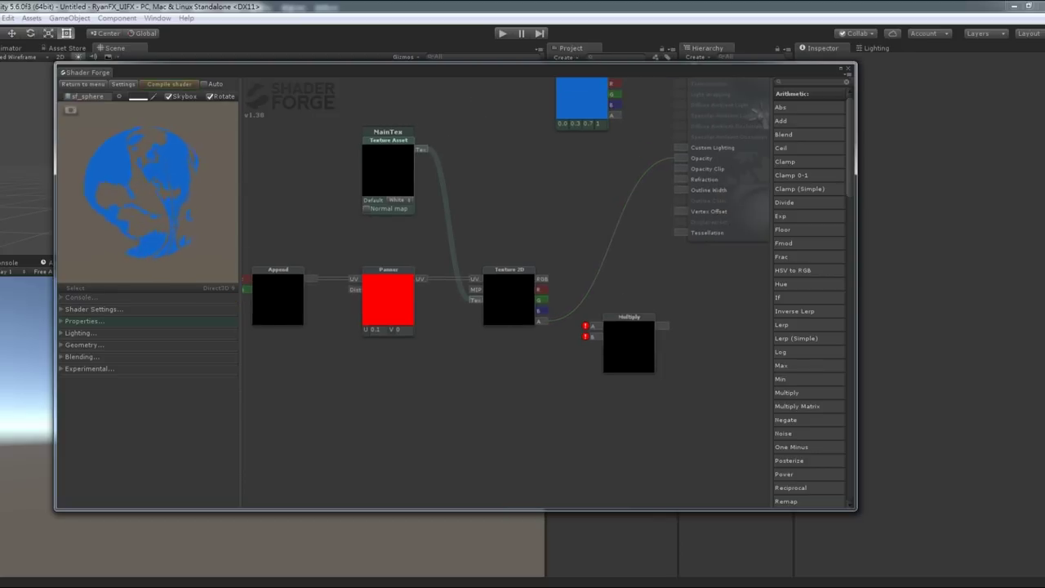
{"action": "left_click", "coordinate": [118, 97]}
{"action": "left_click", "coordinate": [182, 182]}
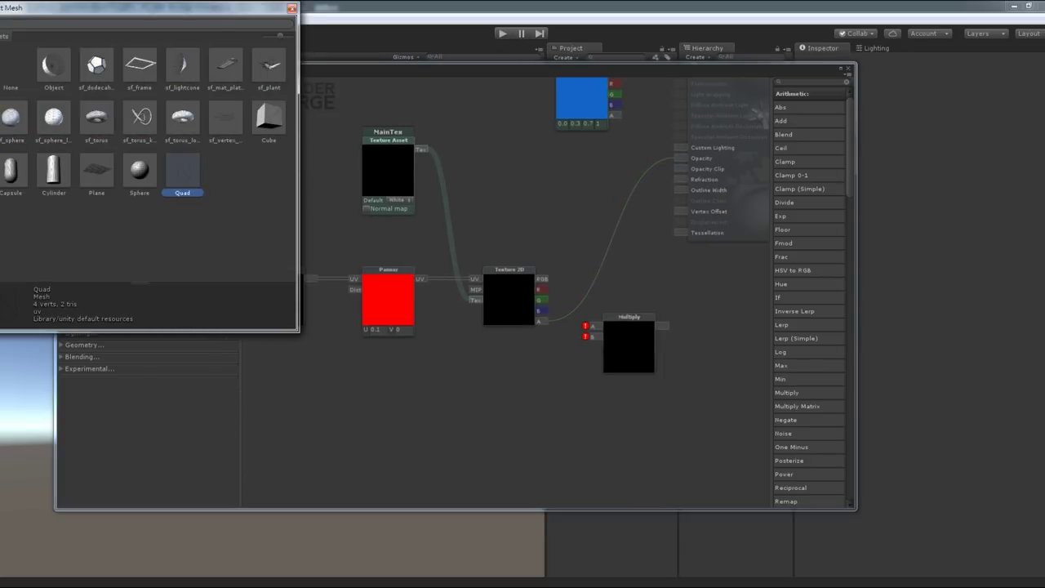
{"action": "key", "text": "Return"}
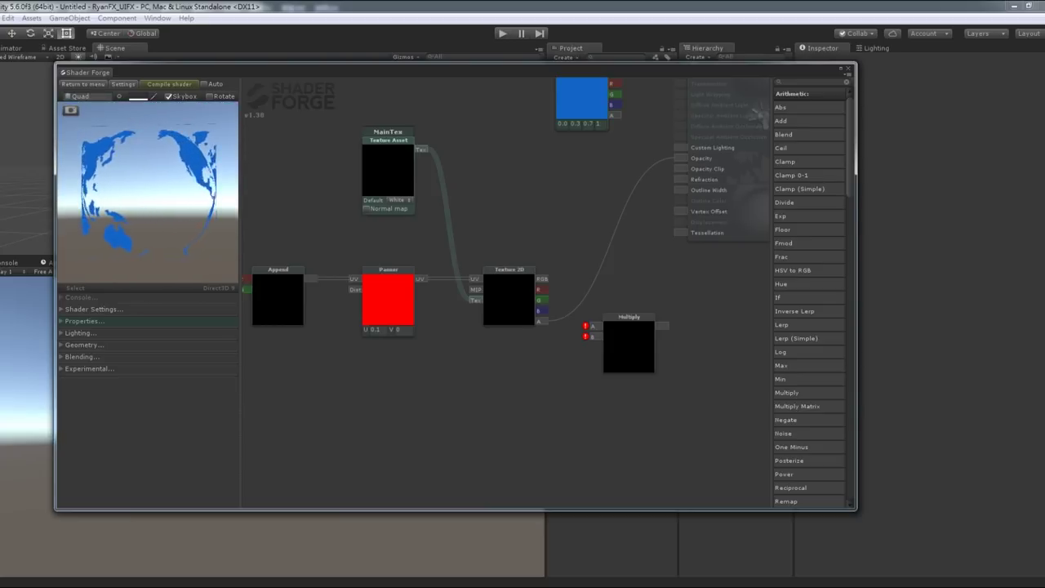
Feed UV's B channel into Multiply, link MainTex to the Texture 2D, and turn off the Skybox.
{"action": "left_click_drag", "start_coordinate": [489, 409], "coordinate": [569, 402]}
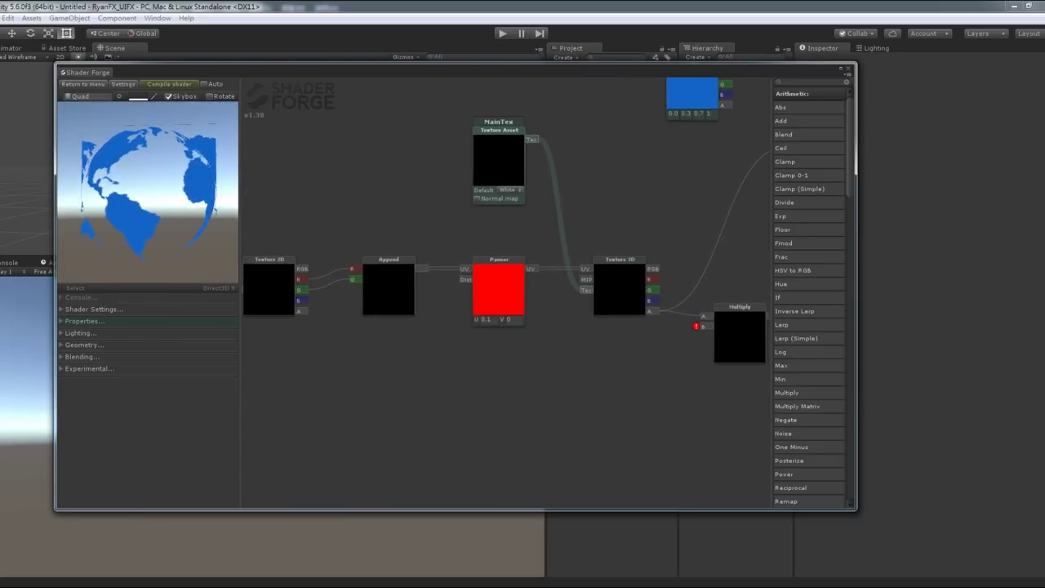
{"action": "left_click_drag", "start_coordinate": [303, 311], "coordinate": [702, 327]}
{"action": "left_click_drag", "start_coordinate": [532, 139], "coordinate": [585, 290]}
{"action": "left_click_drag", "start_coordinate": [490, 408], "coordinate": [335, 402]}
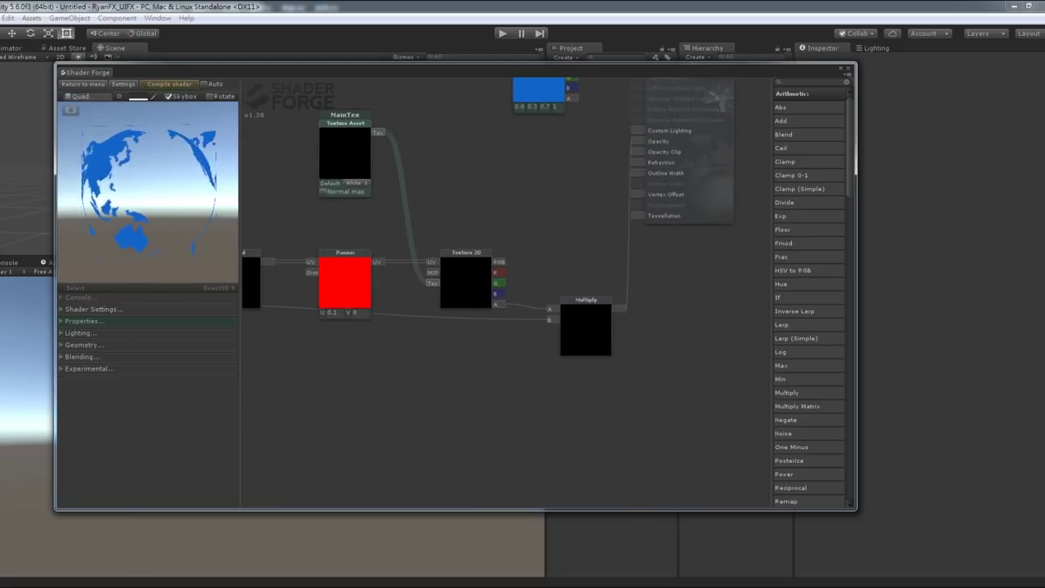
{"action": "left_click_drag", "start_coordinate": [490, 408], "coordinate": [633, 388]}
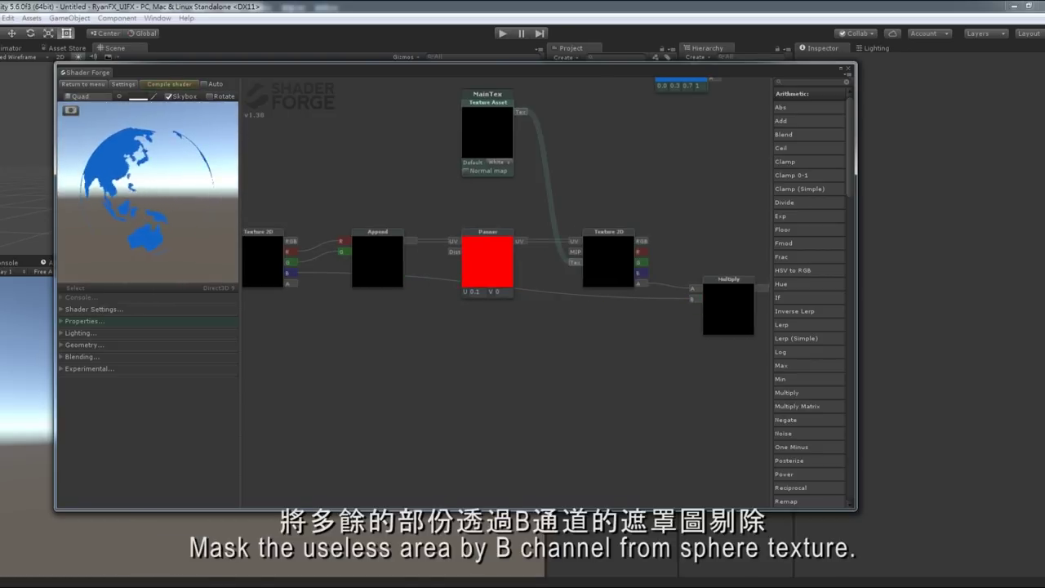
{"action": "left_click", "coordinate": [169, 96]}
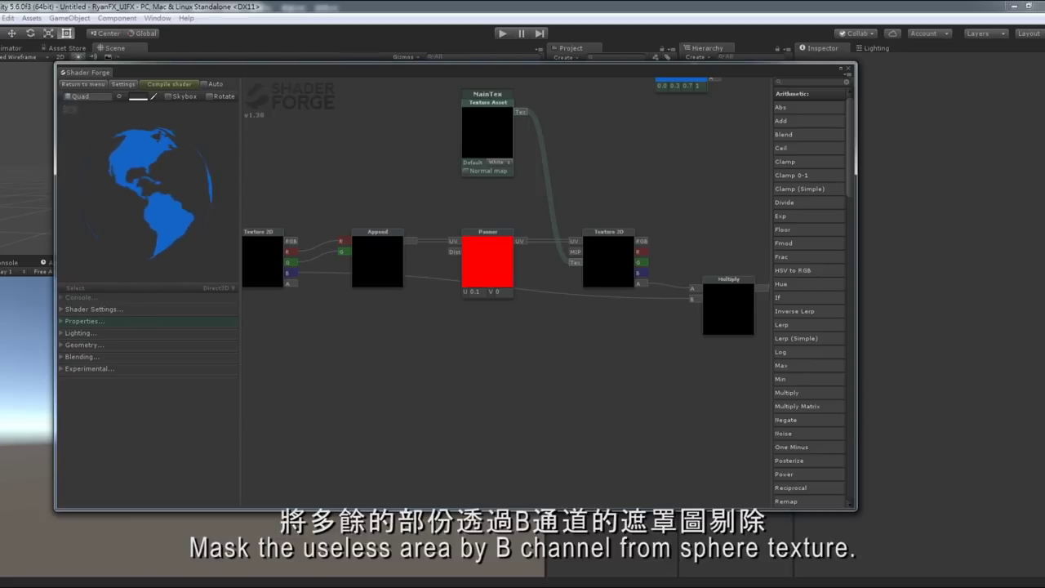
{"action": "scroll", "coordinate": [365, 272], "scroll_direction": "down", "scroll_amount": 2}
Add an Unwrap UVW modifier to Sphere001.
{"action": "mouse_move", "coordinate": [457, 376]}
{"action": "left_mouse_down"}
{"action": "mouse_move", "coordinate": [578, 350]}
{"action": "mouse_move", "coordinate": [527, 346]}
{"action": "mouse_move", "coordinate": [453, 367]}
{"action": "left_mouse_up"}
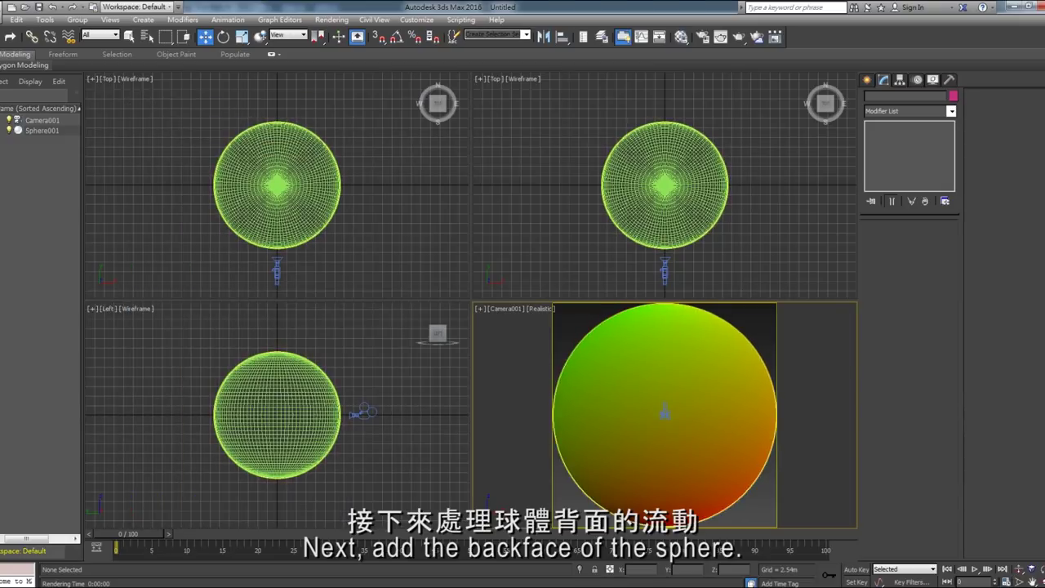
{"action": "left_click", "coordinate": [665, 368]}
{"action": "left_click", "coordinate": [951, 110]}
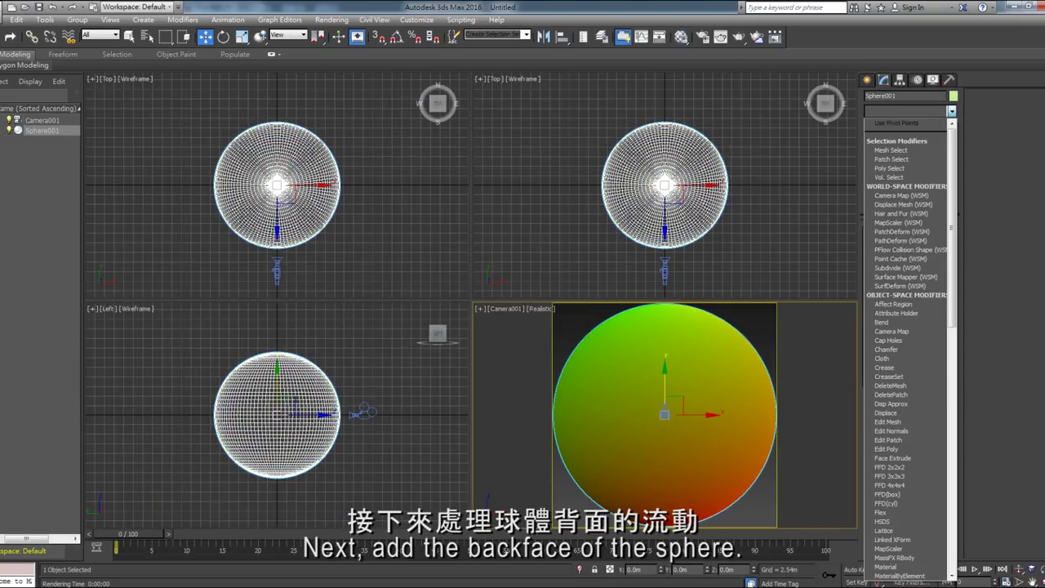
{"action": "scroll", "coordinate": [899, 327], "scroll_direction": "down", "scroll_amount": 5}
{"action": "left_click", "coordinate": [898, 485]}
In the UV editor, box-select the sphere's lower-half faces to inspect their layout, then deselect.
{"action": "left_click", "coordinate": [909, 358]}
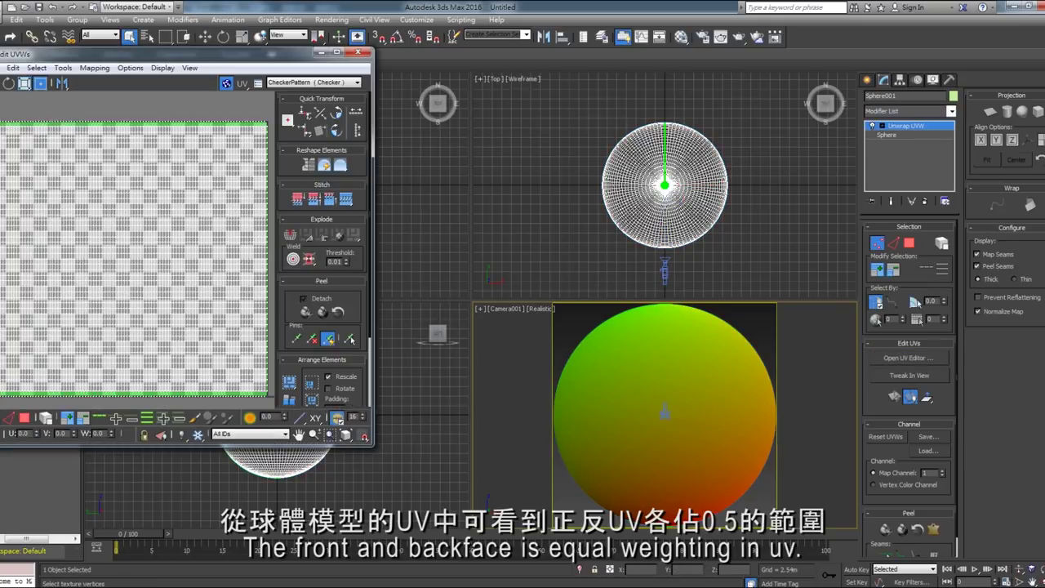
{"action": "key", "text": "3"}
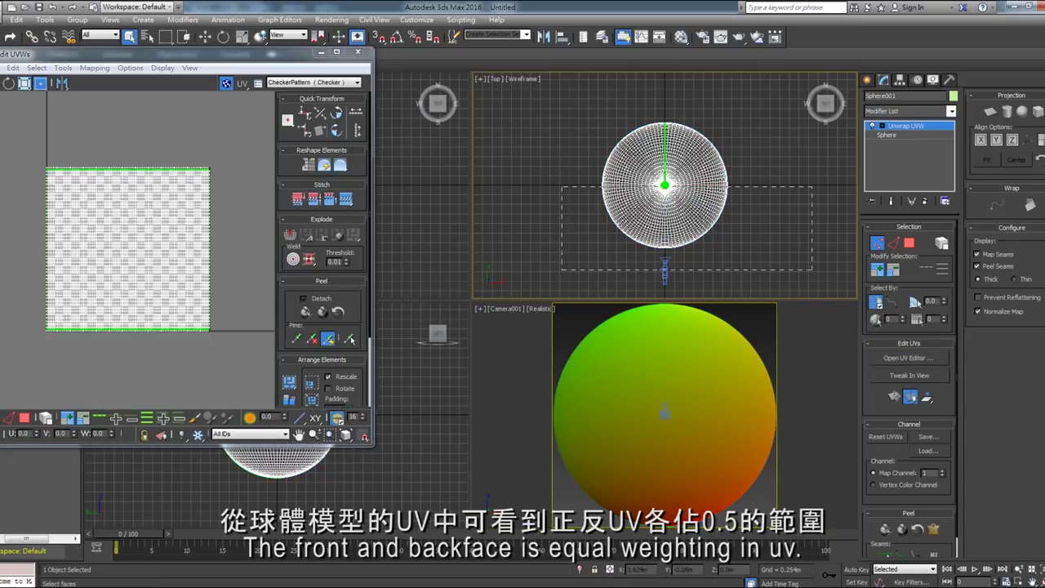
{"action": "left_click_drag", "start_coordinate": [561, 184], "coordinate": [812, 270]}
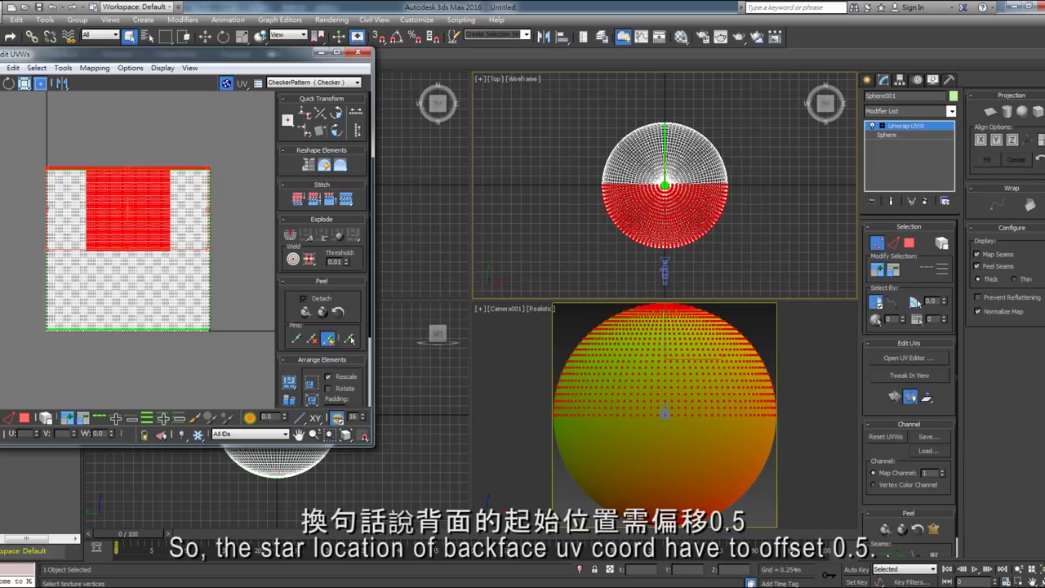
{"action": "key", "text": "ctrl+d"}
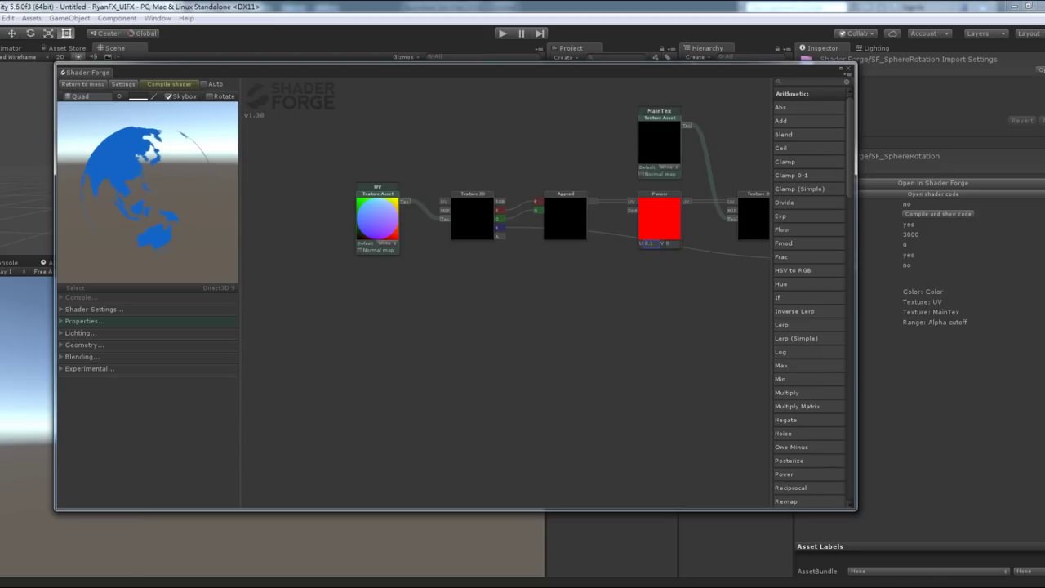
Chain the 0.5 Value through Add, Frac and Negate into a new Append node.
{"action": "left_click_drag", "start_coordinate": [490, 368], "coordinate": [471, 363]}
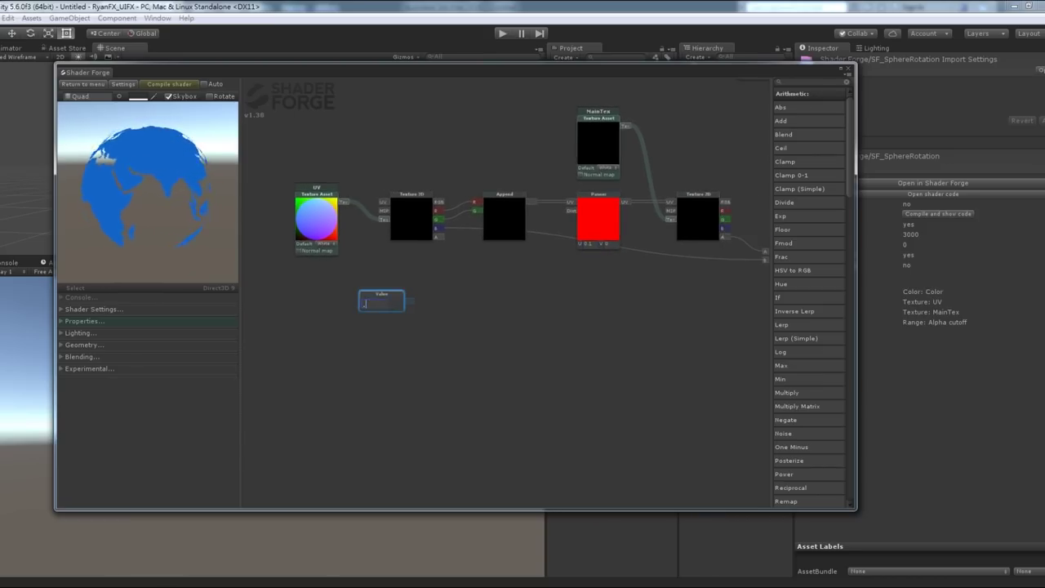
{"action": "left_click_drag", "start_coordinate": [780, 120], "coordinate": [498, 302]}
{"action": "left_click_drag", "start_coordinate": [436, 211], "coordinate": [469, 295]}
{"action": "left_click_drag", "start_coordinate": [572, 368], "coordinate": [561, 369]}
{"action": "left_click_drag", "start_coordinate": [781, 419], "coordinate": [576, 316]}
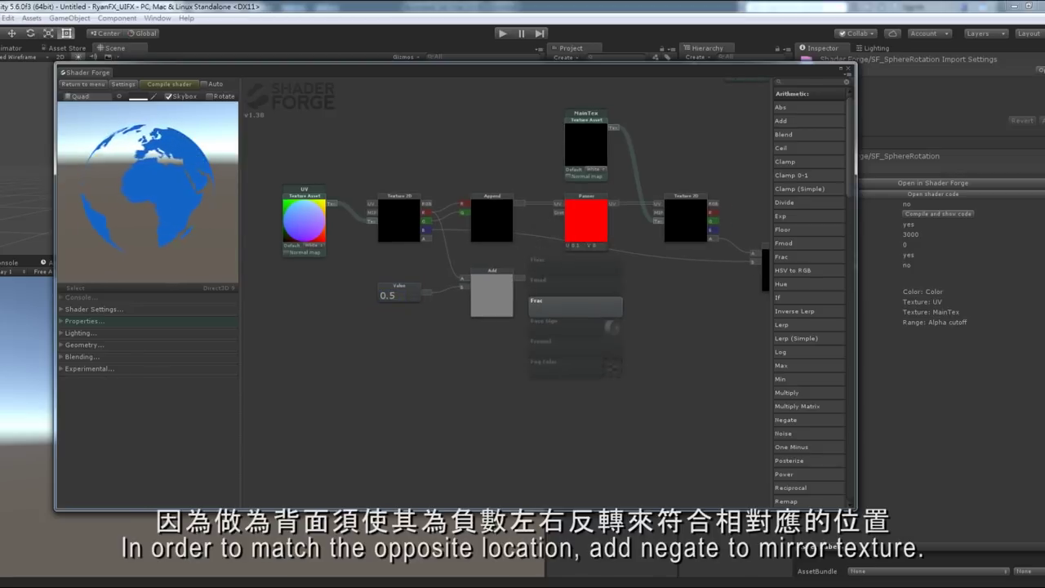
{"action": "left_click_drag", "start_coordinate": [523, 277], "coordinate": [554, 298]}
{"action": "left_click_drag", "start_coordinate": [670, 356], "coordinate": [637, 354]}
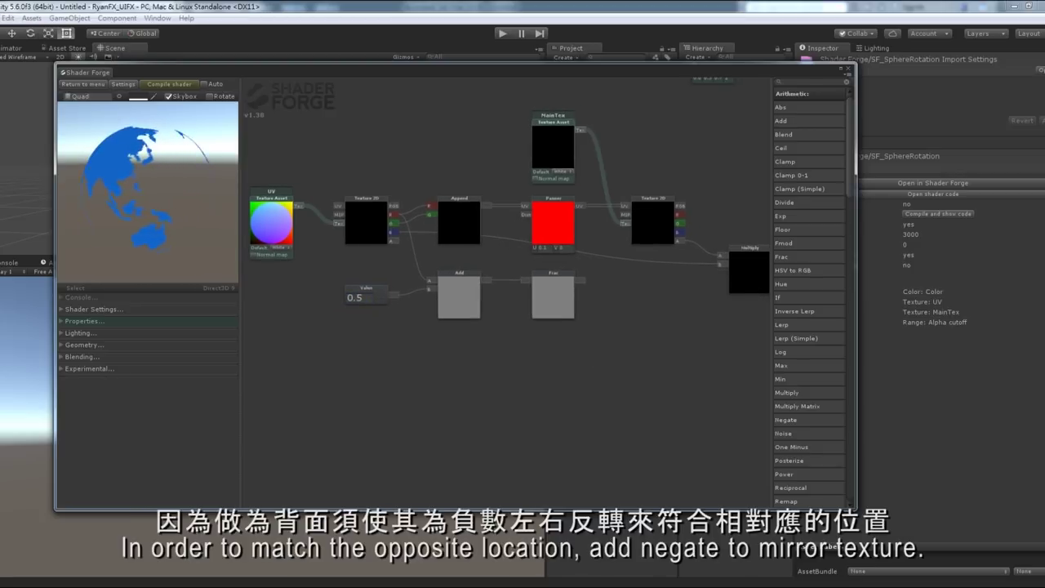
{"action": "key", "text": "n"}
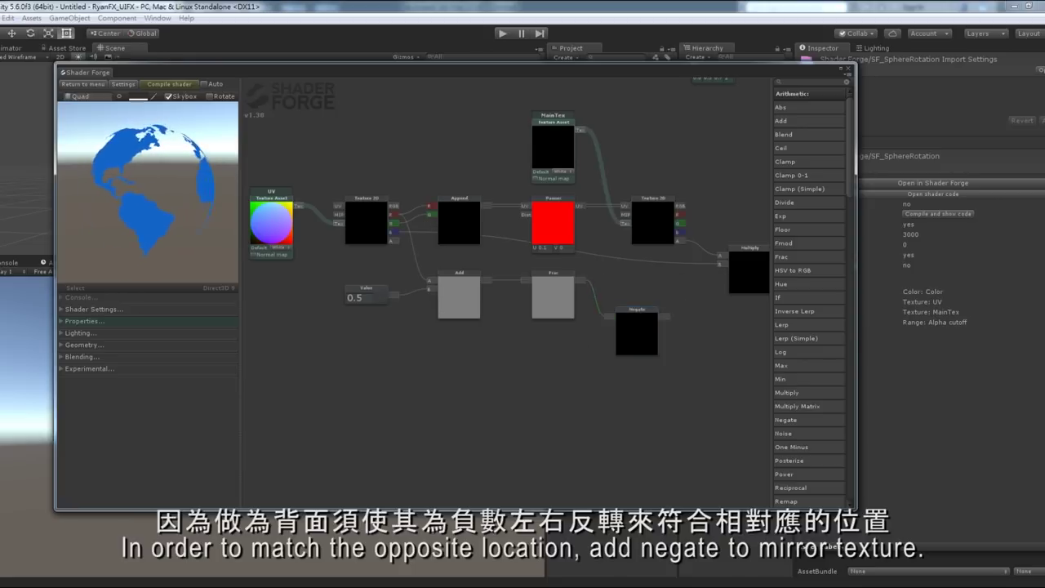
{"action": "key", "text": "a"}
{"action": "left_click", "coordinate": [692, 344]}
{"action": "left_click_drag", "start_coordinate": [666, 280], "coordinate": [684, 320]}
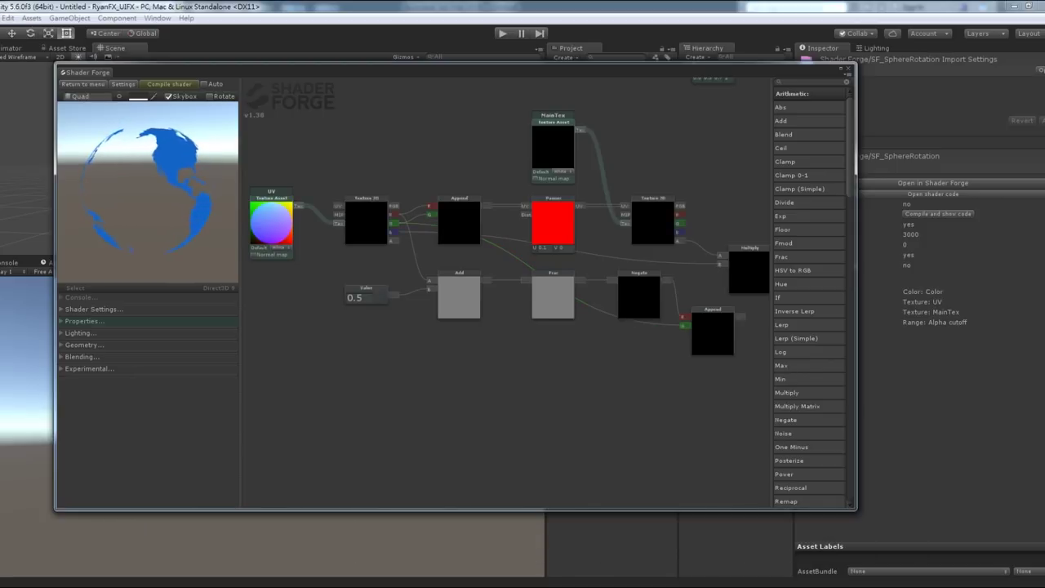
Move MainTex down, lift the new node chain, and shift Multiply, Texture 2D and Panner right.
{"action": "scroll", "coordinate": [449, 351], "scroll_direction": "down", "scroll_amount": 2}
{"action": "left_click_drag", "start_coordinate": [534, 163], "coordinate": [529, 441]}
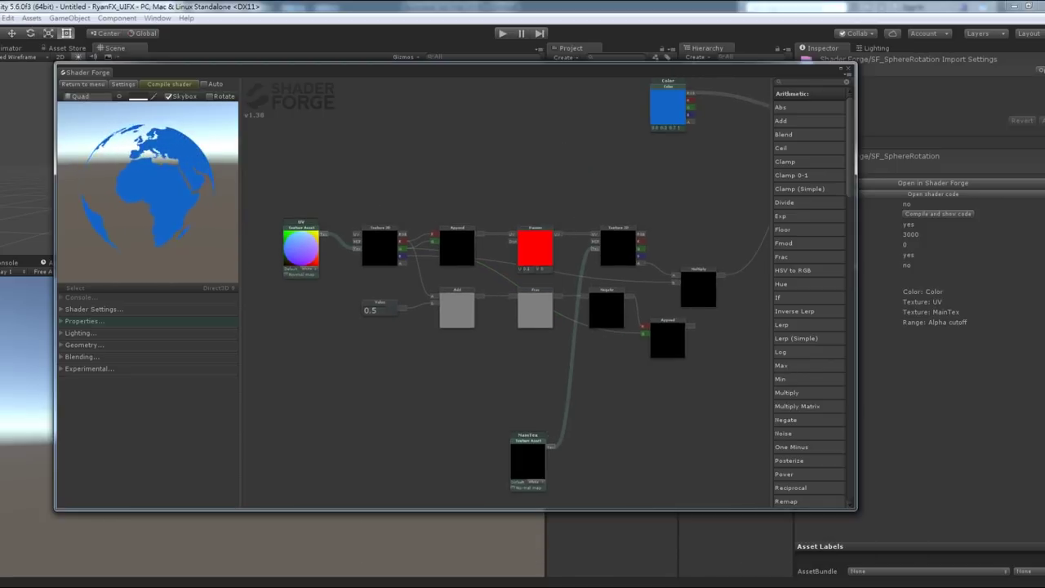
{"action": "left_click_drag", "start_coordinate": [688, 384], "coordinate": [342, 312]}
{"action": "left_click_drag", "start_coordinate": [457, 309], "coordinate": [458, 163]}
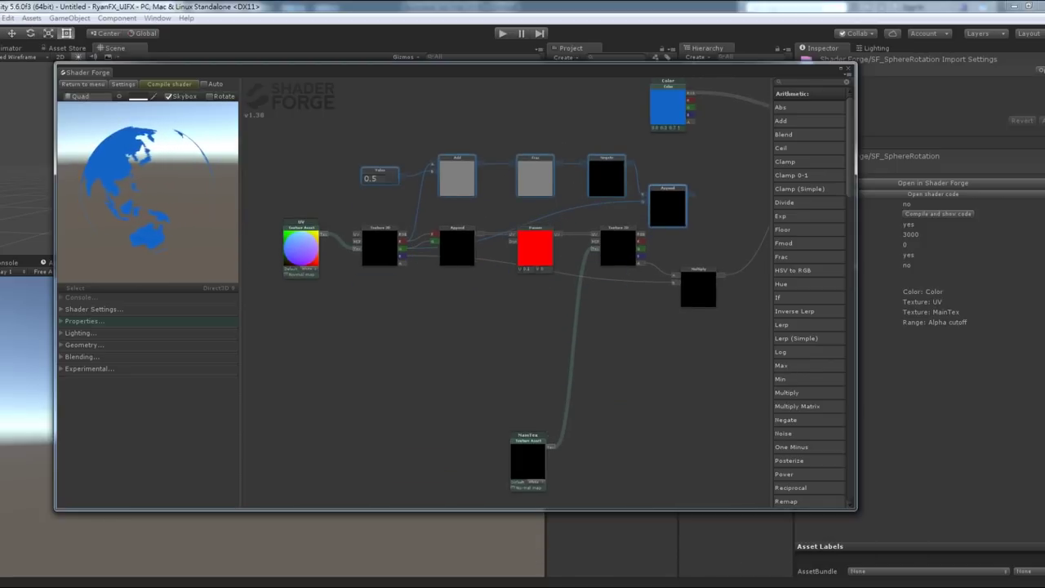
{"action": "left_click_drag", "start_coordinate": [572, 368], "coordinate": [432, 364]}
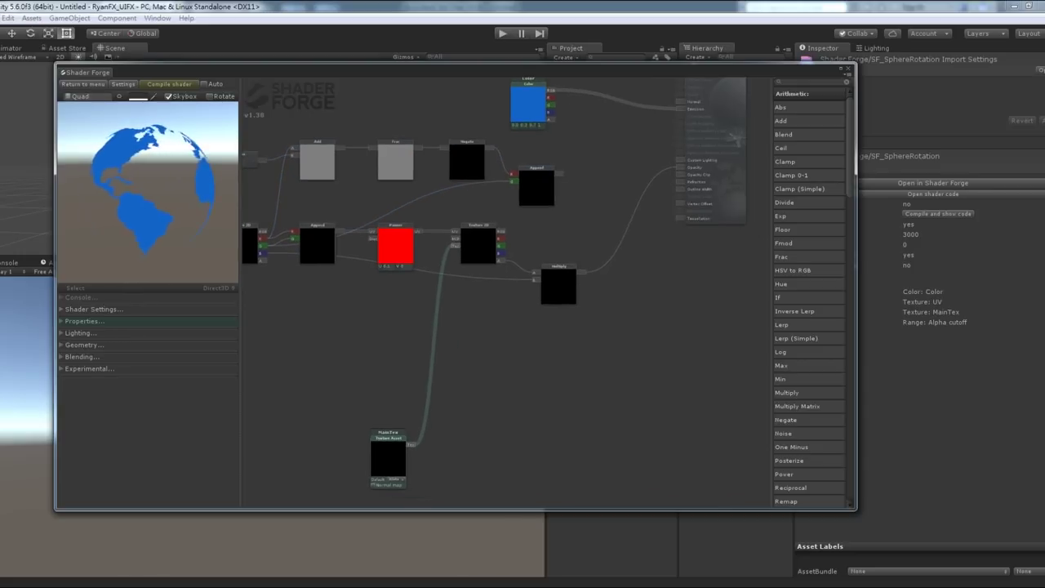
{"action": "left_click_drag", "start_coordinate": [572, 392], "coordinate": [460, 412]}
{"action": "left_click_drag", "start_coordinate": [447, 306], "coordinate": [622, 339]}
{"action": "left_click_drag", "start_coordinate": [367, 265], "coordinate": [515, 269]}
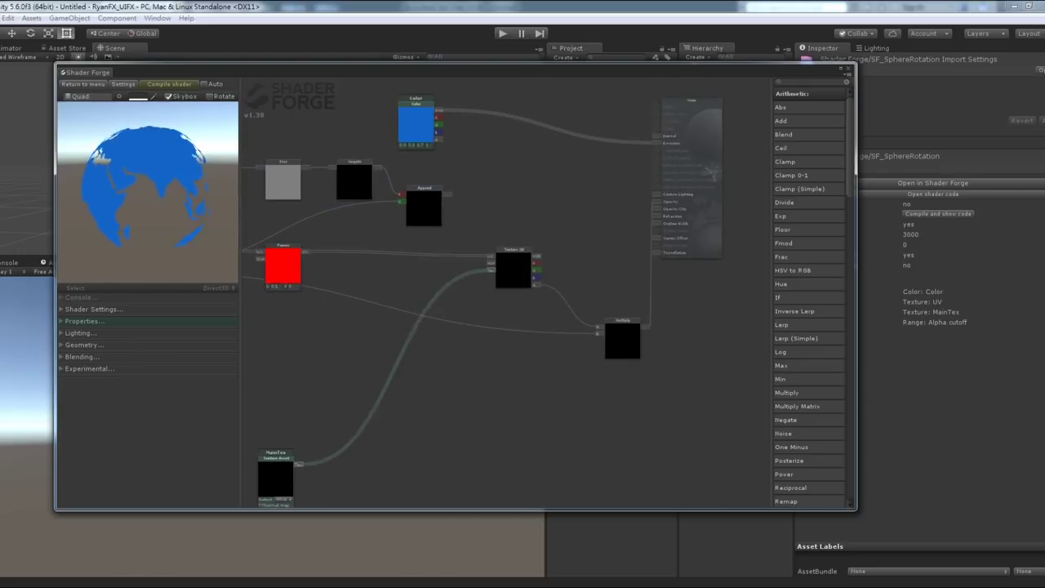
{"action": "left_click_drag", "start_coordinate": [283, 266], "coordinate": [502, 279]}
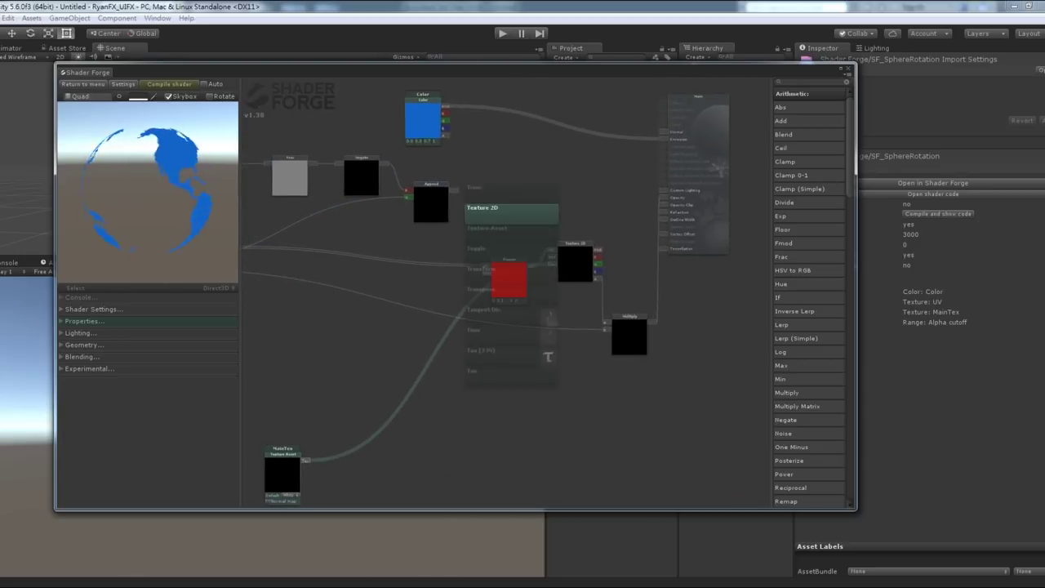
Feed MainTex into a new Texture 2D driven by a duplicated Panner with its own U speed.
{"action": "left_click_drag", "start_coordinate": [511, 221], "coordinate": [575, 200]}
{"action": "mouse_move", "coordinate": [306, 460]}
{"action": "left_mouse_down"}
{"action": "mouse_move", "coordinate": [551, 211]}
{"action": "mouse_move", "coordinate": [504, 360]}
{"action": "left_mouse_up"}
{"action": "key", "text": "ctrl+d"}
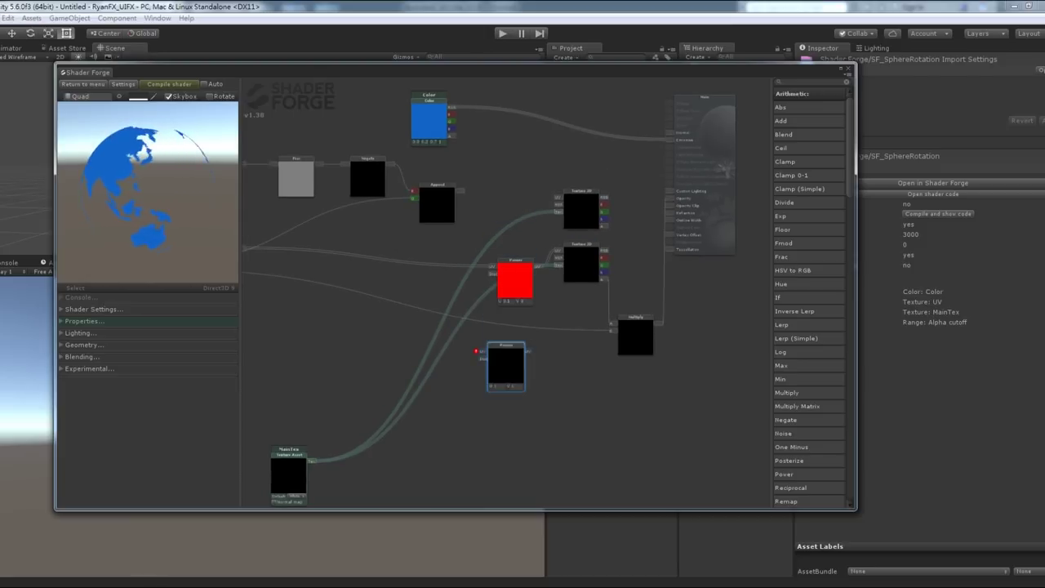
{"action": "left_click_drag", "start_coordinate": [513, 279], "coordinate": [516, 243]}
{"action": "left_click_drag", "start_coordinate": [582, 264], "coordinate": [572, 319]}
{"action": "left_click_drag", "start_coordinate": [636, 337], "coordinate": [684, 315]}
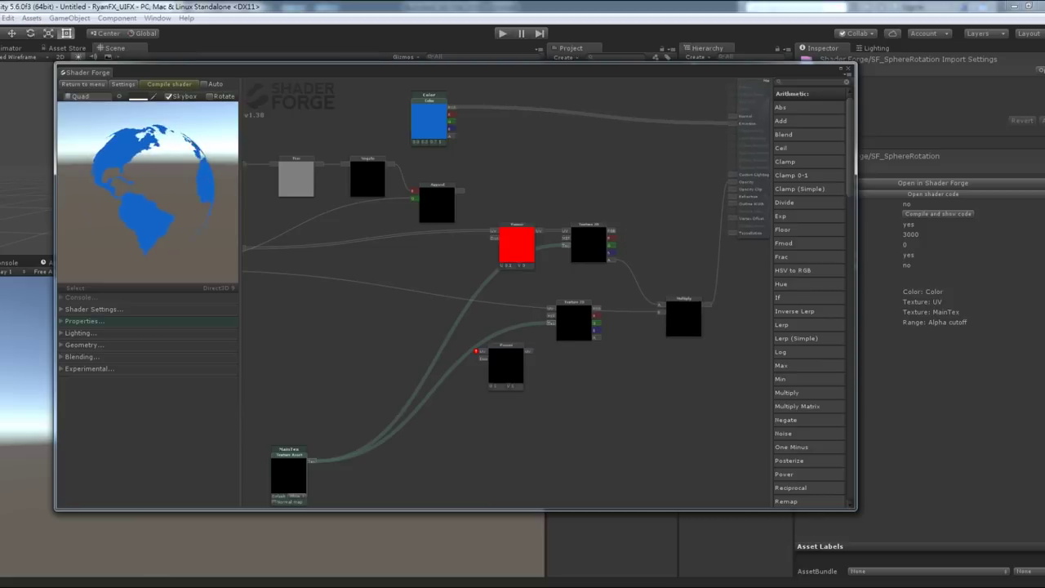
{"action": "scroll", "coordinate": [456, 261], "scroll_direction": "up", "scroll_amount": 2}
{"action": "left_click_drag", "start_coordinate": [537, 379], "coordinate": [556, 294]}
{"action": "left_click", "coordinate": [543, 345]}
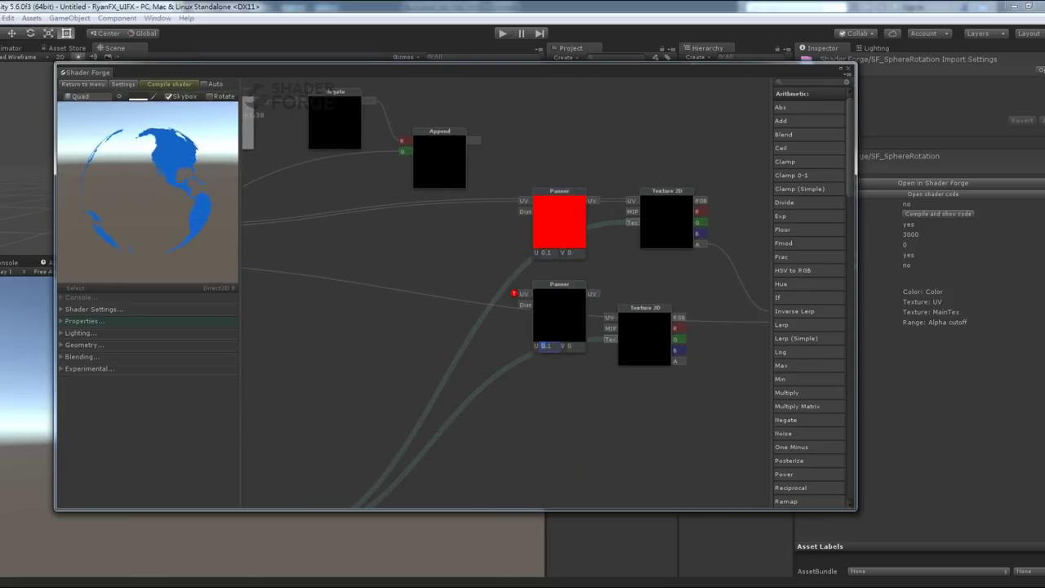
{"action": "left_click_drag", "start_coordinate": [556, 294], "coordinate": [534, 365]}
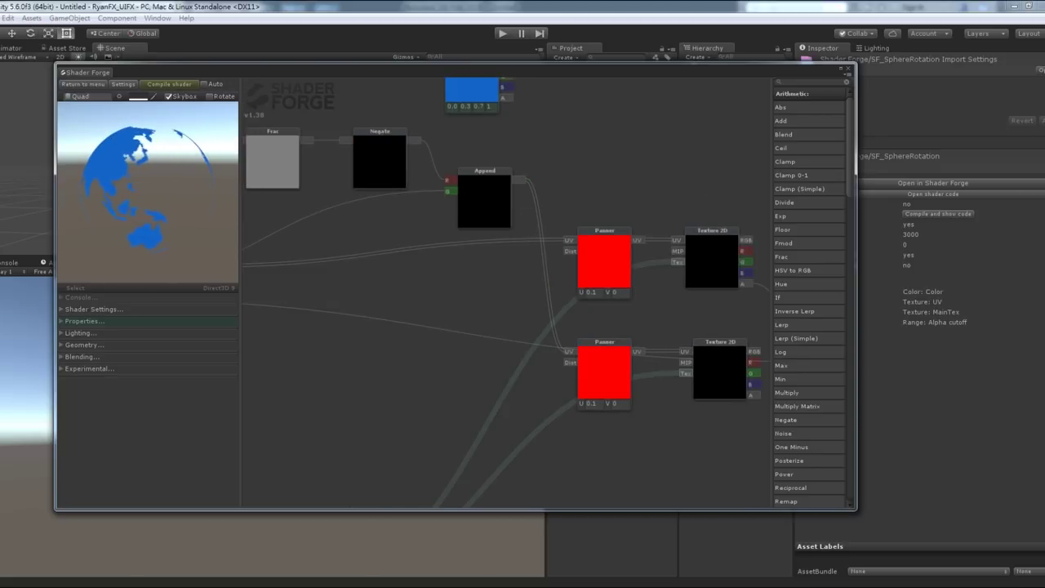
Sum both texture samples in an Add node and connect it into Multiply.
{"action": "scroll", "coordinate": [668, 271], "scroll_direction": "down", "scroll_amount": 1}
{"action": "mouse_move", "coordinate": [669, 271]}
{"action": "left_mouse_down"}
{"action": "mouse_move", "coordinate": [529, 267]}
{"action": "mouse_move", "coordinate": [584, 304]}
{"action": "left_mouse_up"}
{"action": "key", "text": "a"}
{"action": "left_click", "coordinate": [531, 267]}
{"action": "left_click_drag", "start_coordinate": [516, 250], "coordinate": [554, 311]}
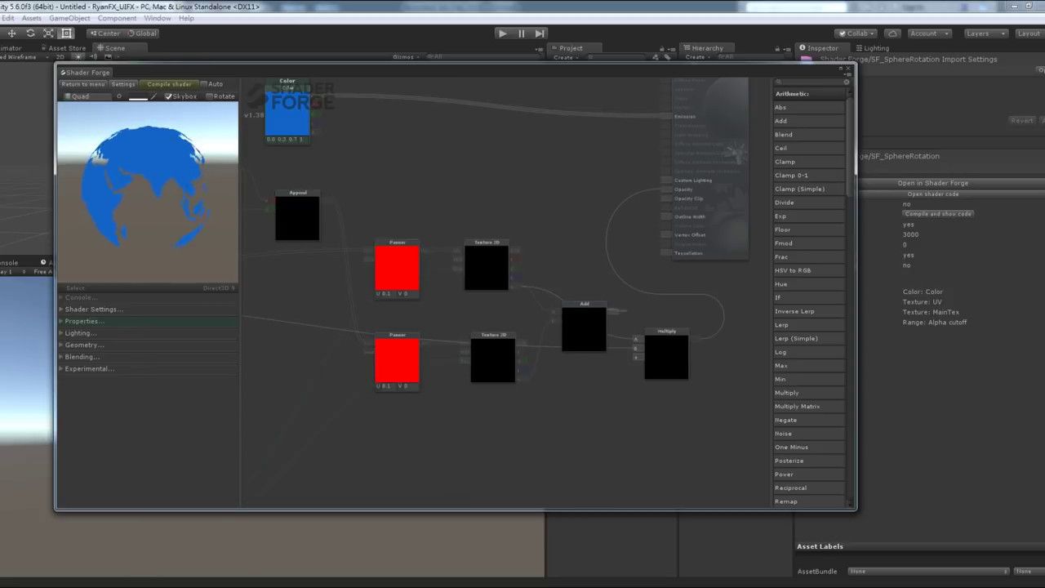
{"action": "left_click_drag", "start_coordinate": [666, 331], "coordinate": [675, 304]}
Move MainTex beside the top Panner and Color beside the output node, then maximize the editor.
{"action": "scroll", "coordinate": [493, 340], "scroll_direction": "down", "scroll_amount": 3}
{"action": "left_click_drag", "start_coordinate": [493, 339], "coordinate": [540, 333]}
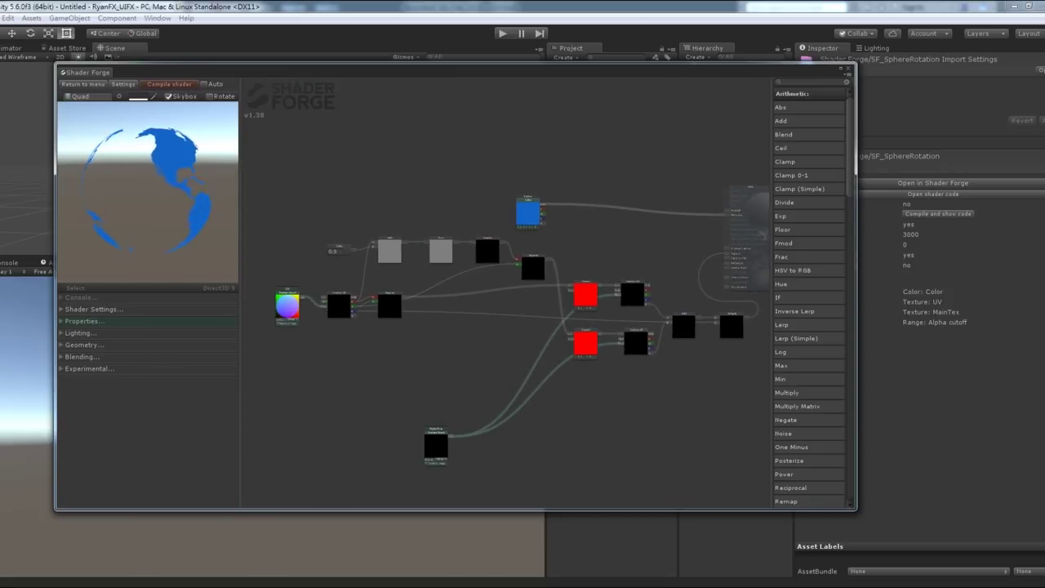
{"action": "left_click_drag", "start_coordinate": [436, 443], "coordinate": [580, 256]}
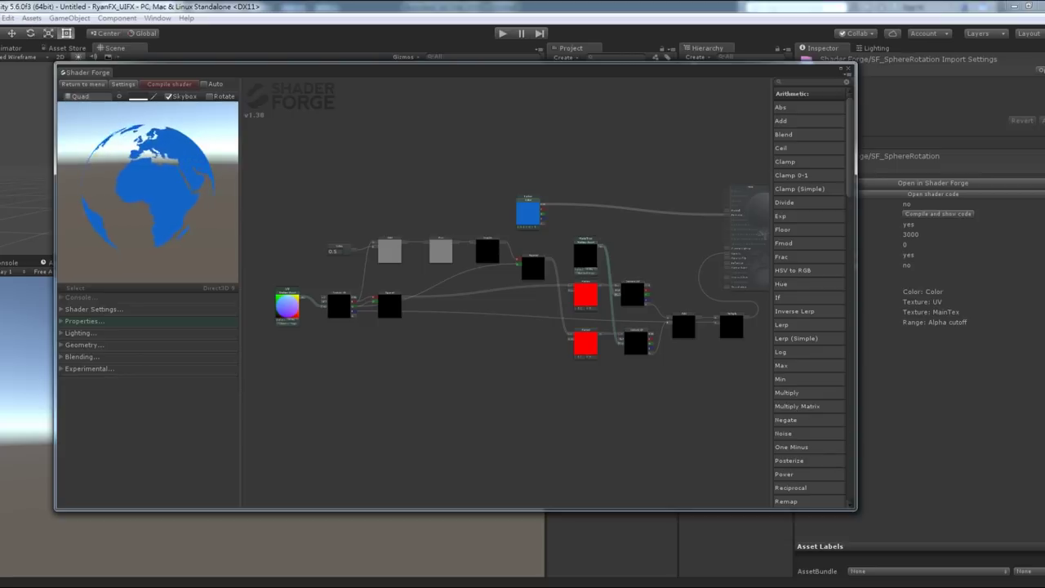
{"action": "left_click_drag", "start_coordinate": [490, 391], "coordinate": [392, 398]}
{"action": "left_click_drag", "start_coordinate": [430, 215], "coordinate": [573, 251]}
{"action": "scroll", "coordinate": [572, 245], "scroll_direction": "up", "scroll_amount": 3}
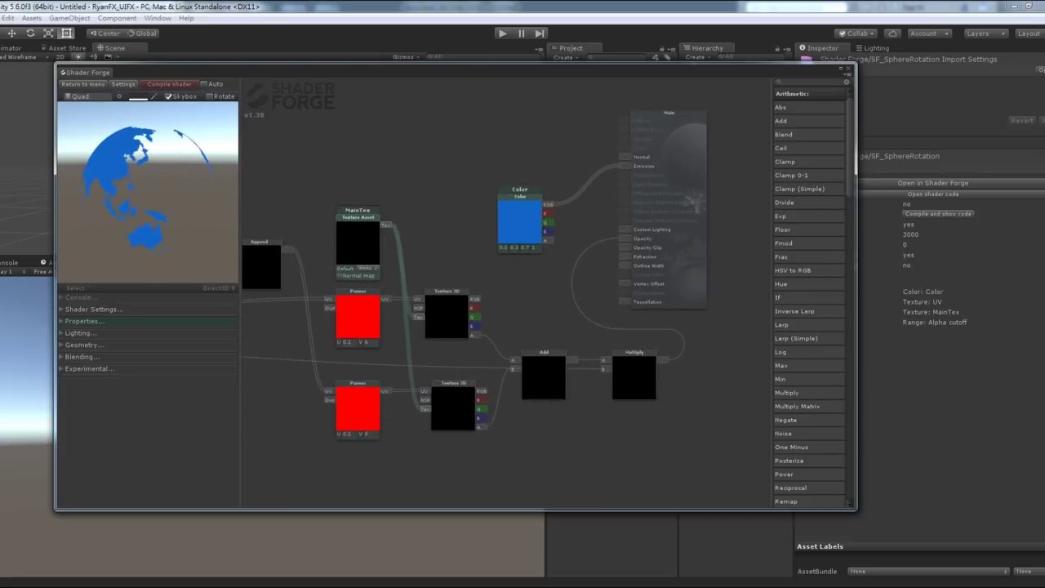
{"action": "key", "text": "shift+space"}
Rearrange the output, Color, Multiply and Add nodes to make room on the right.
{"action": "left_click_drag", "start_coordinate": [596, 52], "coordinate": [755, 156]}
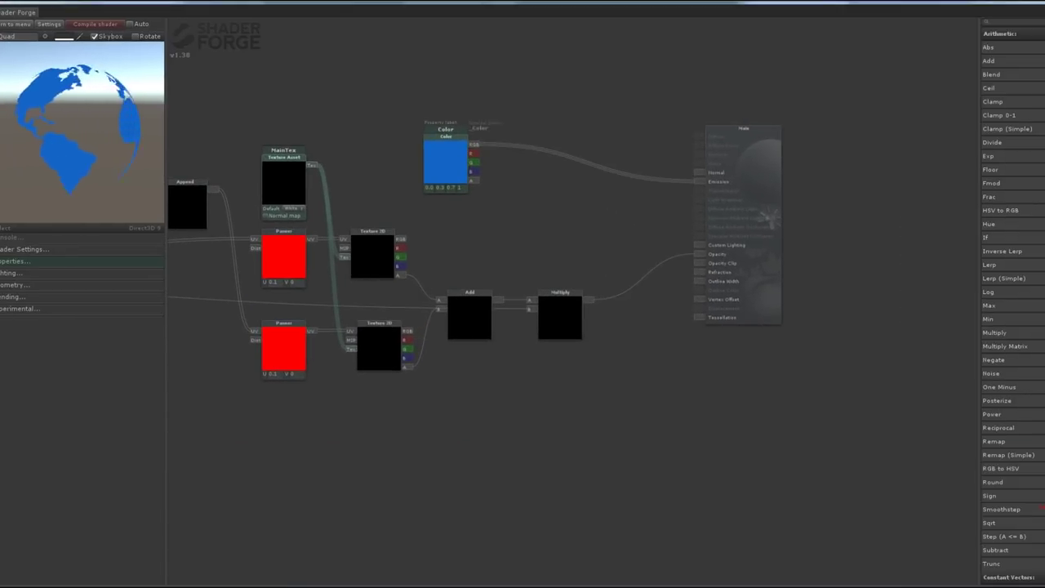
{"action": "left_click_drag", "start_coordinate": [445, 131], "coordinate": [560, 211]}
{"action": "left_click_drag", "start_coordinate": [756, 156], "coordinate": [744, 171]}
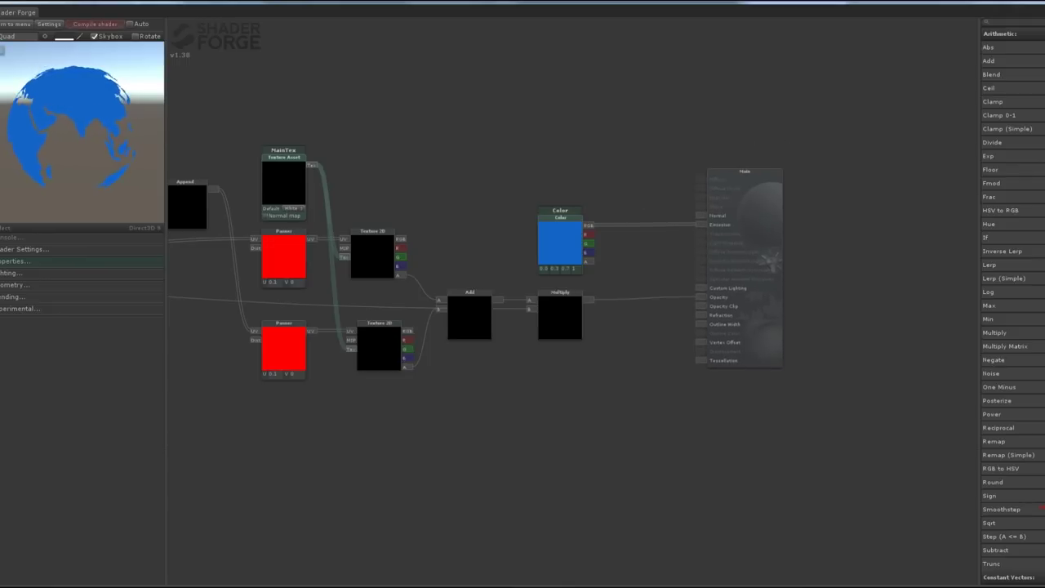
{"action": "scroll", "coordinate": [522, 294], "scroll_direction": "up", "scroll_amount": 1}
{"action": "left_click_drag", "start_coordinate": [408, 458], "coordinate": [526, 447]}
{"action": "left_click_drag", "start_coordinate": [679, 282], "coordinate": [696, 282]}
{"action": "left_click_drag", "start_coordinate": [579, 281], "coordinate": [602, 281]}
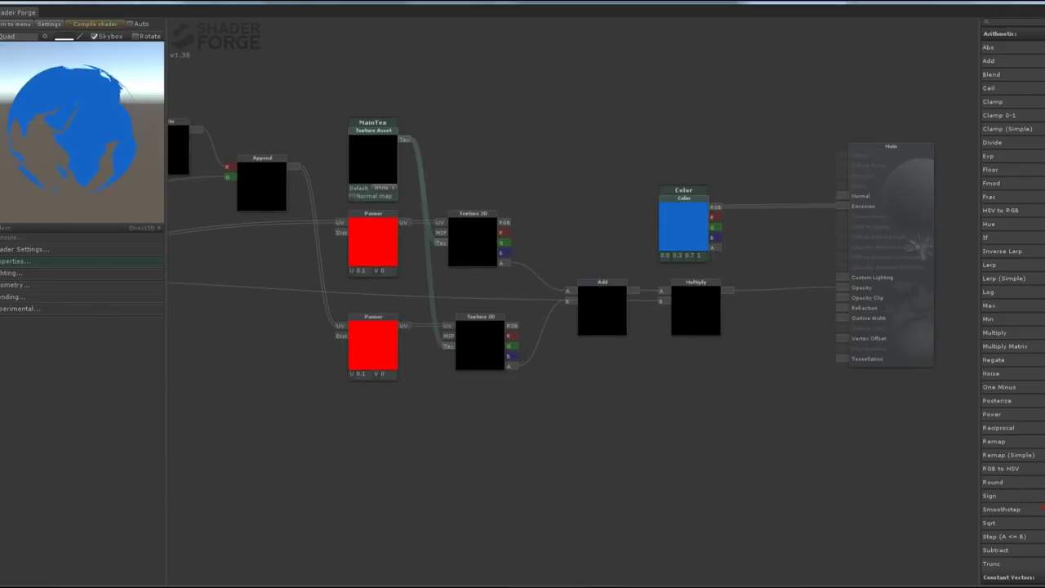
{"action": "left_click_drag", "start_coordinate": [490, 457], "coordinate": [578, 462]}
Scale the lower texture sample by a 0.25 Value in a new Multiply feeding Add's B input.
{"action": "left_click", "coordinate": [679, 388]}
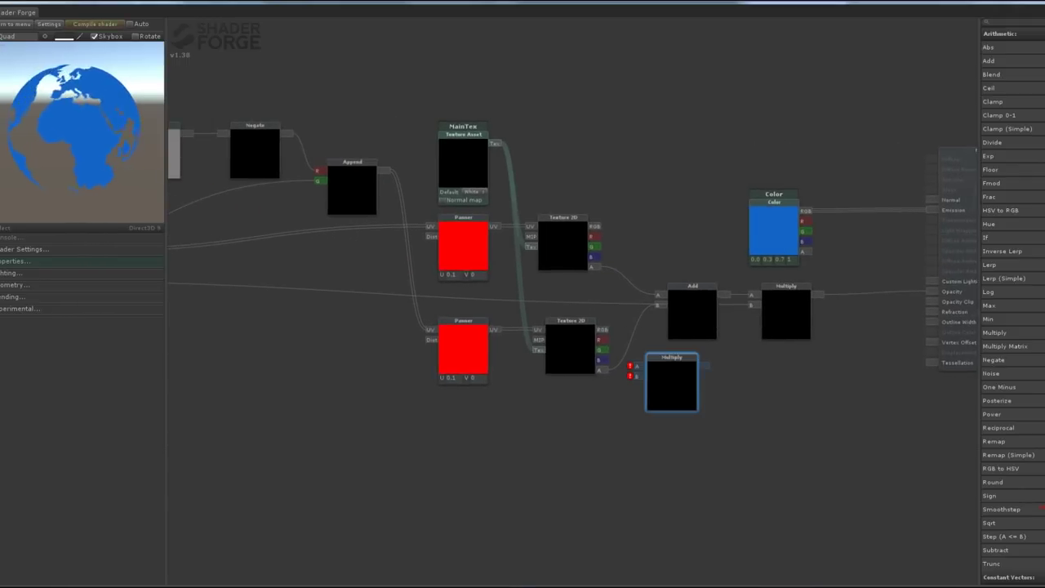
{"action": "mouse_move", "coordinate": [588, 389]}
{"action": "left_mouse_down"}
{"action": "mouse_move", "coordinate": [587, 400]}
{"action": "mouse_move", "coordinate": [644, 381]}
{"action": "left_mouse_up"}
{"action": "type", "text": "0.1"}
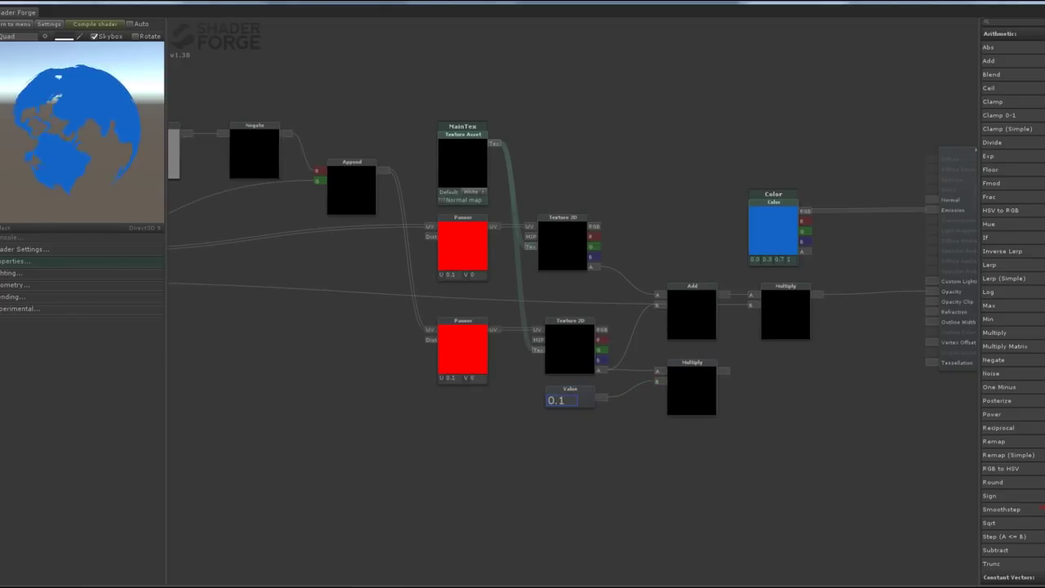
{"action": "left_click_drag", "start_coordinate": [658, 305], "coordinate": [727, 370]}
{"action": "left_click_drag", "start_coordinate": [786, 286], "coordinate": [852, 286]}
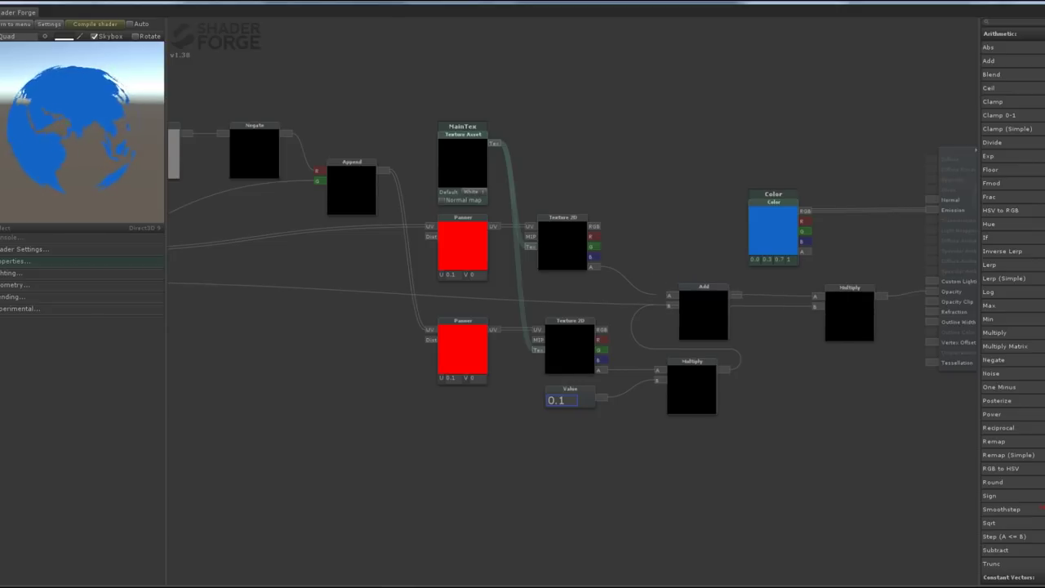
{"action": "left_click_drag", "start_coordinate": [692, 285], "coordinate": [780, 286]}
{"action": "left_click_drag", "start_coordinate": [852, 286], "coordinate": [882, 286]}
{"action": "middle_click_drag", "start_coordinate": [490, 490], "coordinate": [468, 487]}
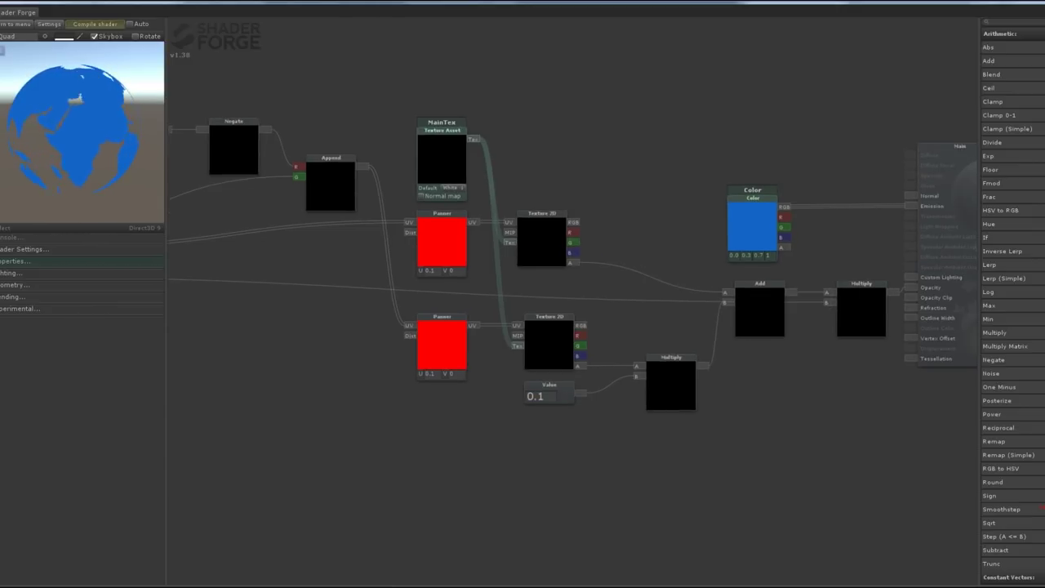
Turn off Skybox in the preview and start shrinking the UV gradient square in Photoshop.
{"action": "left_click", "coordinate": [94, 36]}
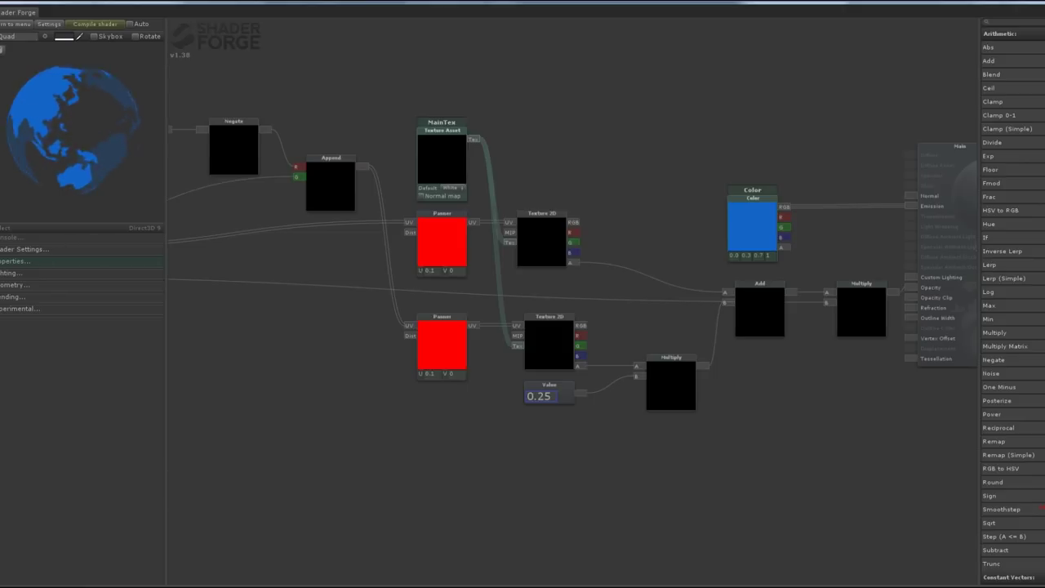
{"action": "scroll", "coordinate": [854, 311], "scroll_direction": "down", "scroll_amount": 5}
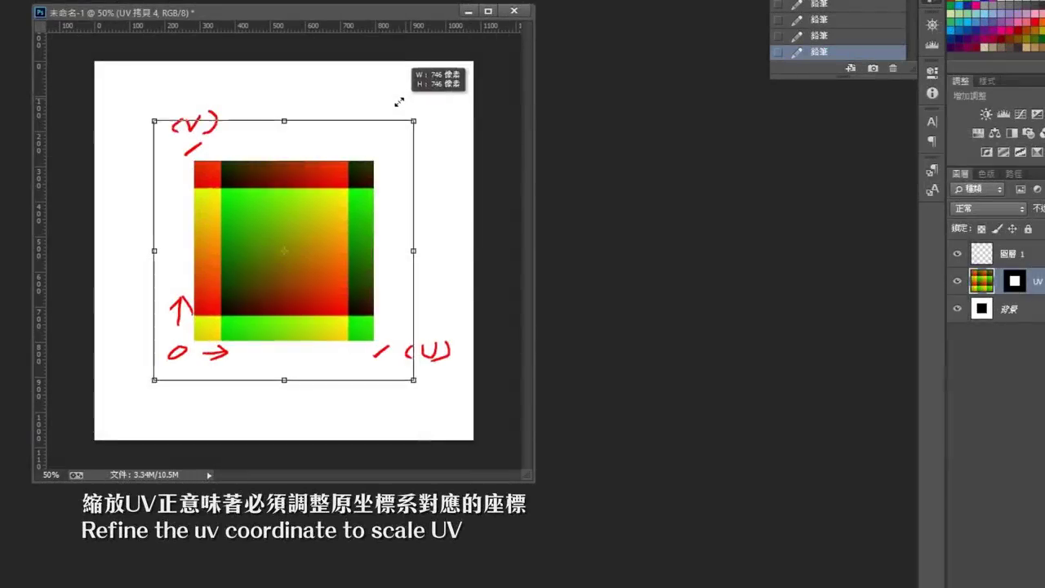
{"action": "left_click_drag", "start_coordinate": [400, 98], "coordinate": [352, 124], "text": "alt"}
Apply the smaller UV square, switch to Layer 1 and draw an arrow marking 0.25 at the top.
{"action": "key", "text": "Return"}
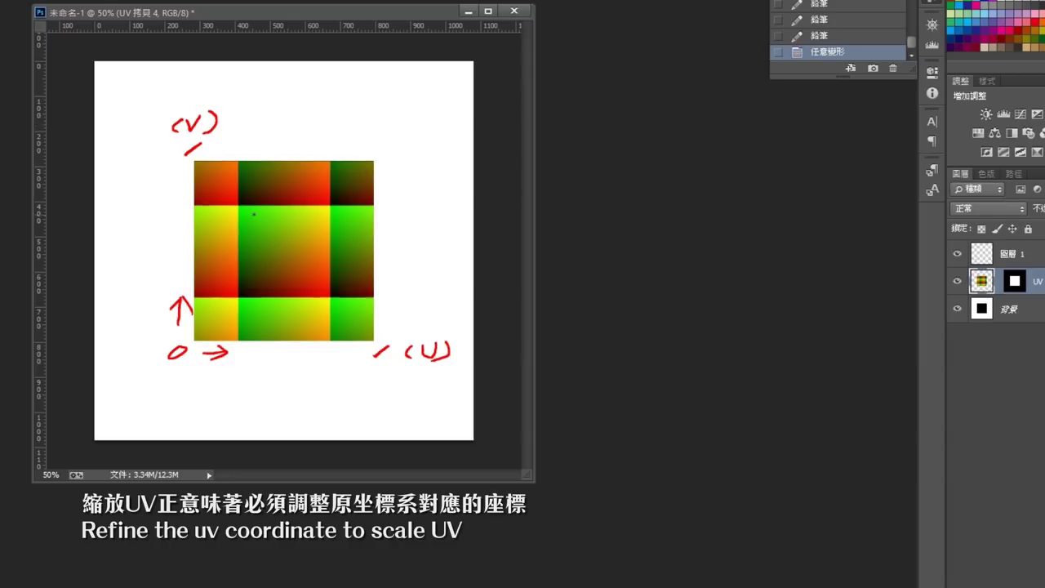
{"action": "left_click", "coordinate": [993, 246]}
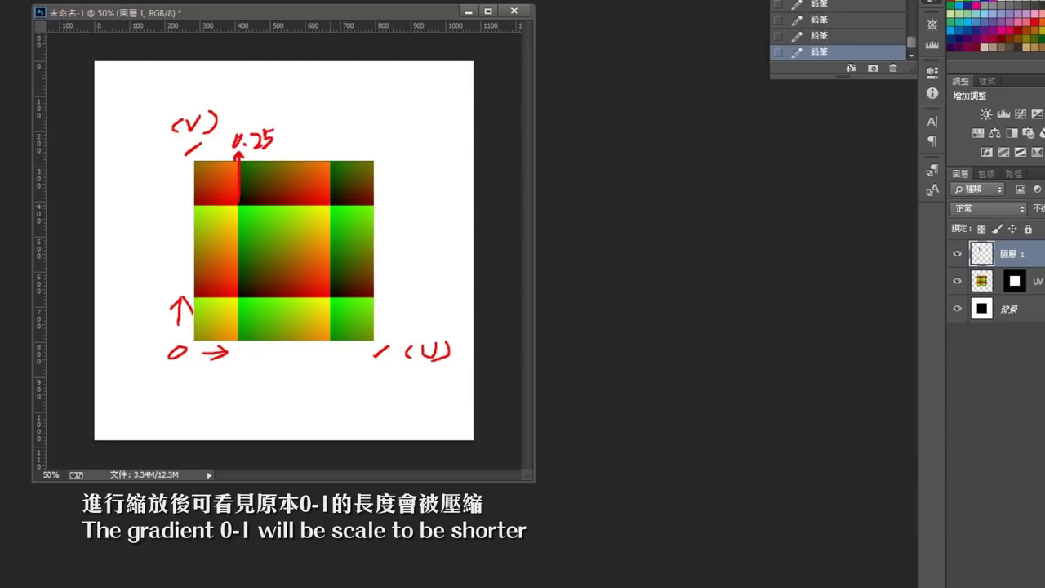
{"action": "left_click_drag", "start_coordinate": [322, 160], "coordinate": [332, 159]}
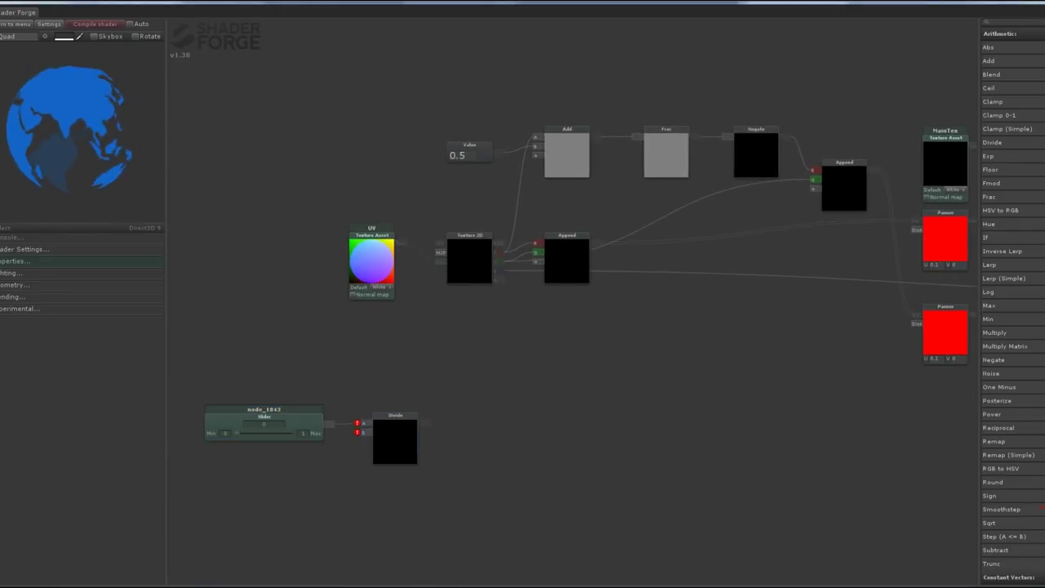
Divide the slider by 2, feed it into a Subtract with Value 1, and add a 0 Value.
{"action": "left_click_drag", "start_coordinate": [329, 424], "coordinate": [398, 417]}
{"action": "left_click_drag", "start_coordinate": [311, 481], "coordinate": [357, 435]}
{"action": "left_click_drag", "start_coordinate": [281, 474], "coordinate": [301, 461]}
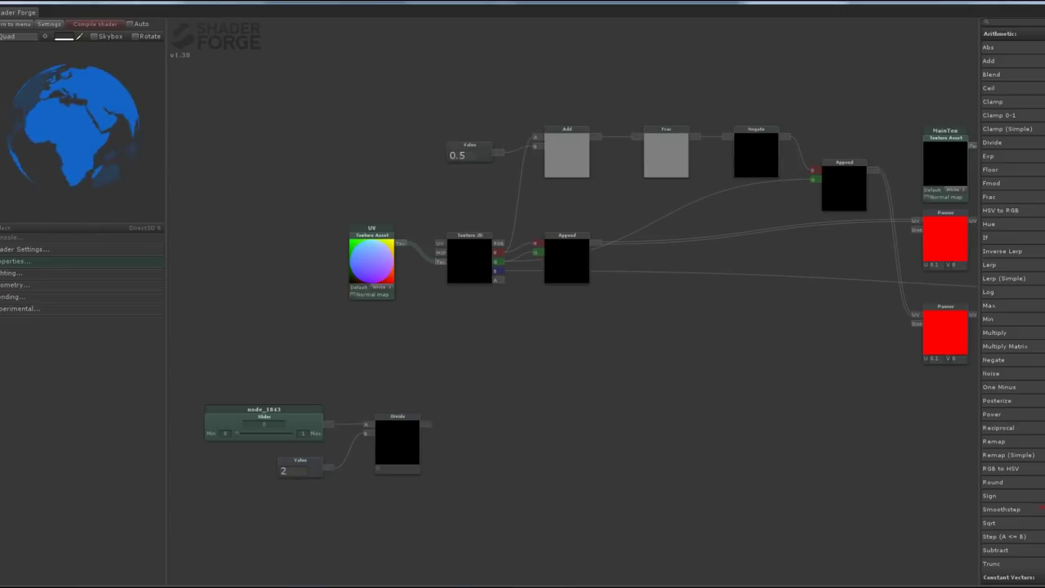
{"action": "right_click", "coordinate": [445, 351]}
{"action": "left_click", "coordinate": [490, 432]}
{"action": "left_click", "coordinate": [406, 500]}
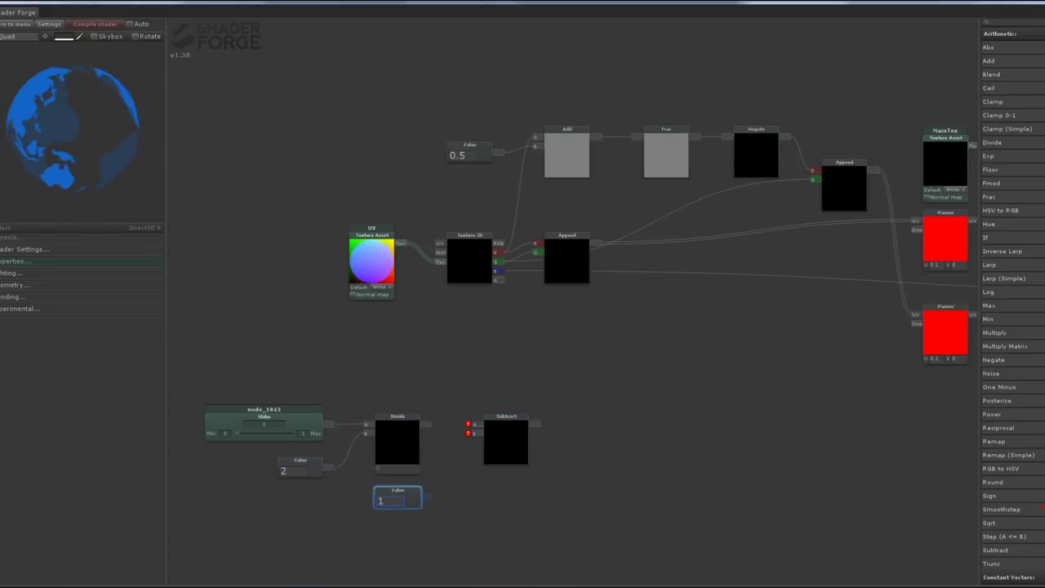
{"action": "left_click_drag", "start_coordinate": [427, 424], "coordinate": [472, 423]}
{"action": "mouse_move", "coordinate": [426, 496]}
{"action": "left_mouse_down"}
{"action": "mouse_move", "coordinate": [473, 432]}
{"action": "mouse_move", "coordinate": [500, 443]}
{"action": "left_mouse_up"}
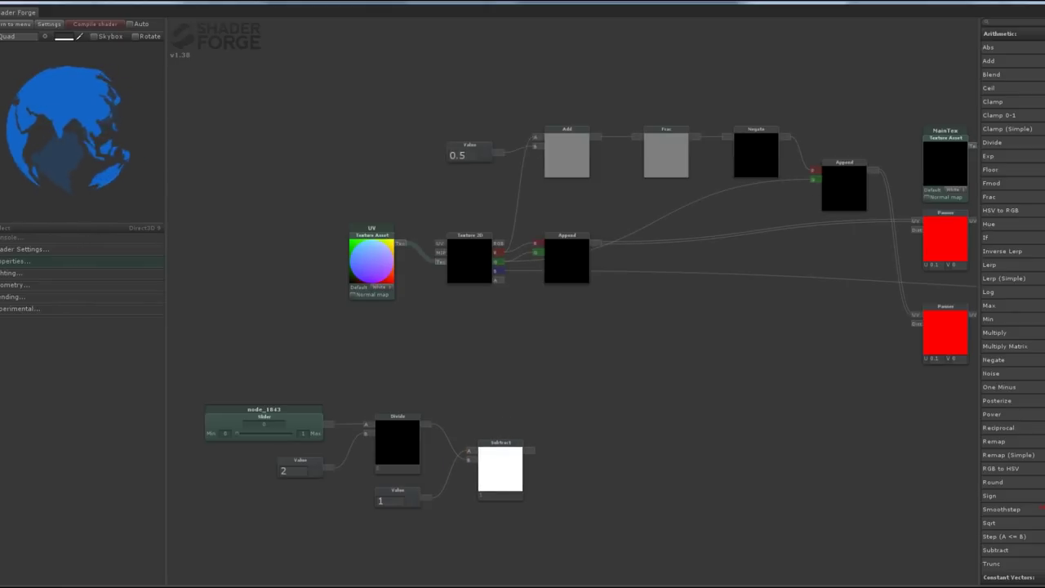
{"action": "left_click", "coordinate": [505, 400]}
Add a Remap node taking the Divide result and UV Coord as its Val input.
{"action": "right_click", "coordinate": [535, 382]}
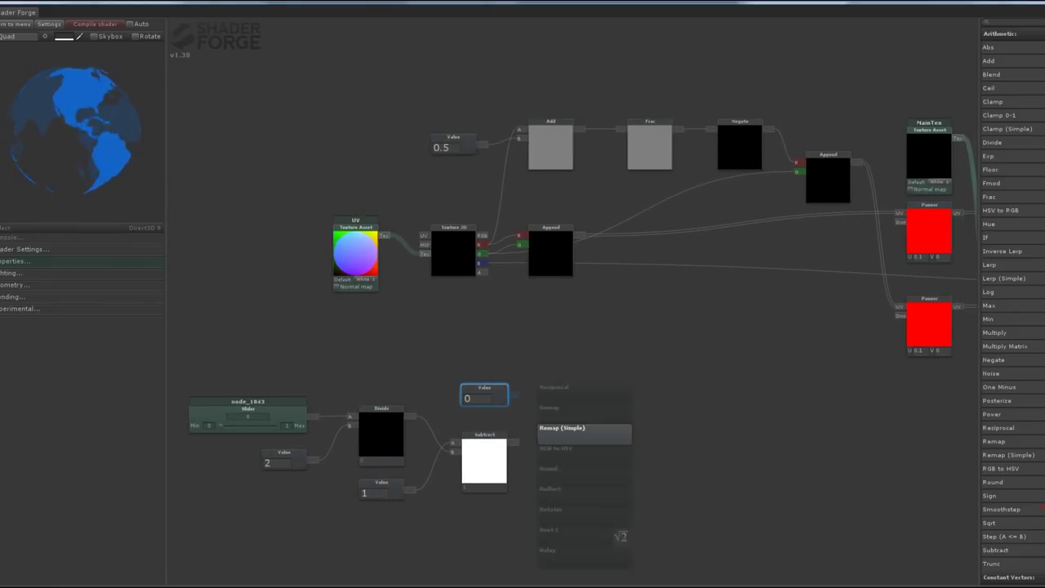
{"action": "left_click", "coordinate": [572, 427]}
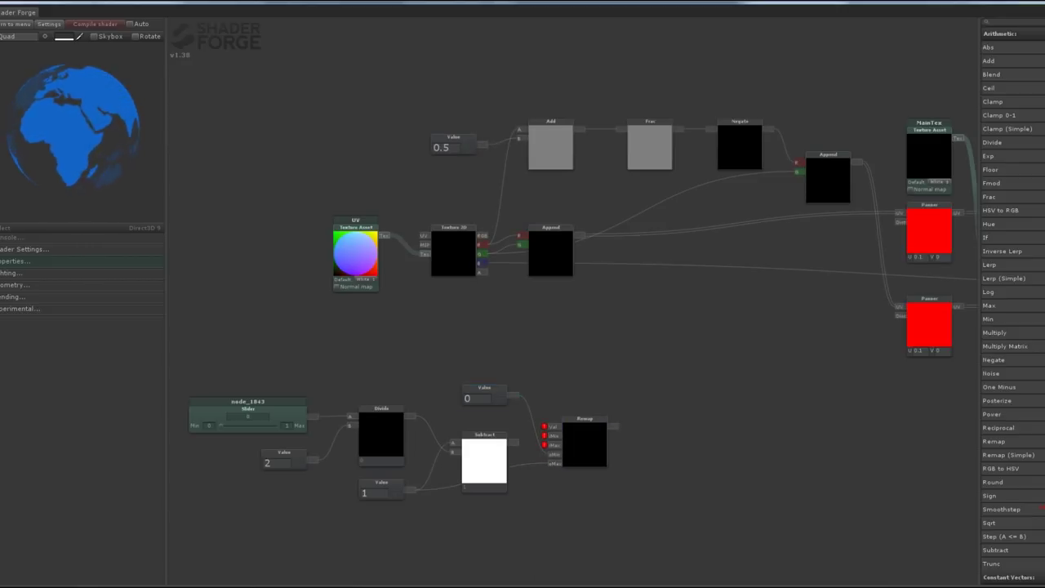
{"action": "left_click_drag", "start_coordinate": [585, 418], "coordinate": [599, 408]}
{"action": "mouse_move", "coordinate": [412, 416]}
{"action": "left_mouse_down"}
{"action": "mouse_move", "coordinate": [564, 417]}
{"action": "mouse_move", "coordinate": [597, 398]}
{"action": "left_mouse_up"}
{"action": "right_click", "coordinate": [433, 328]}
{"action": "left_click", "coordinate": [457, 338]}
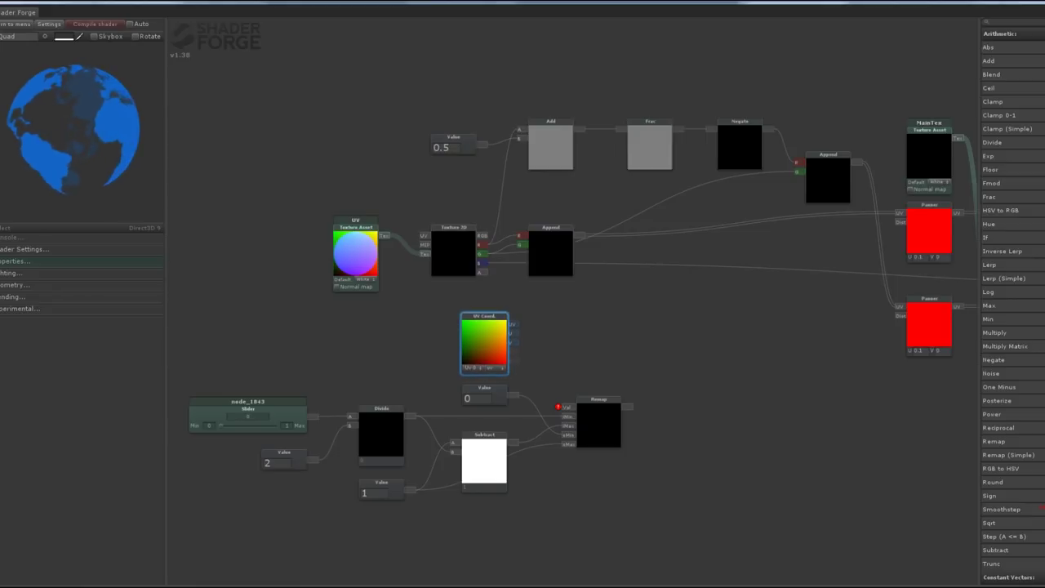
{"action": "left_click_drag", "start_coordinate": [512, 324], "coordinate": [566, 406]}
Test the slider, shift the lower node group down-left, and add a Texture 2D sampling the UV texture.
{"action": "left_click_drag", "start_coordinate": [221, 425], "coordinate": [219, 425]}
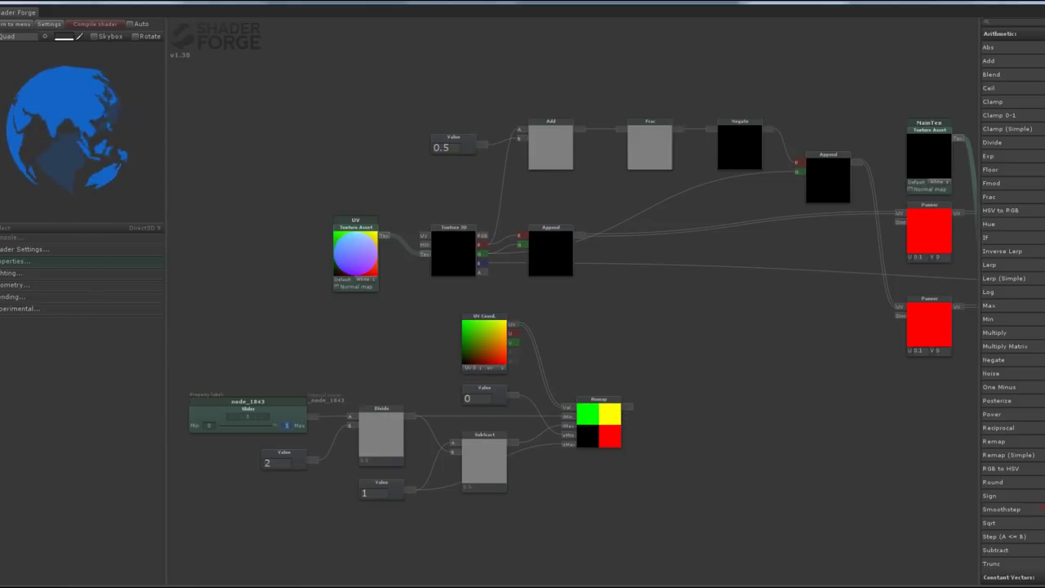
{"action": "left_click", "coordinate": [287, 425]}
{"action": "left_click_drag", "start_coordinate": [200, 338], "coordinate": [676, 507]}
{"action": "left_click_drag", "start_coordinate": [484, 461], "coordinate": [310, 496]}
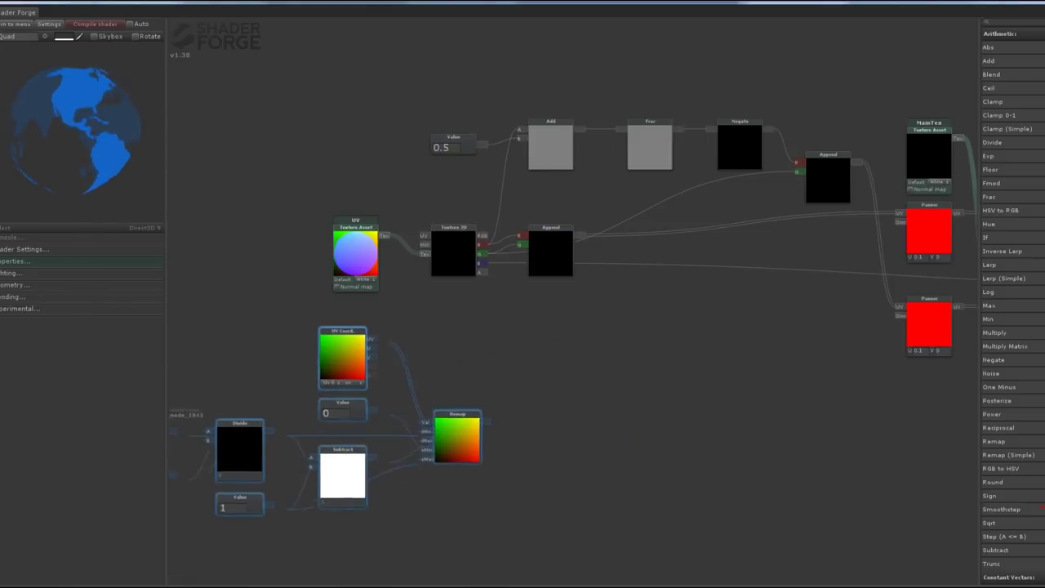
{"action": "right_click", "coordinate": [445, 360]}
{"action": "left_click", "coordinate": [490, 384]}
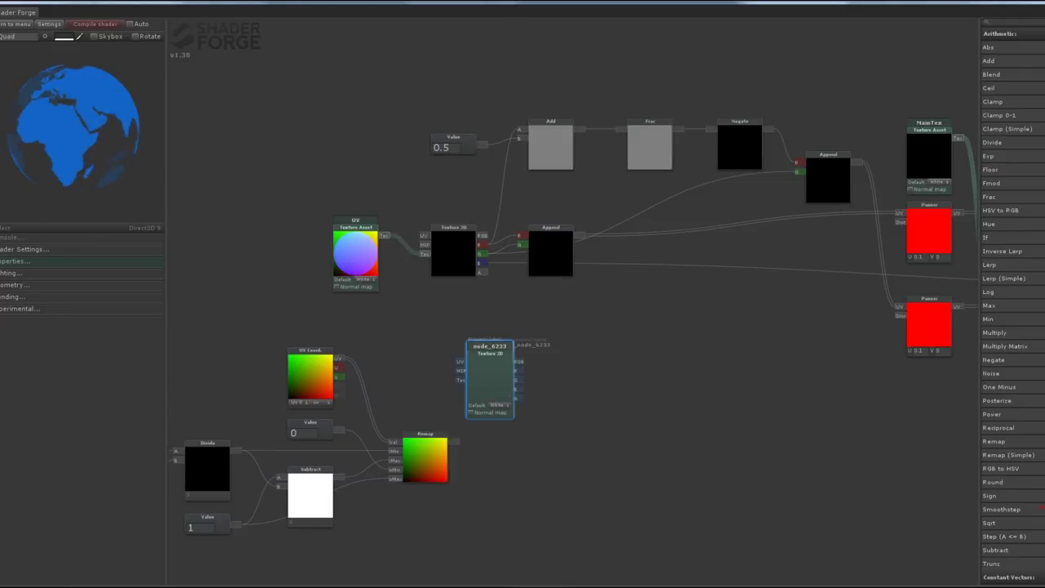
{"action": "left_click_drag", "start_coordinate": [383, 235], "coordinate": [491, 386]}
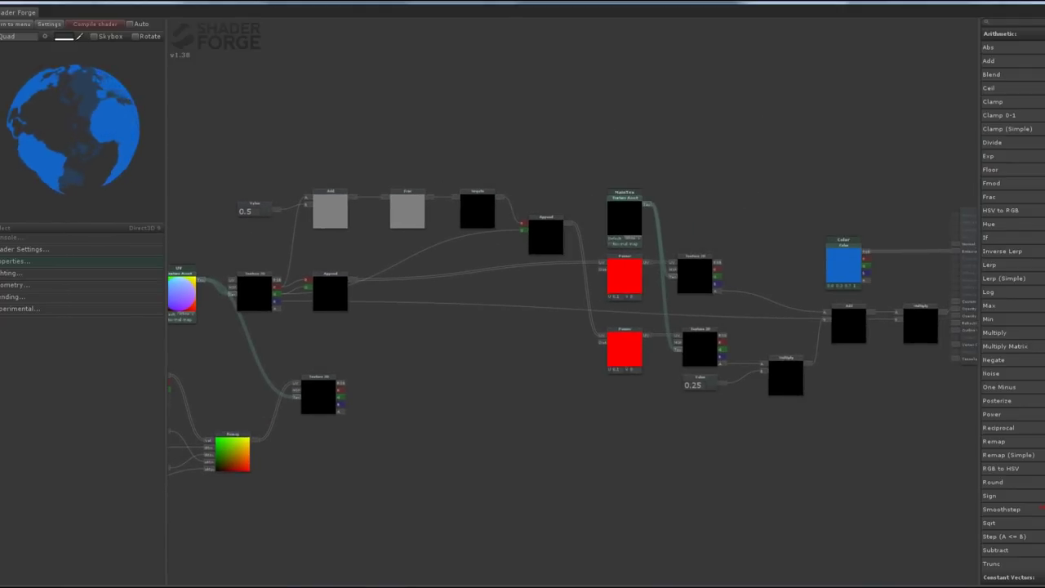
{"action": "left_click_drag", "start_coordinate": [572, 490], "coordinate": [395, 490]}
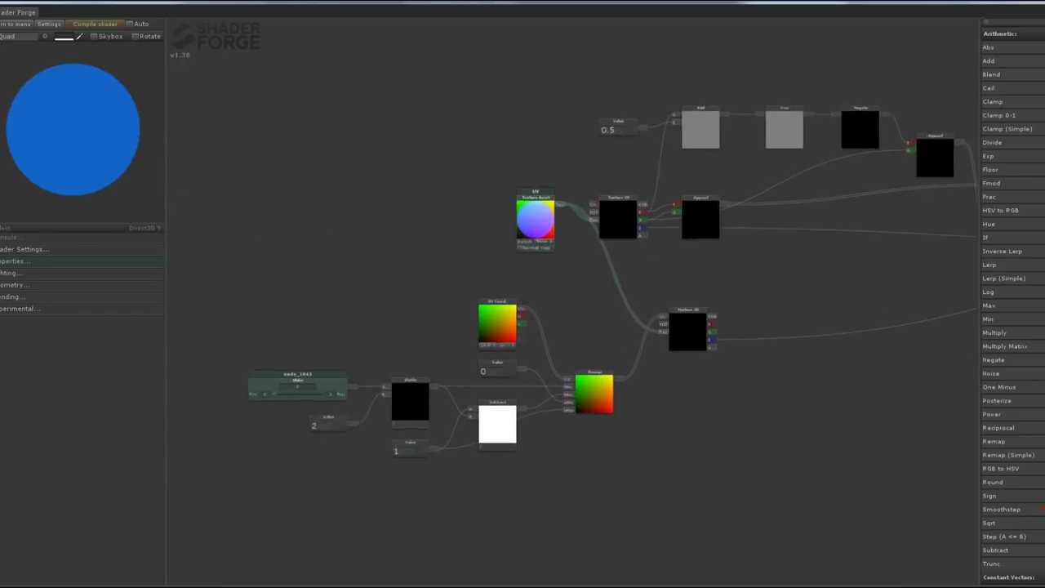
Raise the slider to about 0.12 and switch T_SphereUV's Wrap Mode from Repeat to Clamp.
{"action": "left_click", "coordinate": [330, 400]}
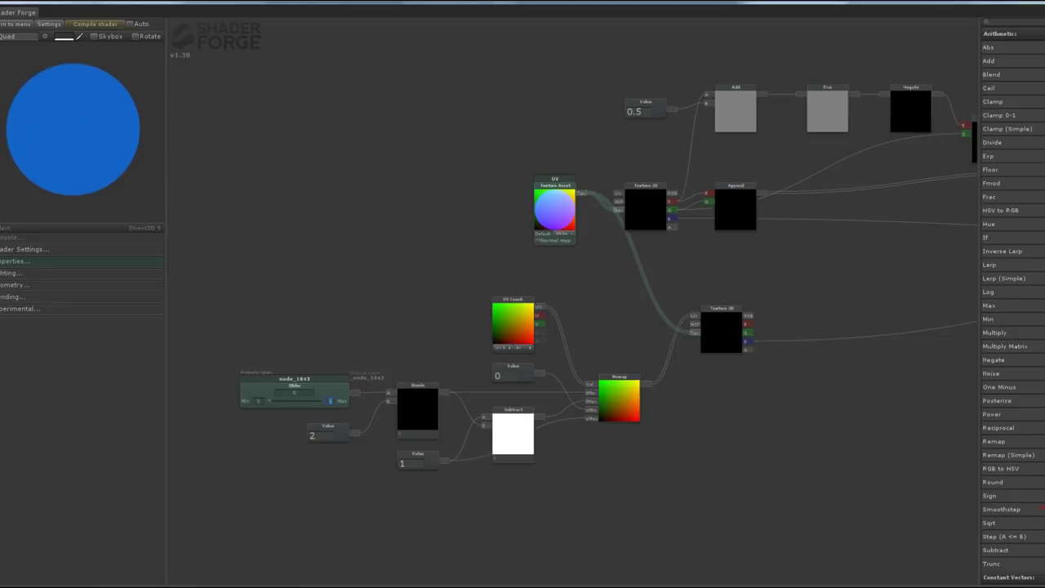
{"action": "left_click_drag", "start_coordinate": [269, 400], "coordinate": [275, 400]}
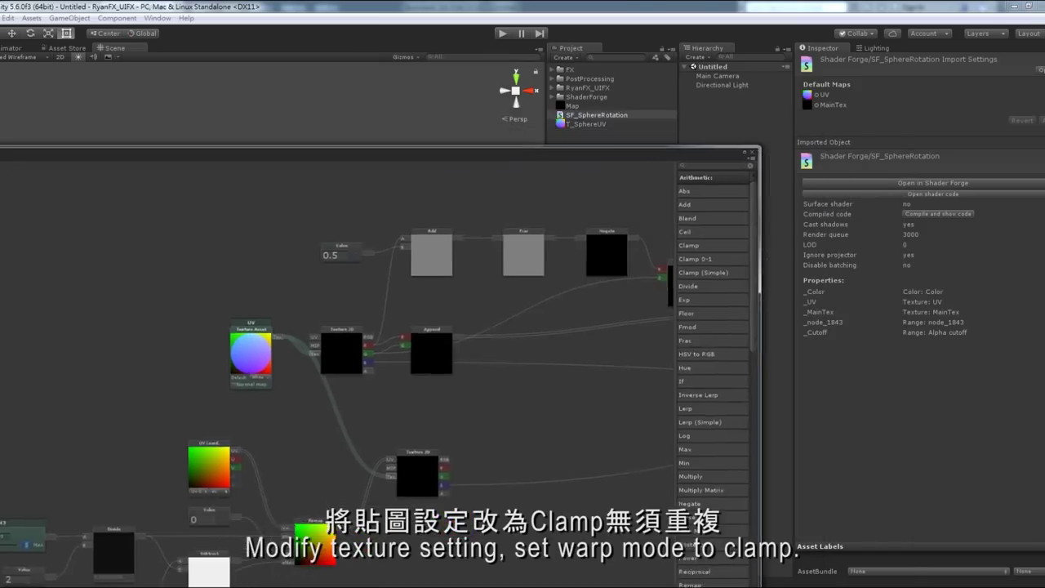
{"action": "left_click", "coordinate": [931, 193]}
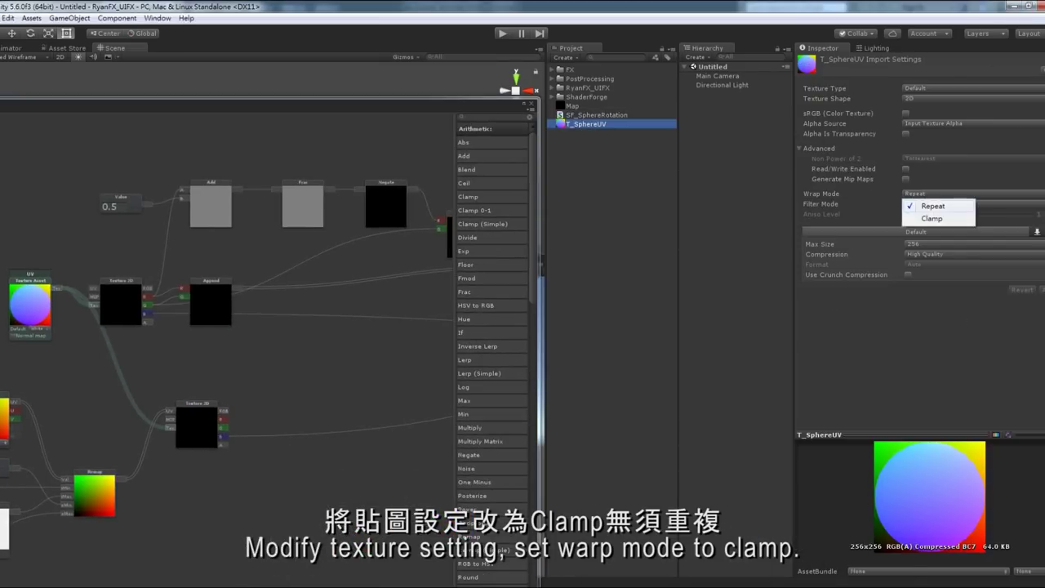
{"action": "left_click", "coordinate": [932, 219]}
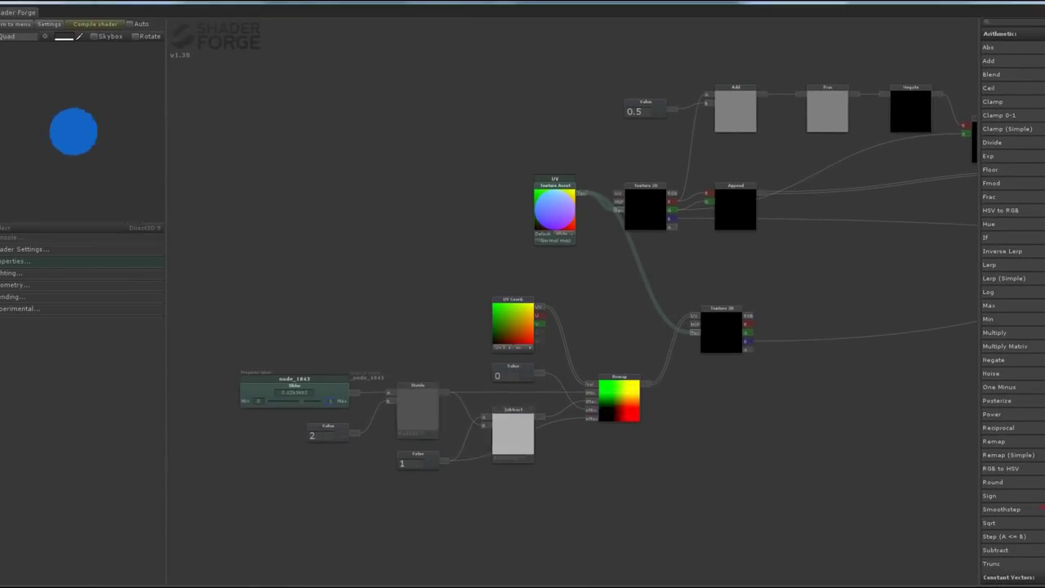
Delete the extra Texture 2D node and move the Remap group beside the UV texture.
{"action": "left_click_drag", "start_coordinate": [735, 408], "coordinate": [507, 413]}
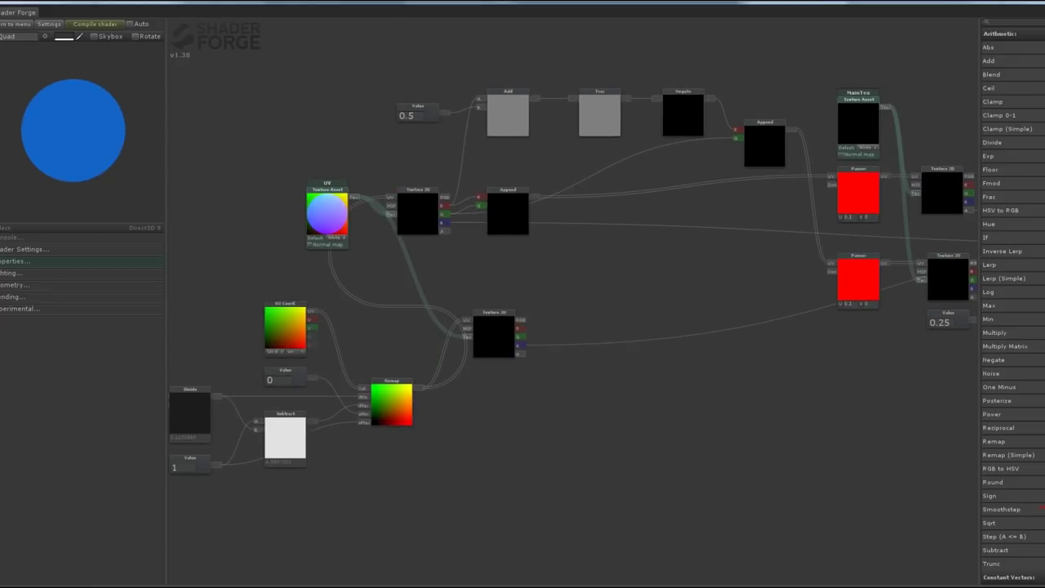
{"action": "key", "text": "Delete"}
{"action": "left_click_drag", "start_coordinate": [458, 490], "coordinate": [562, 462]}
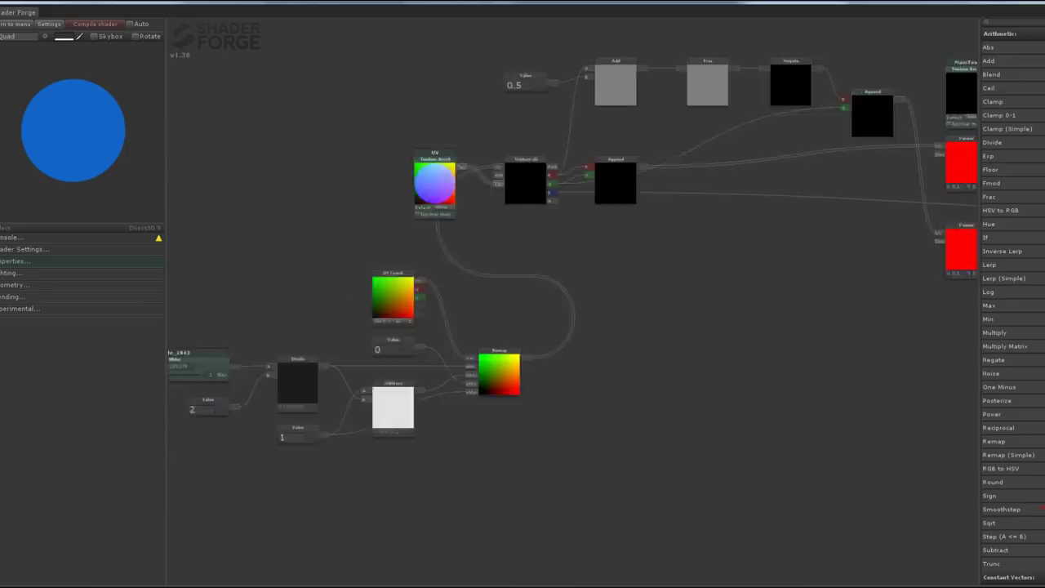
{"action": "left_click_drag", "start_coordinate": [264, 285], "coordinate": [644, 443]}
{"action": "mouse_move", "coordinate": [630, 357]}
{"action": "left_mouse_down"}
{"action": "mouse_move", "coordinate": [527, 302]}
{"action": "mouse_move", "coordinate": [505, 276]}
{"action": "mouse_move", "coordinate": [423, 83]}
{"action": "left_mouse_up"}
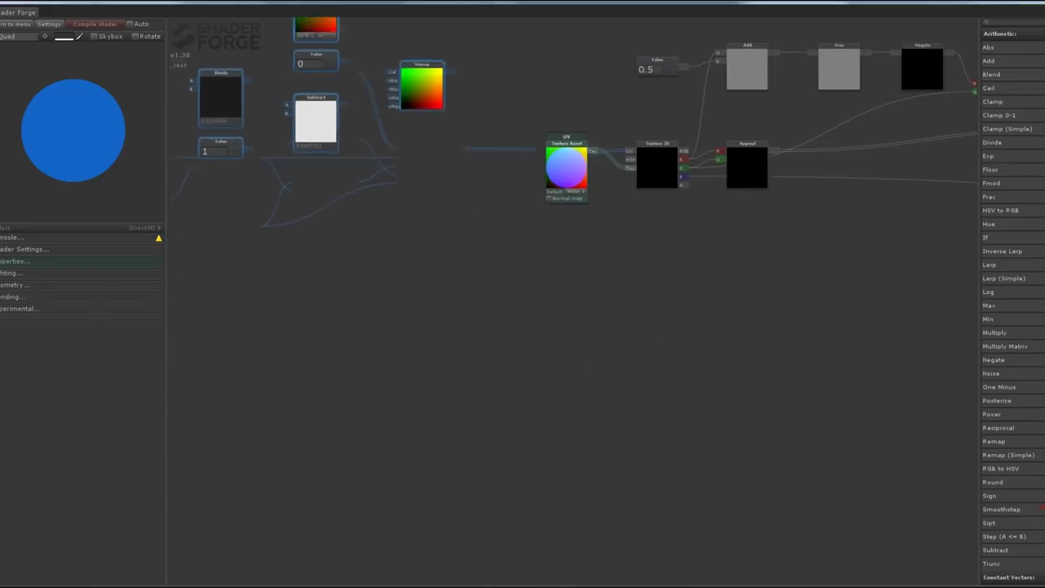
{"action": "left_click_drag", "start_coordinate": [327, 367], "coordinate": [593, 425]}
{"action": "left_click_drag", "start_coordinate": [662, 137], "coordinate": [774, 164]}
Move the Color node further right next to the main output node.
{"action": "left_click_drag", "start_coordinate": [571, 368], "coordinate": [629, 367]}
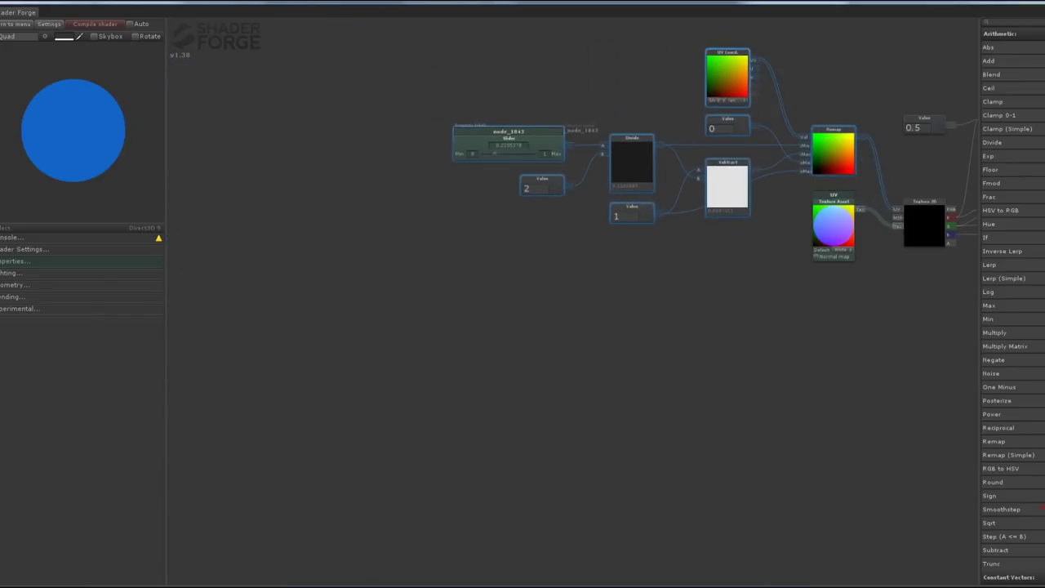
{"action": "mouse_move", "coordinate": [735, 368]}
{"action": "left_mouse_down"}
{"action": "mouse_move", "coordinate": [298, 365]}
{"action": "mouse_move", "coordinate": [457, 359]}
{"action": "left_mouse_up"}
{"action": "scroll", "coordinate": [571, 327], "scroll_direction": "down", "scroll_amount": 1}
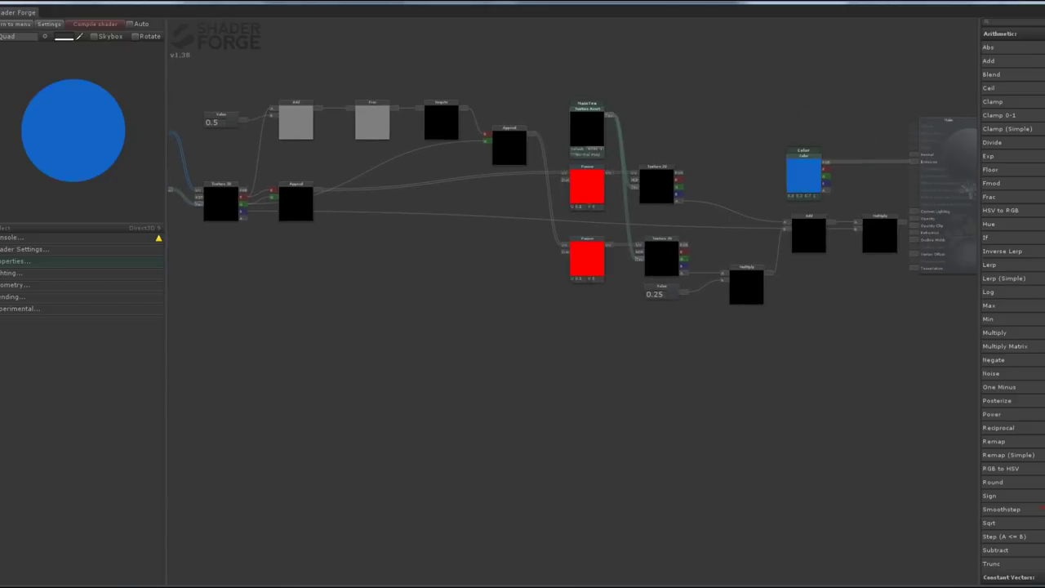
{"action": "left_click_drag", "start_coordinate": [572, 367], "coordinate": [428, 367]}
{"action": "left_click_drag", "start_coordinate": [659, 149], "coordinate": [735, 151]}
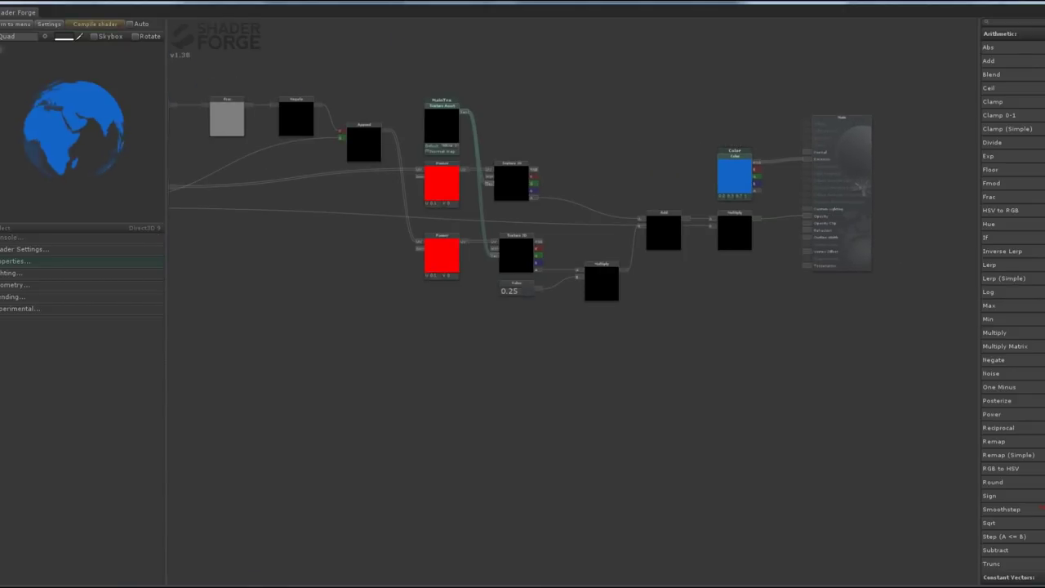
{"action": "left_click_drag", "start_coordinate": [245, 368], "coordinate": [886, 368]}
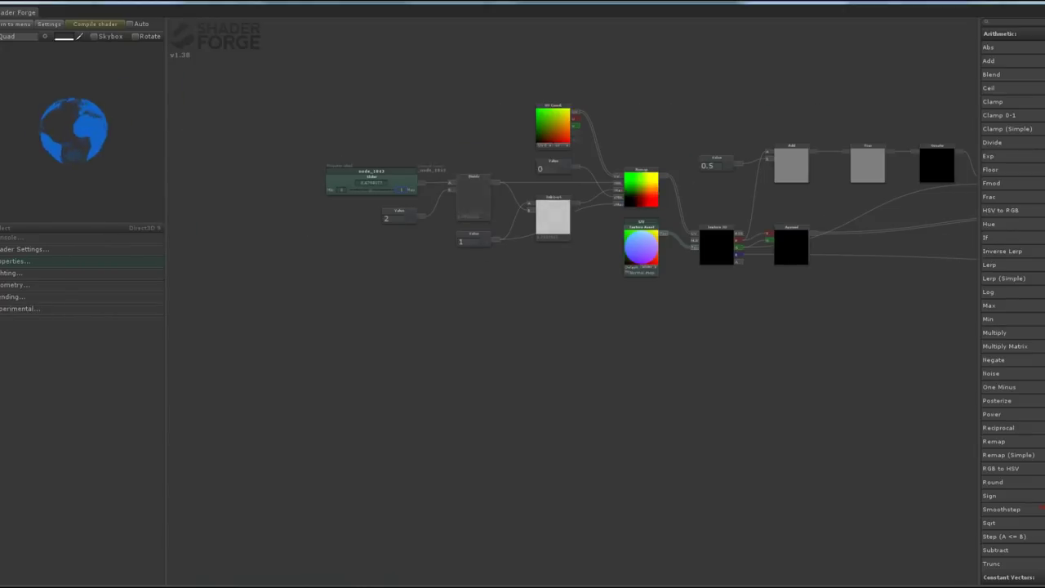
Wire RotationSpeed into the Multiply with Time and set it to 0.1.
{"action": "left_click_drag", "start_coordinate": [572, 409], "coordinate": [300, 401]}
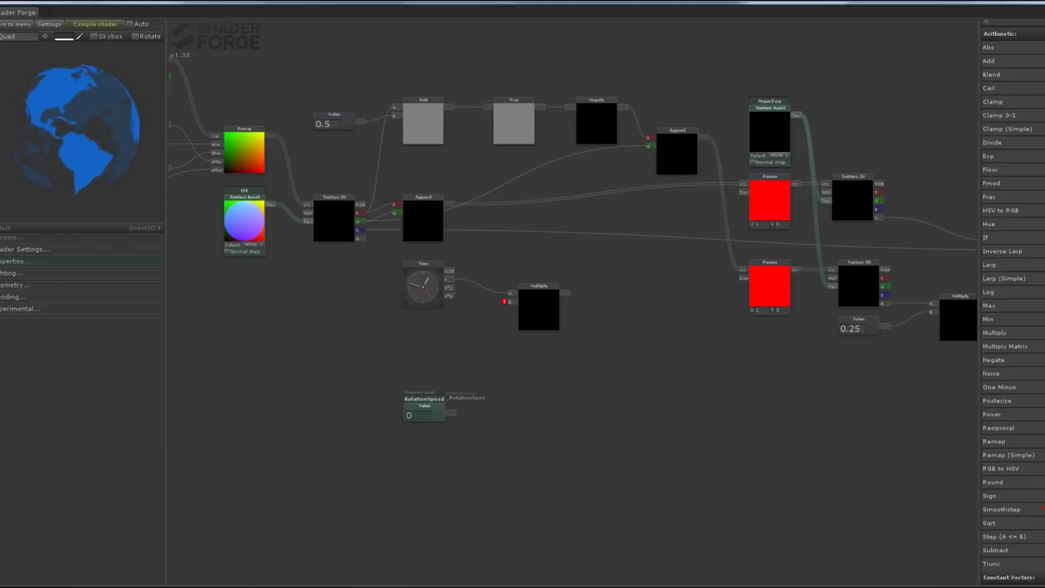
{"action": "mouse_move", "coordinate": [425, 398]}
{"action": "left_mouse_down"}
{"action": "mouse_move", "coordinate": [423, 321]}
{"action": "mouse_move", "coordinate": [743, 277]}
{"action": "left_mouse_up"}
{"action": "type", "text": "25"}
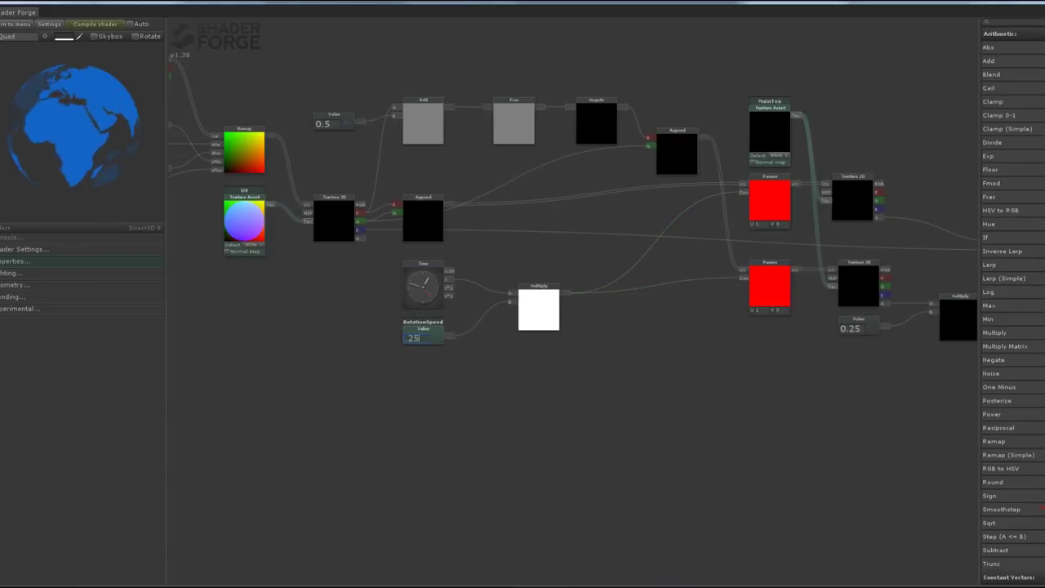
{"action": "key", "text": "BackSpace"}
{"action": "key", "text": "BackSpace"}
{"action": "type", "text": "0.1"}
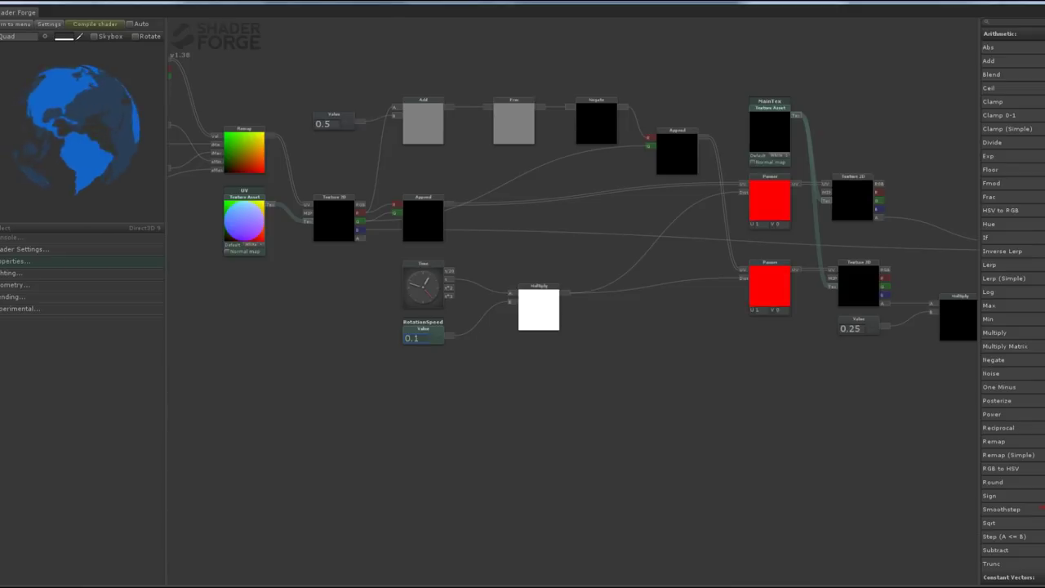
{"action": "left_click_drag", "start_coordinate": [572, 449], "coordinate": [488, 474]}
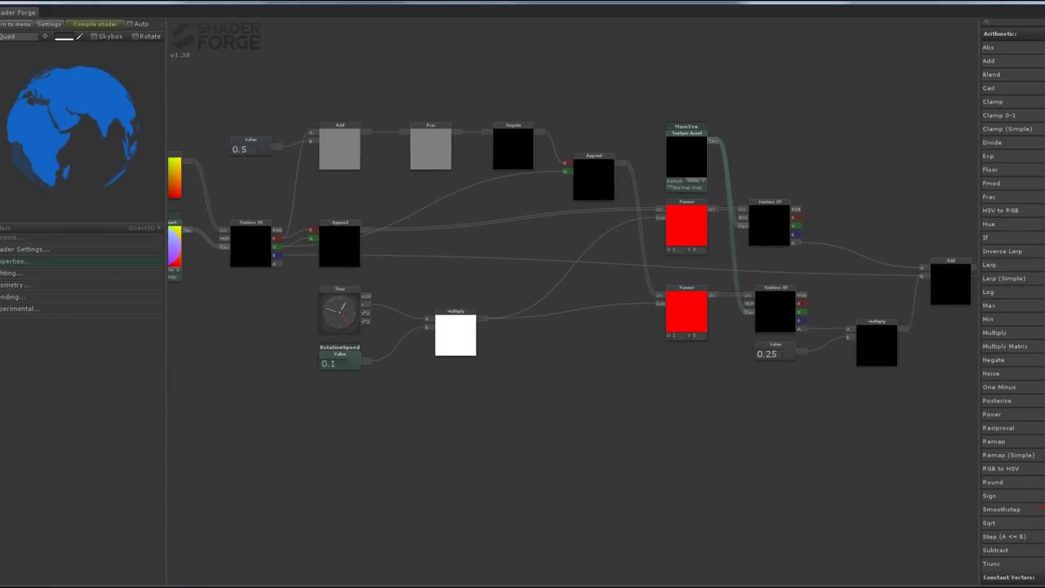
{"action": "left_click_drag", "start_coordinate": [572, 450], "coordinate": [728, 439]}
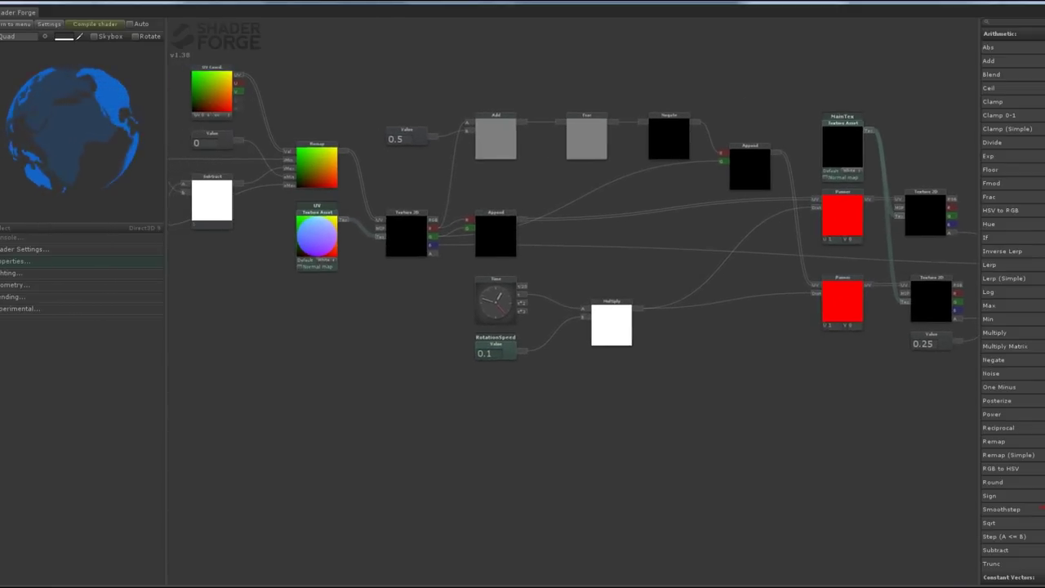
{"action": "left_click_drag", "start_coordinate": [572, 449], "coordinate": [757, 511]}
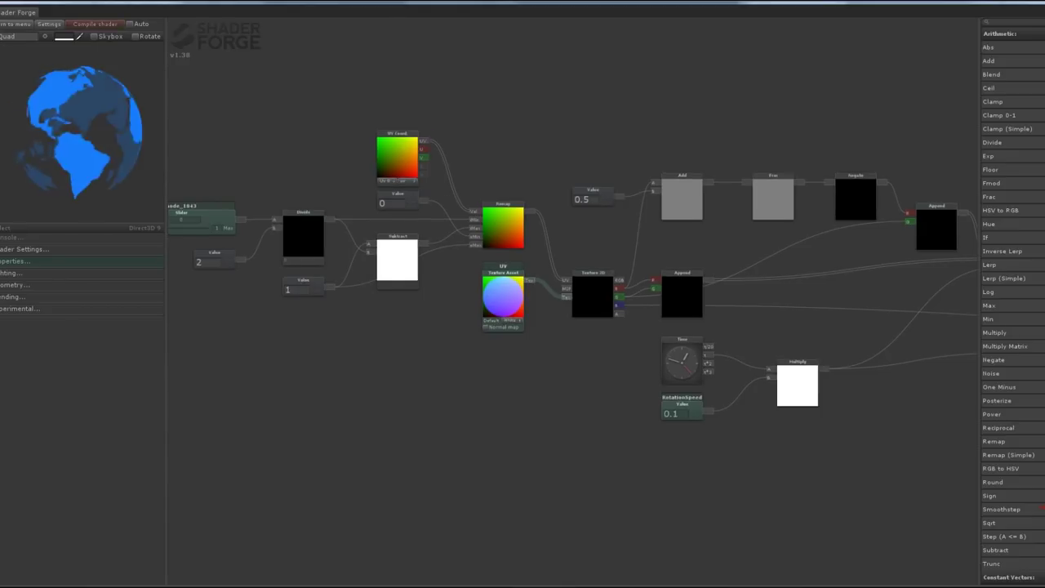
Add a Remap (Simple) node feeding a Length node for the fresnel glow.
{"action": "mouse_move", "coordinate": [1008, 455]}
{"action": "left_mouse_down"}
{"action": "mouse_move", "coordinate": [466, 392]}
{"action": "mouse_move", "coordinate": [481, 424]}
{"action": "left_mouse_up"}
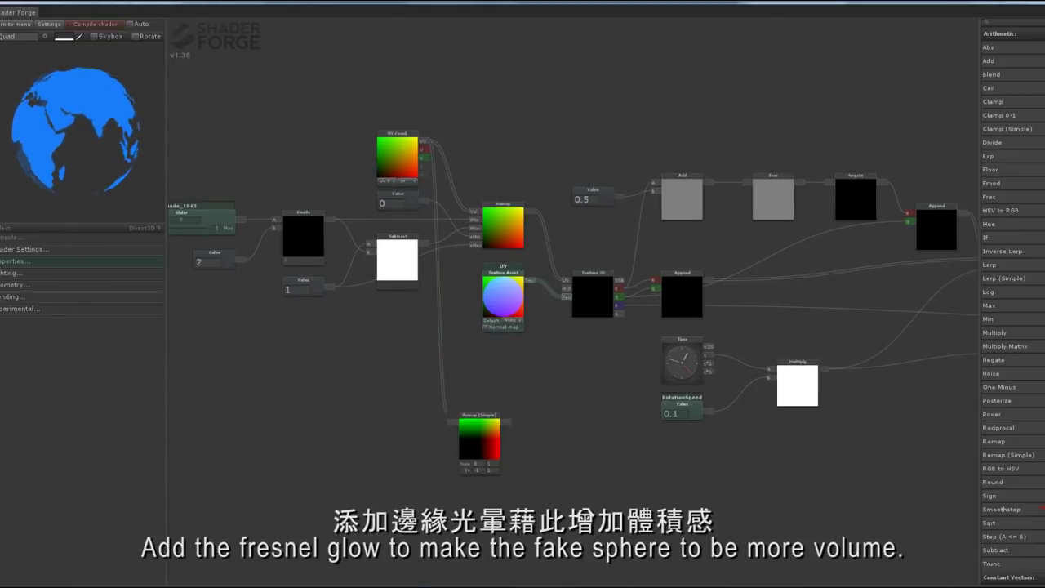
{"action": "left_click_drag", "start_coordinate": [797, 386], "coordinate": [790, 366]}
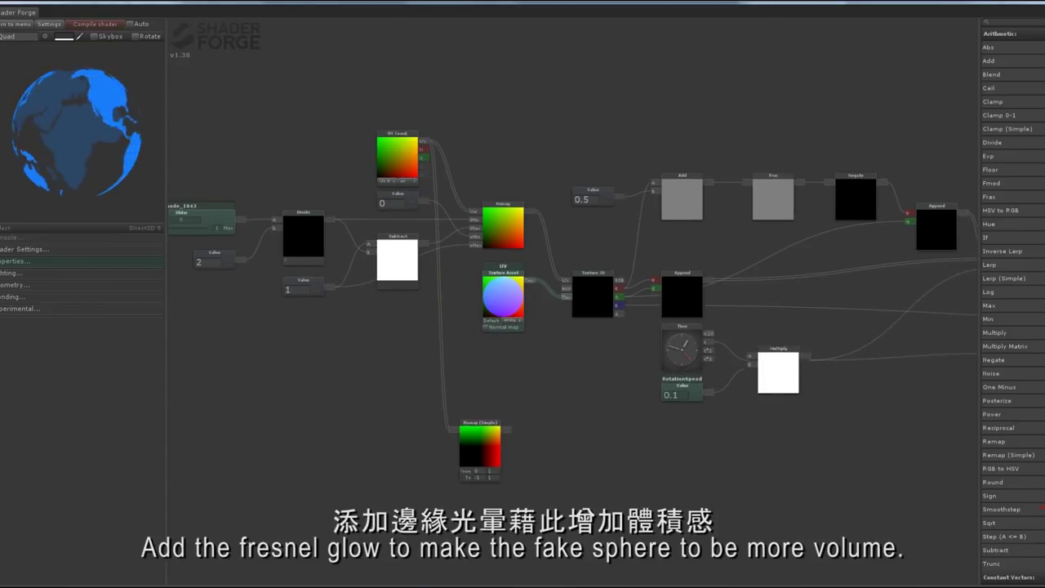
{"action": "left_click_drag", "start_coordinate": [571, 449], "coordinate": [581, 439]}
{"action": "scroll", "coordinate": [539, 408], "scroll_direction": "up", "scroll_amount": 1}
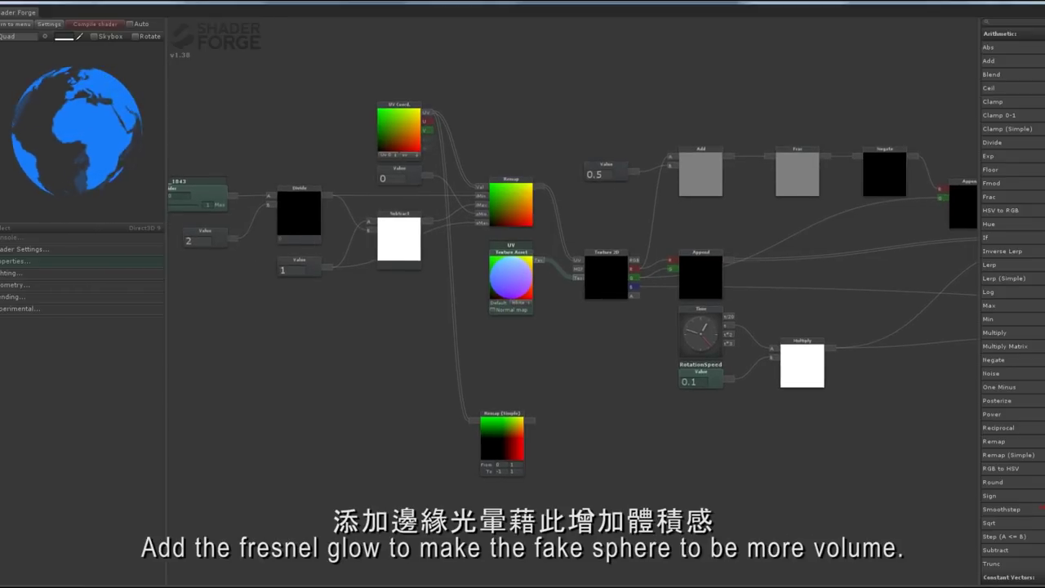
{"action": "right_click", "coordinate": [571, 441]}
{"action": "left_click", "coordinate": [579, 457]}
{"action": "left_click_drag", "start_coordinate": [535, 420], "coordinate": [554, 435]}
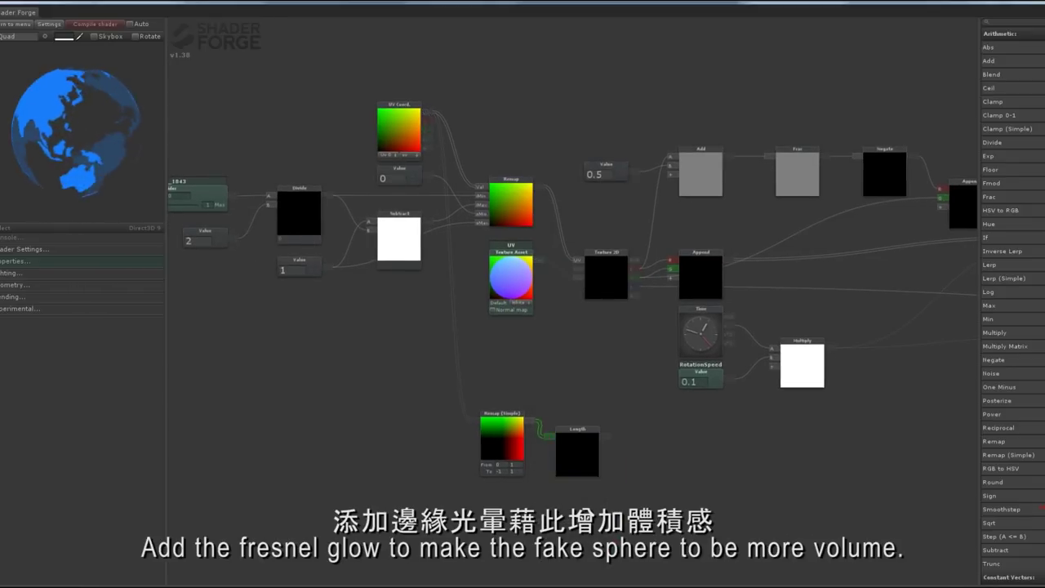
{"action": "left_click_drag", "start_coordinate": [501, 415], "coordinate": [498, 427]}
{"action": "left_click_drag", "start_coordinate": [578, 428], "coordinate": [584, 428]}
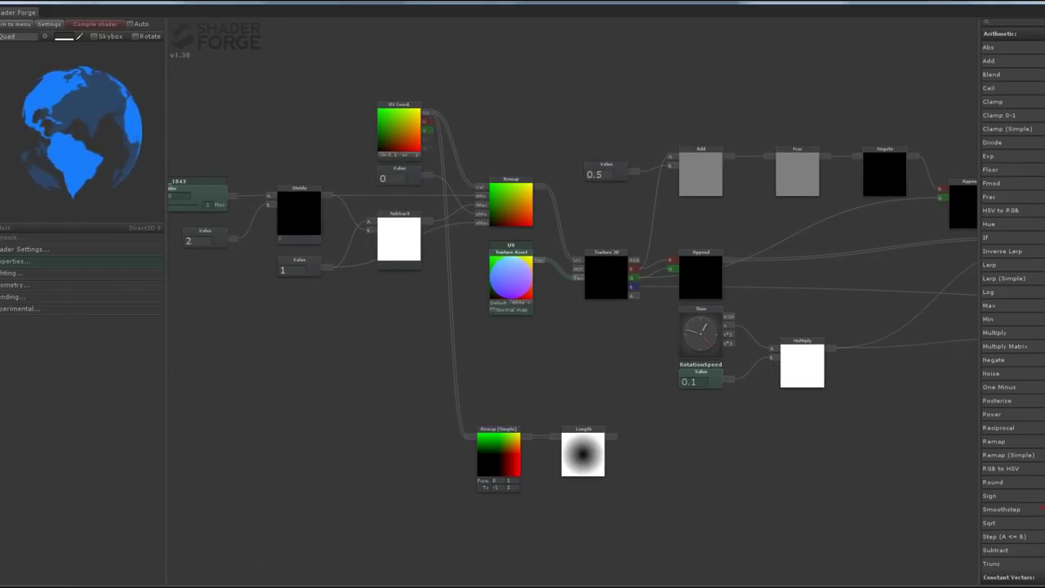
{"action": "left_click_drag", "start_coordinate": [571, 384], "coordinate": [558, 385]}
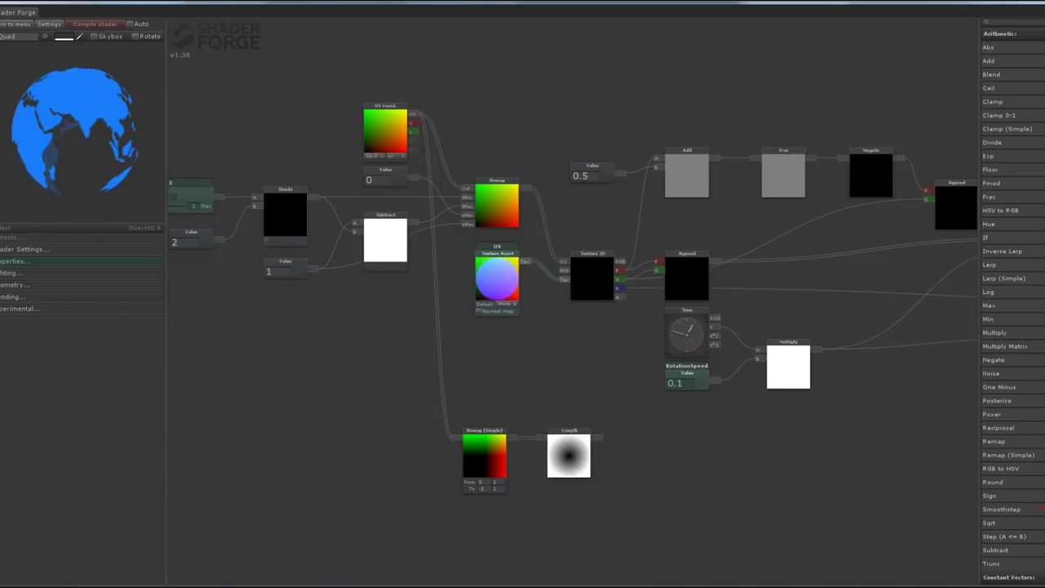
Multiply the Length result by the texture output and route the glow into an Add node.
{"action": "key", "text": "m"}
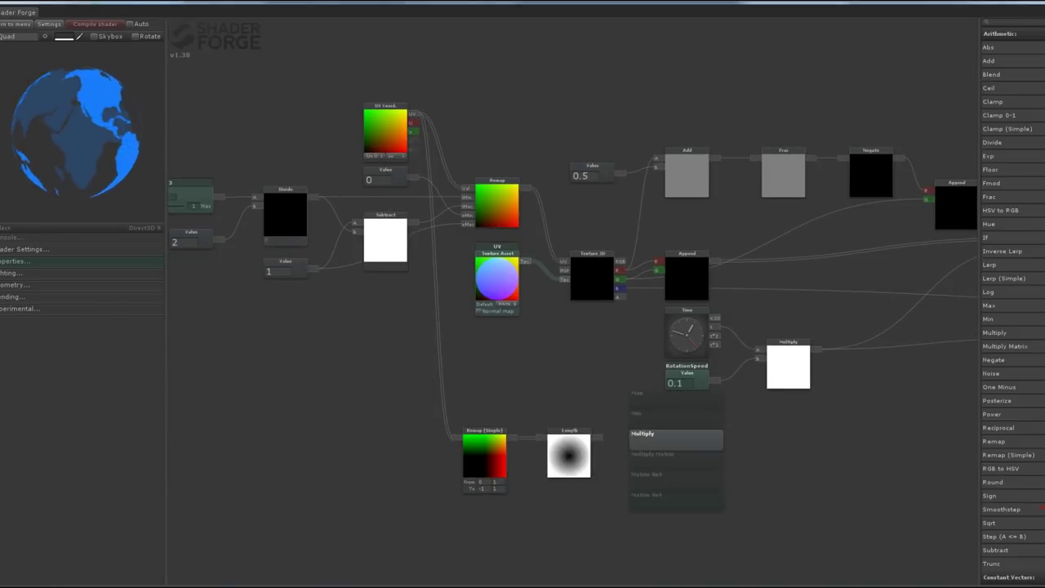
{"action": "left_click", "coordinate": [677, 445]}
{"action": "left_click_drag", "start_coordinate": [593, 437], "coordinate": [647, 433]}
{"action": "mouse_move", "coordinate": [619, 290]}
{"action": "left_mouse_down"}
{"action": "mouse_move", "coordinate": [647, 441]}
{"action": "mouse_move", "coordinate": [687, 430]}
{"action": "mouse_move", "coordinate": [686, 443]}
{"action": "mouse_move", "coordinate": [369, 450]}
{"action": "left_mouse_up"}
{"action": "key", "text": "a"}
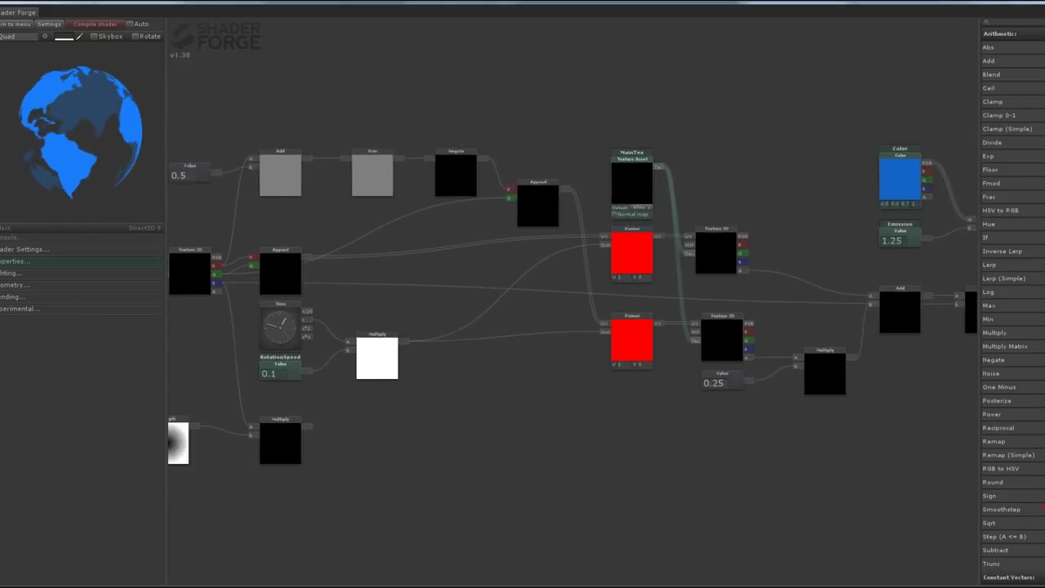
{"action": "key", "text": "s"}
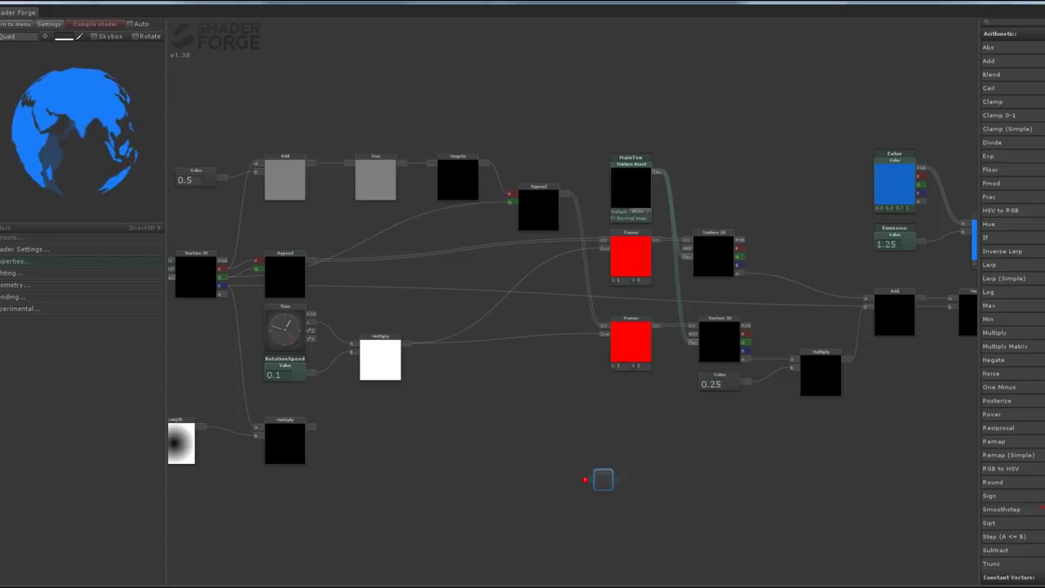
{"action": "mouse_move", "coordinate": [309, 426]}
{"action": "left_mouse_down"}
{"action": "mouse_move", "coordinate": [595, 479]}
{"action": "mouse_move", "coordinate": [887, 463]}
{"action": "mouse_move", "coordinate": [741, 473]}
{"action": "left_mouse_up"}
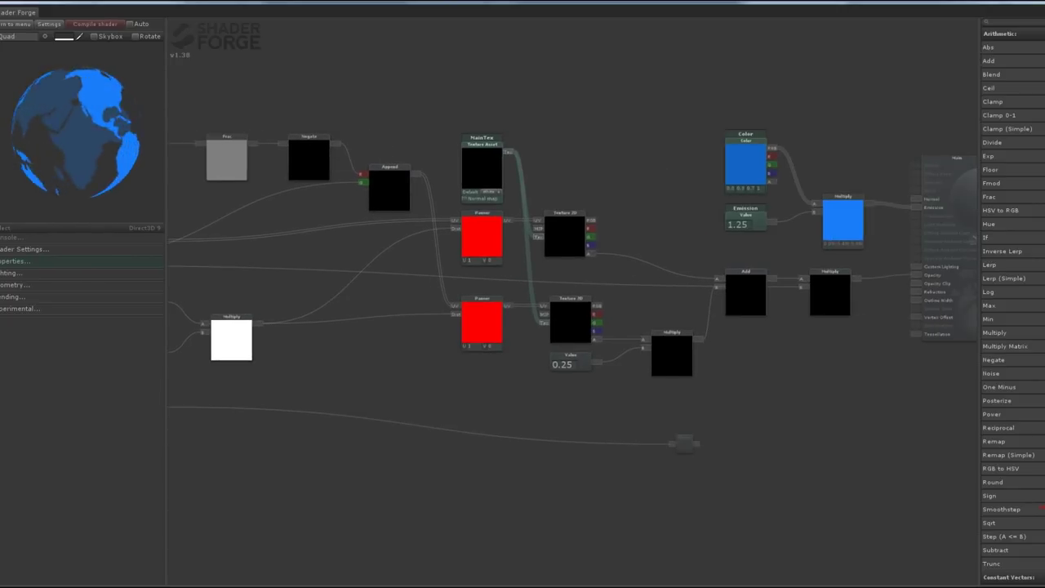
{"action": "left_click_drag", "start_coordinate": [694, 444], "coordinate": [718, 287]}
Sum the Emission value and the glow in a new Add node feeding the final Multiply.
{"action": "key", "text": "a"}
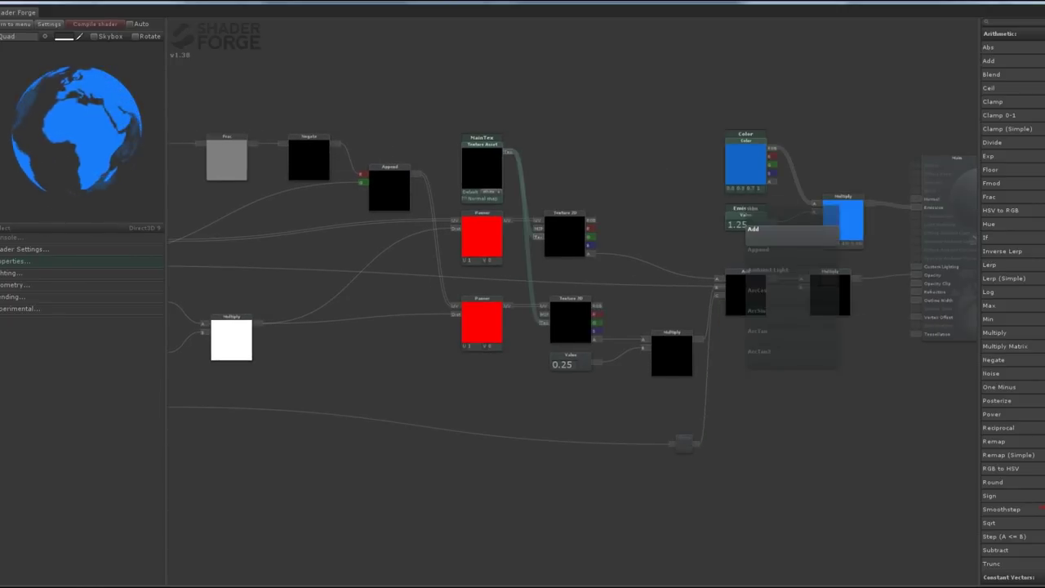
{"action": "left_click", "coordinate": [792, 237]}
{"action": "left_click_drag", "start_coordinate": [745, 208], "coordinate": [666, 200]}
{"action": "left_click_drag", "start_coordinate": [793, 216], "coordinate": [717, 221]}
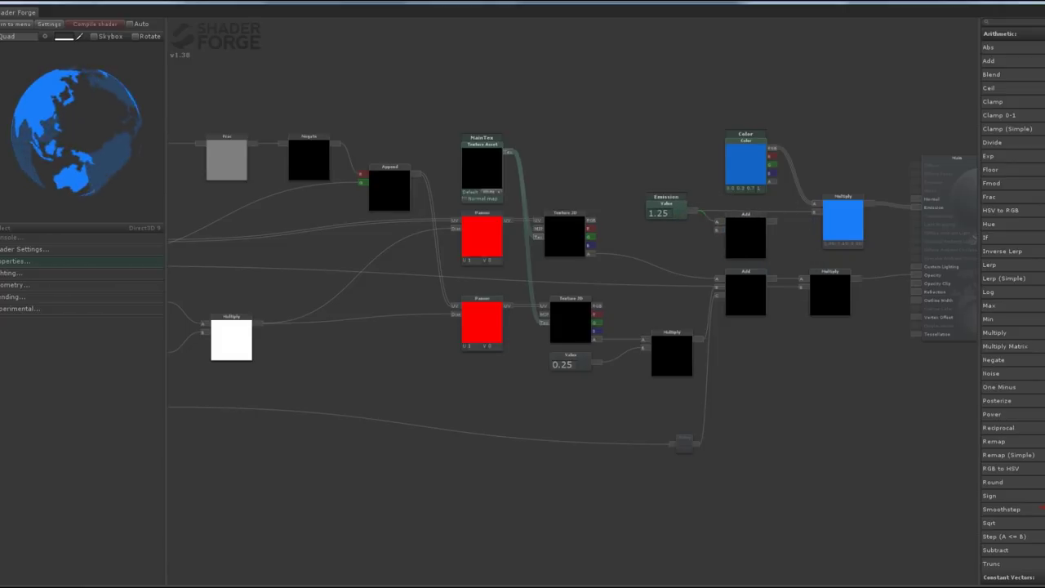
{"action": "mouse_move", "coordinate": [694, 444]}
{"action": "left_mouse_down"}
{"action": "mouse_move", "coordinate": [717, 230]}
{"action": "mouse_move", "coordinate": [814, 212]}
{"action": "left_mouse_up"}
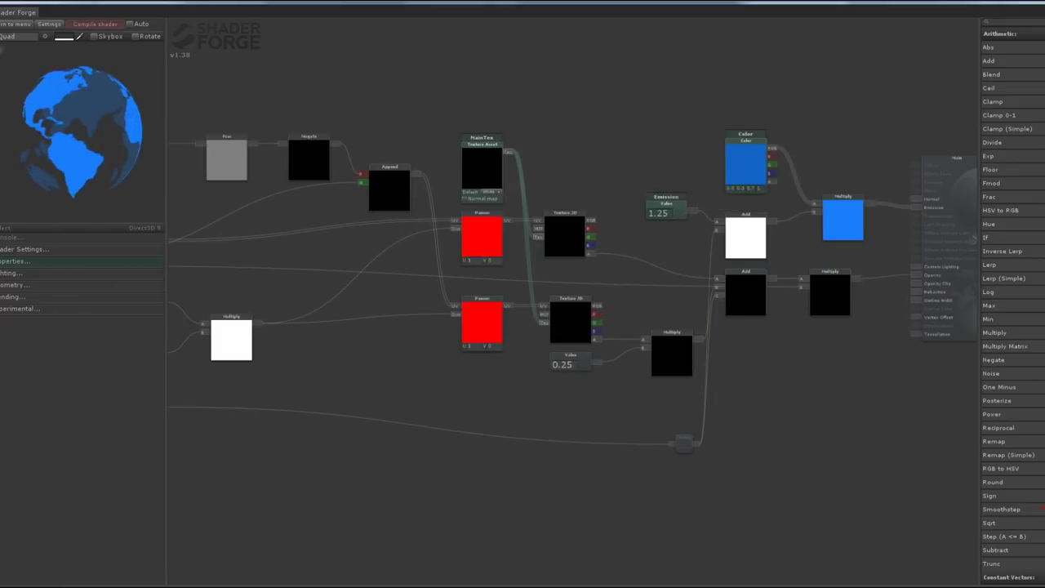
{"action": "middle_click_drag", "start_coordinate": [208, 442], "coordinate": [458, 430]}
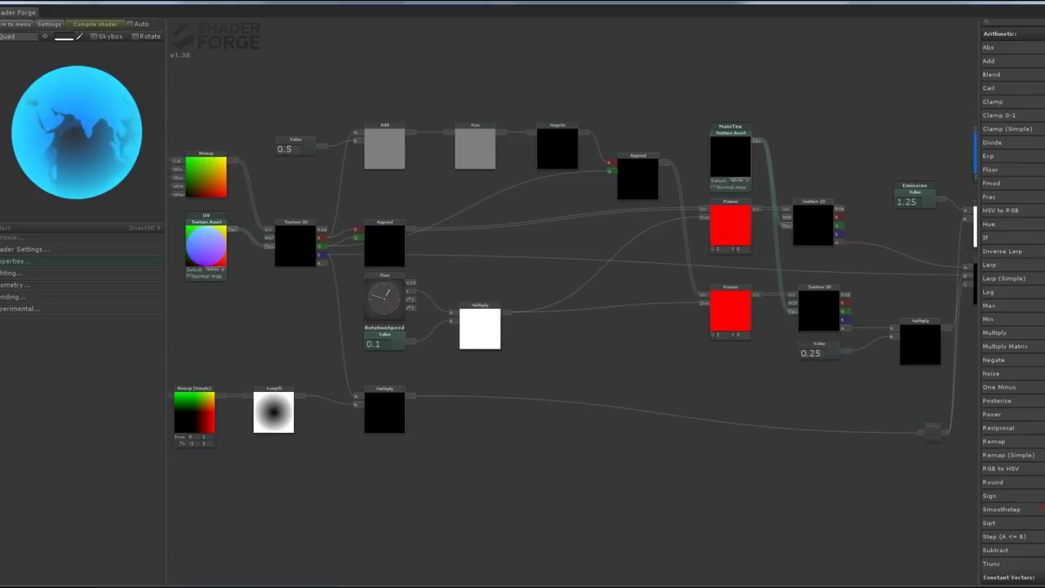
Add an ArcSin node between Length and Multiply, wiring its output into Multiply.
{"action": "right_click", "coordinate": [458, 430]}
{"action": "left_click", "coordinate": [457, 428]}
{"action": "mouse_move", "coordinate": [458, 428]}
{"action": "left_mouse_down"}
{"action": "mouse_move", "coordinate": [400, 451]}
{"action": "mouse_move", "coordinate": [344, 430]}
{"action": "left_mouse_up"}
{"action": "left_click_drag", "start_coordinate": [384, 400], "coordinate": [457, 398]}
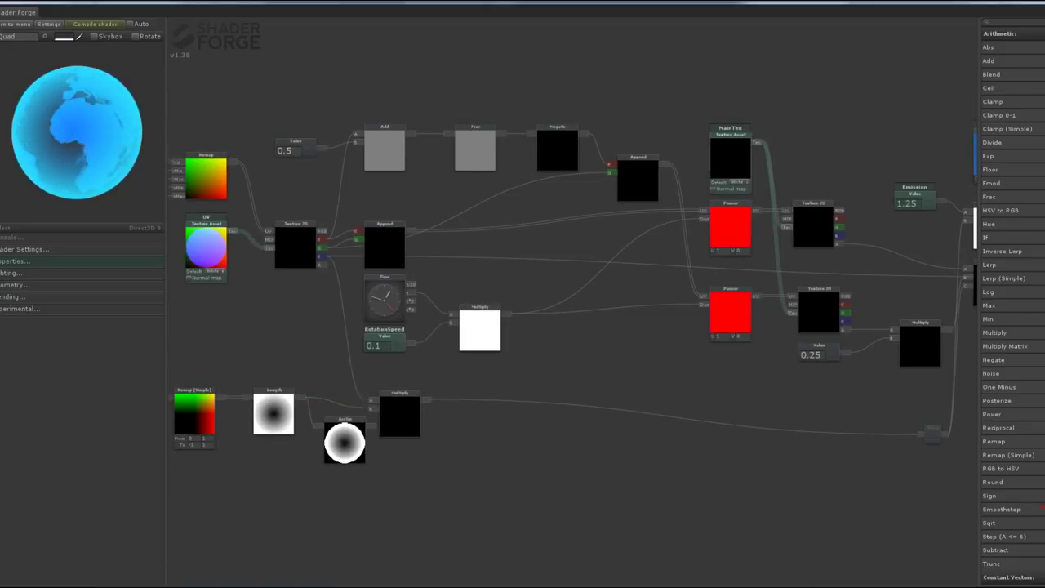
{"action": "mouse_move", "coordinate": [344, 441]}
{"action": "left_mouse_down"}
{"action": "mouse_move", "coordinate": [378, 420]}
{"action": "mouse_move", "coordinate": [359, 414]}
{"action": "left_mouse_up"}
{"action": "left_click_drag", "start_coordinate": [457, 411], "coordinate": [485, 420]}
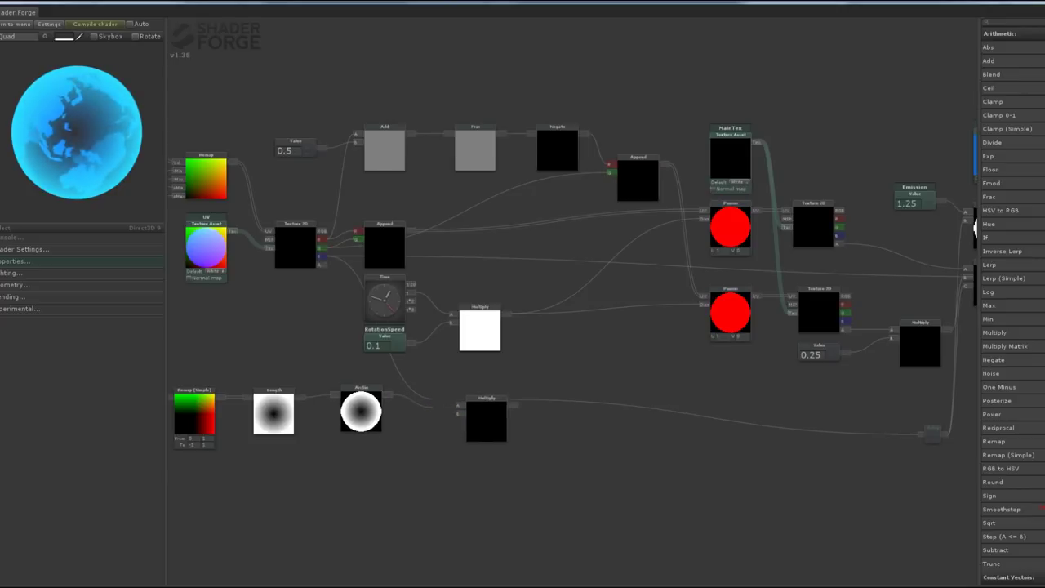
{"action": "left_click_drag", "start_coordinate": [360, 413], "coordinate": [384, 415]}
{"action": "left_click_drag", "start_coordinate": [489, 418], "coordinate": [480, 411]}
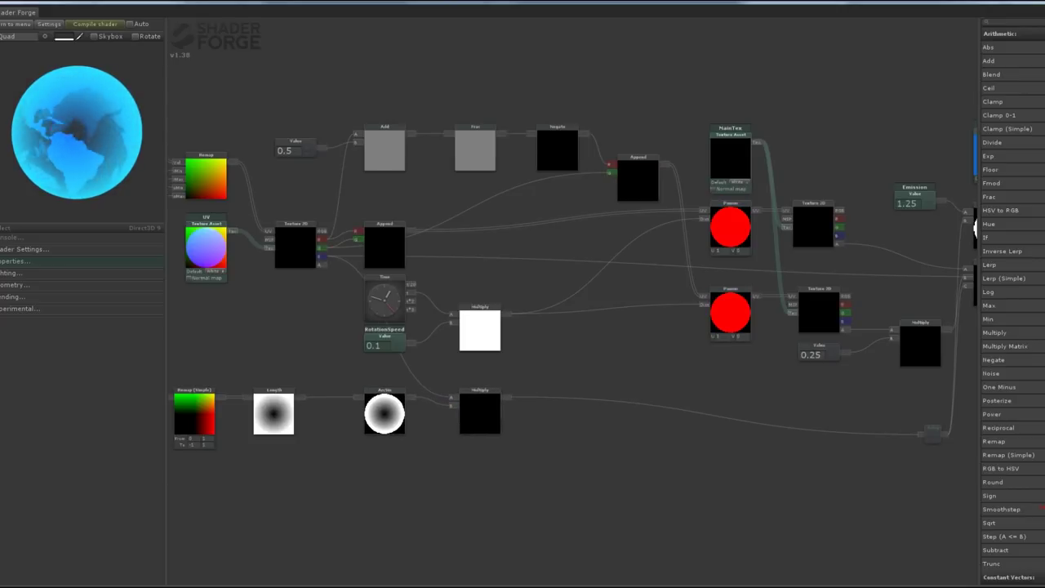
Feed a 0.35 Value into the Multiply and tidy the Emission-area nodes.
{"action": "left_click_drag", "start_coordinate": [405, 478], "coordinate": [451, 414]}
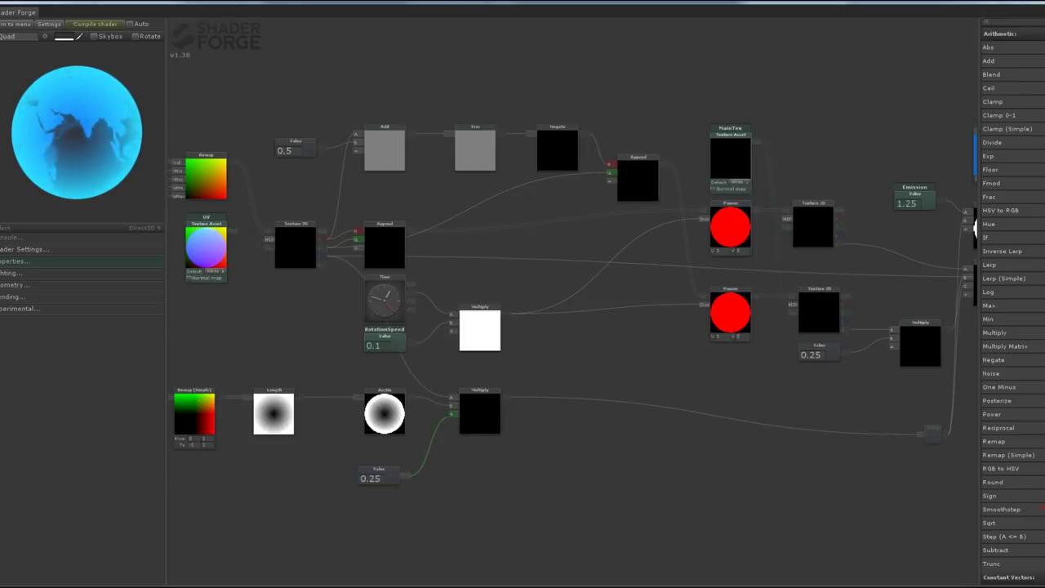
{"action": "left_click_drag", "start_coordinate": [378, 469], "coordinate": [376, 456]}
{"action": "type", "text": "0.35"}
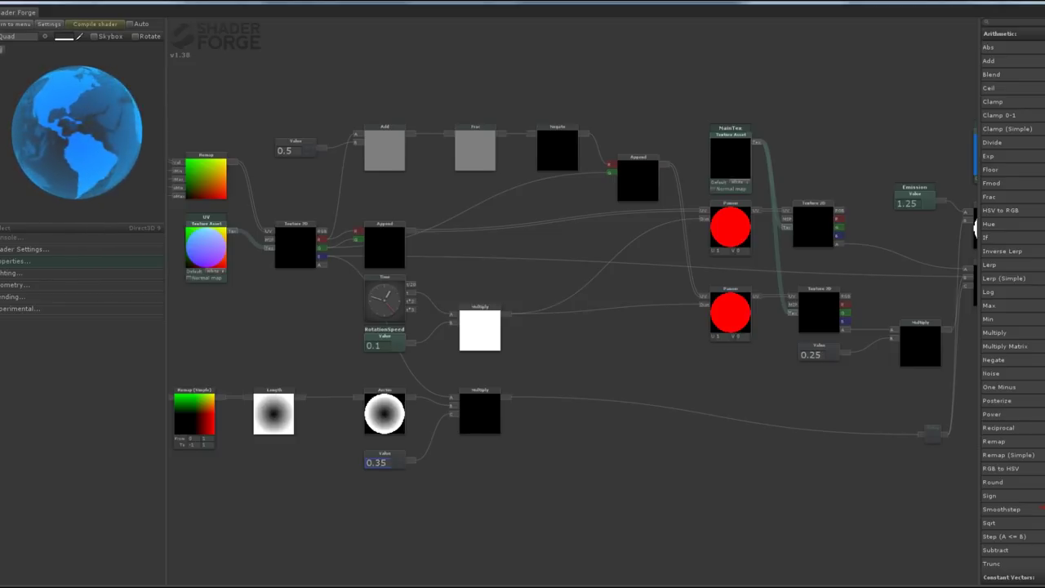
{"action": "left_click_drag", "start_coordinate": [572, 507], "coordinate": [335, 482]}
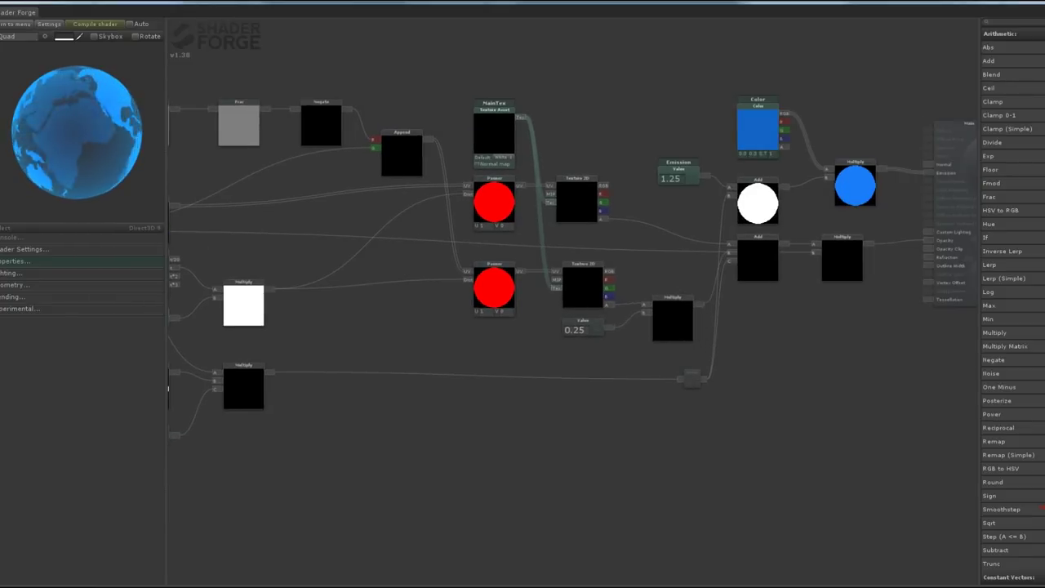
{"action": "left_click_drag", "start_coordinate": [678, 162], "coordinate": [675, 175]}
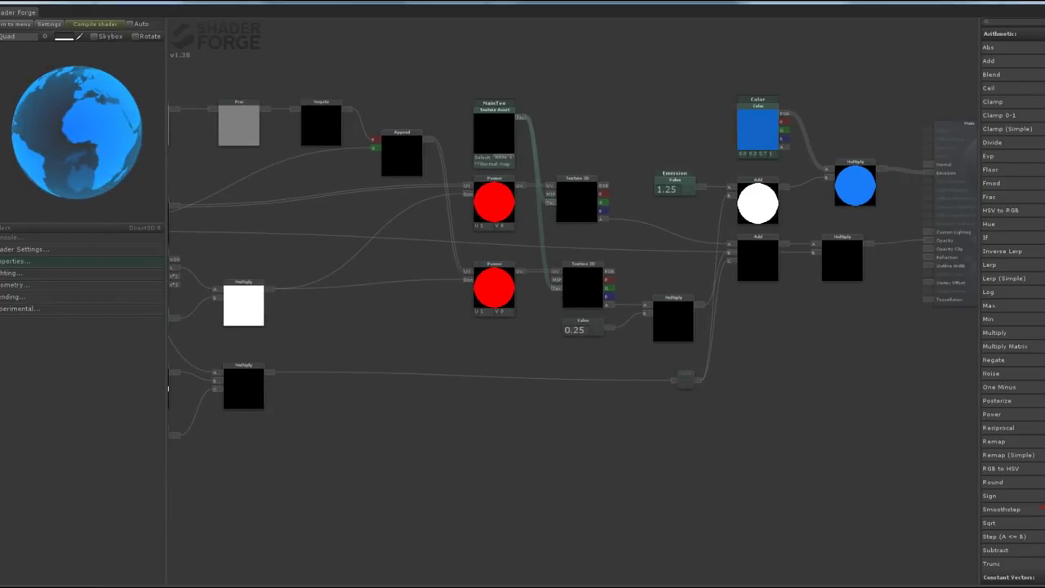
{"action": "mouse_move", "coordinate": [572, 473]}
{"action": "left_mouse_down"}
{"action": "mouse_move", "coordinate": [557, 467]}
{"action": "mouse_move", "coordinate": [952, 474]}
{"action": "left_mouse_up"}
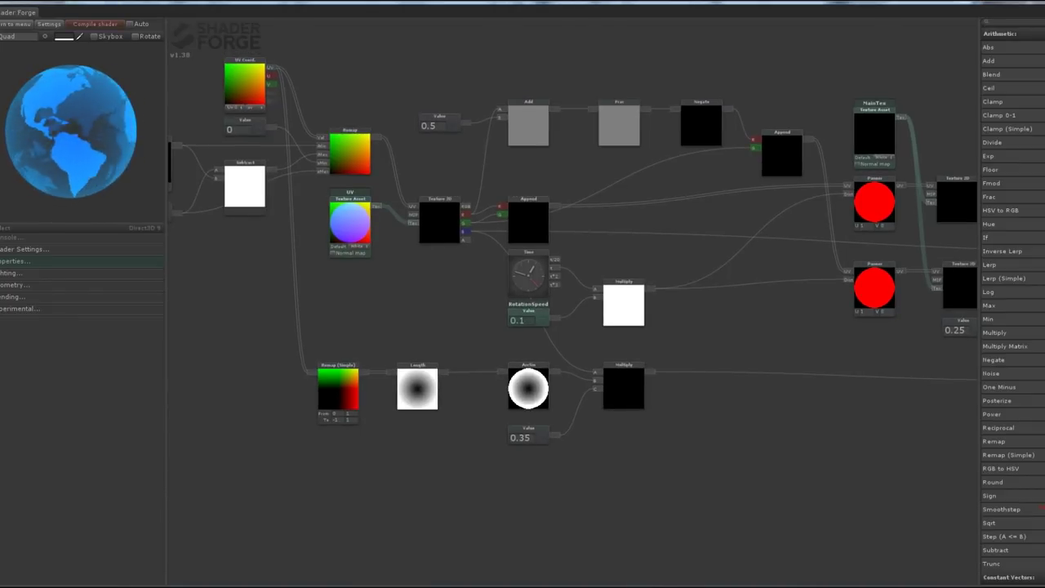
Wire Remap's output into Remap (Simple), testing the Slider and undoing it back to 0.
{"action": "left_click_drag", "start_coordinate": [571, 490], "coordinate": [792, 489]}
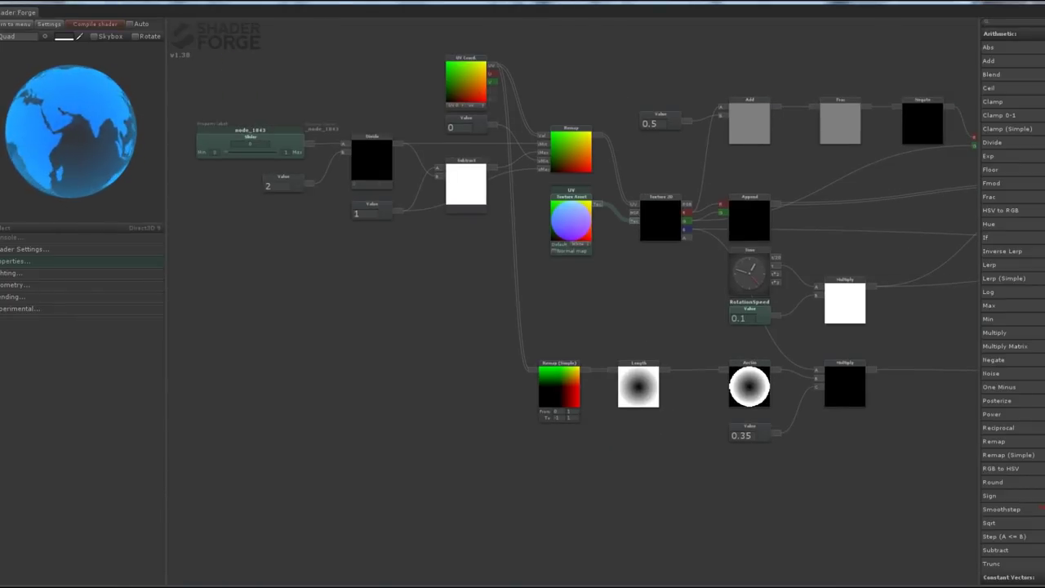
{"action": "left_click", "coordinate": [285, 152]}
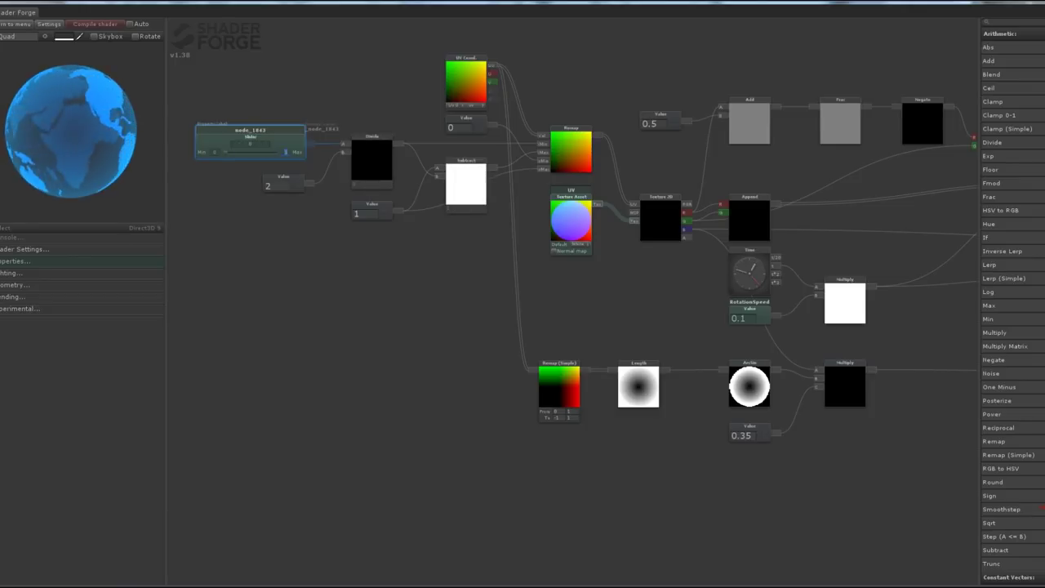
{"action": "left_click_drag", "start_coordinate": [596, 136], "coordinate": [535, 371]}
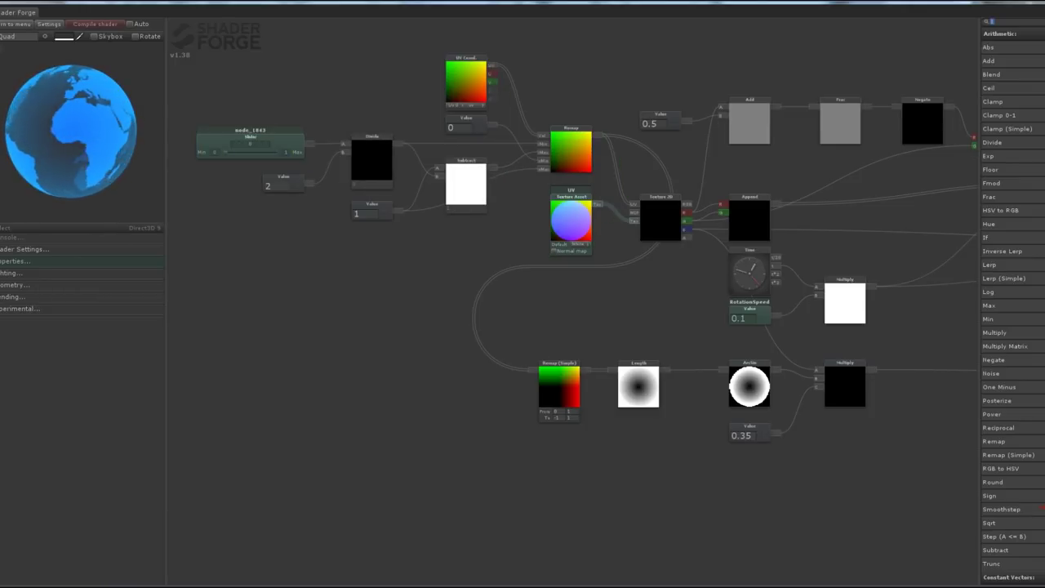
{"action": "left_click_drag", "start_coordinate": [227, 151], "coordinate": [256, 152]}
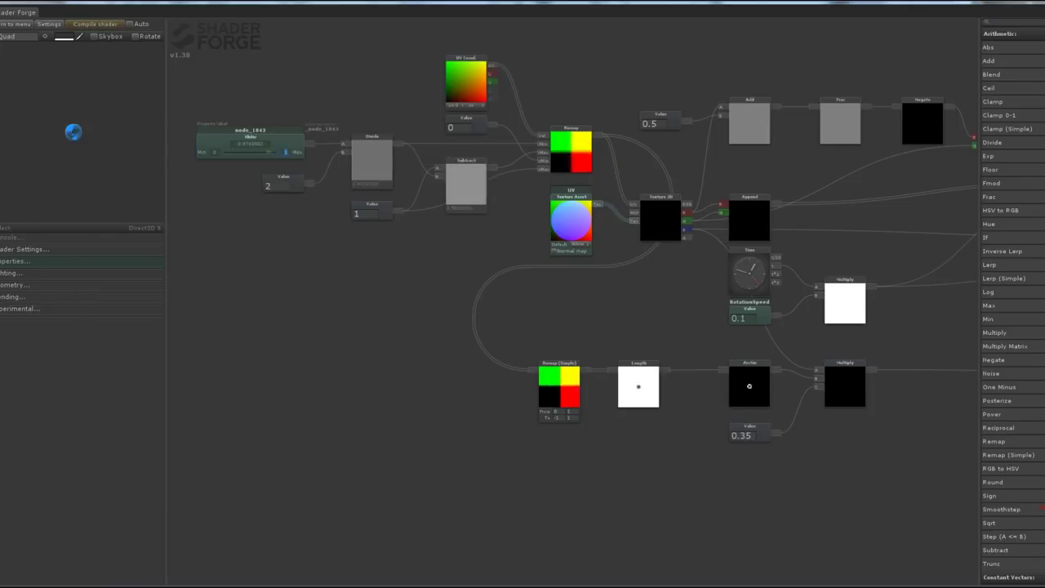
{"action": "key", "text": "ctrl+z"}
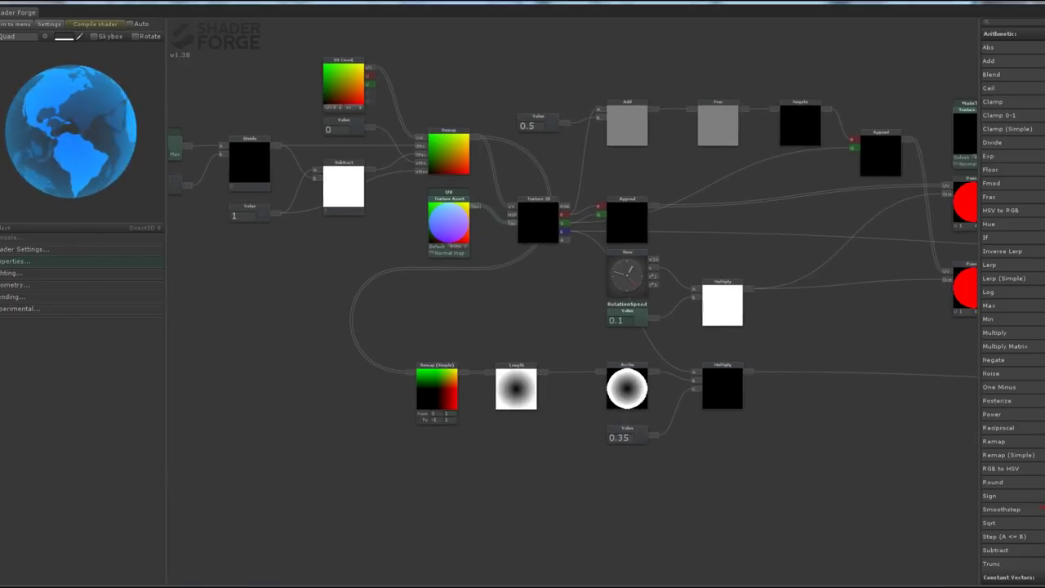
Move the rim node group right and up beside the main graph.
{"action": "mouse_move", "coordinate": [882, 470]}
{"action": "left_mouse_down"}
{"action": "mouse_move", "coordinate": [756, 454]}
{"action": "mouse_move", "coordinate": [415, 331]}
{"action": "left_mouse_up"}
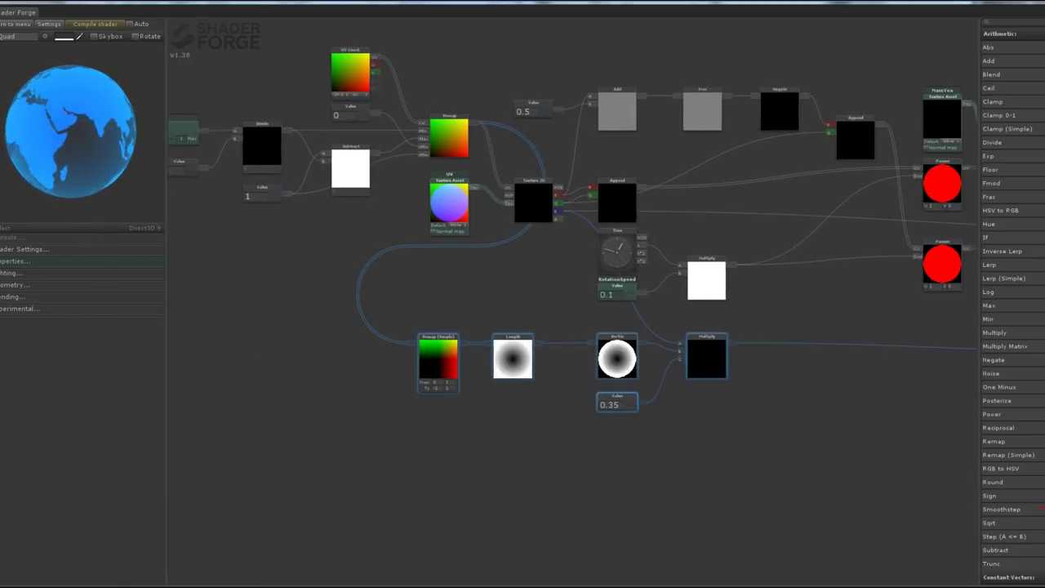
{"action": "left_click_drag", "start_coordinate": [617, 359], "coordinate": [721, 344]}
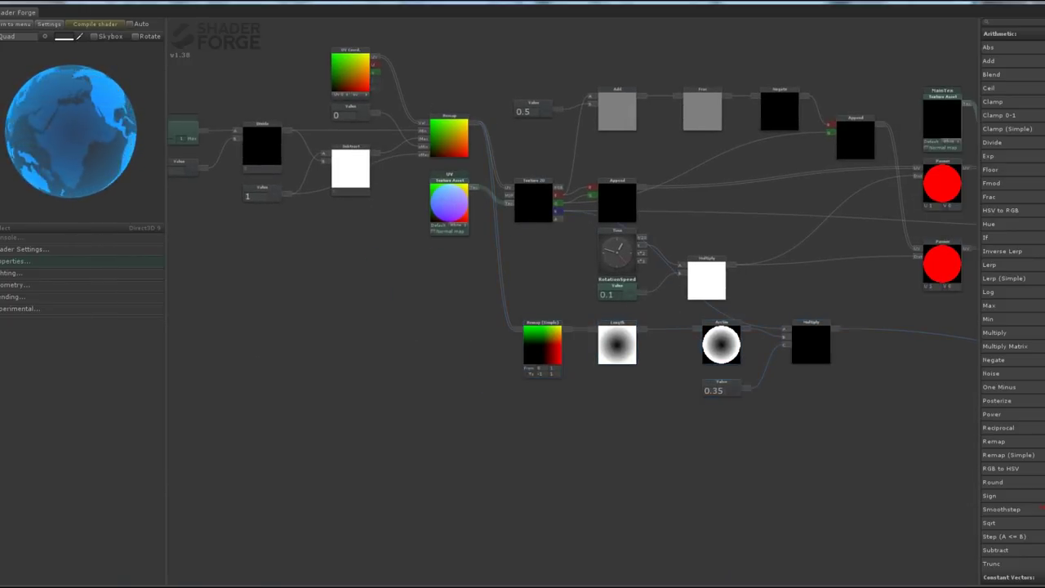
{"action": "left_click_drag", "start_coordinate": [964, 326], "coordinate": [668, 318]}
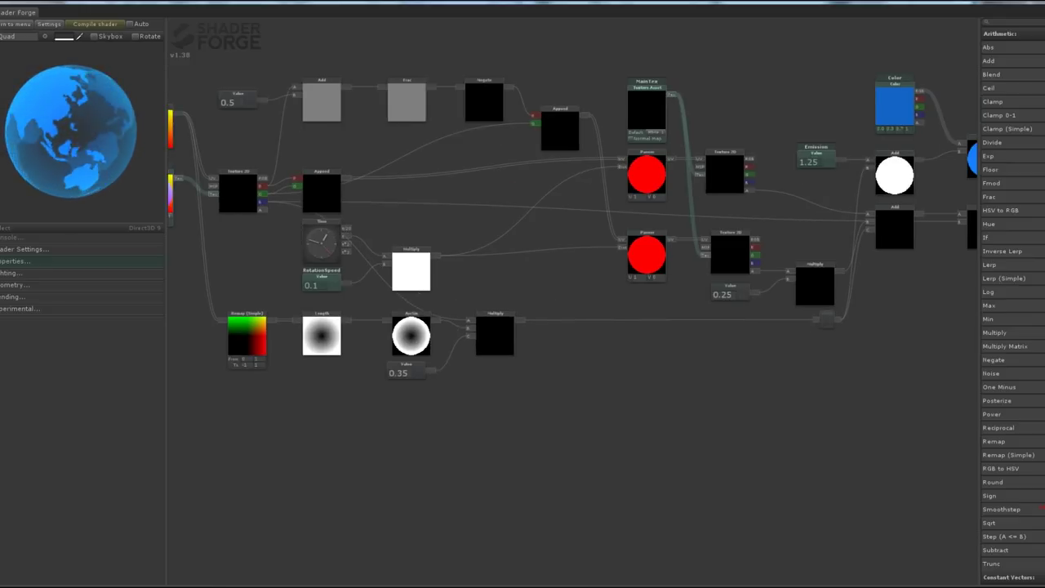
{"action": "mouse_move", "coordinate": [572, 409]}
{"action": "left_mouse_down"}
{"action": "mouse_move", "coordinate": [824, 516]}
{"action": "mouse_move", "coordinate": [830, 549]}
{"action": "left_mouse_up"}
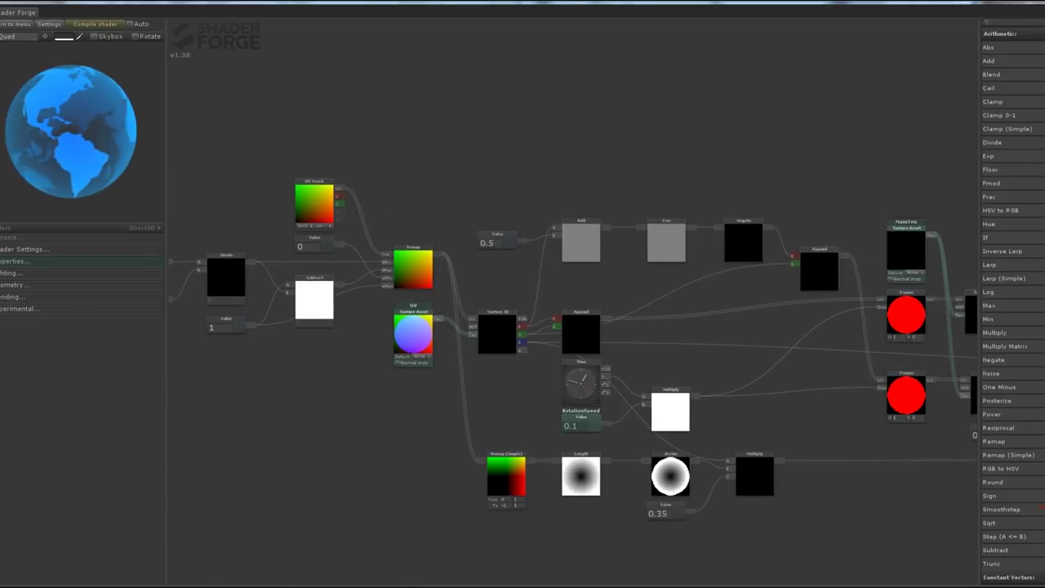
Add a Remap node fed by Texture 2D's R channel, with 0 and 1 values wired in.
{"action": "right_click", "coordinate": [533, 106]}
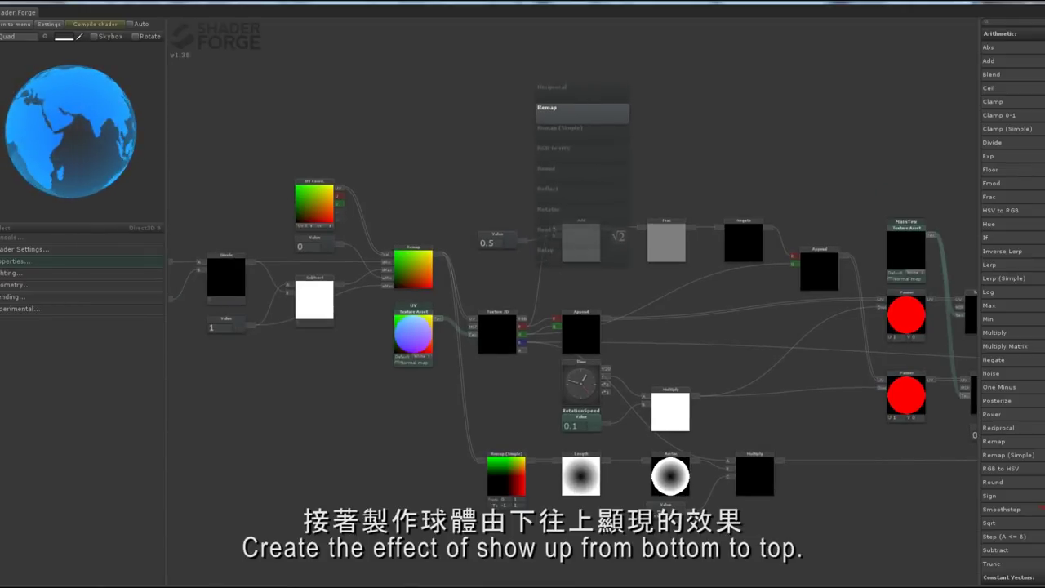
{"action": "left_click", "coordinate": [580, 115]}
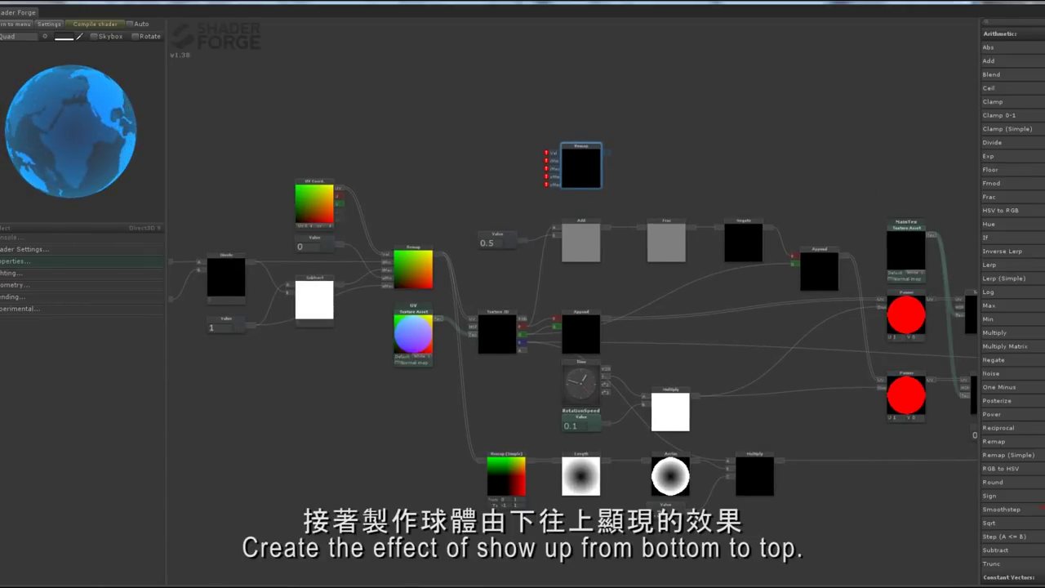
{"action": "mouse_move", "coordinate": [520, 326]}
{"action": "left_mouse_down"}
{"action": "mouse_move", "coordinate": [548, 153]}
{"action": "mouse_move", "coordinate": [597, 174]}
{"action": "left_mouse_up"}
{"action": "scroll", "coordinate": [482, 147], "scroll_direction": "up", "scroll_amount": 2}
{"action": "left_click_drag", "start_coordinate": [536, 163], "coordinate": [597, 197]}
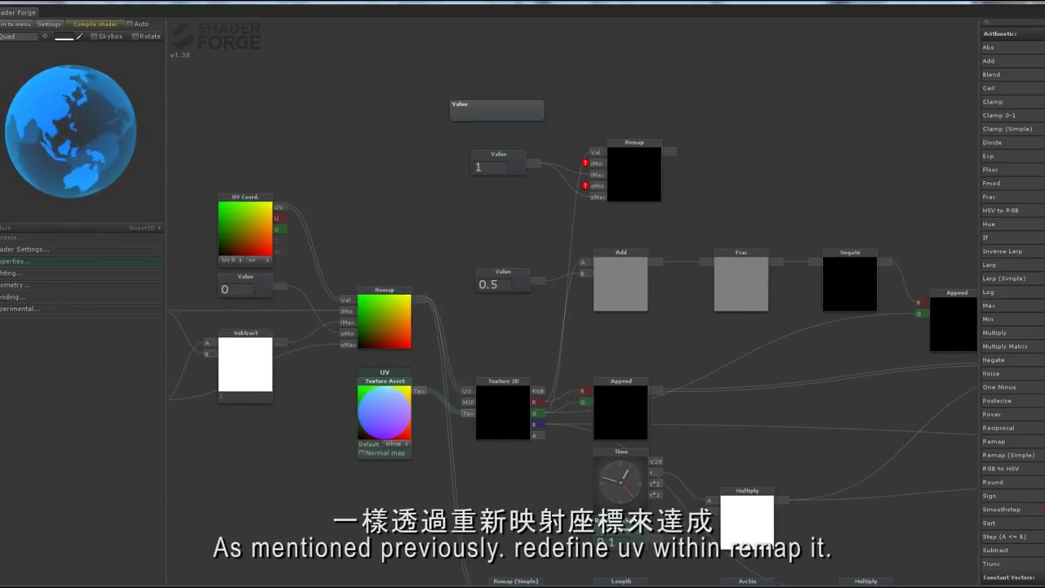
{"action": "left_click_drag", "start_coordinate": [533, 124], "coordinate": [597, 163]}
Add a node_6991 Slider into Remap's iMin and eMin inputs, raised to 1.
{"action": "right_click", "coordinate": [441, 106]}
{"action": "left_click", "coordinate": [478, 187]}
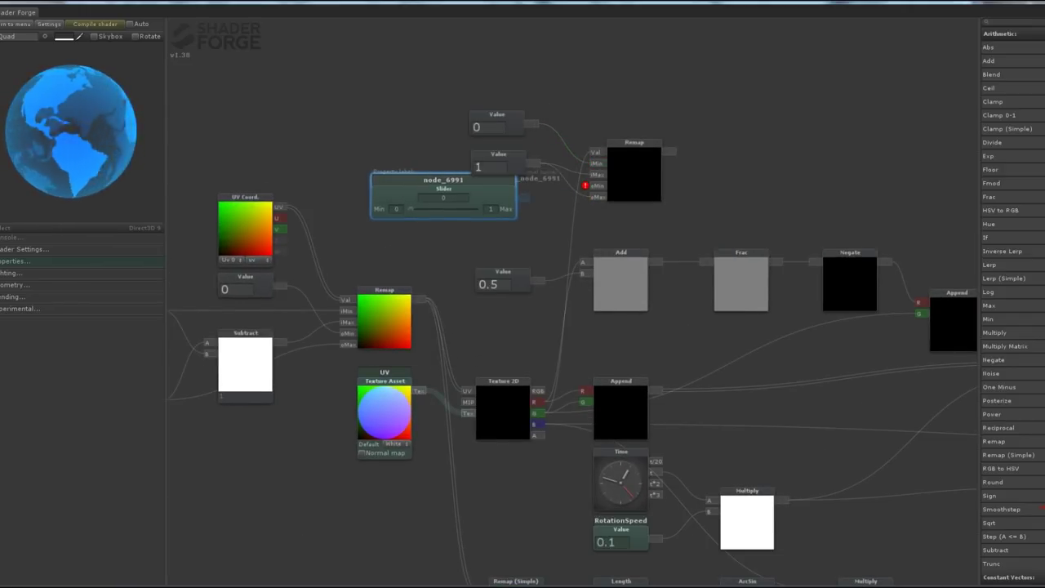
{"action": "left_click_drag", "start_coordinate": [522, 197], "coordinate": [597, 163]}
{"action": "left_click_drag", "start_coordinate": [522, 197], "coordinate": [597, 186]}
{"action": "left_click_drag", "start_coordinate": [410, 209], "coordinate": [477, 209]}
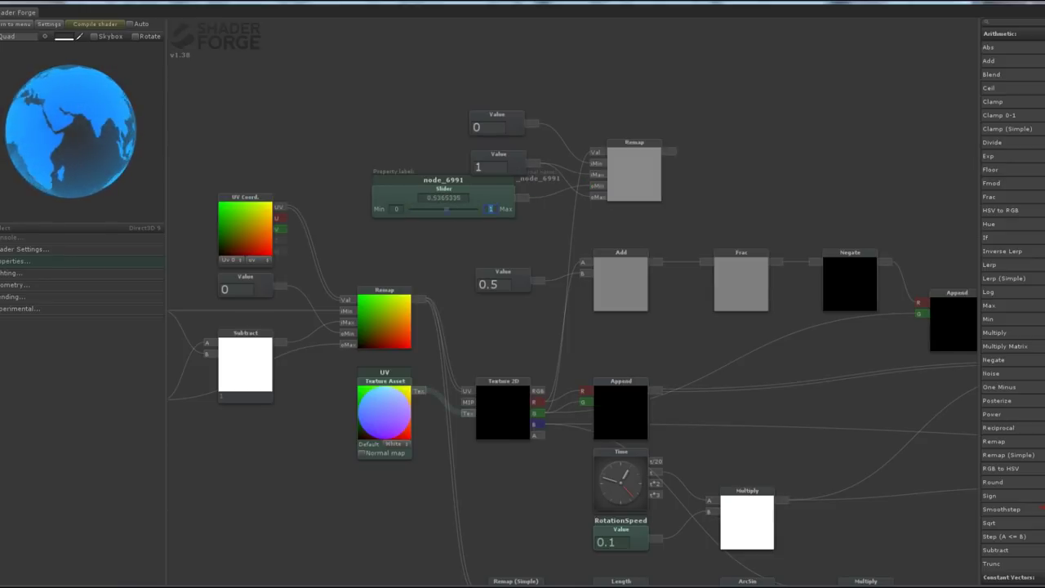
Connect the Remap output to the Append node in the texture panning chain.
{"action": "scroll", "coordinate": [228, 151], "scroll_direction": "down", "scroll_amount": 2}
{"action": "scroll", "coordinate": [229, 151], "scroll_direction": "down", "scroll_amount": 2}
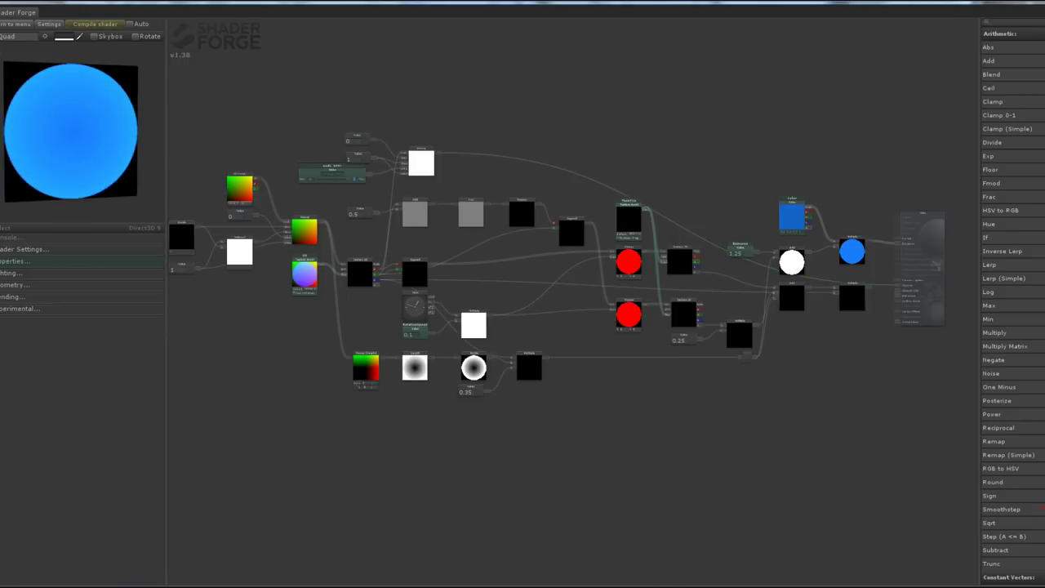
{"action": "scroll", "coordinate": [473, 157], "scroll_direction": "up", "scroll_amount": 5}
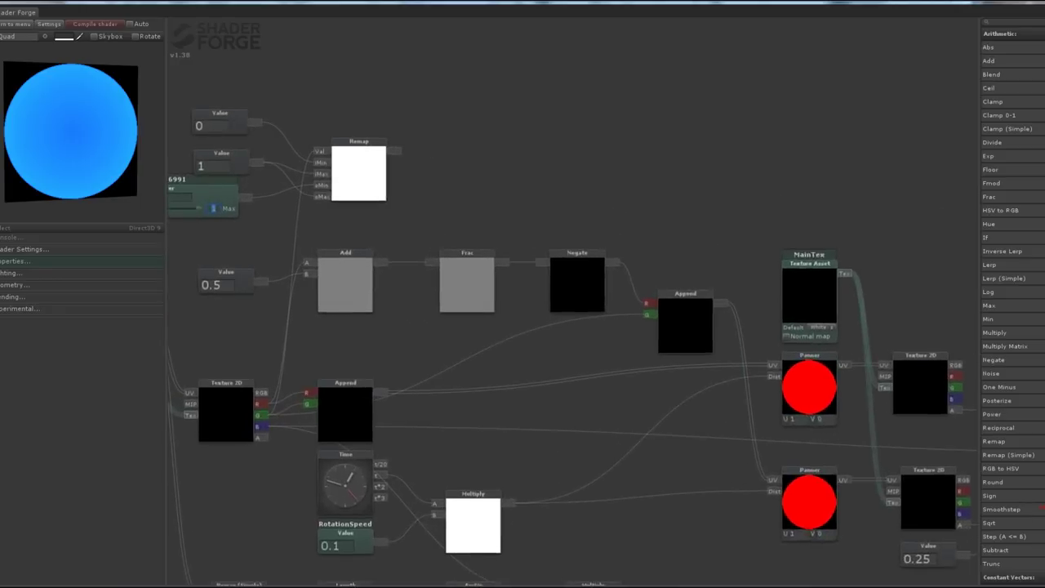
{"action": "left_click_drag", "start_coordinate": [490, 204], "coordinate": [592, 187]}
{"action": "left_click_drag", "start_coordinate": [500, 132], "coordinate": [409, 377]}
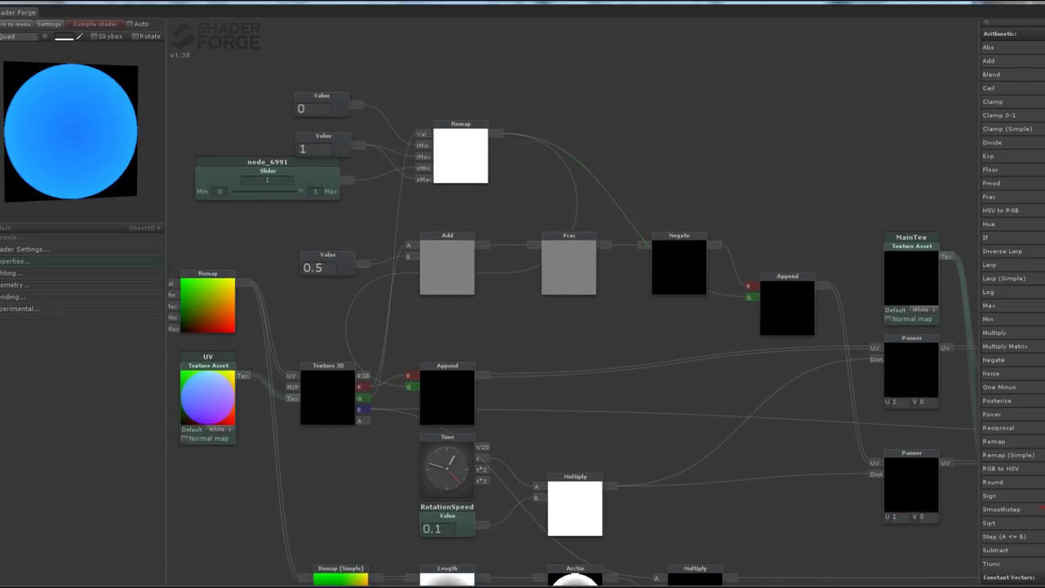
{"action": "mouse_move", "coordinate": [906, 347]}
{"action": "left_mouse_down"}
{"action": "mouse_move", "coordinate": [791, 325]}
{"action": "mouse_move", "coordinate": [495, 332]}
{"action": "left_mouse_up"}
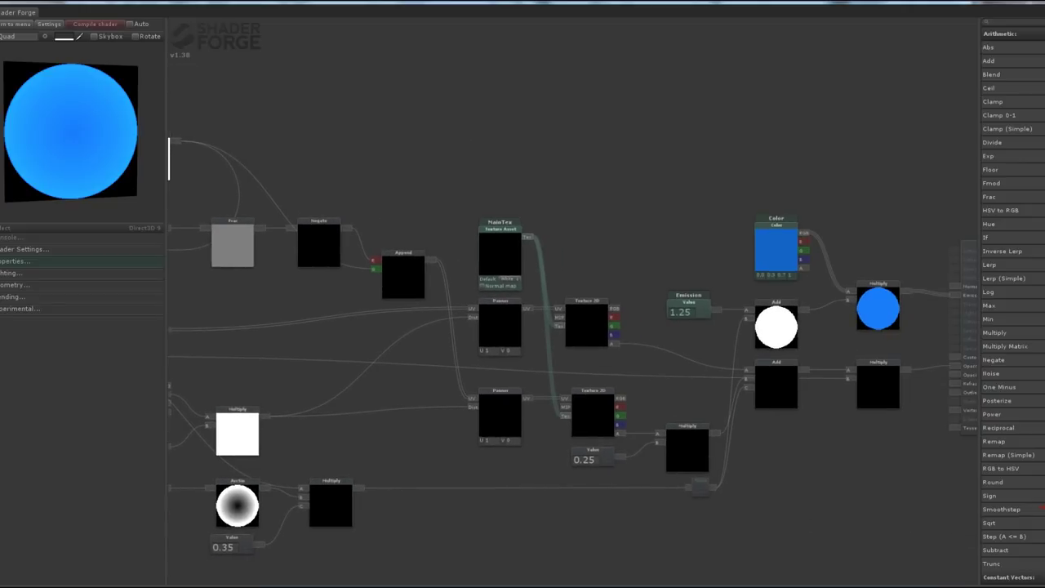
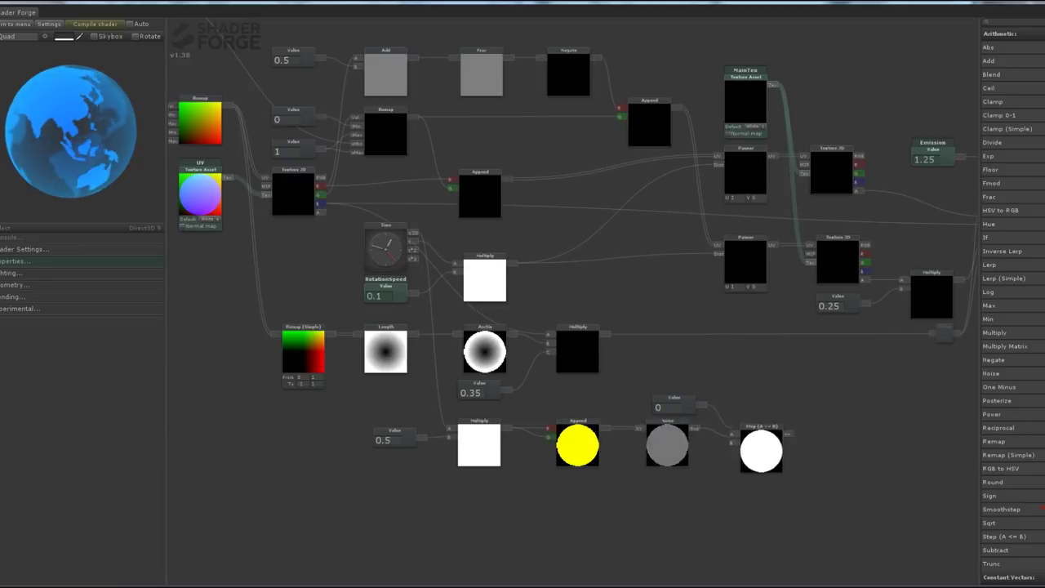
Enter 0.9 and 0.1 as the Step values and place a new Add node.
{"action": "type", "text": ".9"}
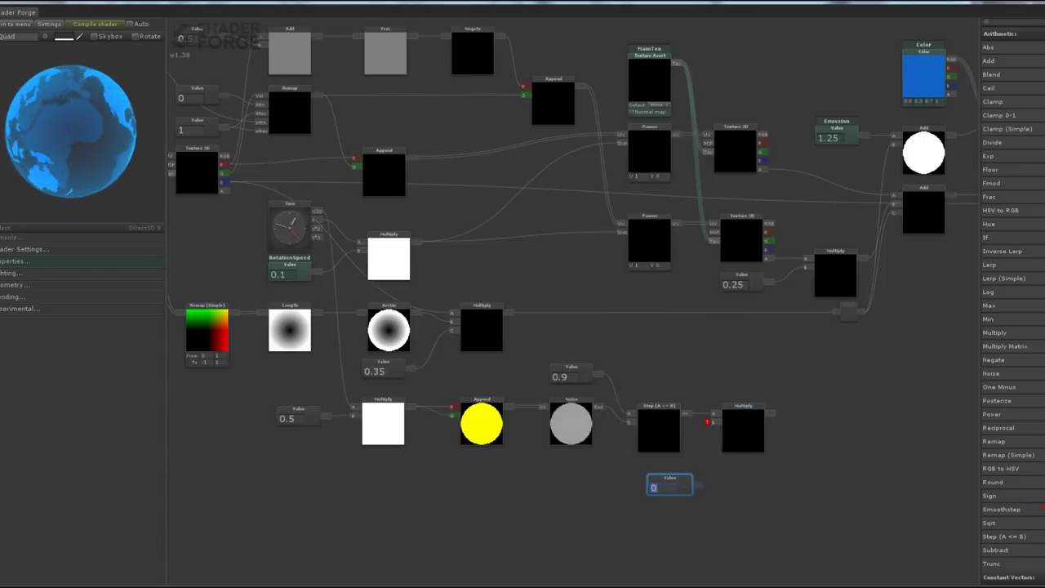
{"action": "type", "text": ".1"}
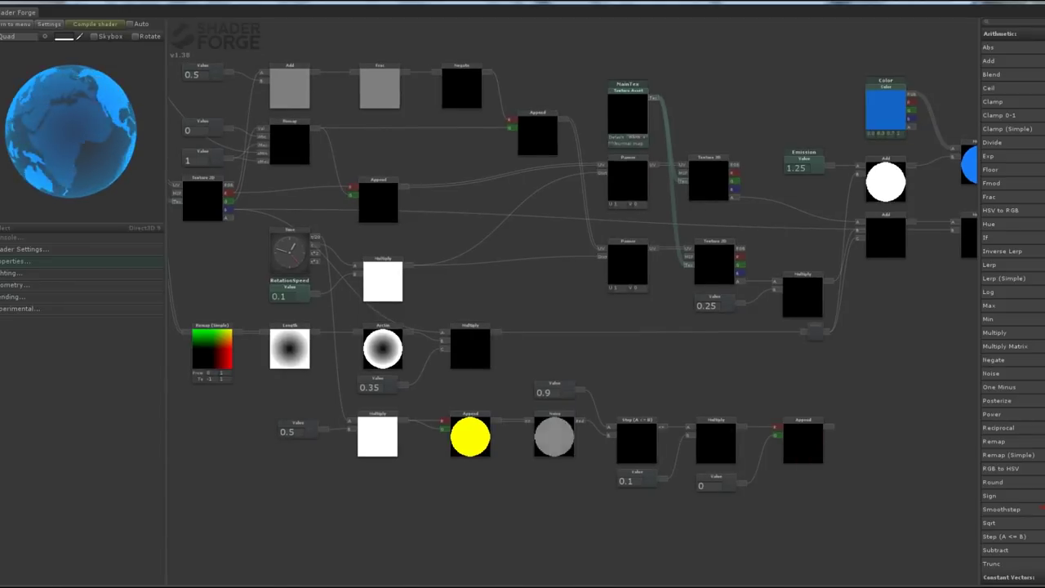
{"action": "left_click_drag", "start_coordinate": [833, 395], "coordinate": [774, 342]}
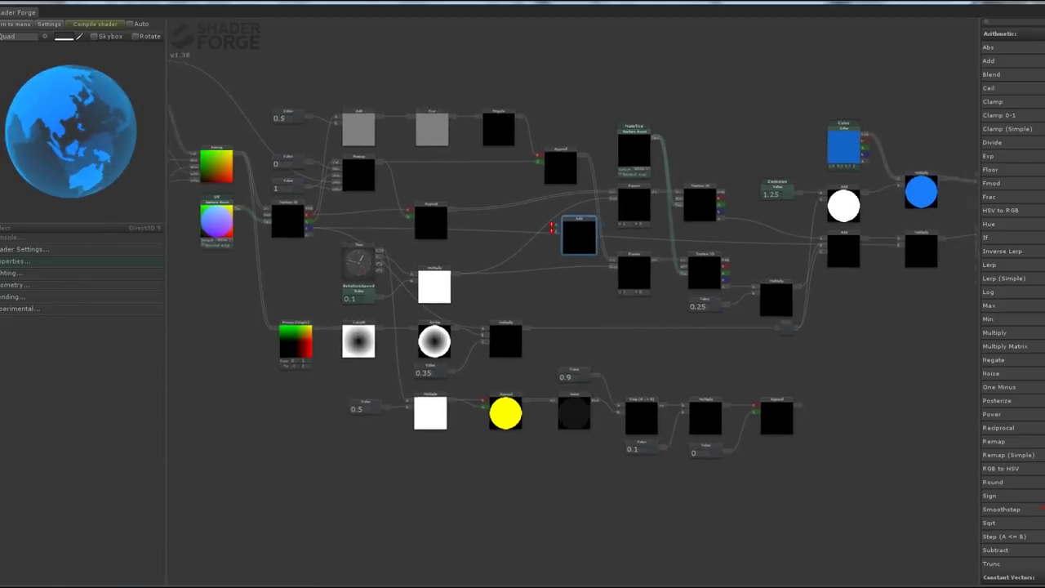
Rearrange the graph, moving Noise and Multiply left and the Add beside the lower Panner.
{"action": "left_click_drag", "start_coordinate": [817, 392], "coordinate": [860, 346]}
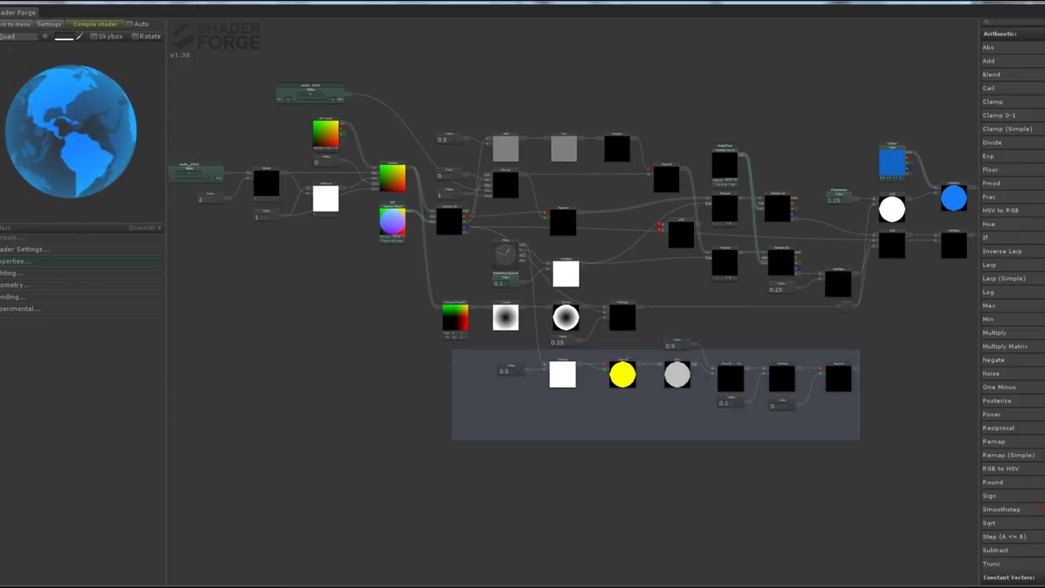
{"action": "left_click_drag", "start_coordinate": [677, 374], "coordinate": [484, 394]}
{"action": "mouse_move", "coordinate": [505, 254]}
{"action": "left_mouse_down"}
{"action": "mouse_move", "coordinate": [441, 259]}
{"action": "mouse_move", "coordinate": [346, 292]}
{"action": "left_mouse_up"}
{"action": "left_click_drag", "start_coordinate": [566, 274], "coordinate": [392, 267]}
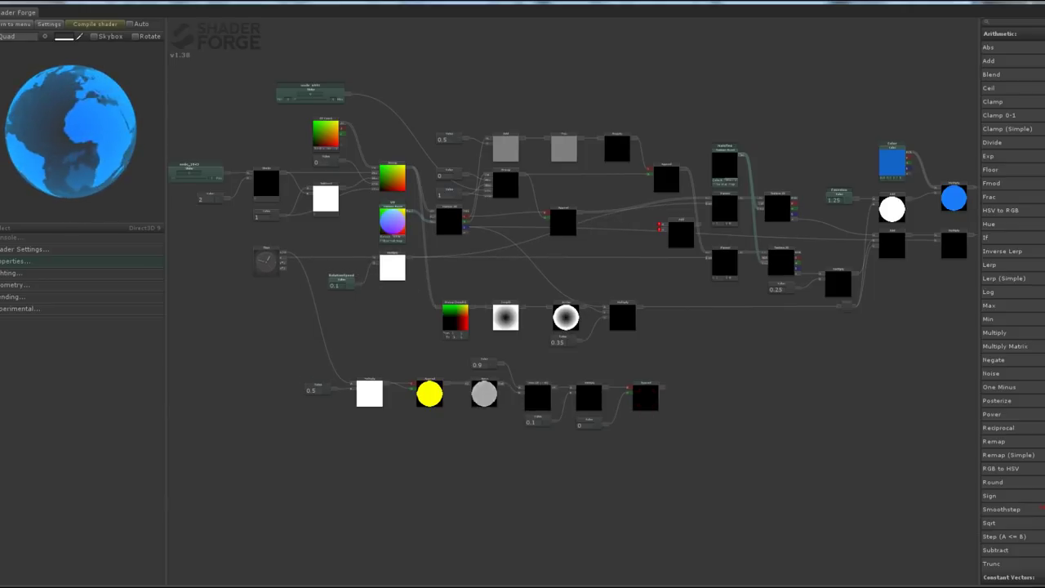
{"action": "scroll", "coordinate": [670, 217], "scroll_direction": "up", "scroll_amount": 3}
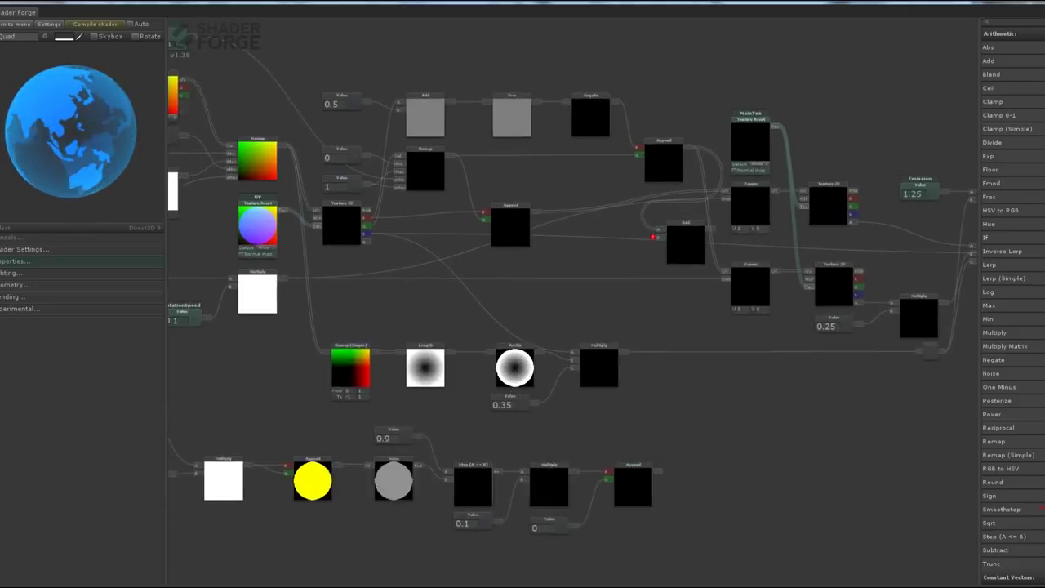
{"action": "scroll", "coordinate": [605, 373], "scroll_direction": "down", "scroll_amount": 5}
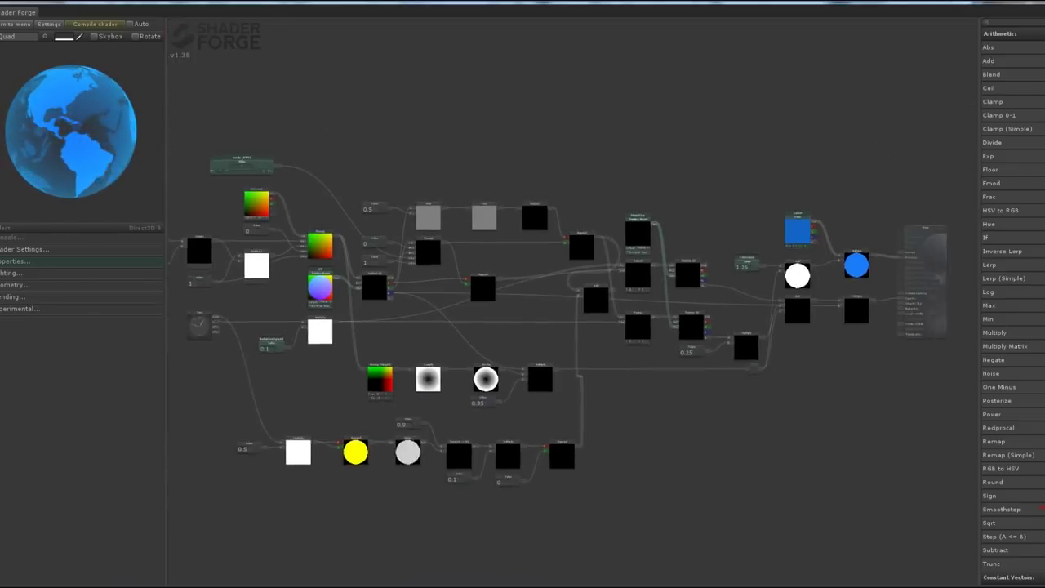
{"action": "scroll", "coordinate": [620, 341], "scroll_direction": "up", "scroll_amount": 2}
{"action": "left_click_drag", "start_coordinate": [564, 188], "coordinate": [604, 188]}
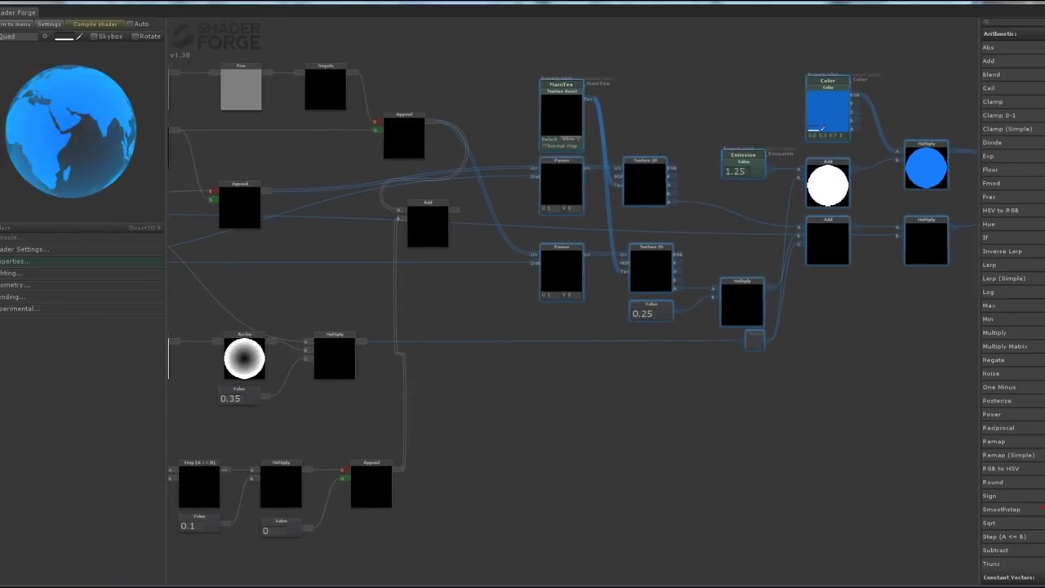
{"action": "left_click_drag", "start_coordinate": [472, 188], "coordinate": [474, 247]}
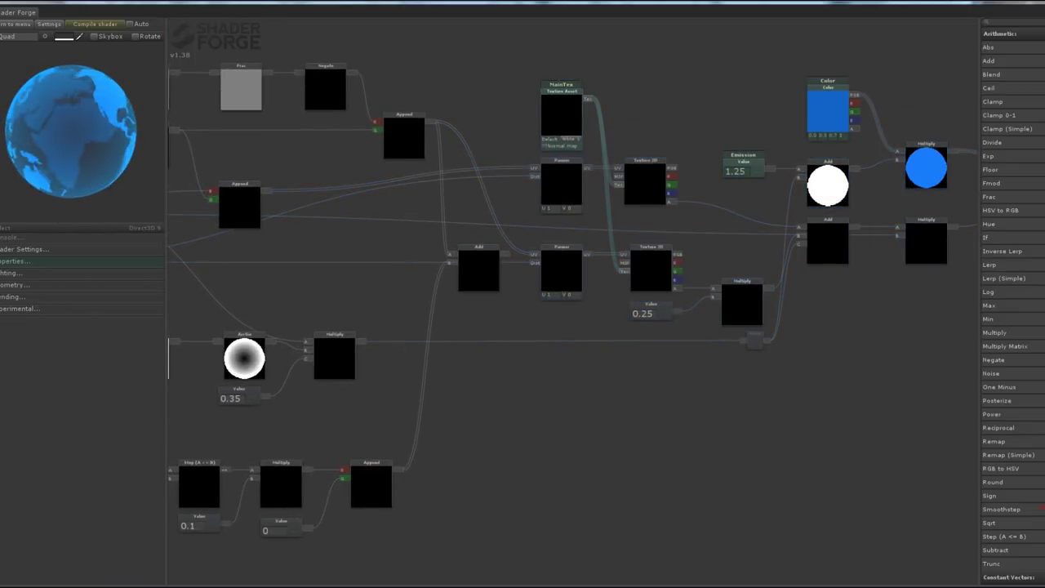
Add a second Add node for the upper Panner and wire the bottom Append output into it.
{"action": "left_click_drag", "start_coordinate": [572, 408], "coordinate": [609, 415]}
{"action": "left_click_drag", "start_coordinate": [988, 61], "coordinate": [517, 200]}
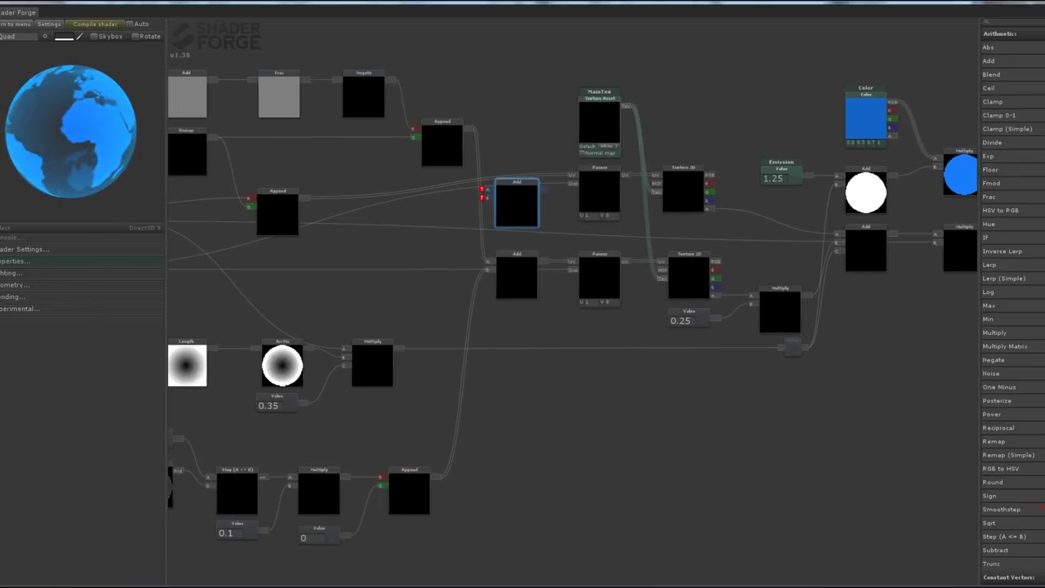
{"action": "mouse_move", "coordinate": [438, 476]}
{"action": "left_mouse_down"}
{"action": "mouse_move", "coordinate": [487, 198]}
{"action": "mouse_move", "coordinate": [517, 168]}
{"action": "left_mouse_up"}
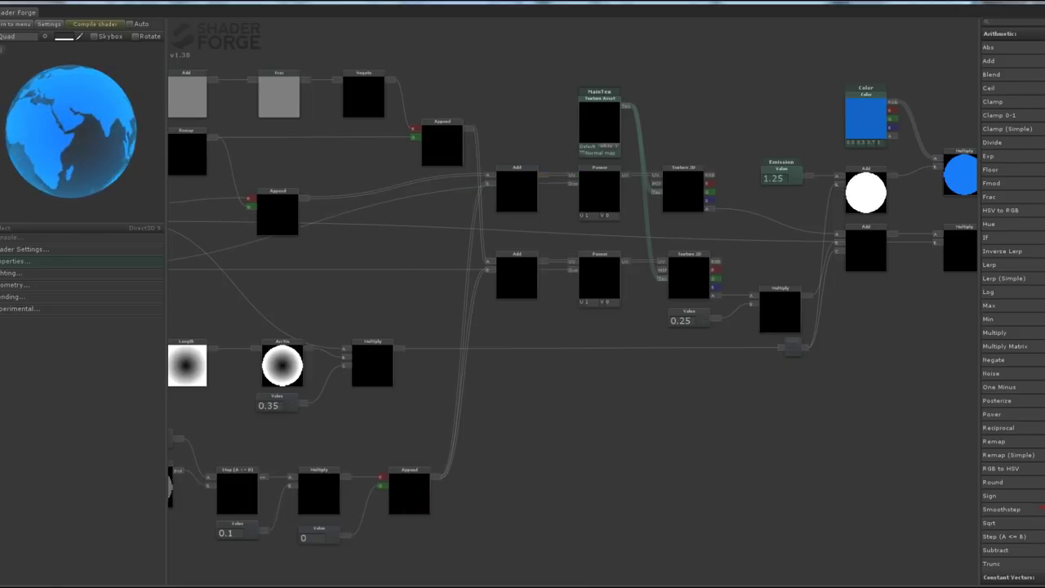
{"action": "left_click_drag", "start_coordinate": [327, 433], "coordinate": [859, 328]}
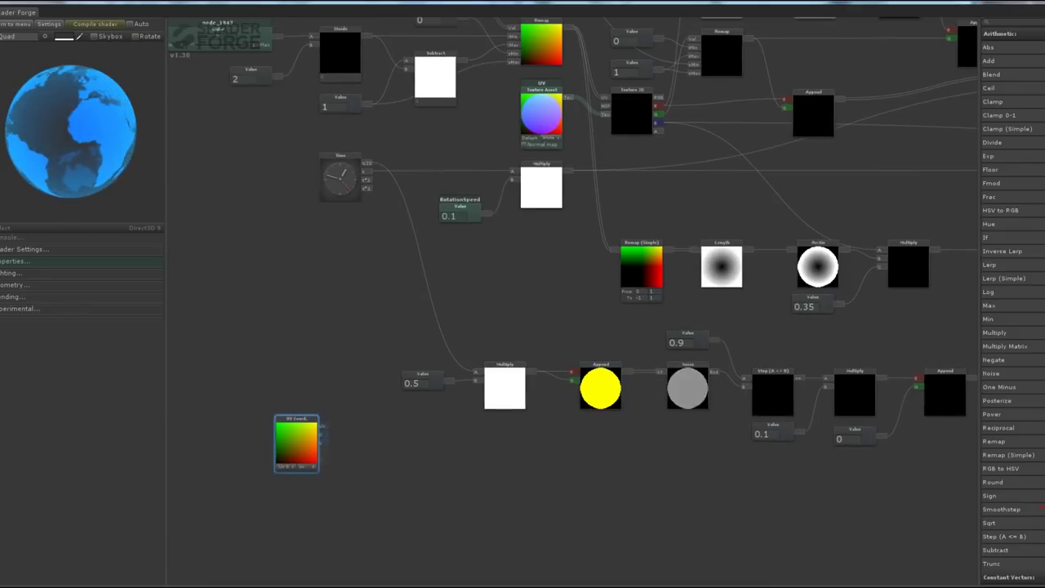
Pan the UV Coord through a new Panner and feed it into a Component Mask.
{"action": "left_click_drag", "start_coordinate": [990, 414], "coordinate": [389, 461]}
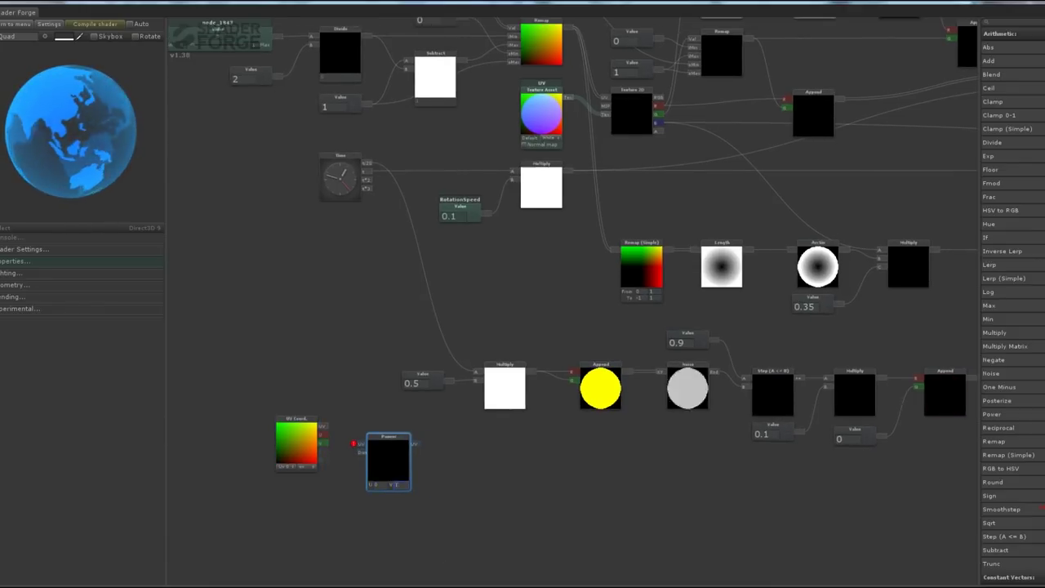
{"action": "mouse_move", "coordinate": [322, 427]}
{"action": "left_mouse_down"}
{"action": "mouse_move", "coordinate": [360, 444]}
{"action": "mouse_move", "coordinate": [379, 419]}
{"action": "mouse_move", "coordinate": [366, 427]}
{"action": "left_mouse_up"}
{"action": "left_click_drag", "start_coordinate": [480, 464], "coordinate": [450, 427]}
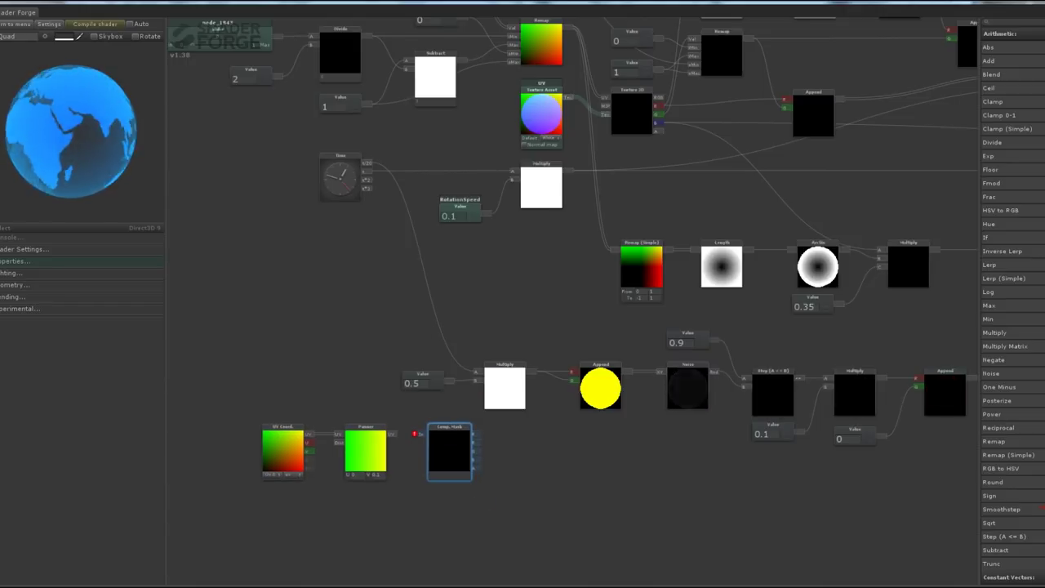
{"action": "left_click_drag", "start_coordinate": [385, 434], "coordinate": [422, 434]}
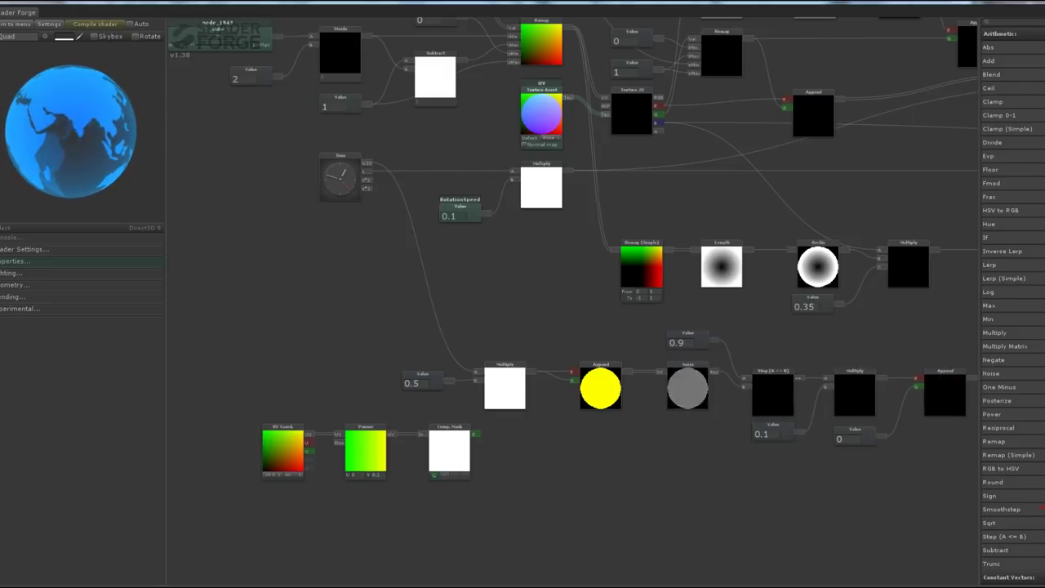
Multiply the masked value by a ScanlineDensity property of 128, then add a Sin node.
{"action": "left_click", "coordinate": [533, 457]}
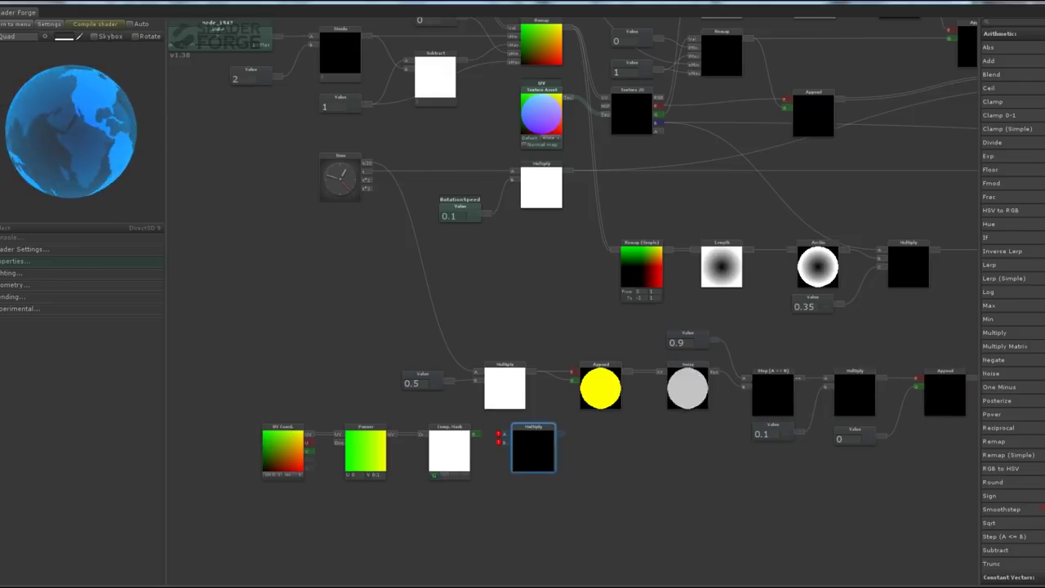
{"action": "left_click", "coordinate": [445, 510]}
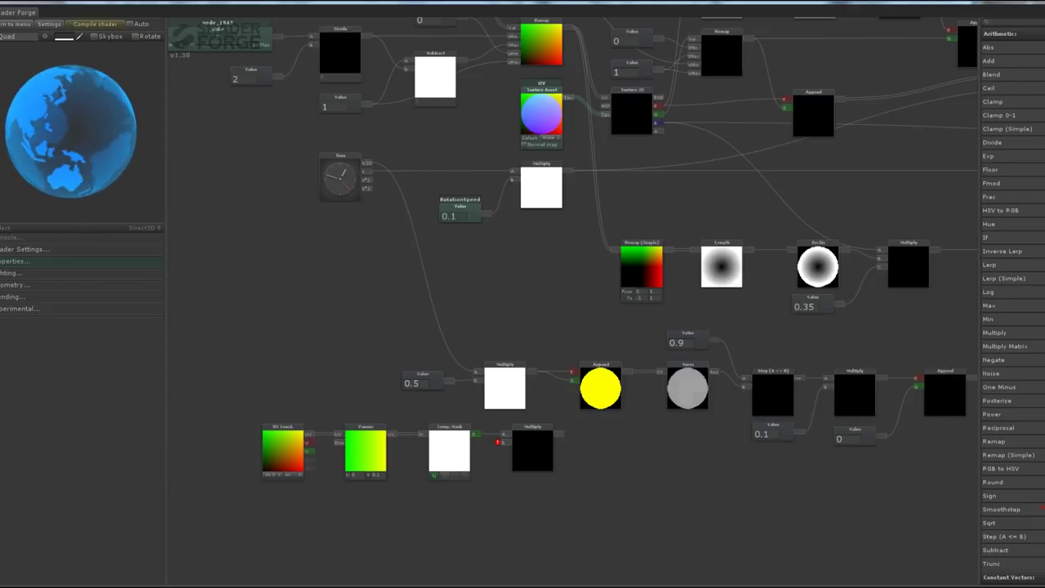
{"action": "right_click", "coordinate": [436, 513]}
{"action": "left_click", "coordinate": [448, 514]}
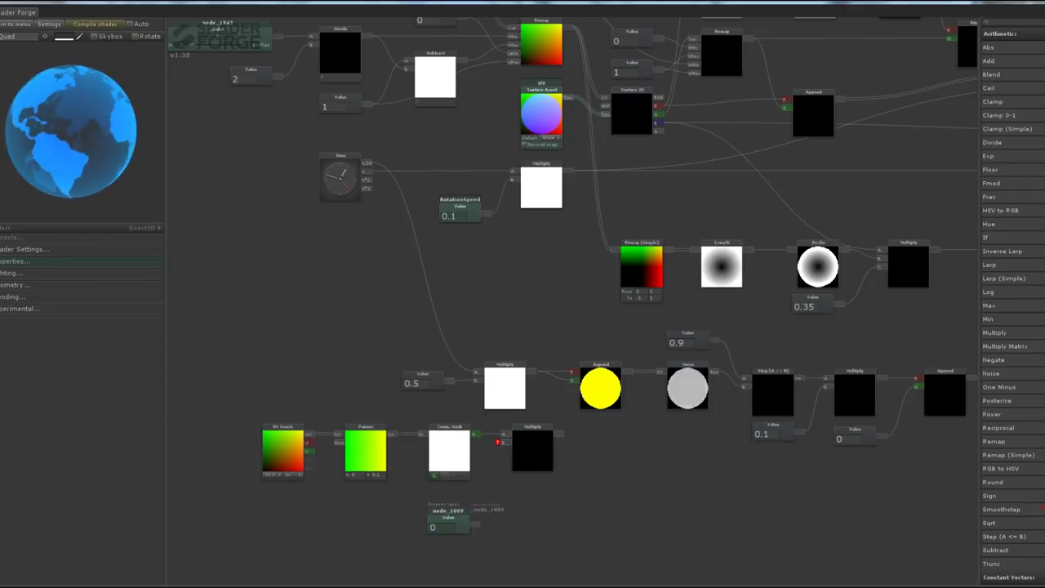
{"action": "scroll", "coordinate": [450, 499], "scroll_direction": "up", "scroll_amount": 3}
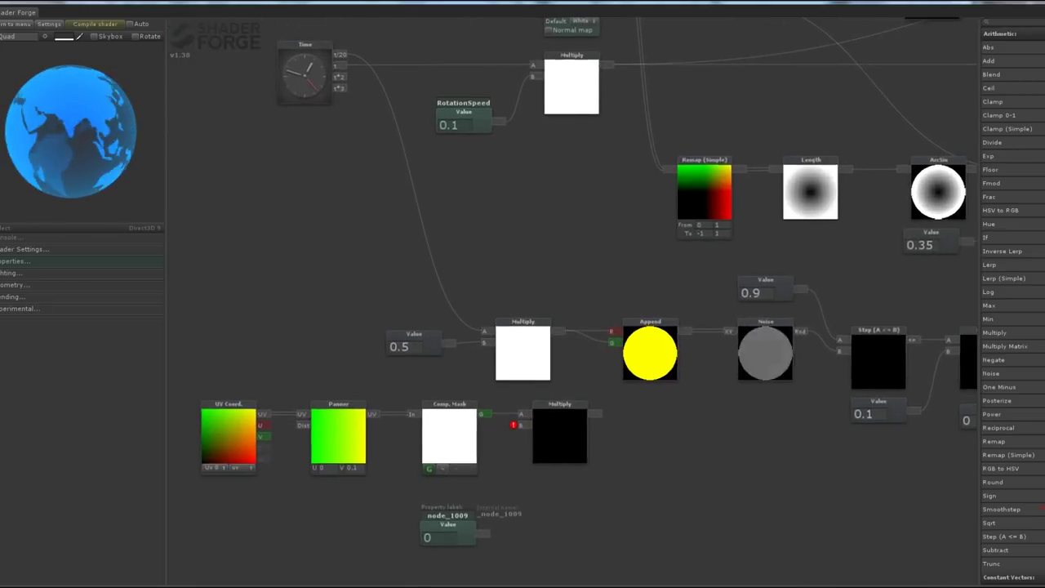
{"action": "type", "text": "Scanl"}
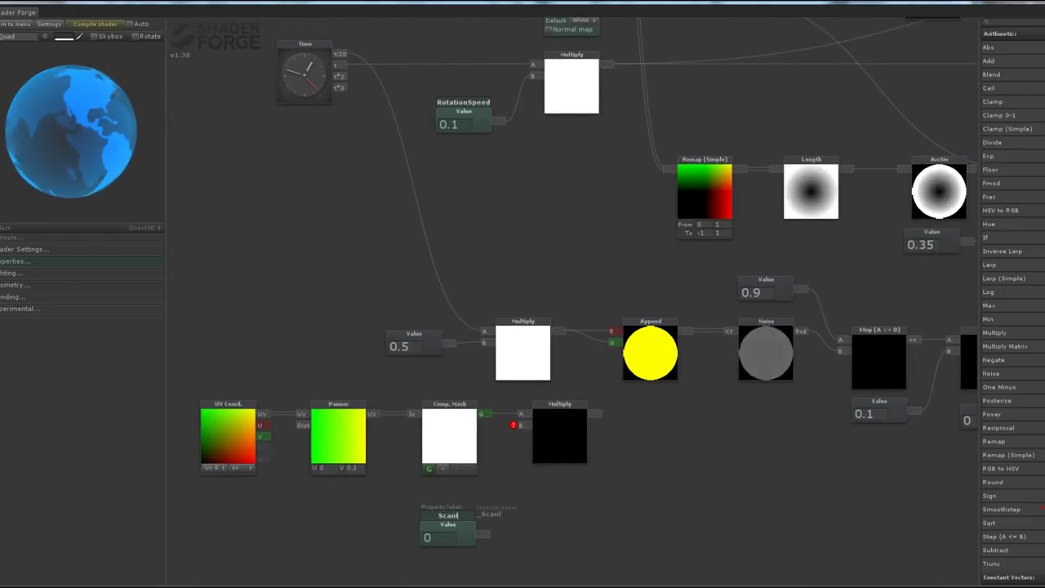
{"action": "type", "text": "Densit"}
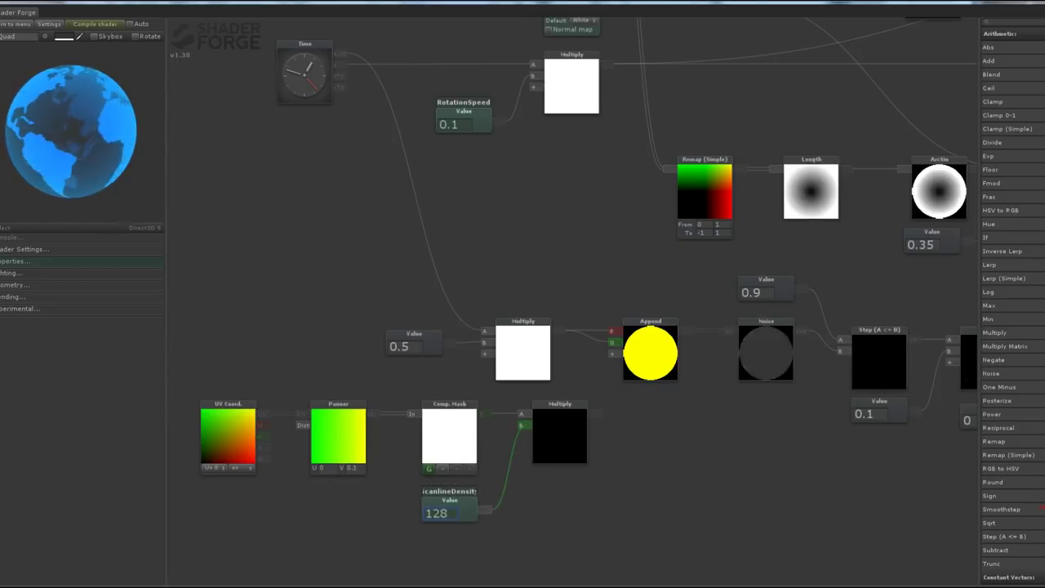
{"action": "mouse_move", "coordinate": [483, 534]}
{"action": "left_mouse_down"}
{"action": "mouse_move", "coordinate": [521, 424]}
{"action": "mouse_move", "coordinate": [583, 454]}
{"action": "mouse_move", "coordinate": [629, 430]}
{"action": "left_mouse_up"}
{"action": "left_click", "coordinate": [628, 460]}
{"action": "scroll", "coordinate": [727, 449], "scroll_direction": "down", "scroll_amount": 1}
Add an Abs node after Sin and reposition the scanline node row.
{"action": "left_click_drag", "start_coordinate": [678, 508], "coordinate": [234, 426]}
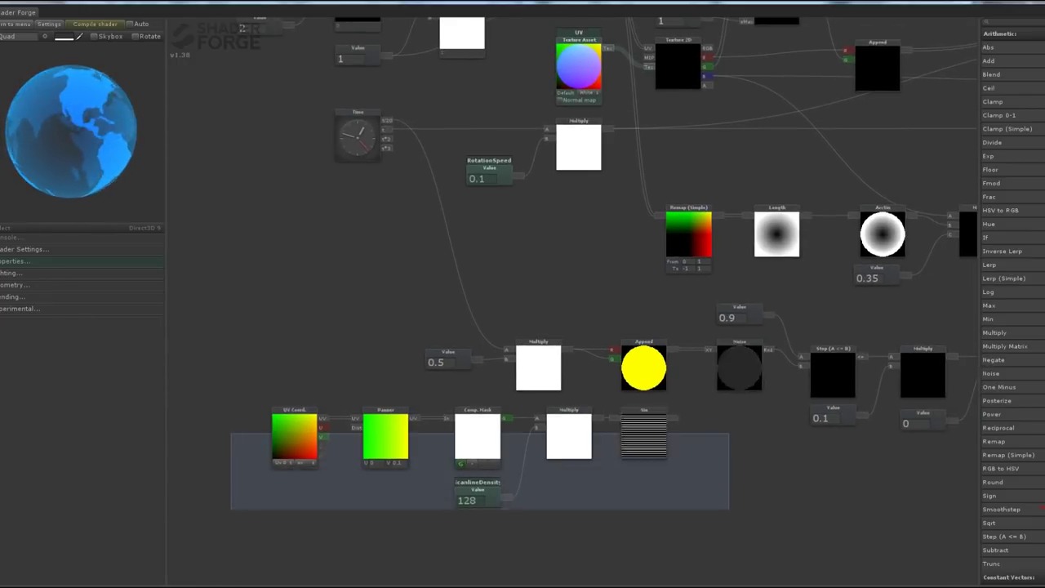
{"action": "left_click_drag", "start_coordinate": [478, 433], "coordinate": [444, 474]}
{"action": "scroll", "coordinate": [621, 458], "scroll_direction": "up", "scroll_amount": 2}
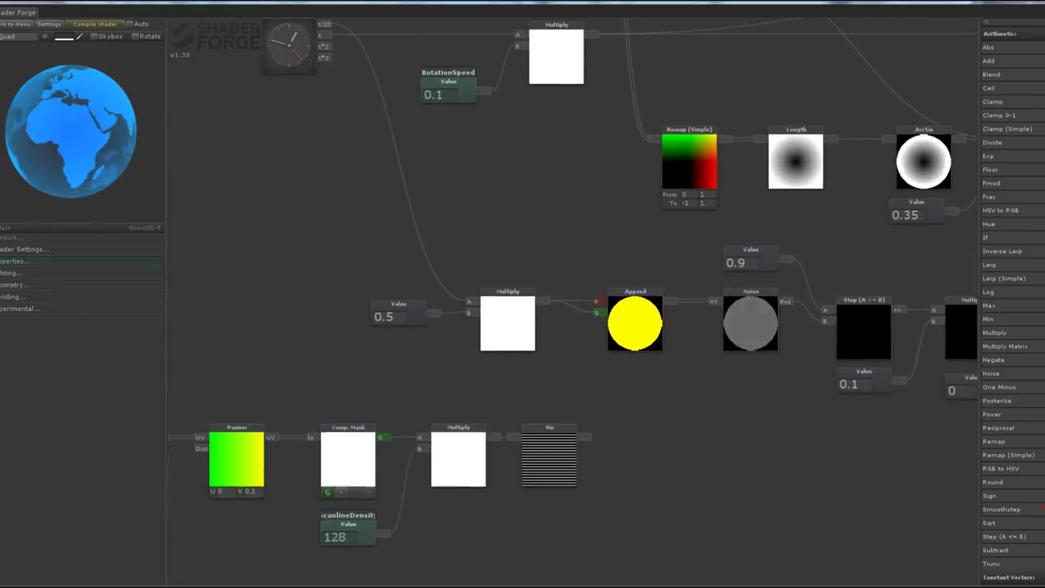
{"action": "left_click_drag", "start_coordinate": [581, 439], "coordinate": [601, 443]}
{"action": "left_click", "coordinate": [645, 449]}
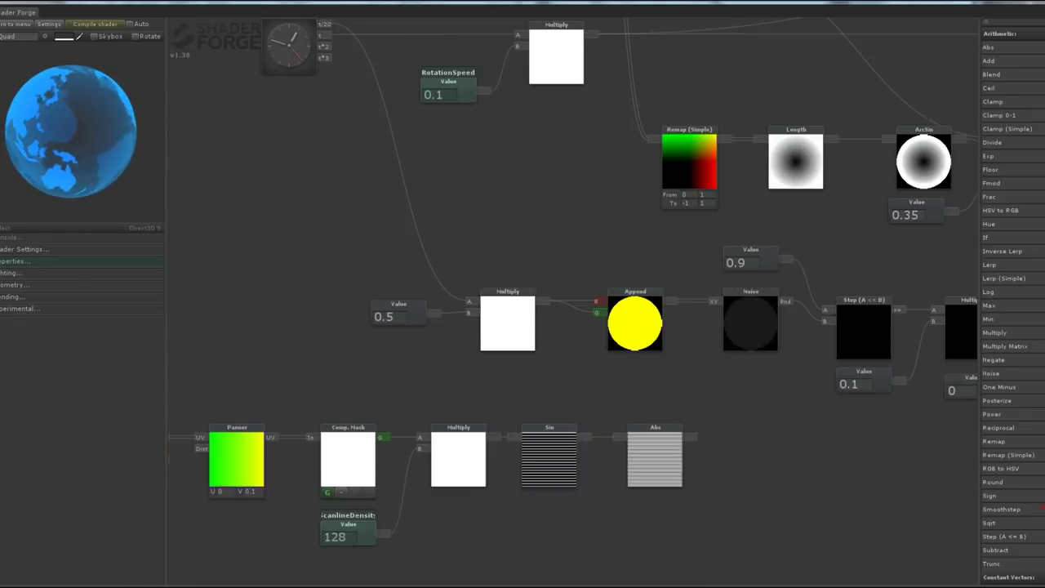
{"action": "scroll", "coordinate": [237, 343], "scroll_direction": "down", "scroll_amount": 2}
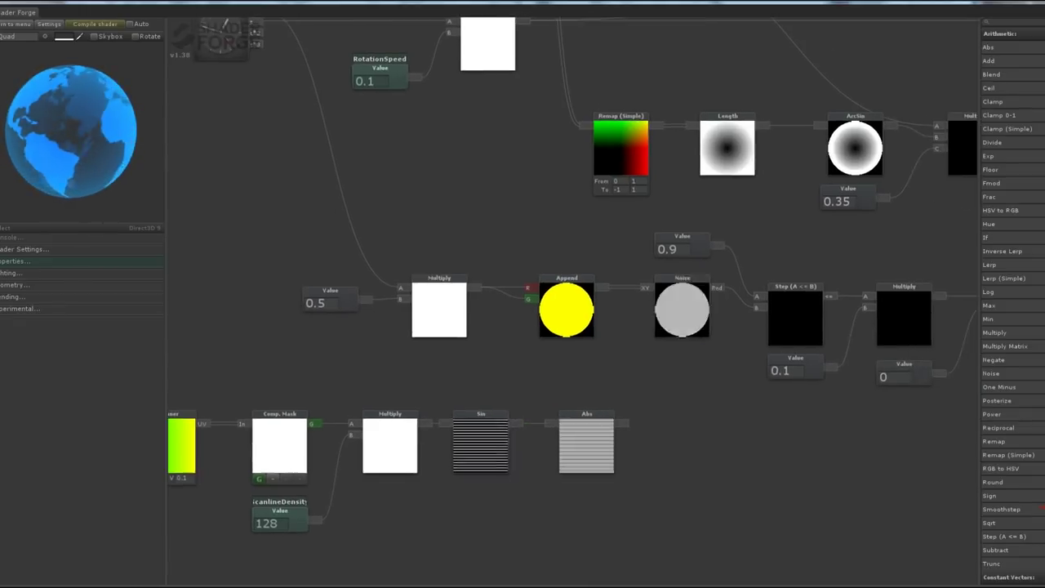
{"action": "scroll", "coordinate": [522, 326], "scroll_direction": "down", "scroll_amount": 1}
{"action": "left_click_drag", "start_coordinate": [198, 406], "coordinate": [735, 490]}
{"action": "left_click_drag", "start_coordinate": [483, 436], "coordinate": [631, 429]}
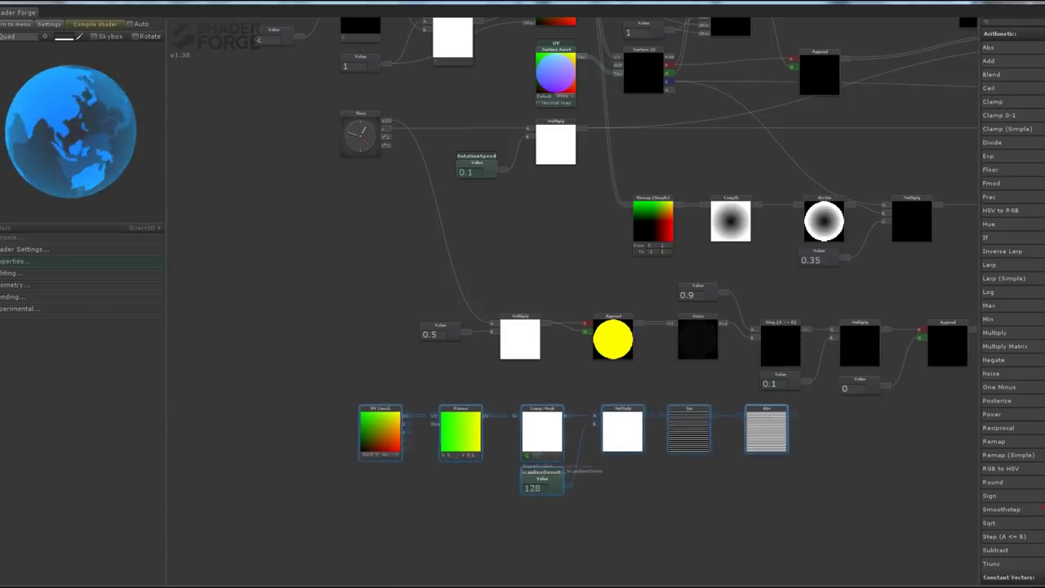
{"action": "scroll", "coordinate": [828, 414], "scroll_direction": "up", "scroll_amount": 2}
{"action": "left_click", "coordinate": [827, 414]}
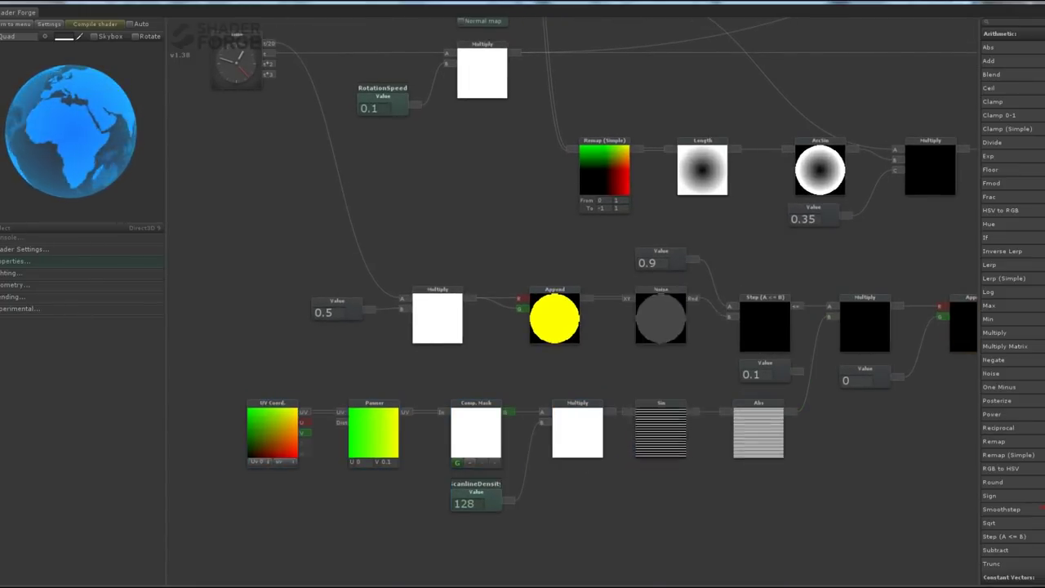
Replace the old 0.1 constant with a NoiseStrength property set to 0.1.
{"action": "right_click", "coordinate": [782, 416]}
{"action": "left_click", "coordinate": [809, 445]}
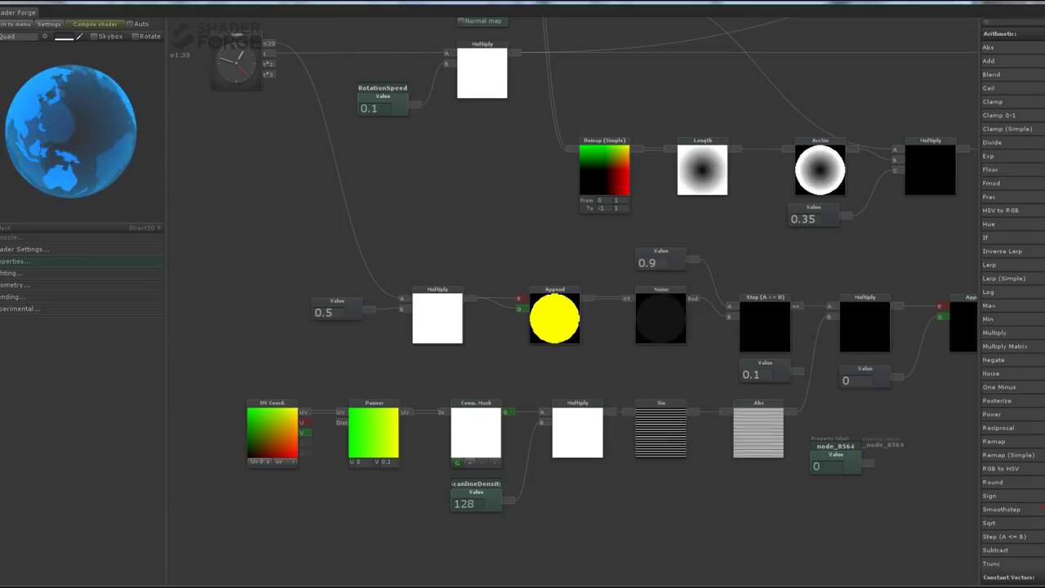
{"action": "type", "text": "NoiseStrength"}
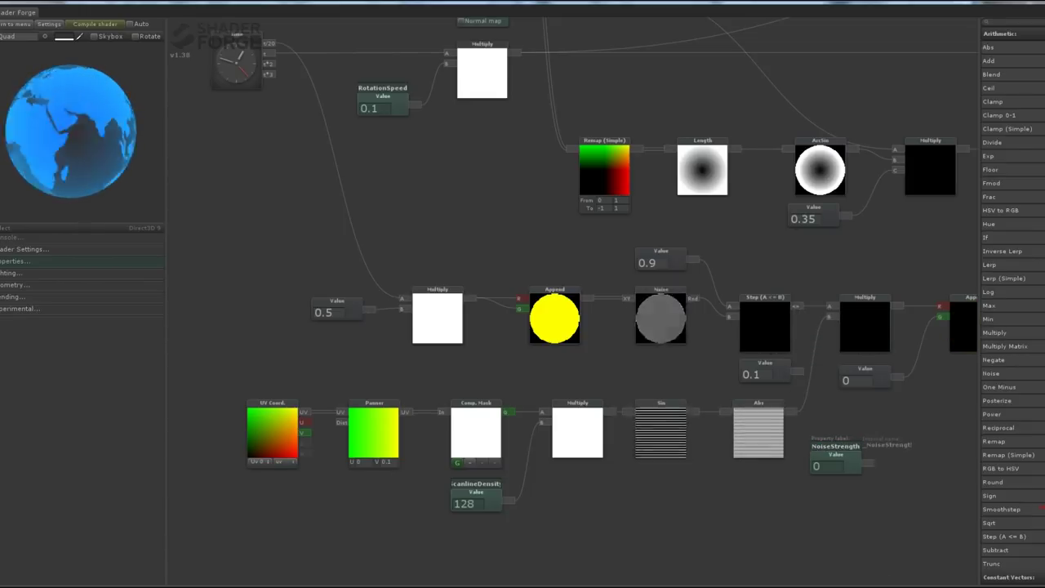
{"action": "left_click", "coordinate": [825, 465]}
{"action": "type", "text": "0.1"}
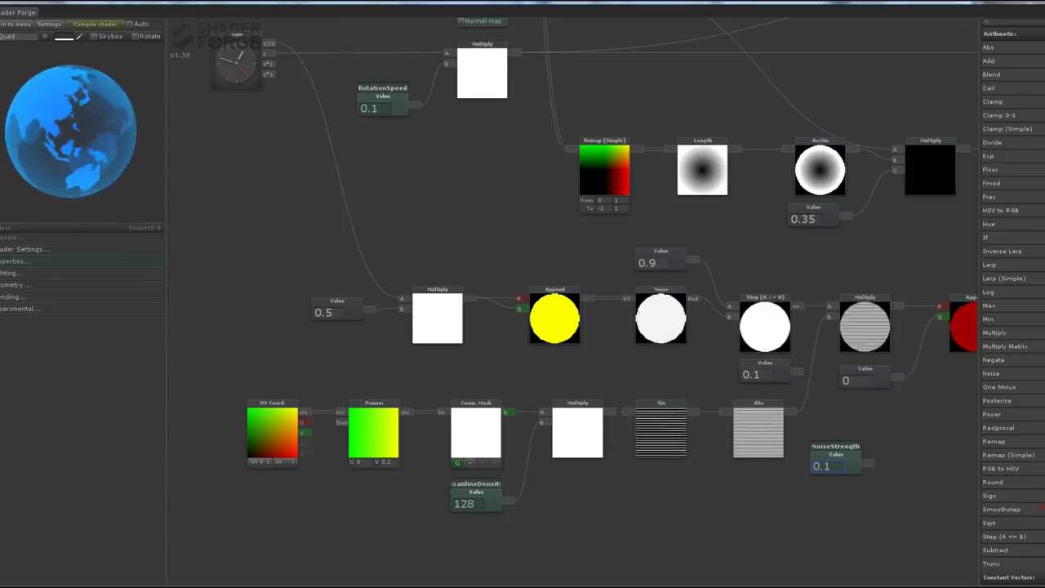
{"action": "left_click", "coordinate": [764, 371]}
{"action": "left_click_drag", "start_coordinate": [835, 447], "coordinate": [764, 369]}
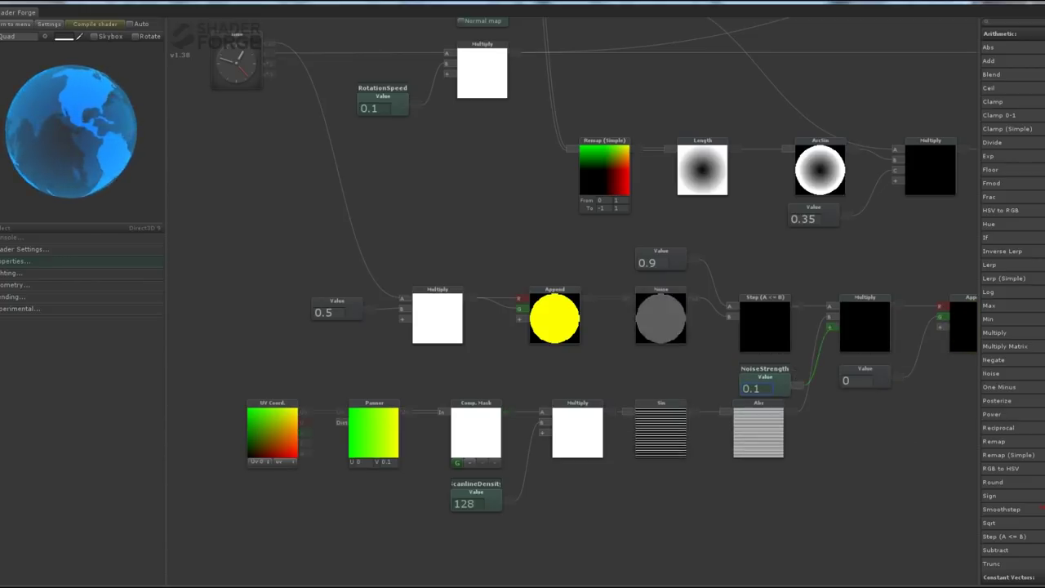
Shift the bottom scanline row and add a Multiply node fed by Abs.
{"action": "mouse_move", "coordinate": [843, 469]}
{"action": "left_mouse_down"}
{"action": "mouse_move", "coordinate": [750, 428]}
{"action": "mouse_move", "coordinate": [237, 396]}
{"action": "left_mouse_up"}
{"action": "left_click_drag", "start_coordinate": [476, 433], "coordinate": [484, 442]}
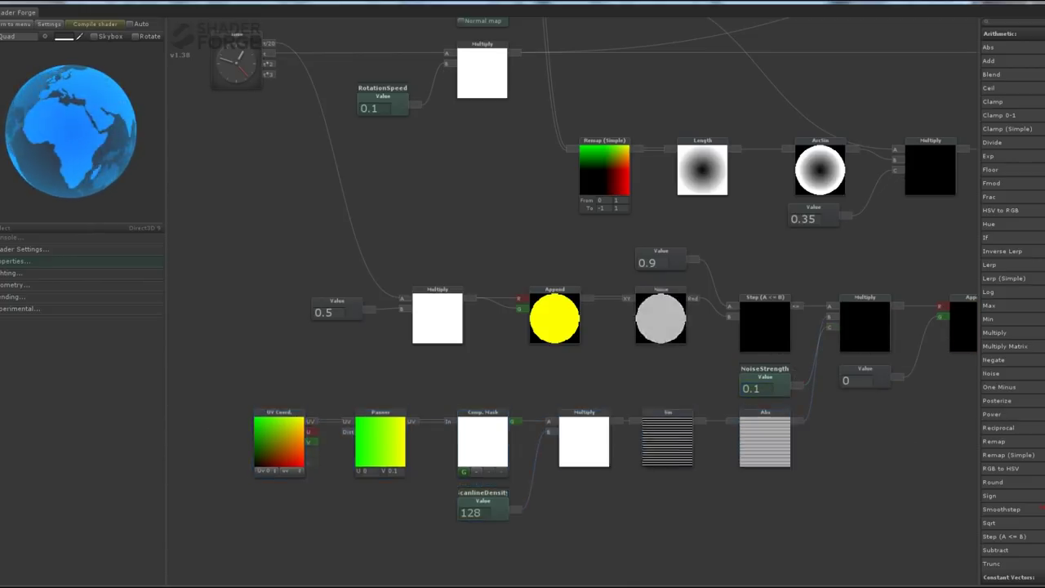
{"action": "middle_click_drag", "start_coordinate": [572, 531], "coordinate": [474, 534]}
{"action": "middle_click_drag", "start_coordinate": [571, 531], "coordinate": [560, 534]}
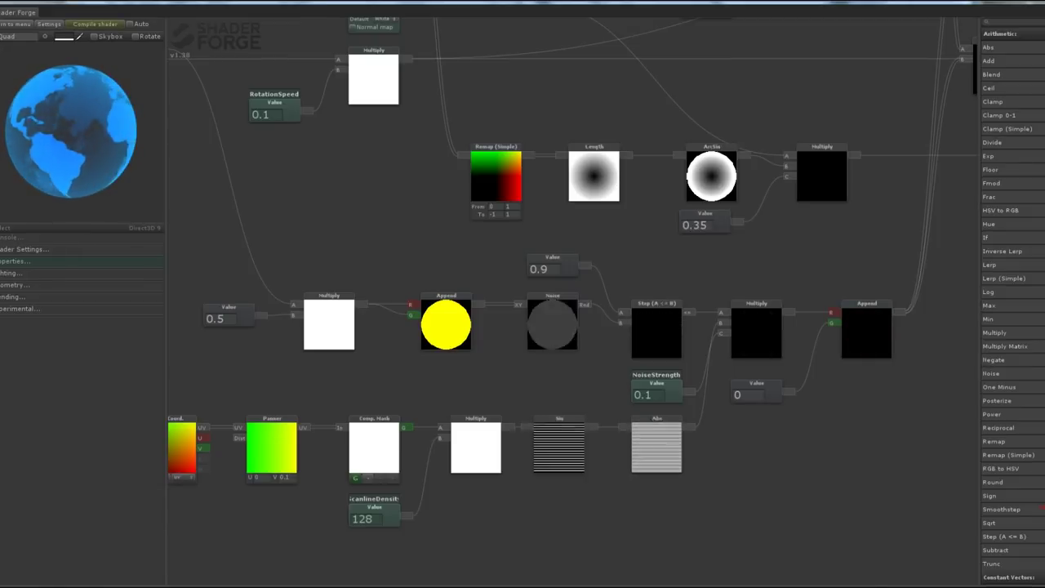
{"action": "mouse_move", "coordinate": [560, 534]}
{"action": "middle_mouse_down"}
{"action": "mouse_move", "coordinate": [521, 522]}
{"action": "mouse_move", "coordinate": [519, 510]}
{"action": "middle_mouse_up"}
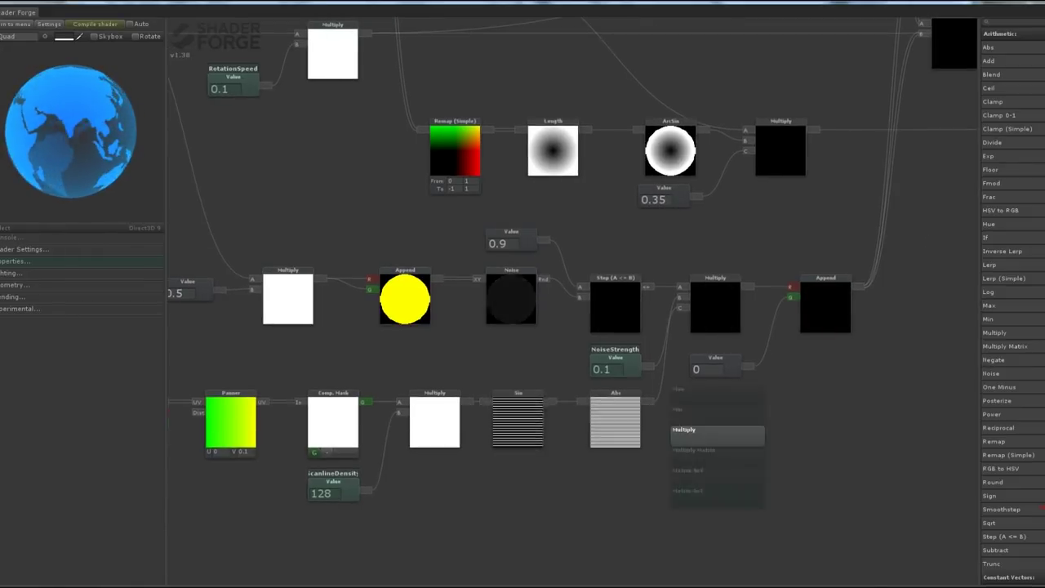
{"action": "left_click", "coordinate": [717, 441]}
{"action": "left_click_drag", "start_coordinate": [660, 400], "coordinate": [678, 426]}
Connect Abs to the new Multiply and add a Scanline property of 0.5 beside it.
{"action": "middle_click_drag", "start_coordinate": [519, 510], "coordinate": [537, 502]}
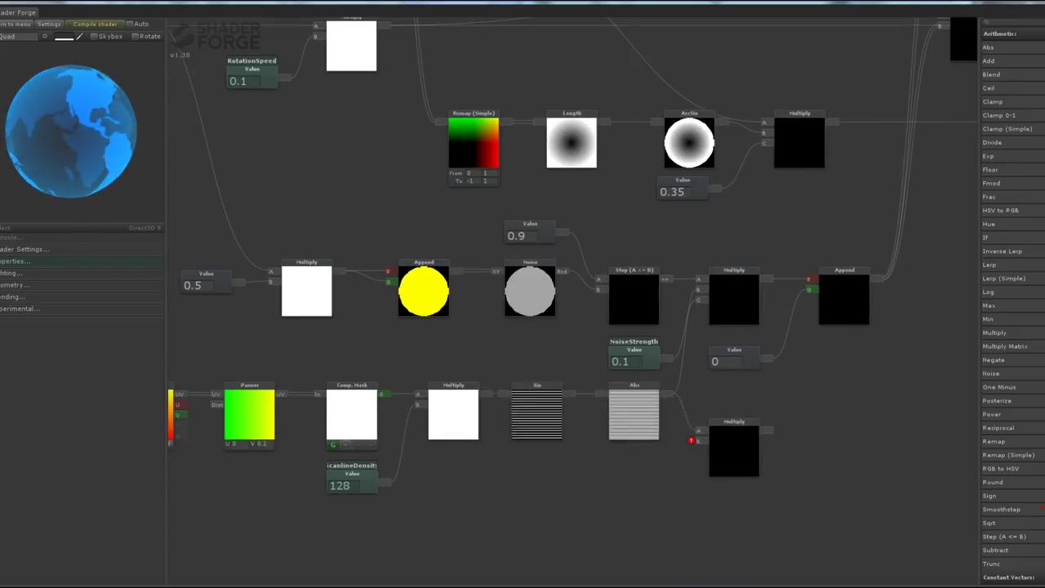
{"action": "right_click", "coordinate": [576, 369]}
{"action": "left_click", "coordinate": [621, 516]}
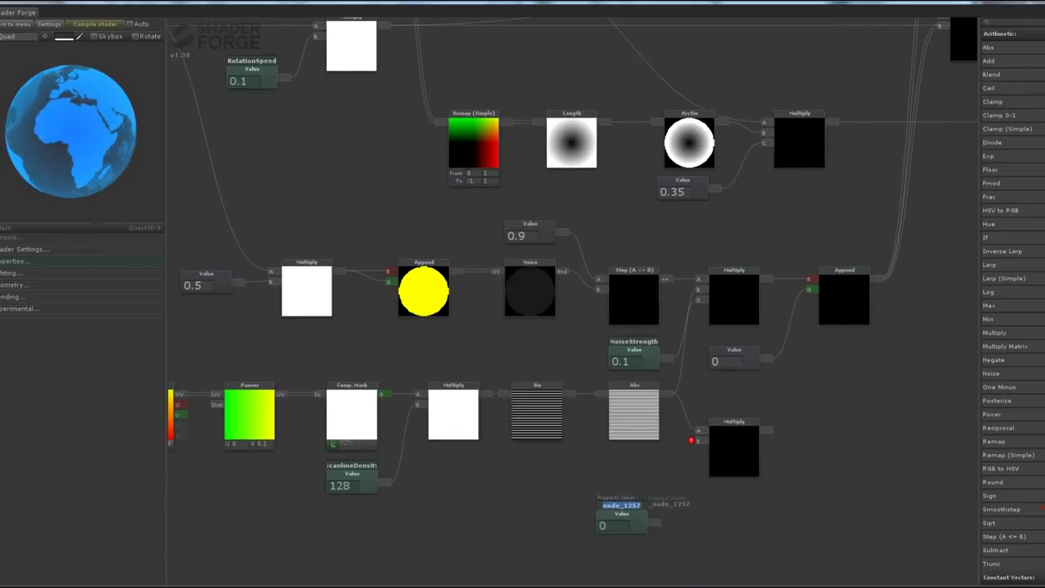
{"action": "type", "text": "Scanline"}
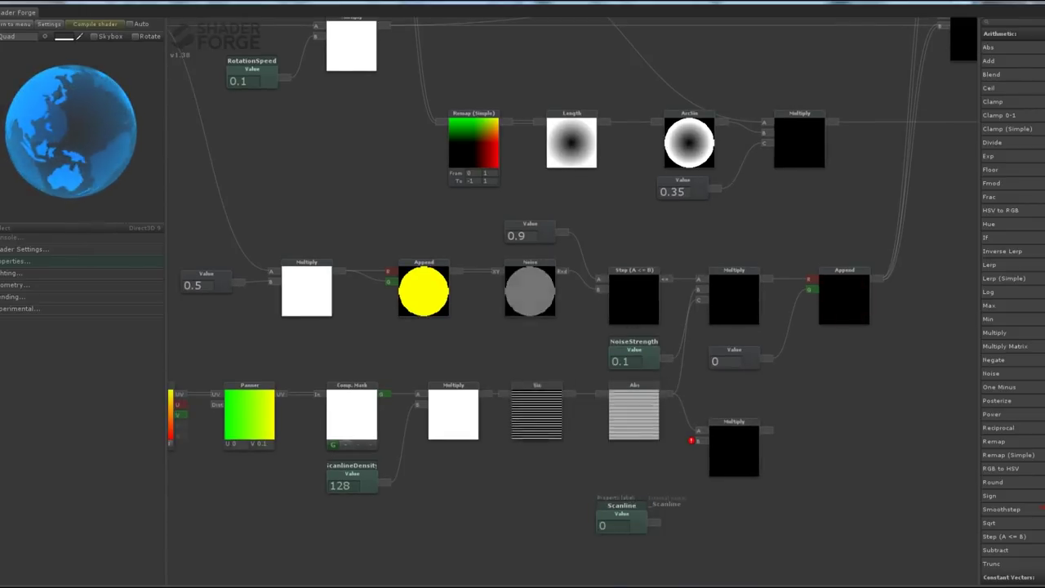
{"action": "type", "text": "0.5"}
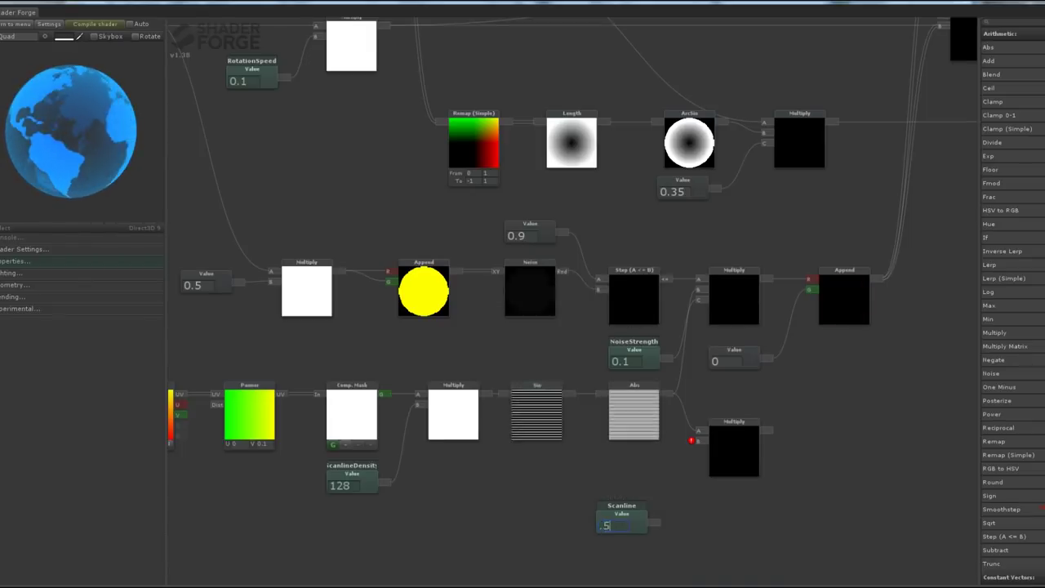
{"action": "left_click_drag", "start_coordinate": [621, 506], "coordinate": [635, 457]}
{"action": "left_click_drag", "start_coordinate": [817, 367], "coordinate": [531, 417]}
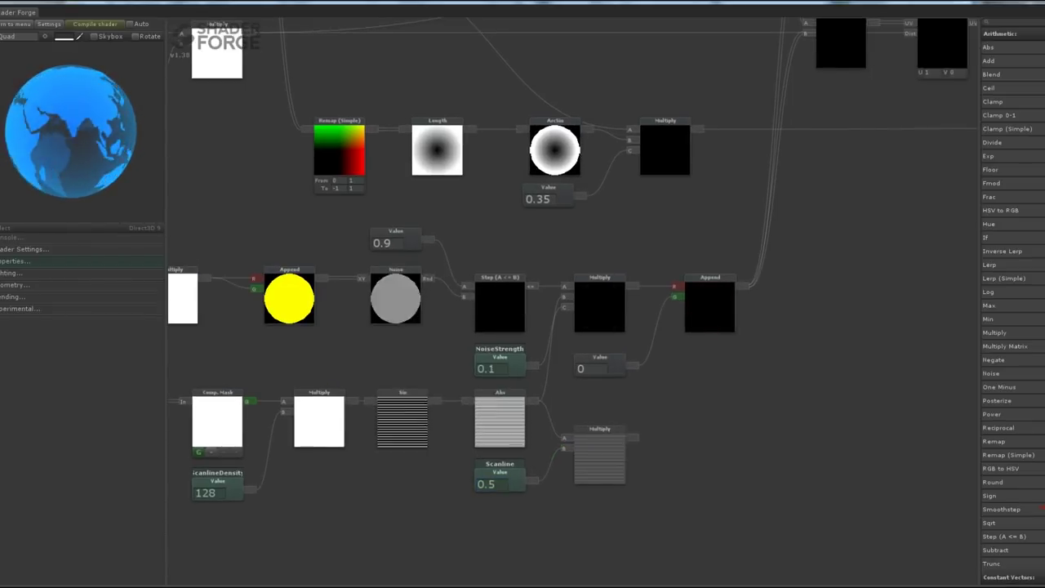
Route the scanline Multiply through a relay node into the lower Add.
{"action": "scroll", "coordinate": [523, 327], "scroll_direction": "down", "scroll_amount": 2}
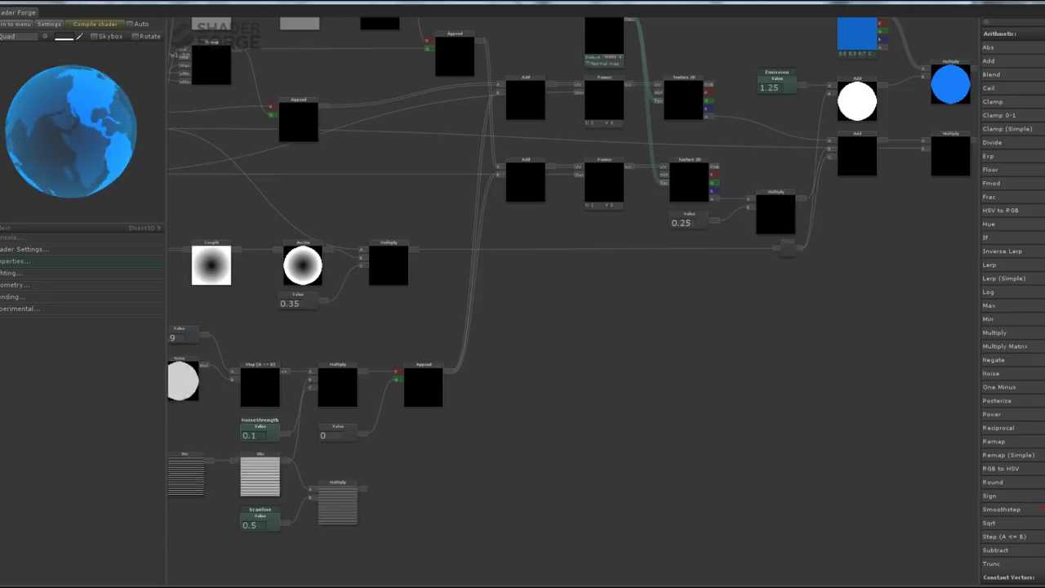
{"action": "right_click", "coordinate": [605, 428]}
{"action": "left_click", "coordinate": [633, 448]}
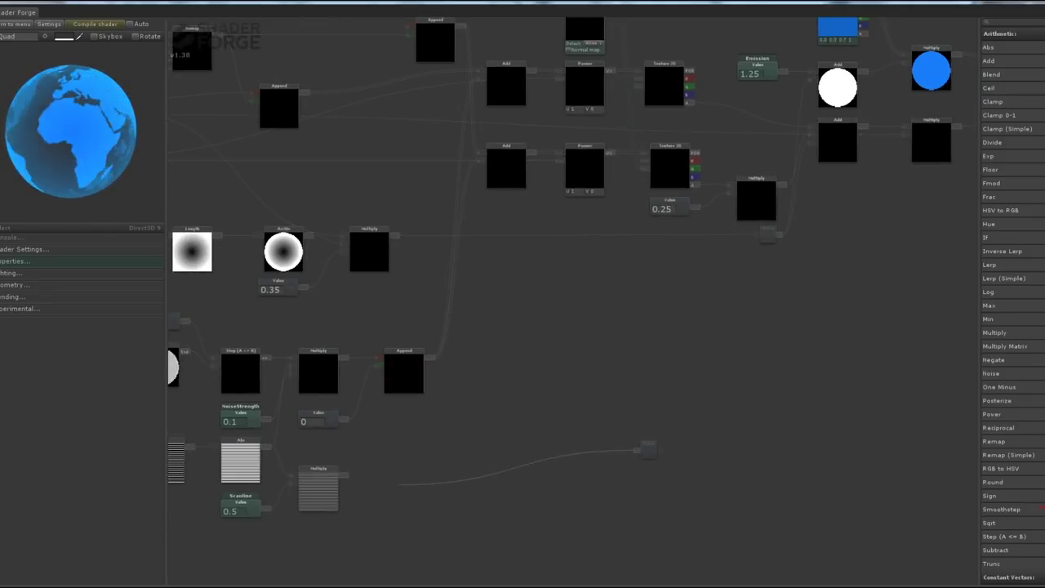
{"action": "mouse_move", "coordinate": [648, 449]}
{"action": "left_mouse_down"}
{"action": "mouse_move", "coordinate": [792, 482]}
{"action": "mouse_move", "coordinate": [817, 271]}
{"action": "left_mouse_up"}
Insert a Clamp 0-1 between the lower Add and the final Multiply, spacing nodes out.
{"action": "scroll", "coordinate": [816, 245], "scroll_direction": "up", "scroll_amount": 3}
{"action": "left_click_drag", "start_coordinate": [1004, 115], "coordinate": [748, 270]}
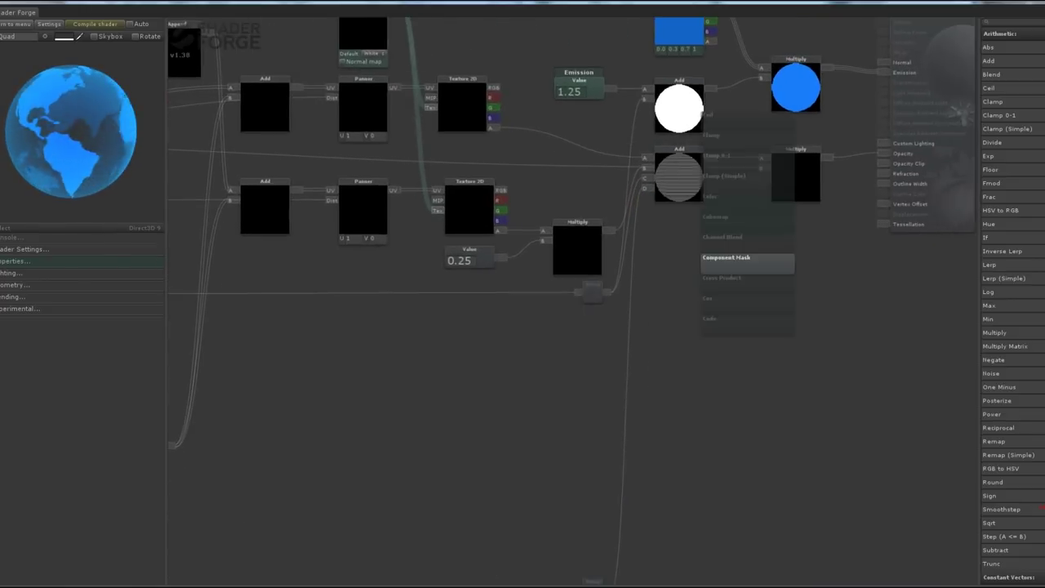
{"action": "left_click_drag", "start_coordinate": [707, 155], "coordinate": [713, 254]}
{"action": "left_click_drag", "start_coordinate": [781, 254], "coordinate": [761, 167]}
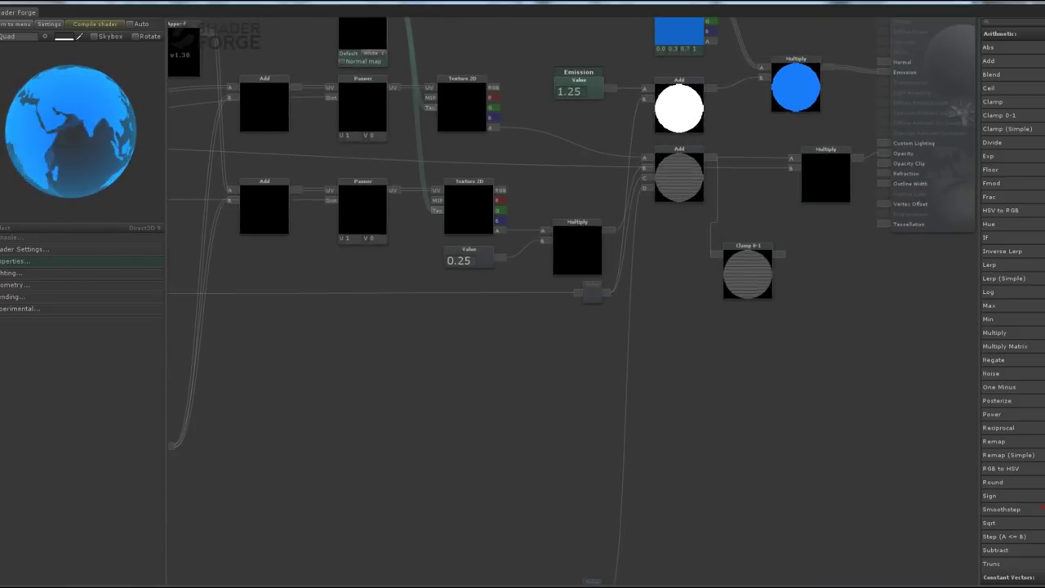
{"action": "left_click_drag", "start_coordinate": [748, 245], "coordinate": [767, 149]}
{"action": "left_click_drag", "start_coordinate": [653, 368], "coordinate": [465, 386]}
{"action": "left_click_drag", "start_coordinate": [744, 31], "coordinate": [858, 26]}
{"action": "left_click_drag", "start_coordinate": [638, 168], "coordinate": [714, 167]}
{"action": "left_click_drag", "start_coordinate": [579, 168], "coordinate": [597, 167]}
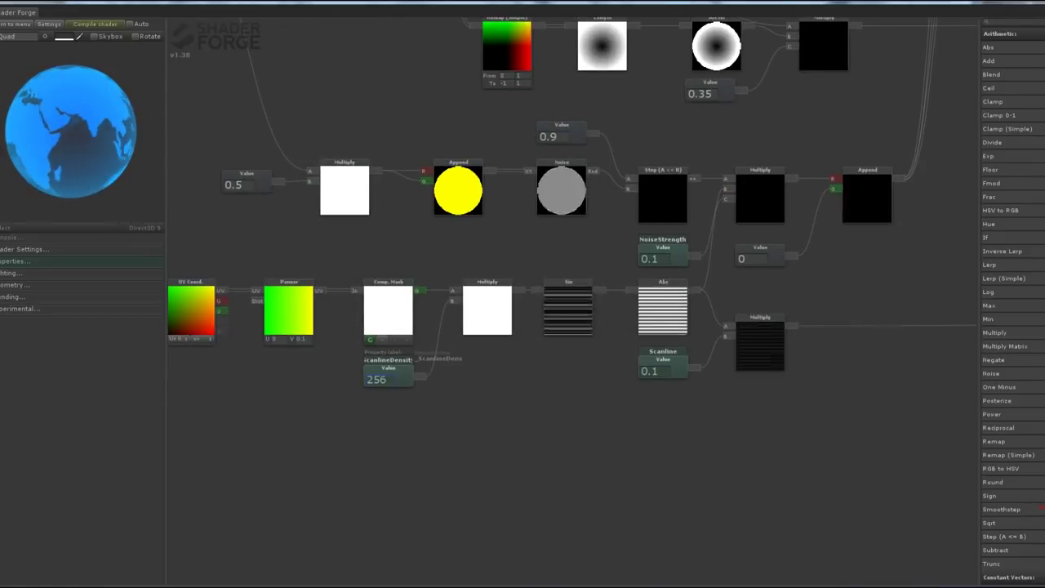
Lower NoiseStrength to 0.01.
{"action": "left_click", "coordinate": [653, 258]}
{"action": "type", "text": "0.01"}
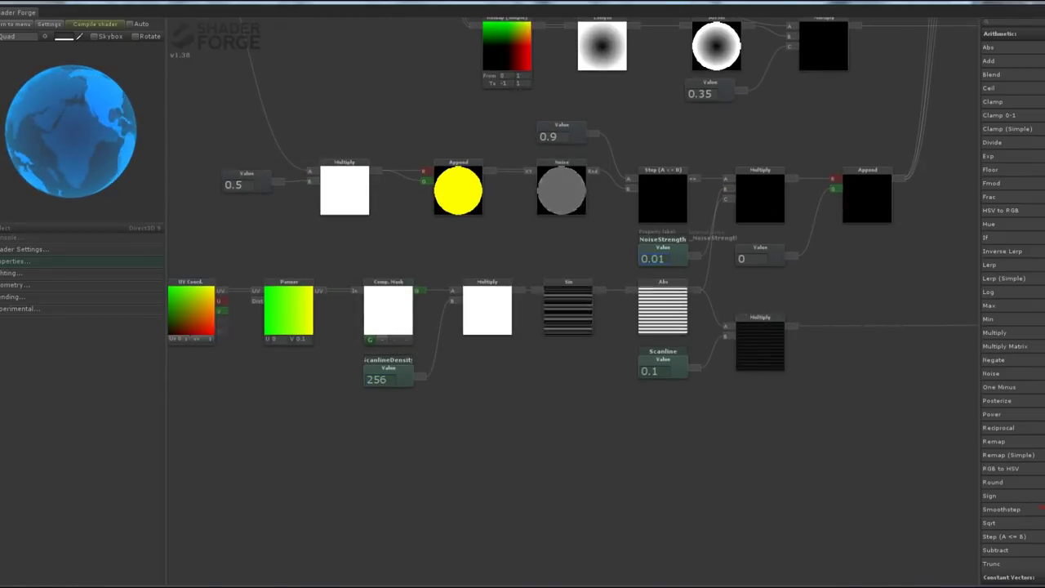
{"action": "key", "text": "Return"}
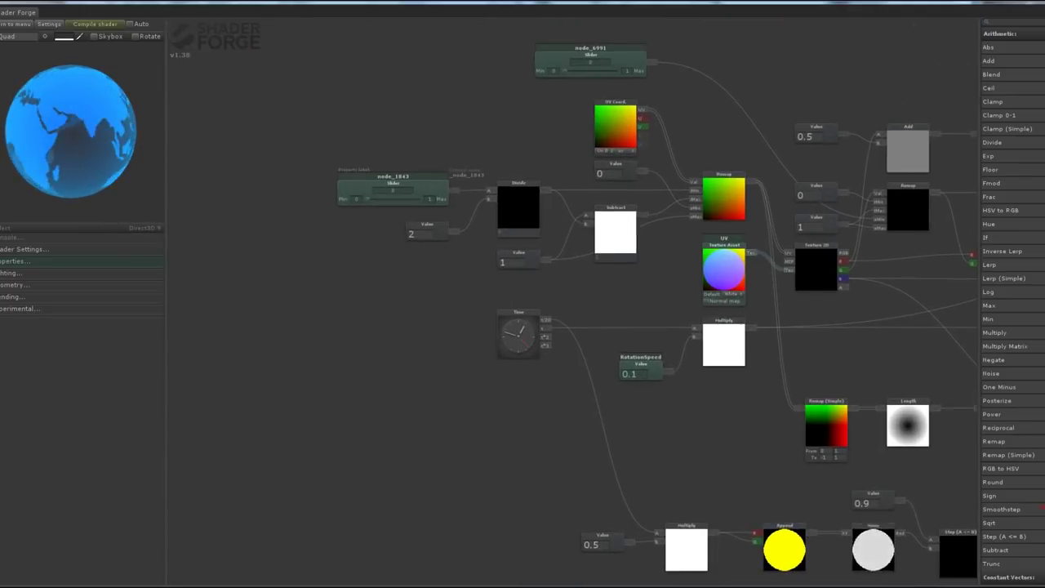
Name the new node Fadeout and wire node_6991 through a One Minus into it.
{"action": "left_click_drag", "start_coordinate": [589, 49], "coordinate": [626, 55]}
{"action": "type", "text": "Fadeout"}
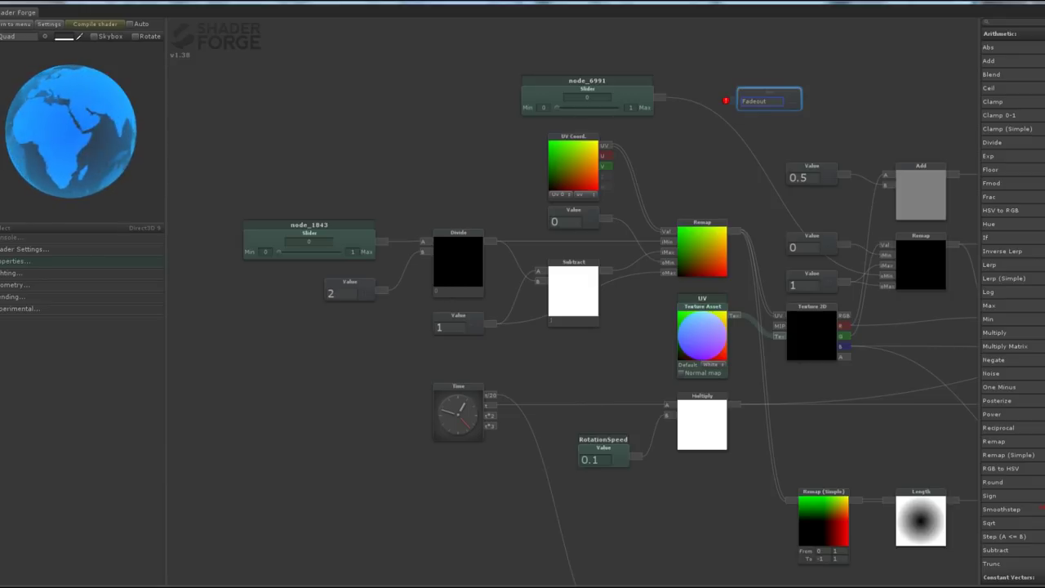
{"action": "key", "text": "Return"}
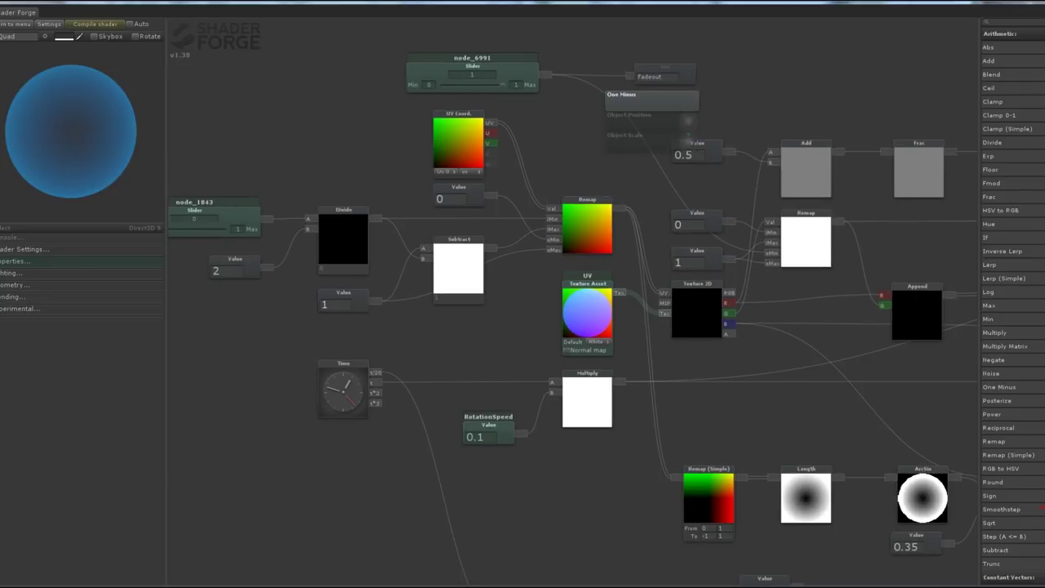
{"action": "left_click", "coordinate": [652, 81]}
{"action": "left_click_drag", "start_coordinate": [666, 76], "coordinate": [746, 80]}
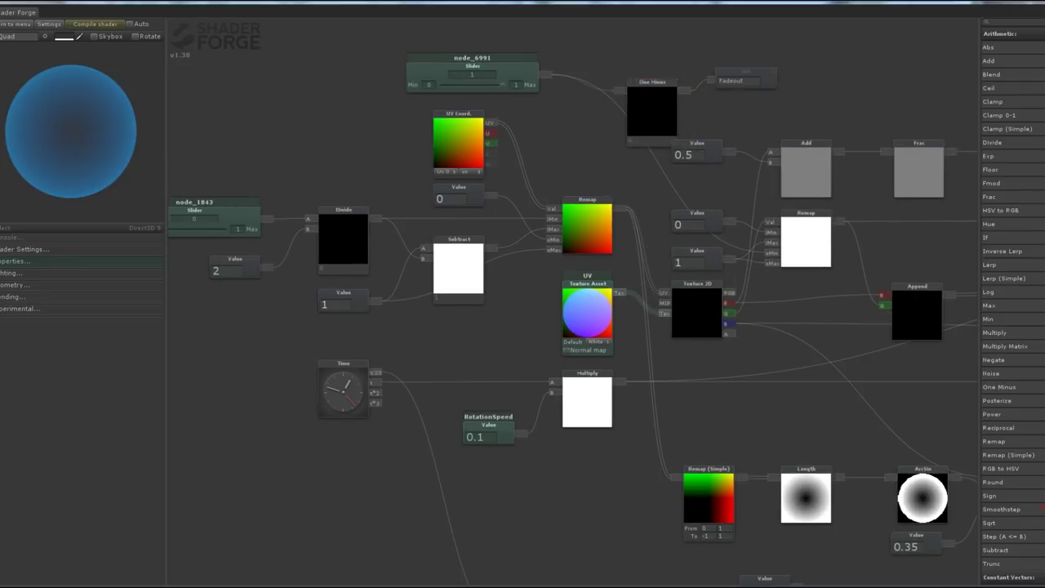
{"action": "left_click_drag", "start_coordinate": [652, 82], "coordinate": [644, 61]}
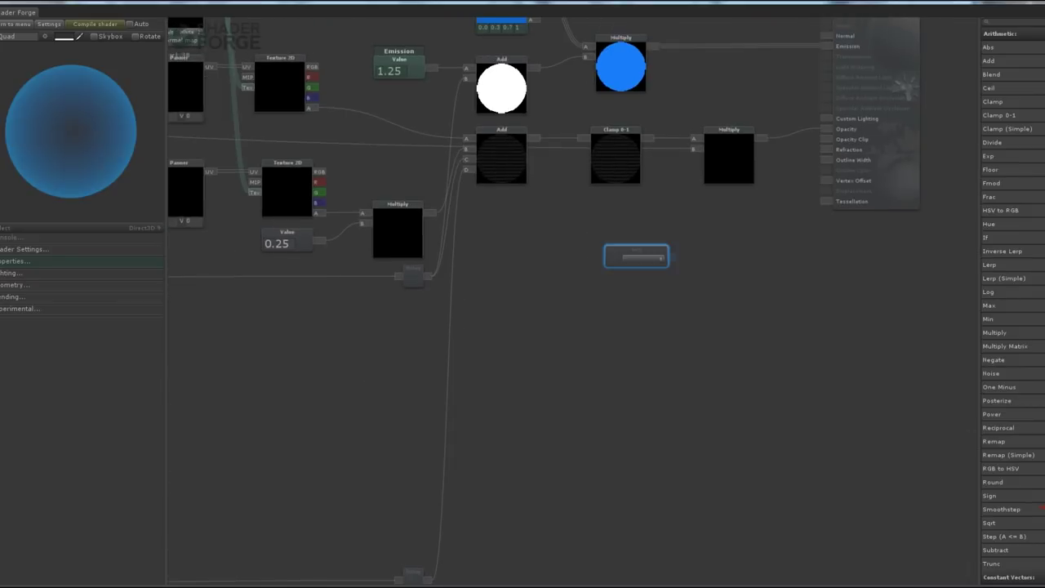
Shift the output-side nodes right and move Clamp 0-1, Multiply and One Minus down.
{"action": "mouse_move", "coordinate": [637, 257]}
{"action": "left_mouse_down"}
{"action": "mouse_move", "coordinate": [605, 210]}
{"action": "mouse_move", "coordinate": [693, 149]}
{"action": "left_mouse_up"}
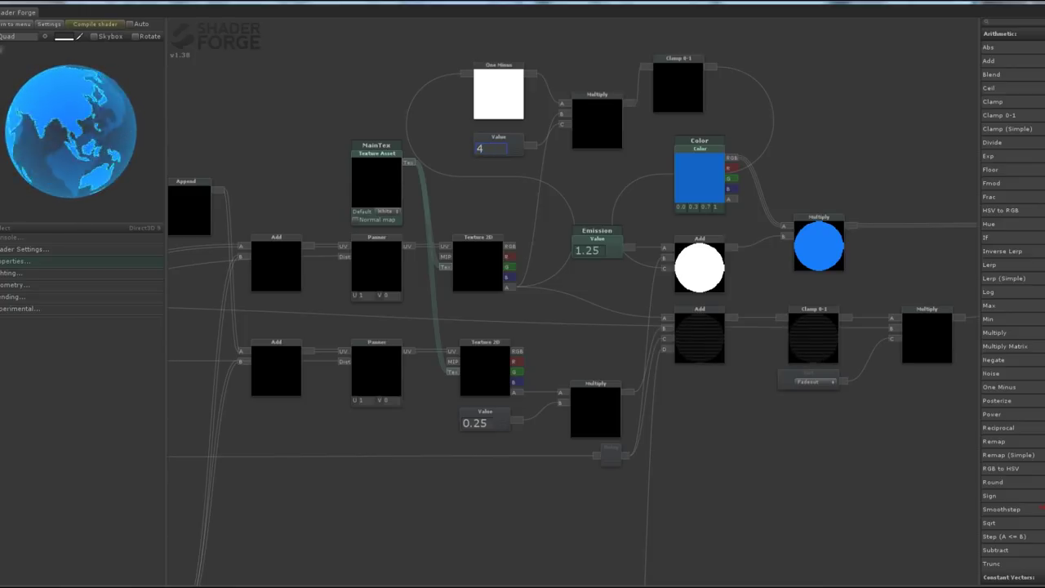
{"action": "left_click_drag", "start_coordinate": [735, 172], "coordinate": [571, 151]}
{"action": "left_click_drag", "start_coordinate": [919, 152], "coordinate": [431, 295], "text": "alt"}
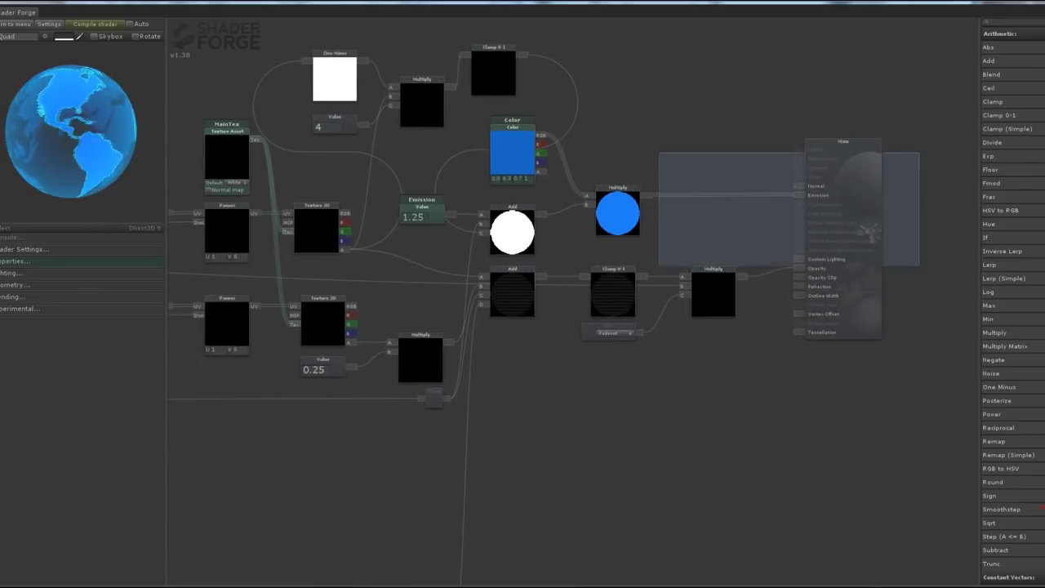
{"action": "left_click_drag", "start_coordinate": [512, 232], "coordinate": [635, 230]}
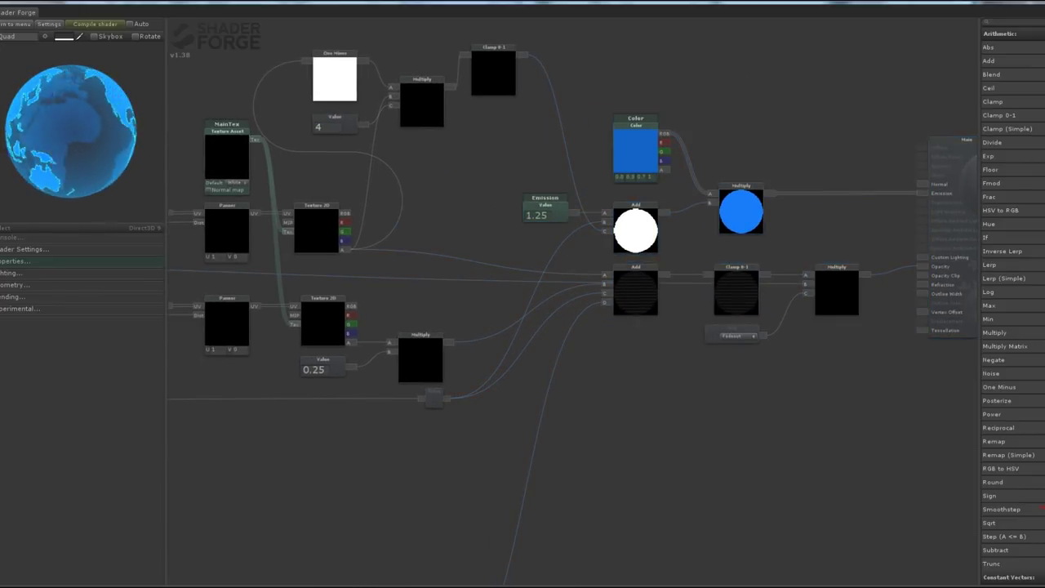
{"action": "left_click_drag", "start_coordinate": [493, 49], "coordinate": [546, 122]}
{"action": "left_click_drag", "start_coordinate": [422, 79], "coordinate": [470, 131]}
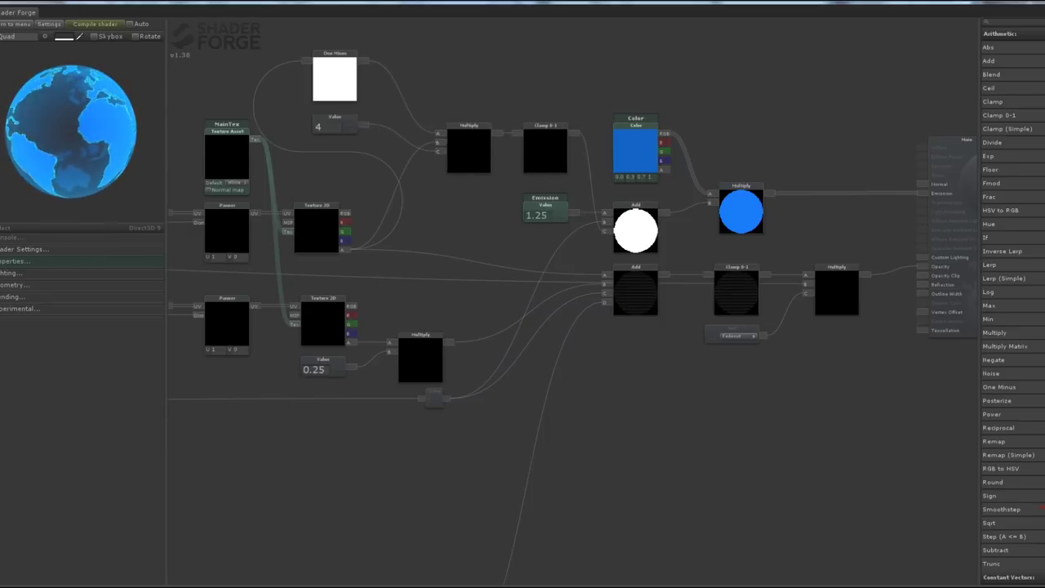
{"action": "left_click_drag", "start_coordinate": [335, 53], "coordinate": [388, 125]}
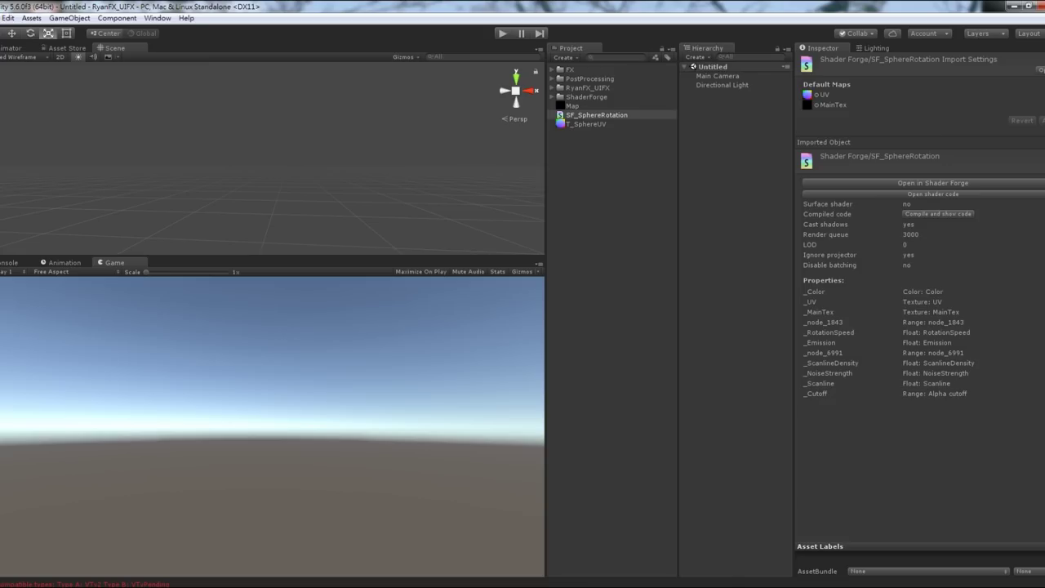
Create a SphereRotation material using the Shader Forge/SF_SphereRotation shader.
{"action": "right_click", "coordinate": [592, 163]}
{"action": "mouse_move", "coordinate": [621, 169]}
{"action": "left_click", "coordinate": [770, 299]}
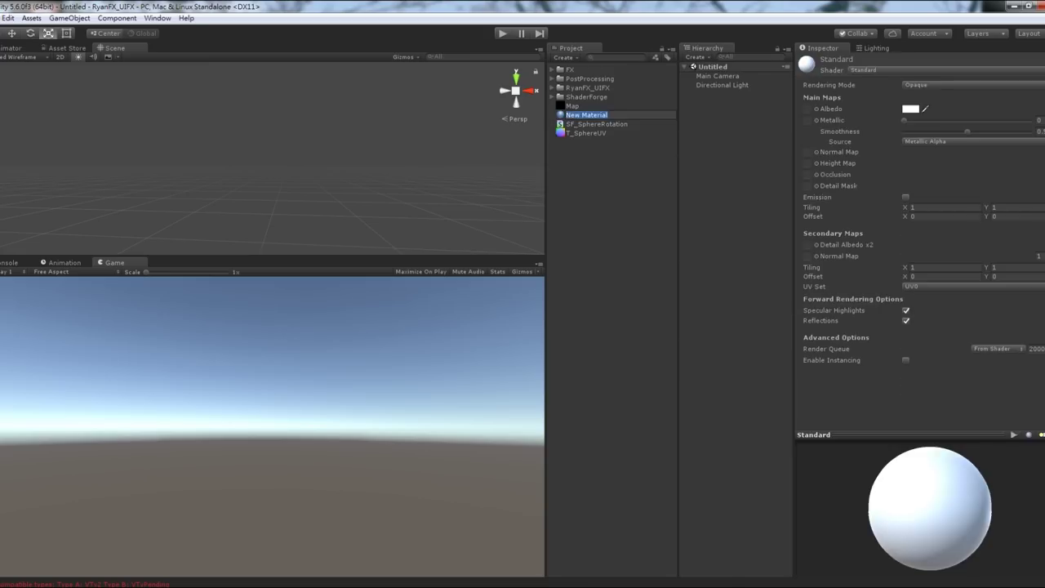
{"action": "type", "text": "SphereRotation"}
{"action": "key", "text": "Return"}
{"action": "left_click", "coordinate": [863, 70]}
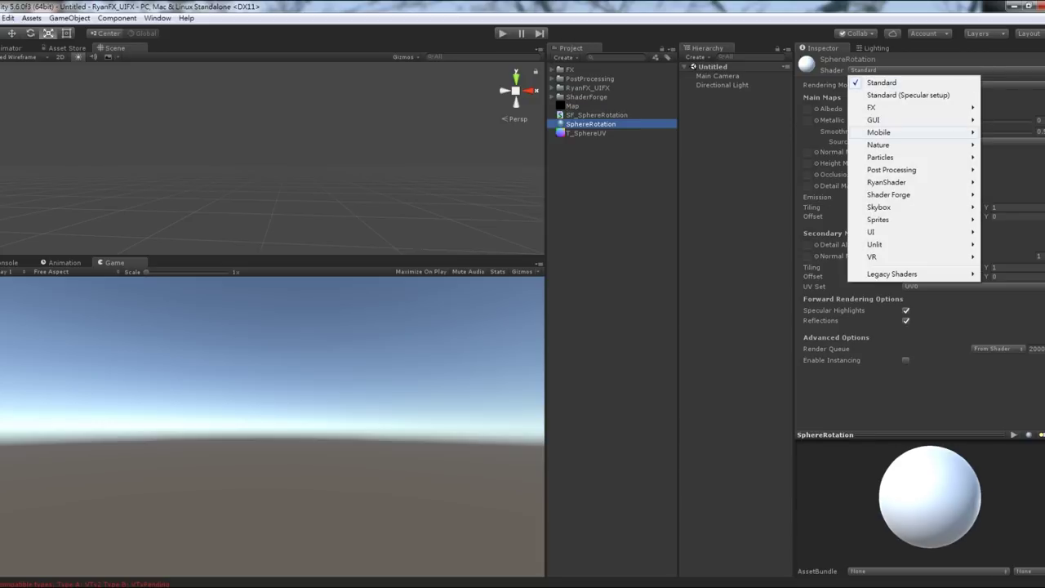
{"action": "mouse_move", "coordinate": [898, 191]}
{"action": "left_click", "coordinate": [781, 207]}
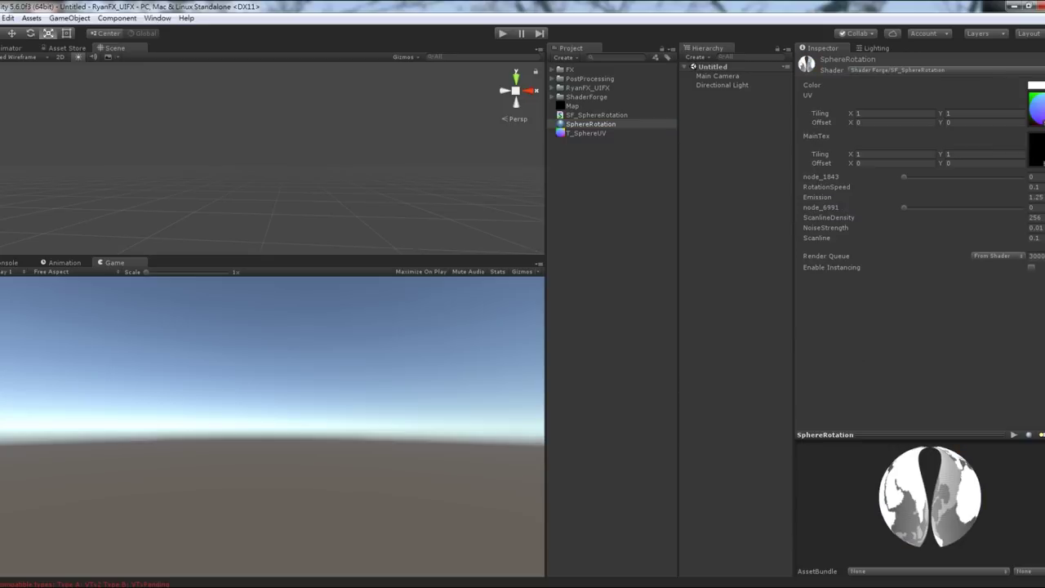
Add a Quad to the scene.
{"action": "right_click", "coordinate": [716, 135]}
{"action": "mouse_move", "coordinate": [760, 242]}
{"action": "left_click", "coordinate": [840, 304]}
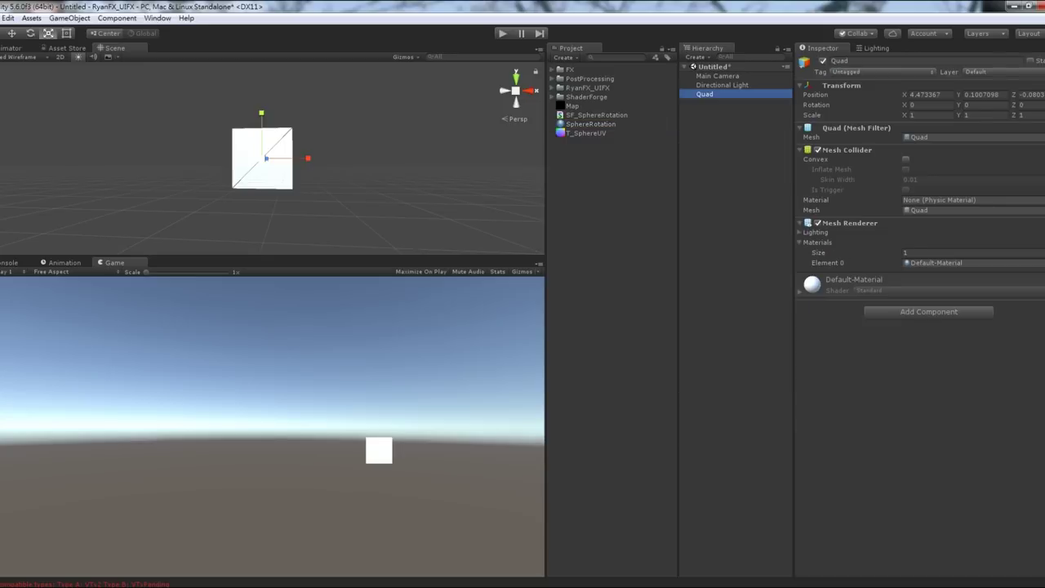
Zero the quad's position, apply SphereRotation, and set the globe colour hue to 212.
{"action": "left_click", "coordinate": [927, 95]}
{"action": "type", "text": "0"}
{"action": "key", "text": "Tab"}
{"action": "type", "text": "0"}
{"action": "double_click", "coordinate": [705, 94]}
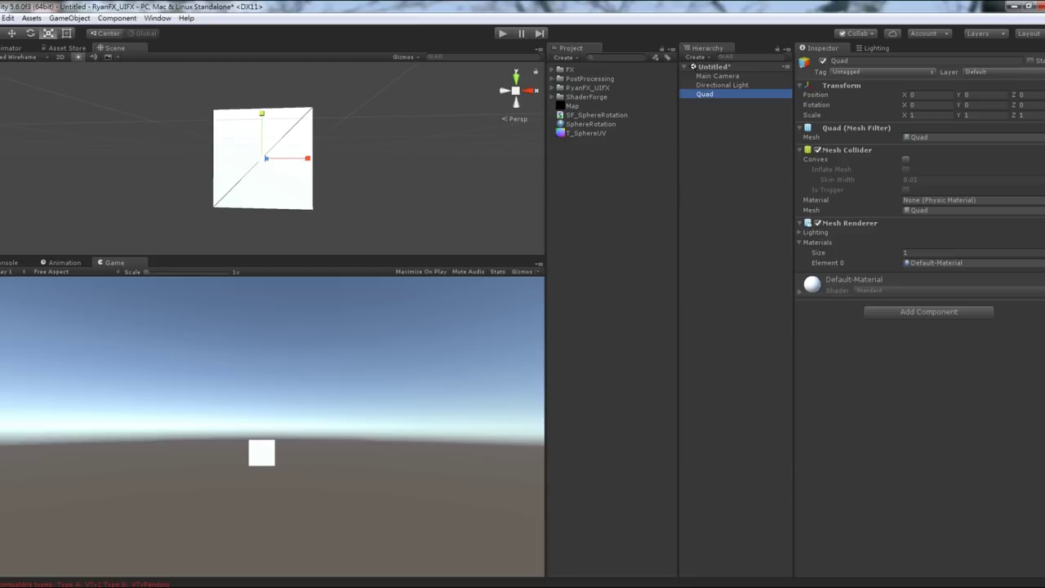
{"action": "left_click_drag", "start_coordinate": [591, 124], "coordinate": [261, 157]}
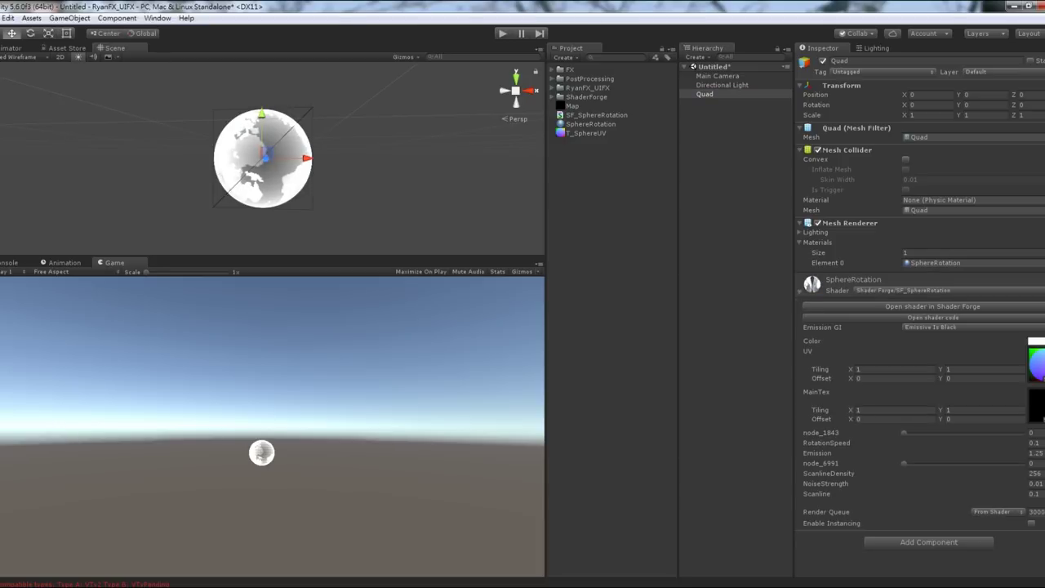
{"action": "left_click", "coordinate": [1036, 342]}
{"action": "type", "text": "212"}
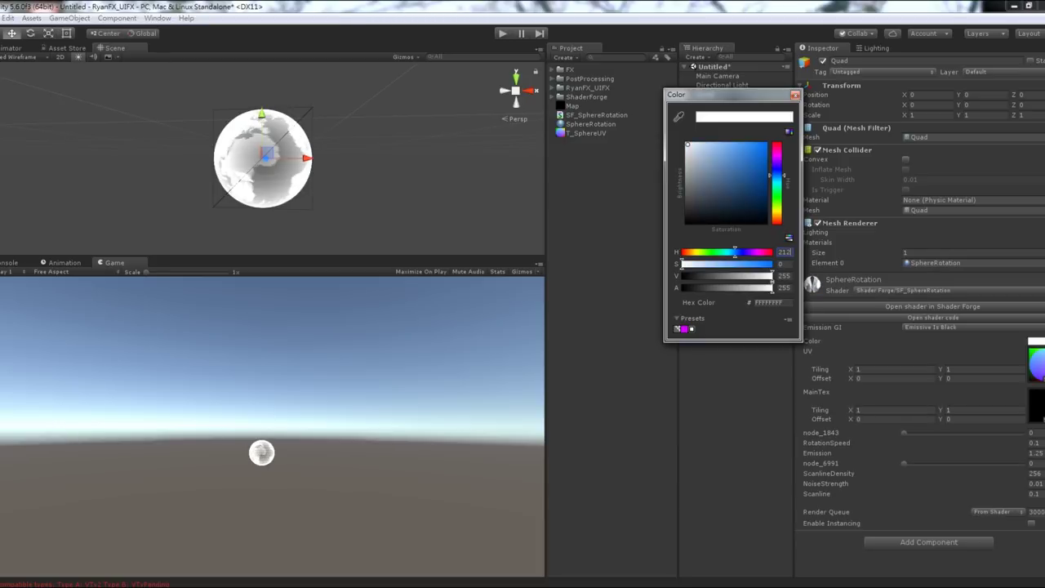
{"action": "left_click", "coordinate": [771, 264]}
Set the Main Camera's Clear Flags to Solid Color with a dark grey background.
{"action": "left_click", "coordinate": [795, 95]}
{"action": "left_click", "coordinate": [717, 75]}
{"action": "left_click", "coordinate": [972, 137]}
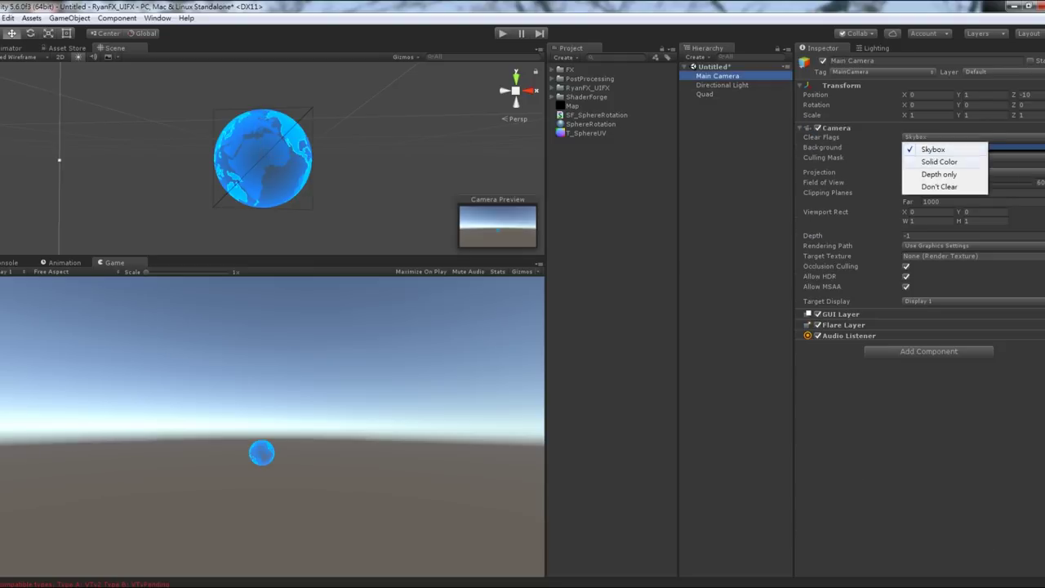
{"action": "left_click", "coordinate": [939, 161]}
{"action": "left_click", "coordinate": [972, 147]}
{"action": "left_click_drag", "start_coordinate": [735, 185], "coordinate": [687, 200]}
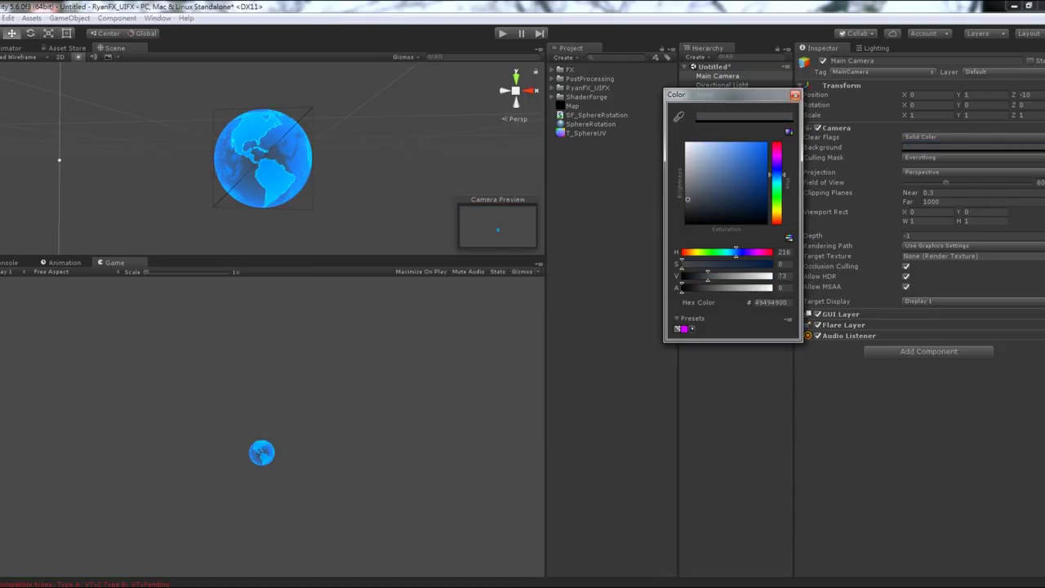
{"action": "left_click", "coordinate": [795, 95]}
Move the camera to Z -2 and run the scene with the quad selected.
{"action": "left_click", "coordinate": [1025, 95]}
{"action": "type", "text": "-2"}
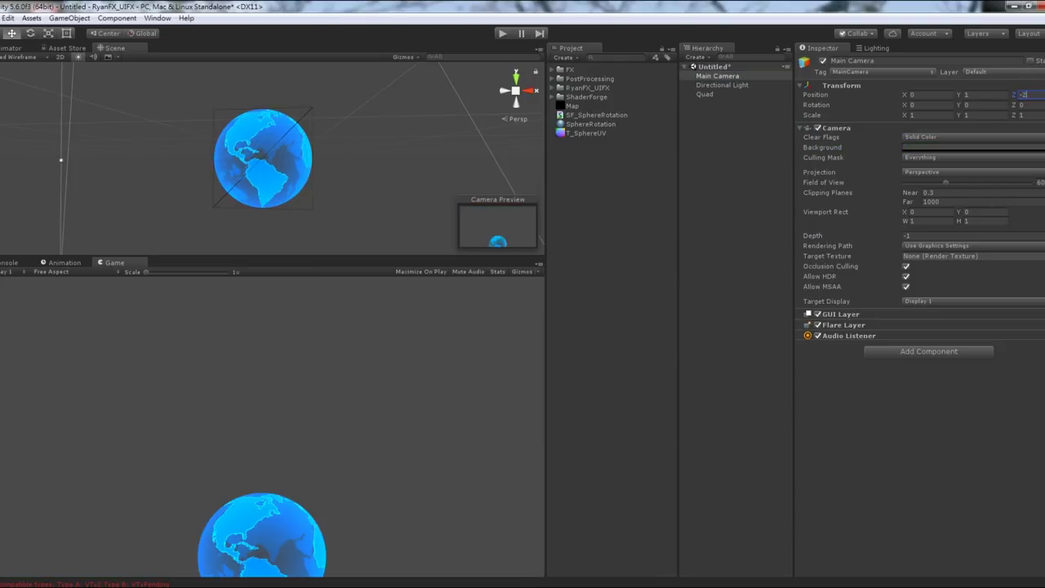
{"action": "left_click", "coordinate": [984, 94]}
{"action": "left_click", "coordinate": [704, 94]}
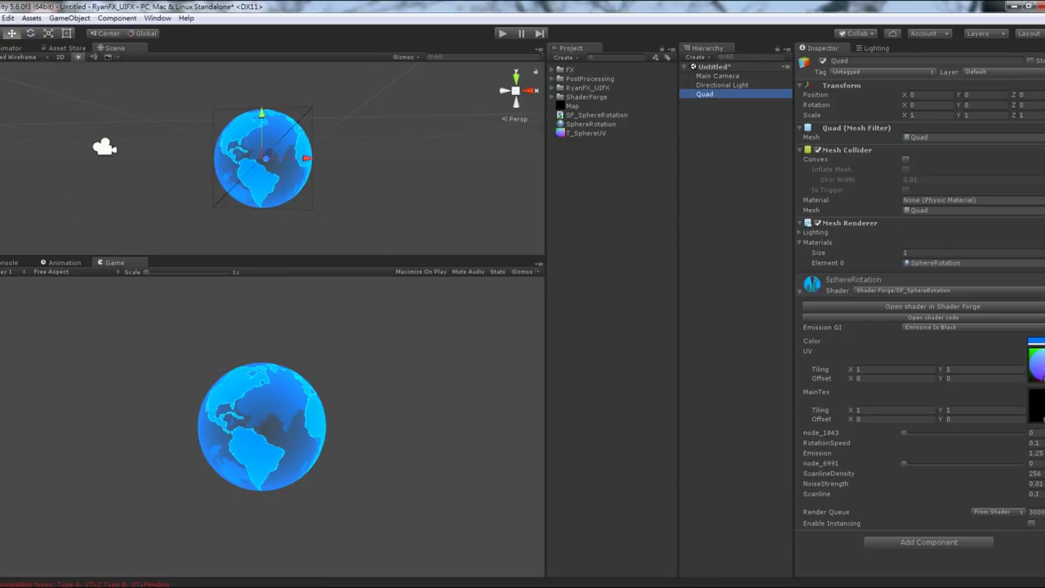
{"action": "key", "text": "ctrl+p"}
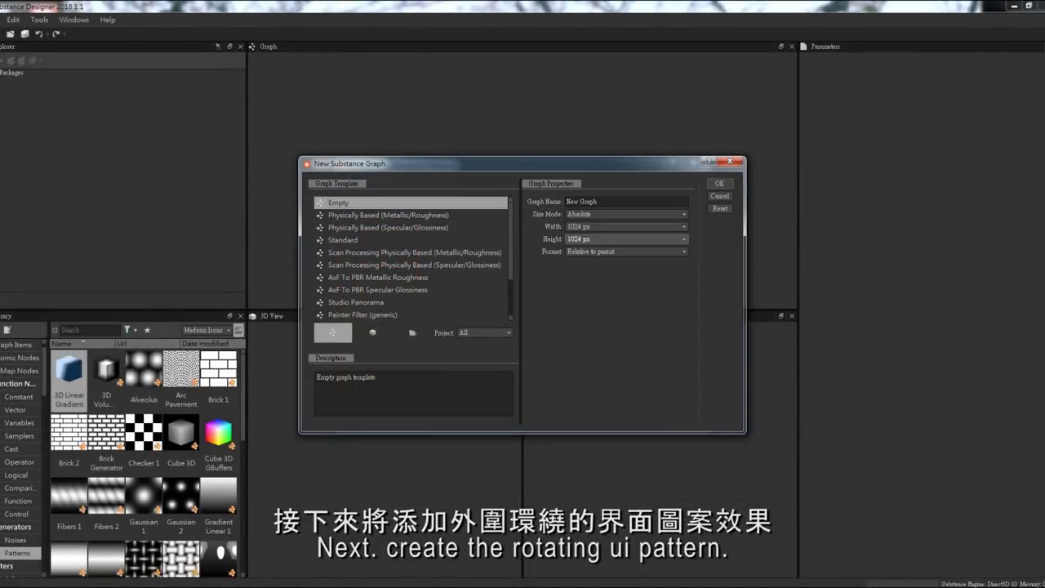
Create a new empty graph with a Shape node flattened into a thin horizontal bar.
{"action": "key", "text": "Return"}
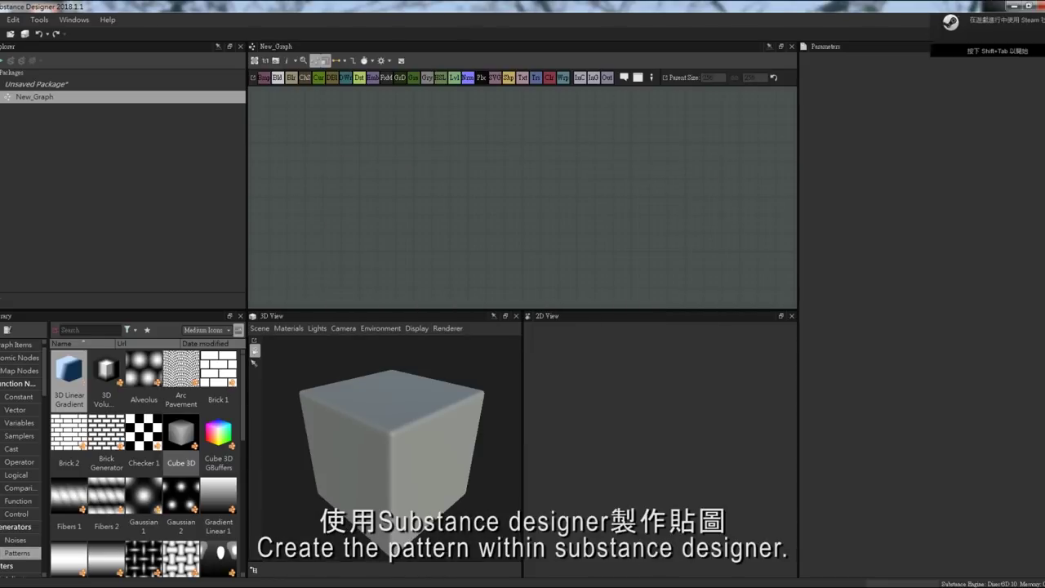
{"action": "scroll", "coordinate": [218, 441], "scroll_direction": "down", "scroll_amount": 3}
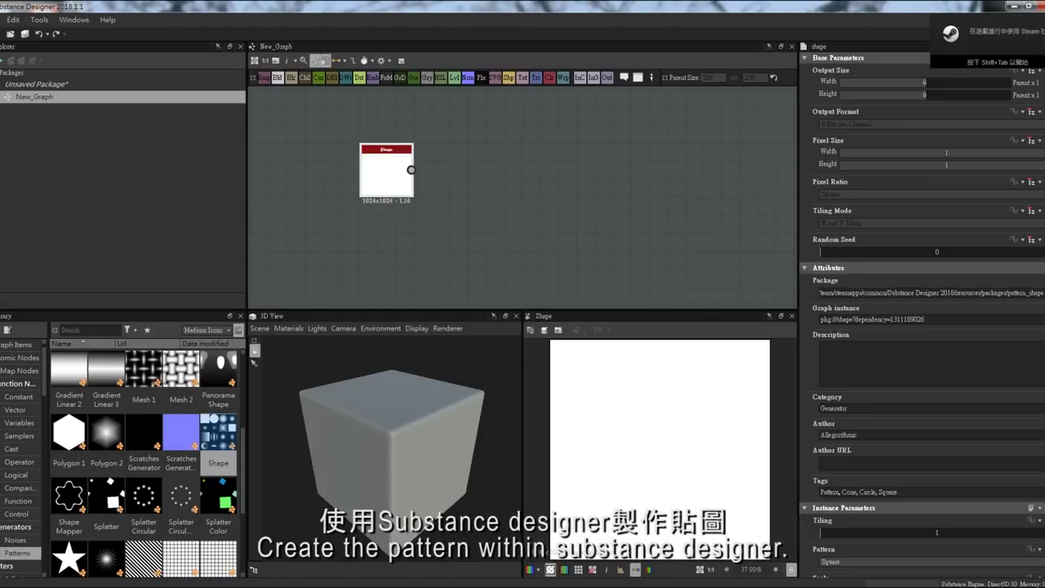
{"action": "scroll", "coordinate": [922, 326], "scroll_direction": "down", "scroll_amount": 3}
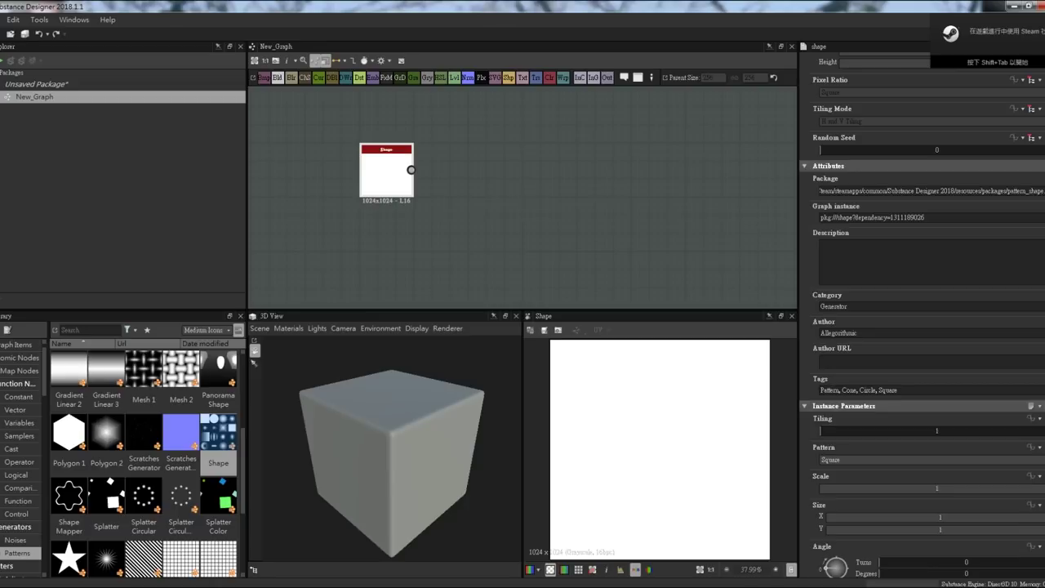
{"action": "left_click_drag", "start_coordinate": [939, 529], "coordinate": [835, 529]}
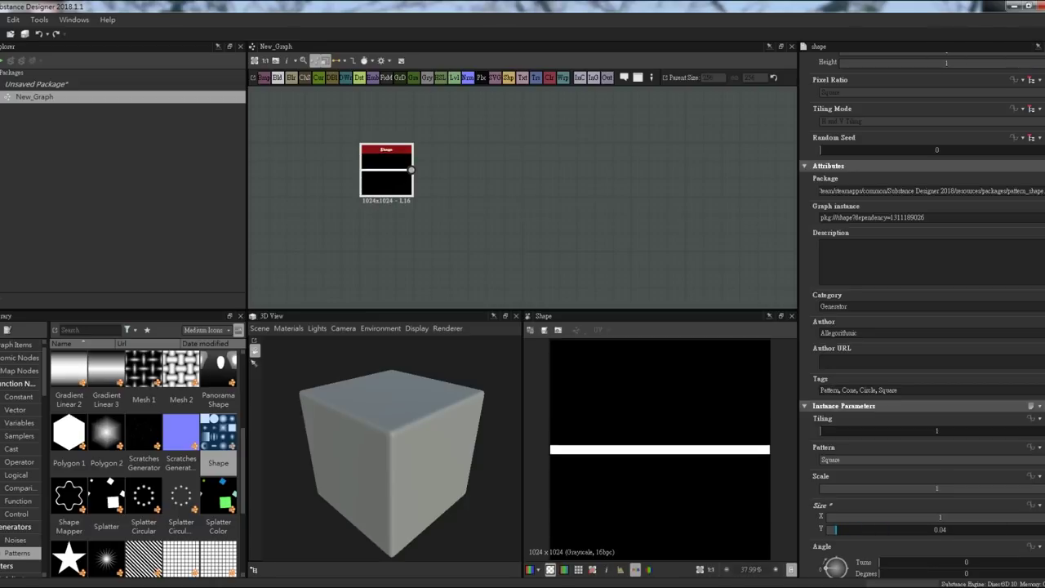
{"action": "left_click_drag", "start_coordinate": [1039, 517], "coordinate": [1024, 517]}
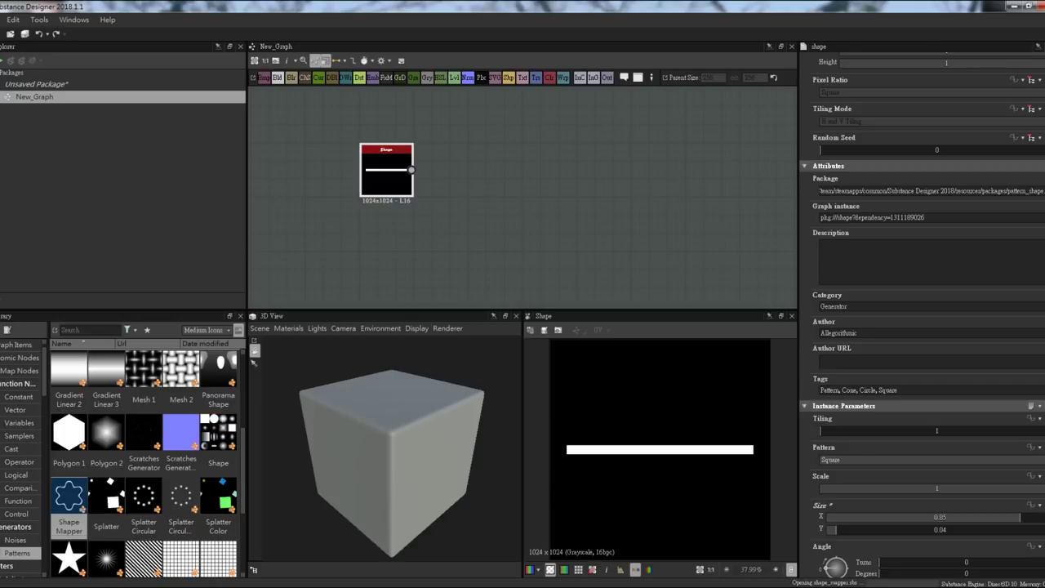
Map the bar around a circle with a Shape Mapper, tuning the bar to about 0.8 × 0.11.
{"action": "left_click_drag", "start_coordinate": [68, 496], "coordinate": [495, 170]}
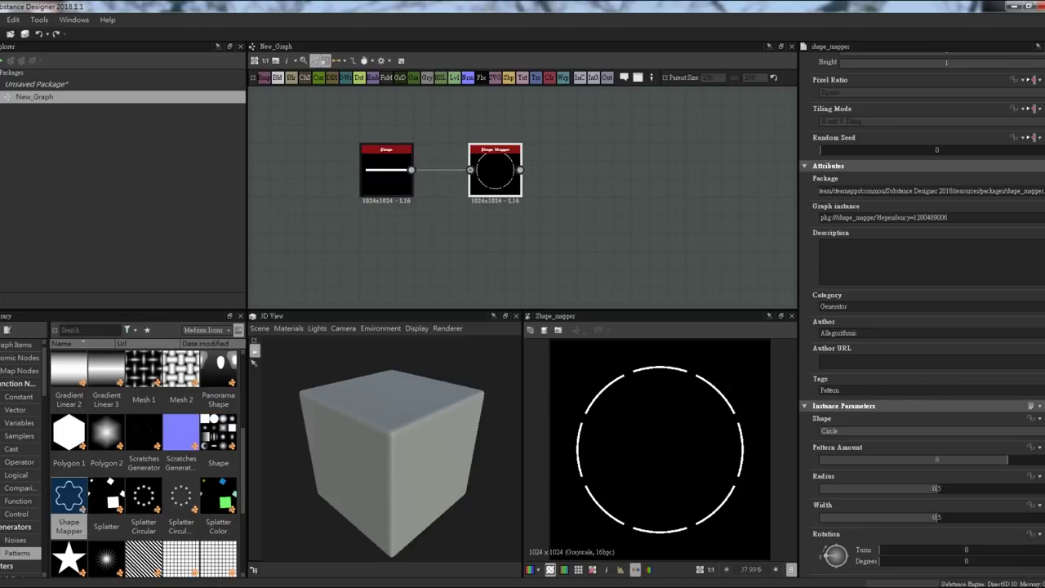
{"action": "left_click", "coordinate": [387, 179]}
{"action": "left_click_drag", "start_coordinate": [834, 529], "coordinate": [852, 529]}
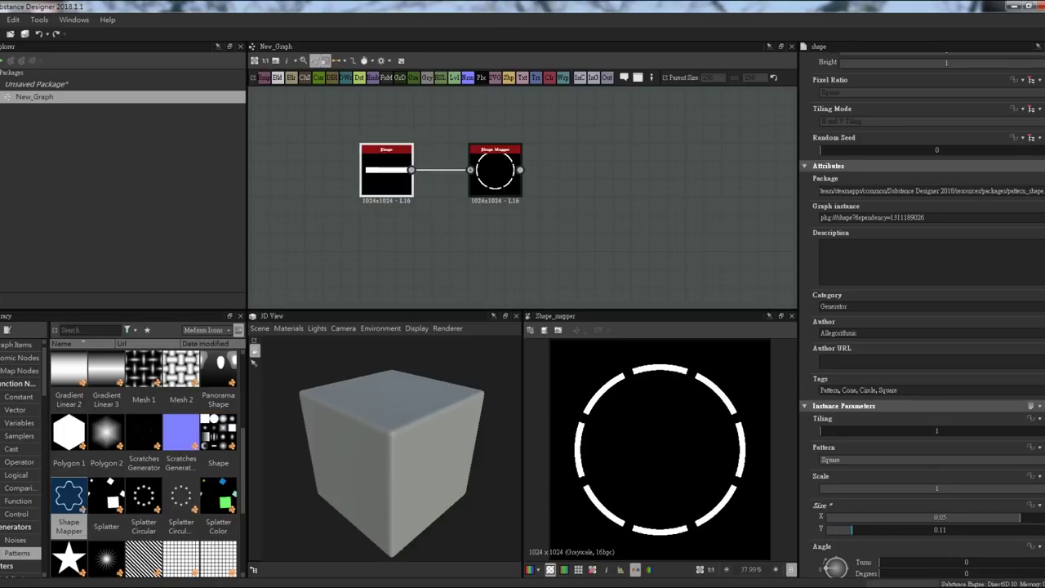
{"action": "left_click_drag", "start_coordinate": [1020, 516], "coordinate": [1011, 517]}
Copy and paste both the Shape and Shape Mapper nodes.
{"action": "key", "text": "ctrl+a"}
{"action": "key", "text": "ctrl+c"}
{"action": "key", "text": "ctrl+v"}
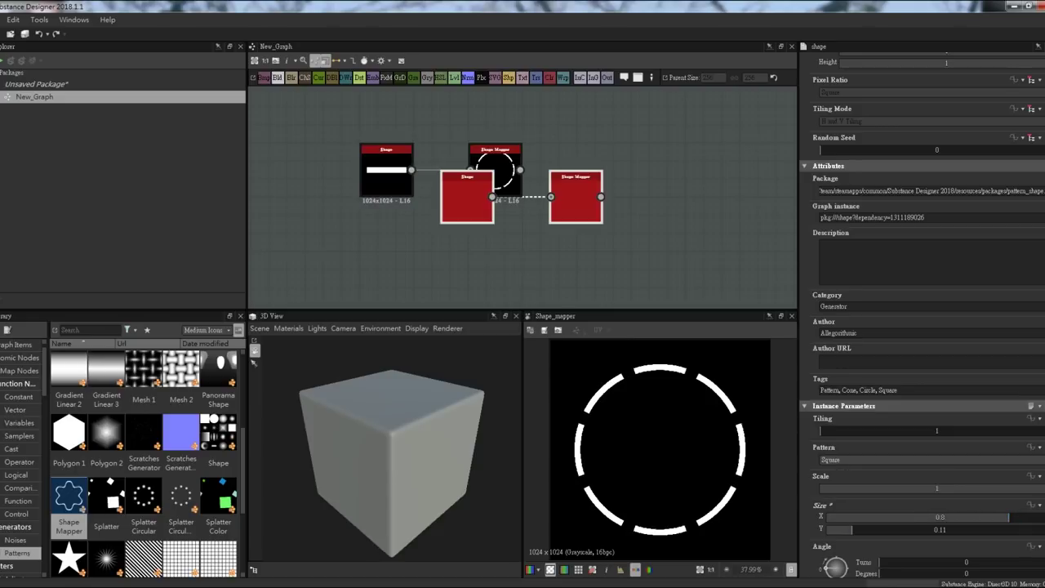
Place the pasted copies below the originals, delete the Shape Mapper copy and resize the Shape copy.
{"action": "left_click", "coordinate": [441, 242]}
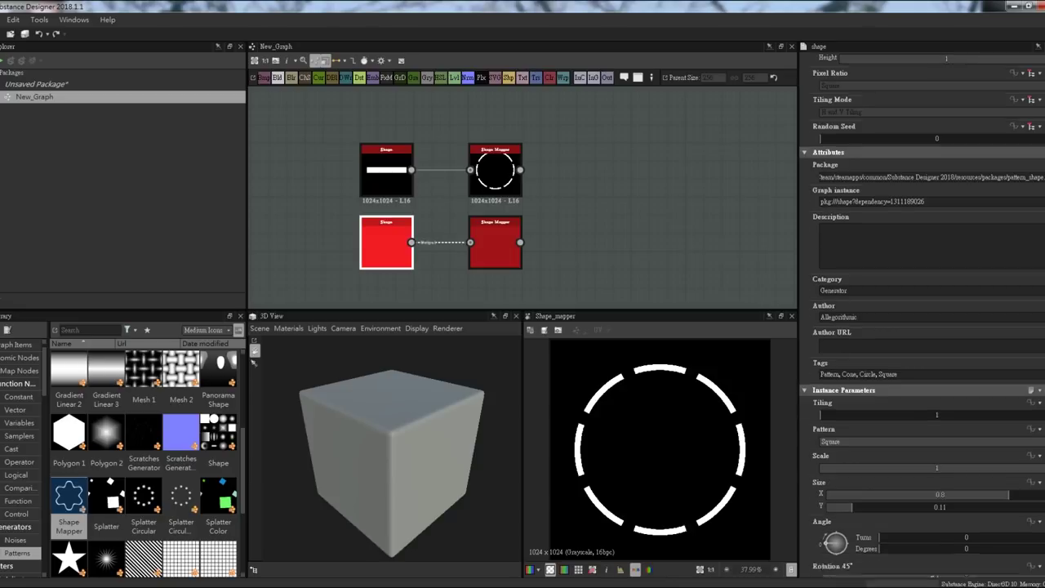
{"action": "left_click", "coordinate": [495, 242]}
{"action": "key", "text": "Delete"}
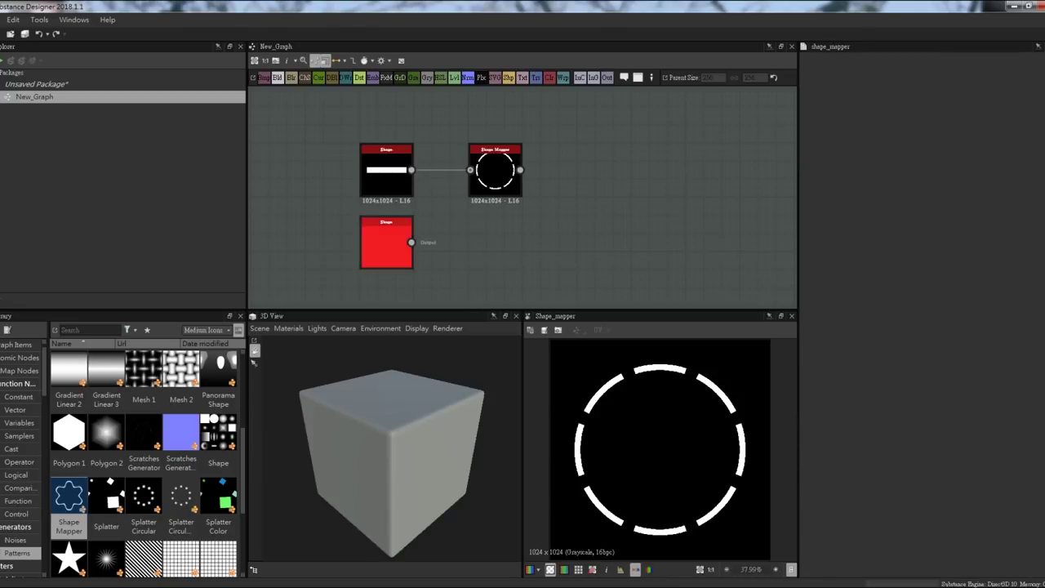
{"action": "left_click", "coordinate": [386, 242]}
{"action": "scroll", "coordinate": [923, 327], "scroll_direction": "down", "scroll_amount": 3}
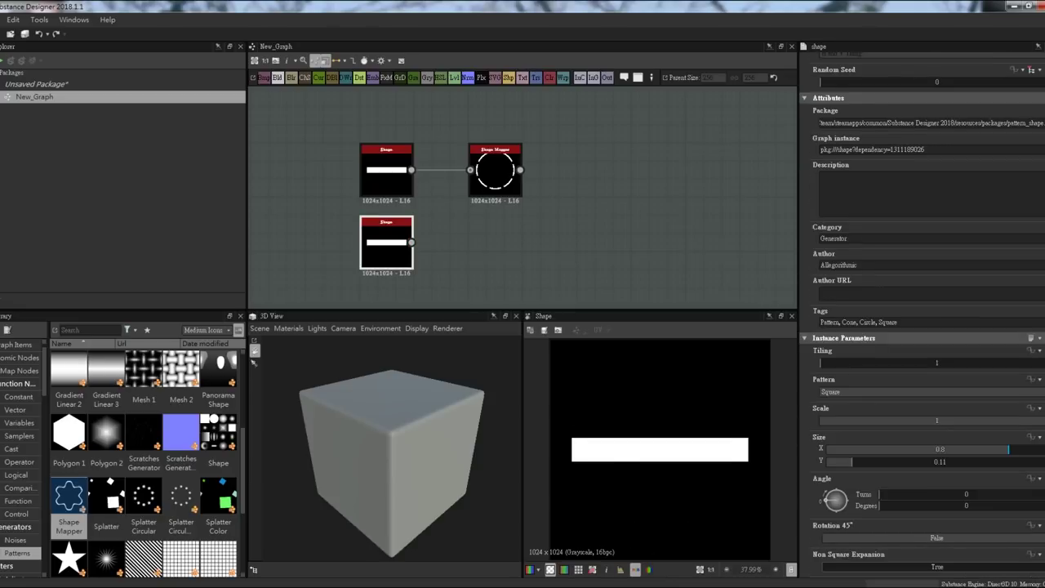
{"action": "left_click_drag", "start_coordinate": [994, 449], "coordinate": [827, 449]}
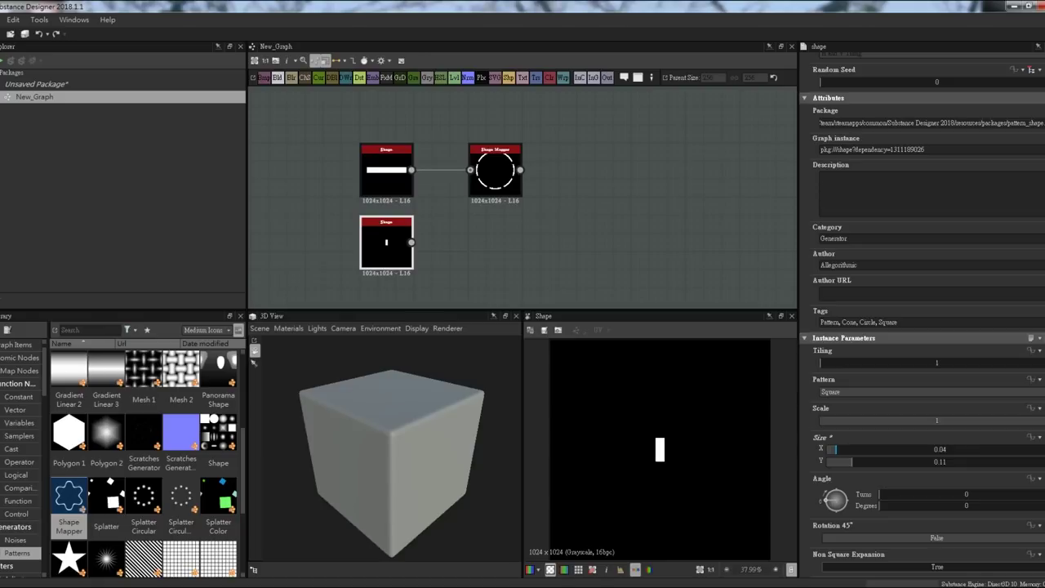
Scatter the small bar with a Splatter Circular (Image Input, 8 copies) and add a Blend with the ring.
{"action": "left_click_drag", "start_coordinate": [144, 494], "coordinate": [495, 242]}
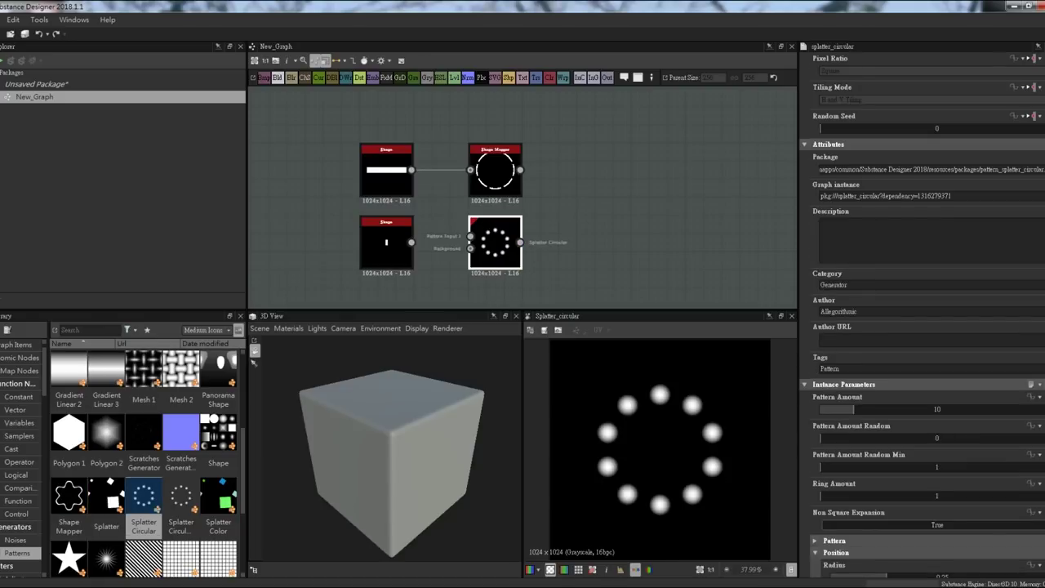
{"action": "left_click_drag", "start_coordinate": [411, 242], "coordinate": [471, 236]}
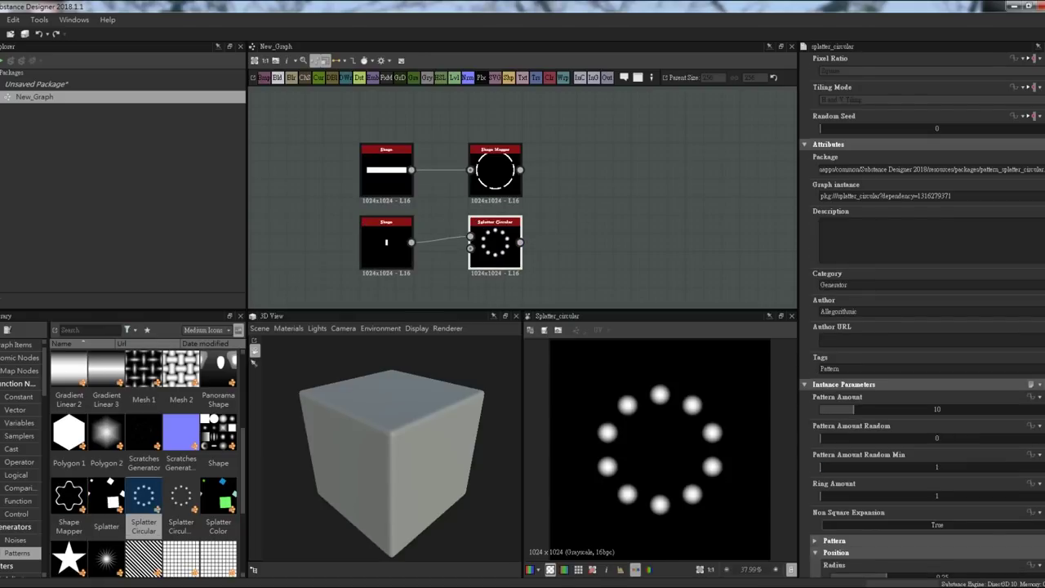
{"action": "scroll", "coordinate": [923, 367], "scroll_direction": "down", "scroll_amount": 3}
{"action": "scroll", "coordinate": [923, 368], "scroll_direction": "down", "scroll_amount": 2}
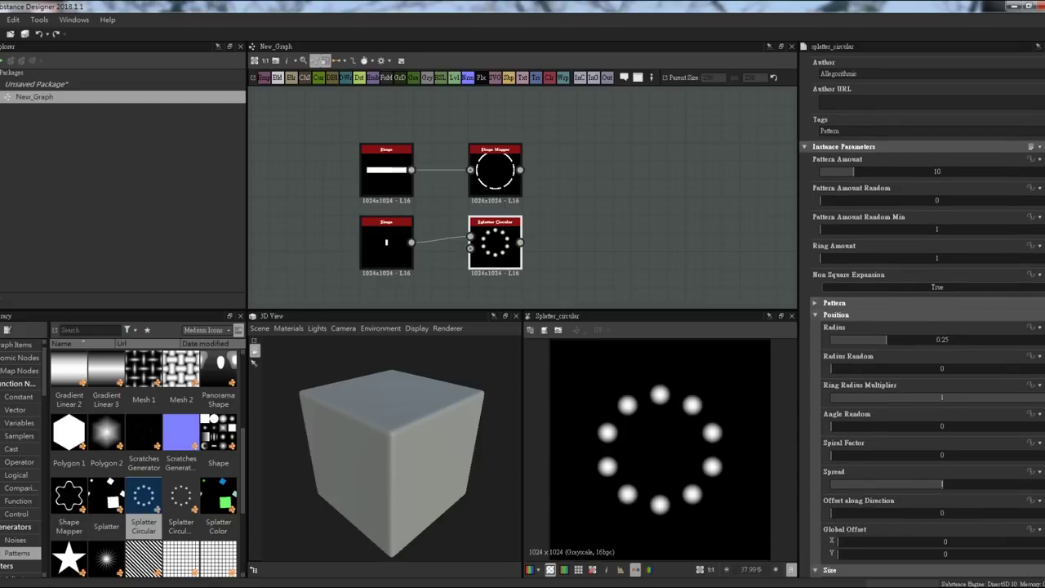
{"action": "left_click", "coordinate": [834, 302]}
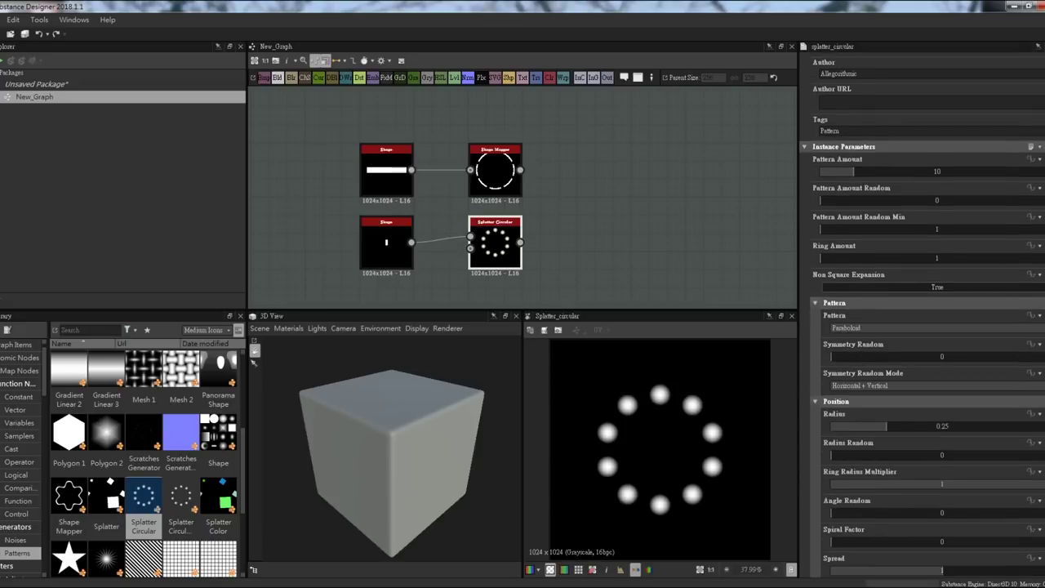
{"action": "left_click", "coordinate": [931, 328]}
{"action": "left_click", "coordinate": [849, 337]}
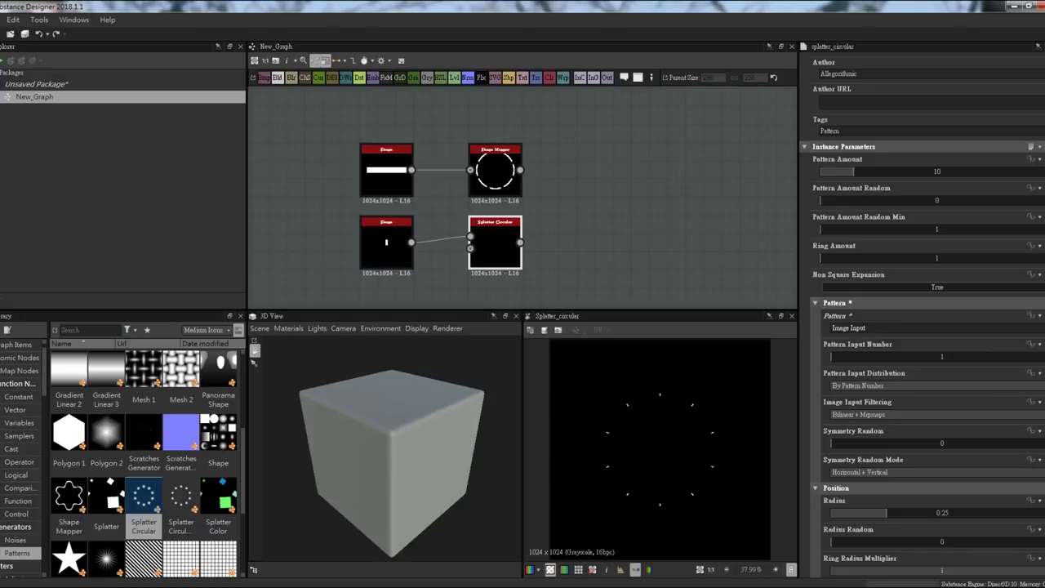
{"action": "double_click", "coordinate": [935, 170]}
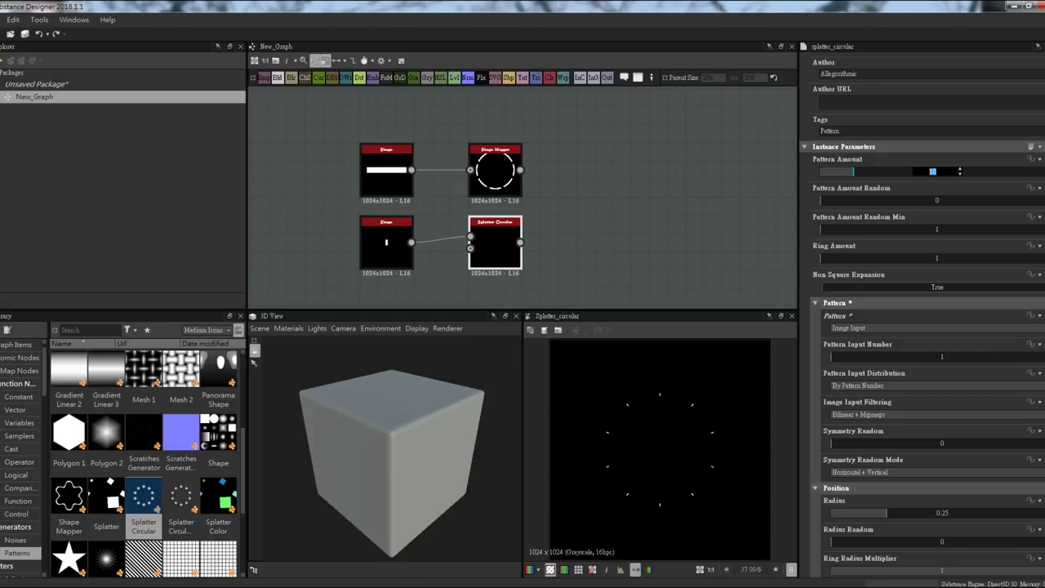
{"action": "type", "text": "8"}
{"action": "key", "text": "Return"}
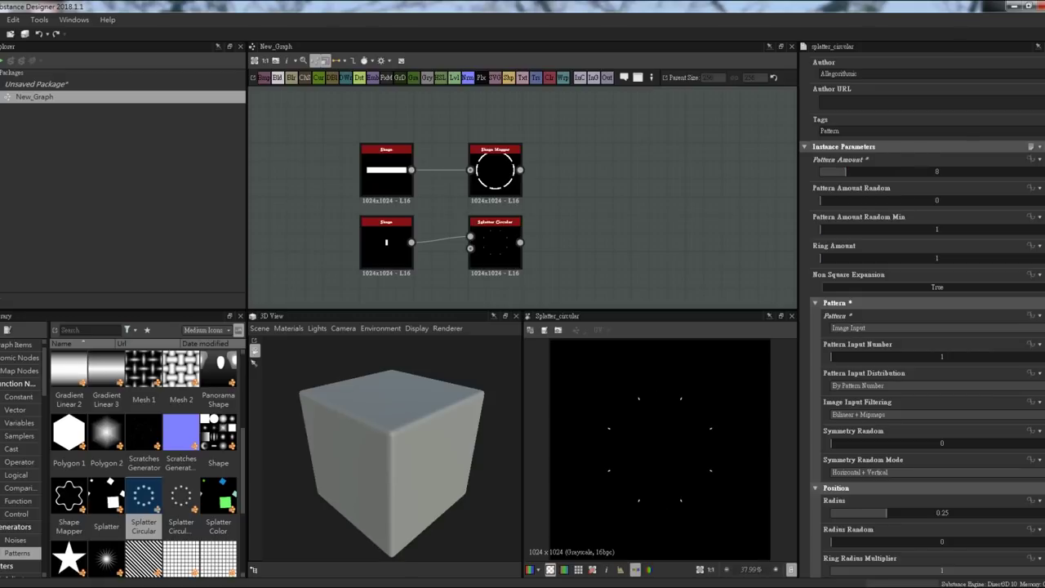
{"action": "left_click_drag", "start_coordinate": [520, 170], "coordinate": [597, 213]}
Wire the scattered ticks into the Blend and set its mode to Add (Linear Dodge).
{"action": "left_click_drag", "start_coordinate": [521, 242], "coordinate": [597, 229]}
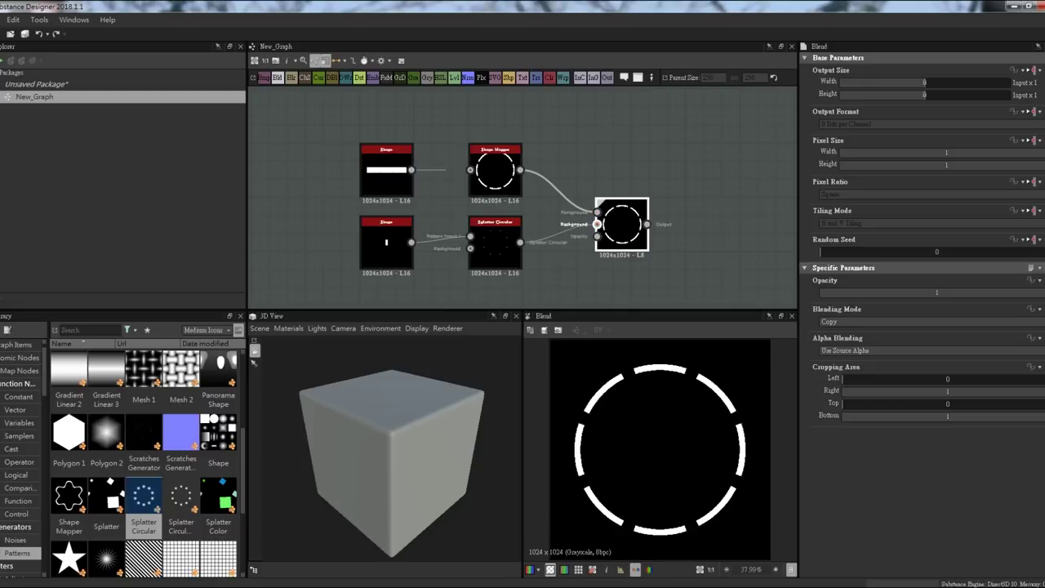
{"action": "left_click", "coordinate": [923, 321]}
{"action": "left_click", "coordinate": [849, 328]}
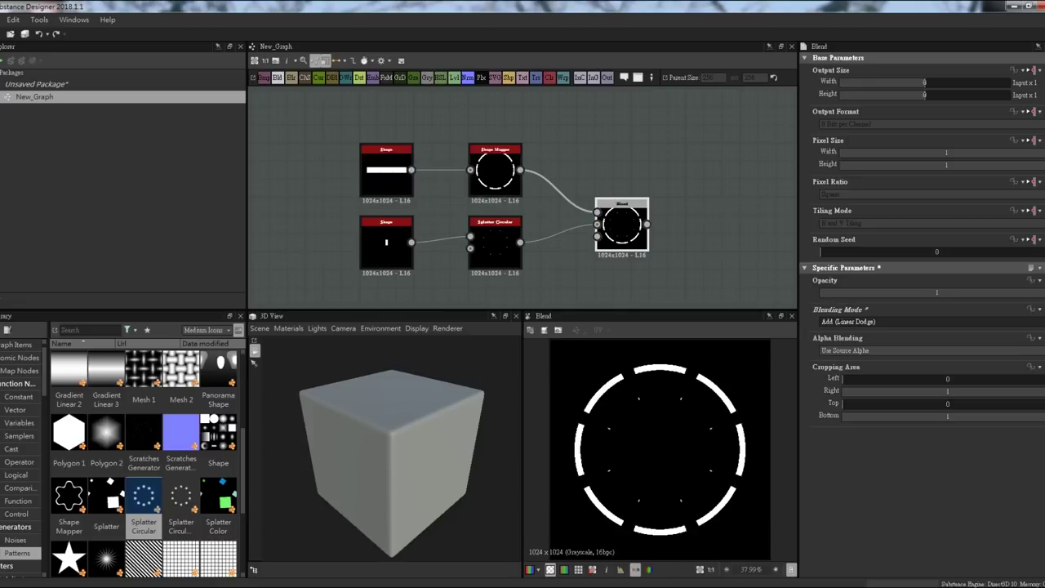
Enlarge the tick shape to 0.1 × 0.33 and push the splatter radius out to 0.37.
{"action": "left_click", "coordinate": [495, 241]}
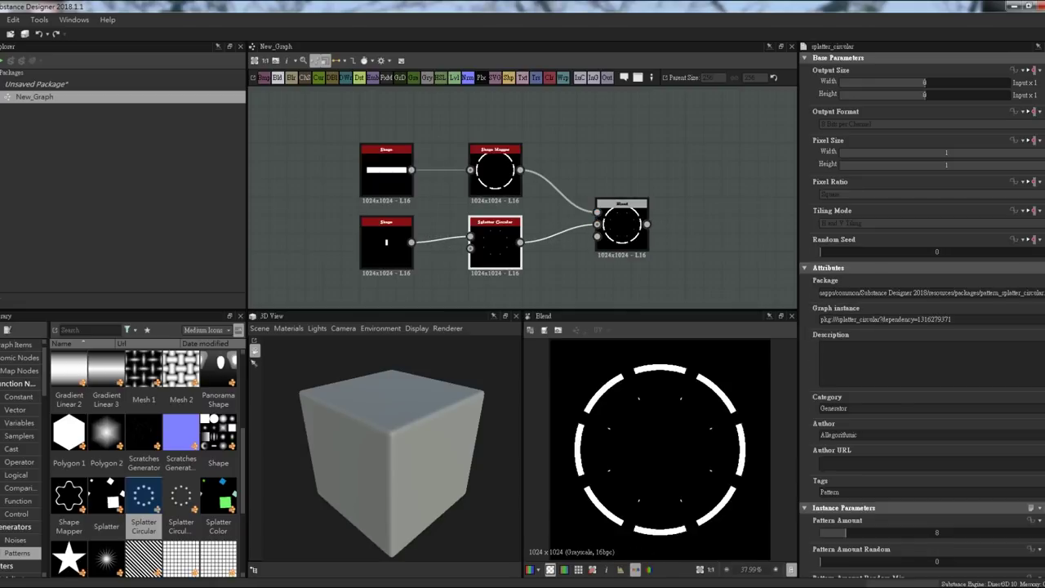
{"action": "scroll", "coordinate": [923, 327], "scroll_direction": "down", "scroll_amount": 5}
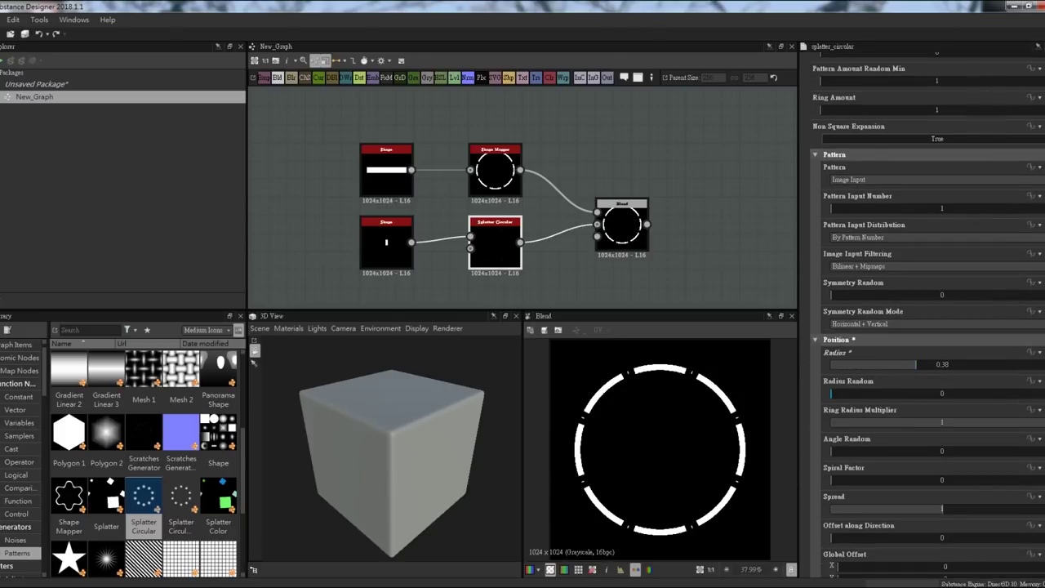
{"action": "scroll", "coordinate": [923, 326], "scroll_direction": "down", "scroll_amount": 2}
{"action": "left_click", "coordinate": [386, 244]}
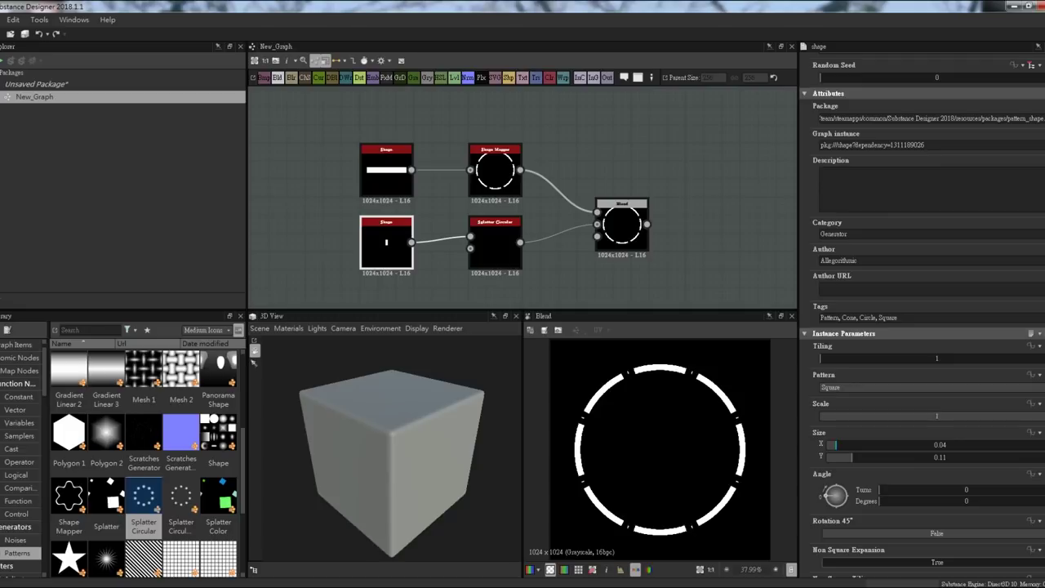
{"action": "left_click_drag", "start_coordinate": [835, 445], "coordinate": [902, 457]}
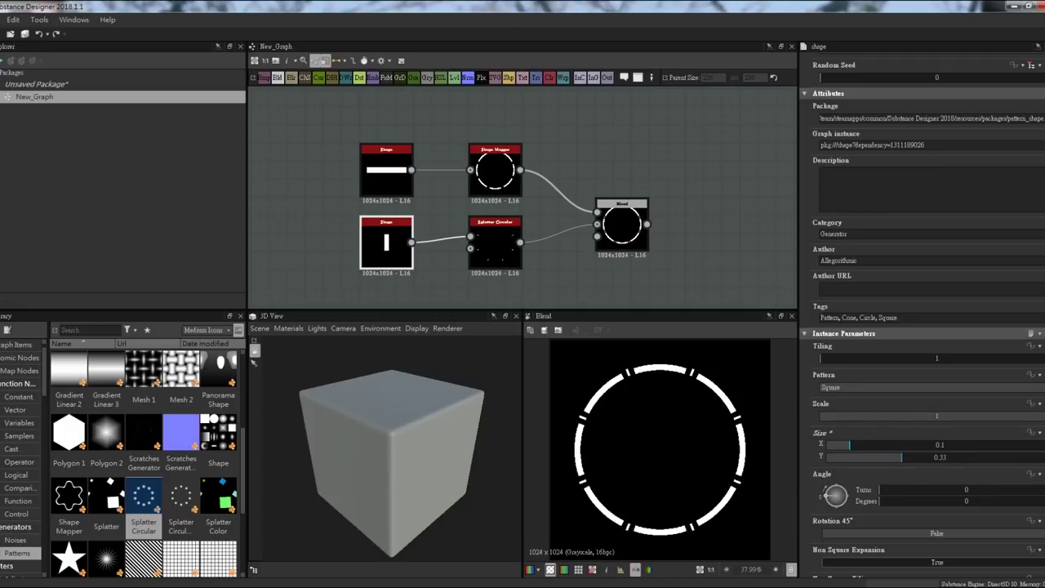
{"action": "left_click", "coordinate": [495, 245]}
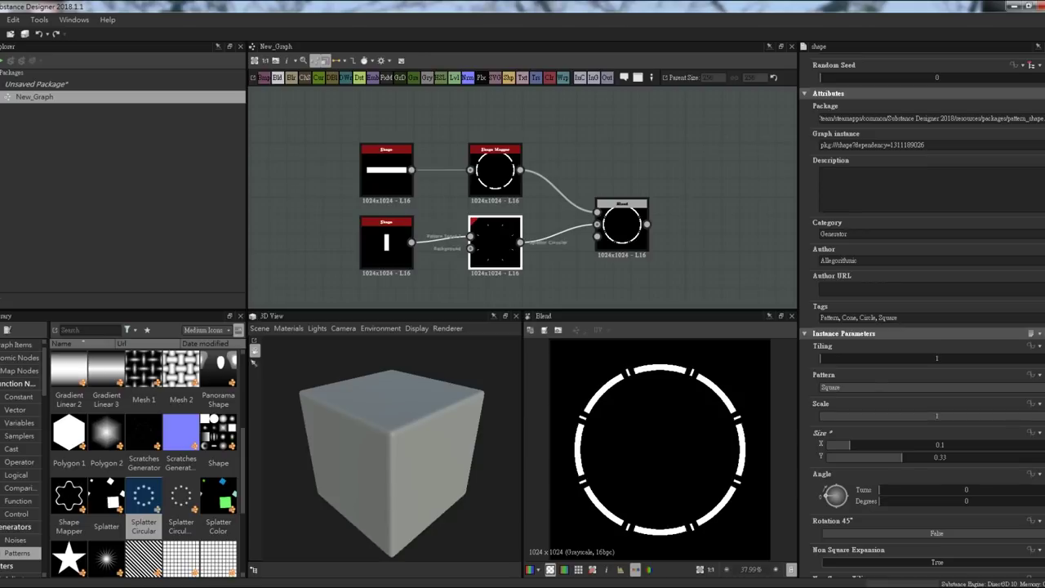
{"action": "scroll", "coordinate": [923, 326], "scroll_direction": "down", "scroll_amount": 3}
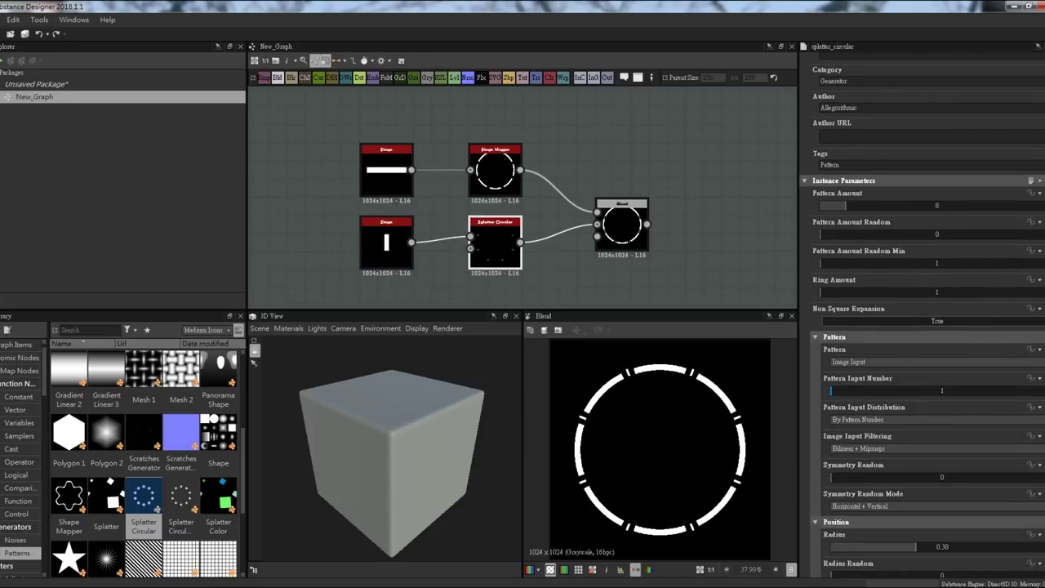
{"action": "scroll", "coordinate": [923, 327], "scroll_direction": "down", "scroll_amount": 1}
{"action": "scroll", "coordinate": [923, 327], "scroll_direction": "down", "scroll_amount": 1}
{"action": "middle_click_drag", "start_coordinate": [522, 245], "coordinate": [592, 90]}
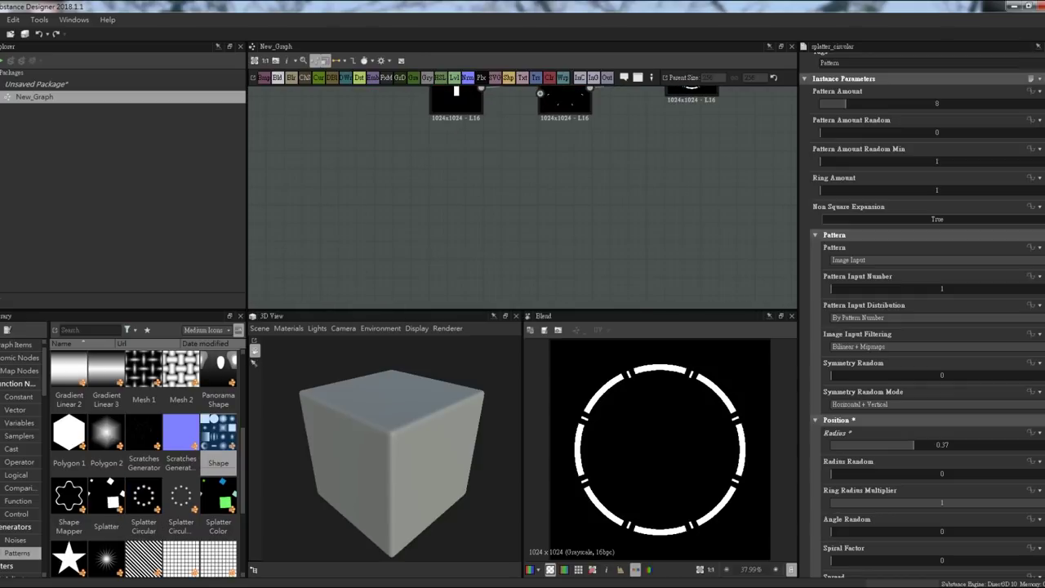
Add a thin line Shape (Size Y 0.06) and a duplicate resized to a 0.27 × 0.18 rectangle.
{"action": "left_click_drag", "start_coordinate": [218, 433], "coordinate": [456, 189]}
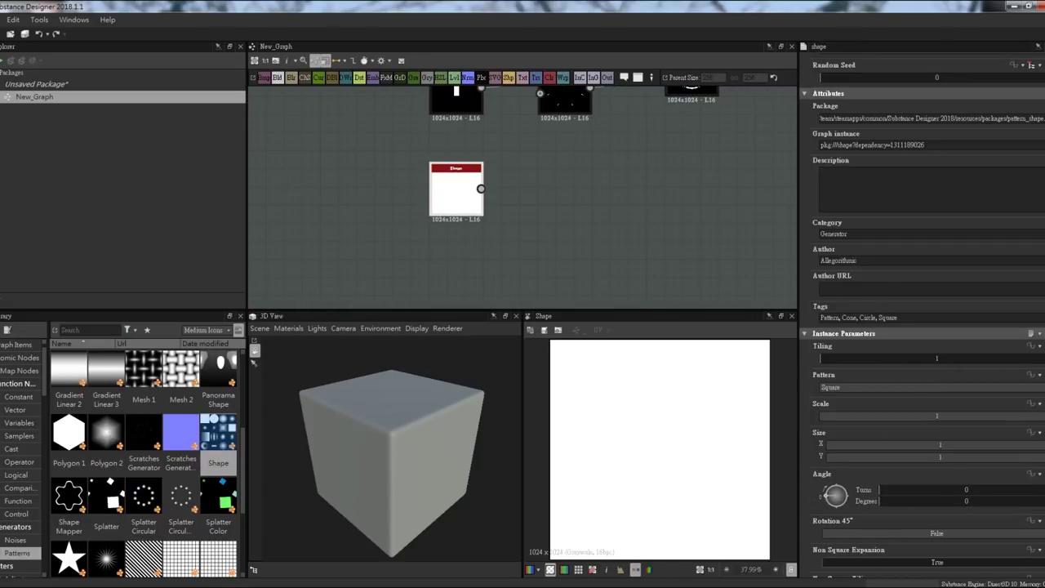
{"action": "left_click_drag", "start_coordinate": [1033, 456], "coordinate": [840, 457]}
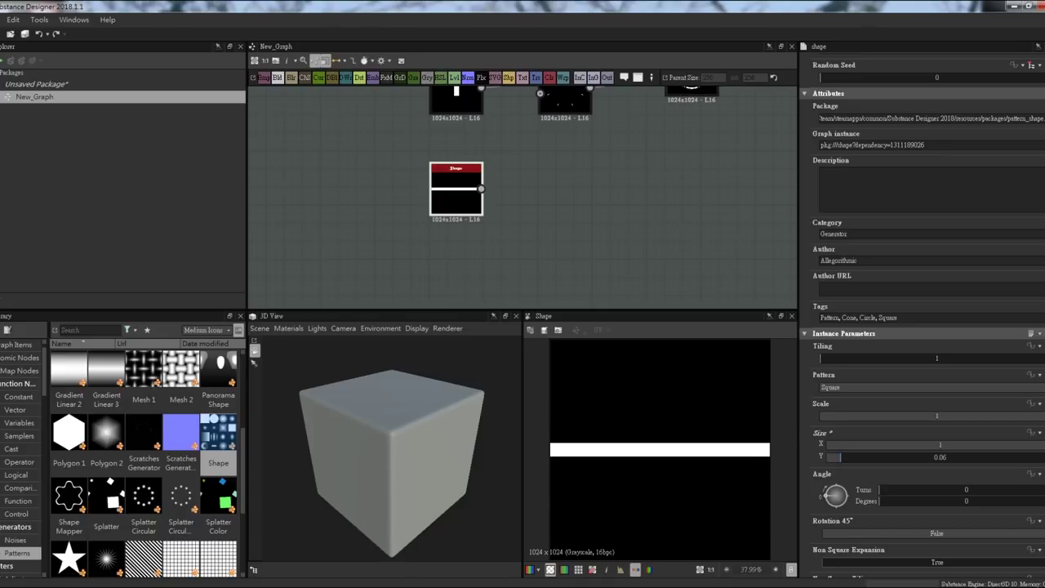
{"action": "key", "text": "ctrl+d"}
{"action": "left_click_drag", "start_coordinate": [530, 196], "coordinate": [455, 268]}
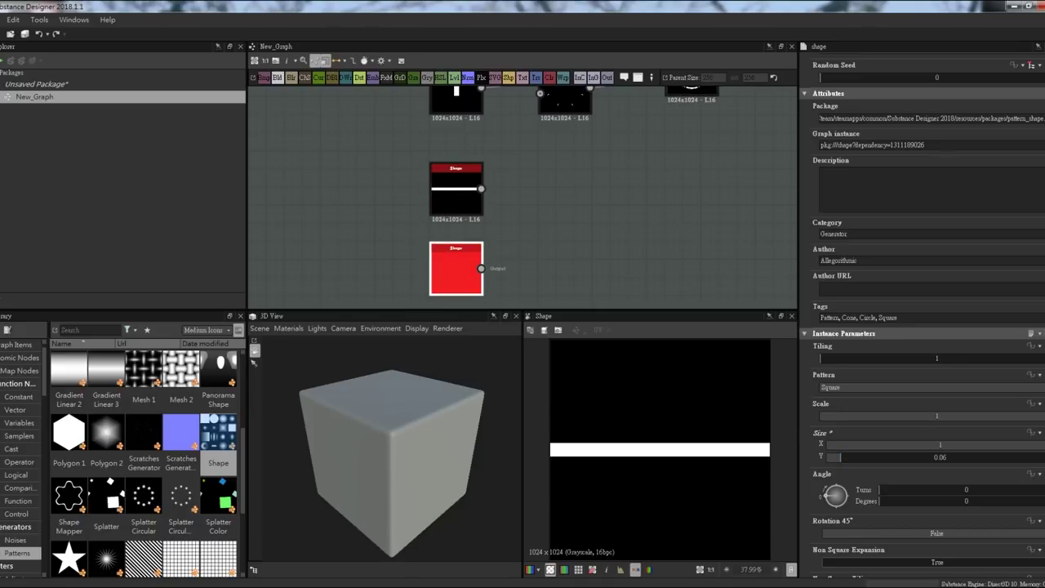
{"action": "left_click_drag", "start_coordinate": [1033, 444], "coordinate": [928, 444]}
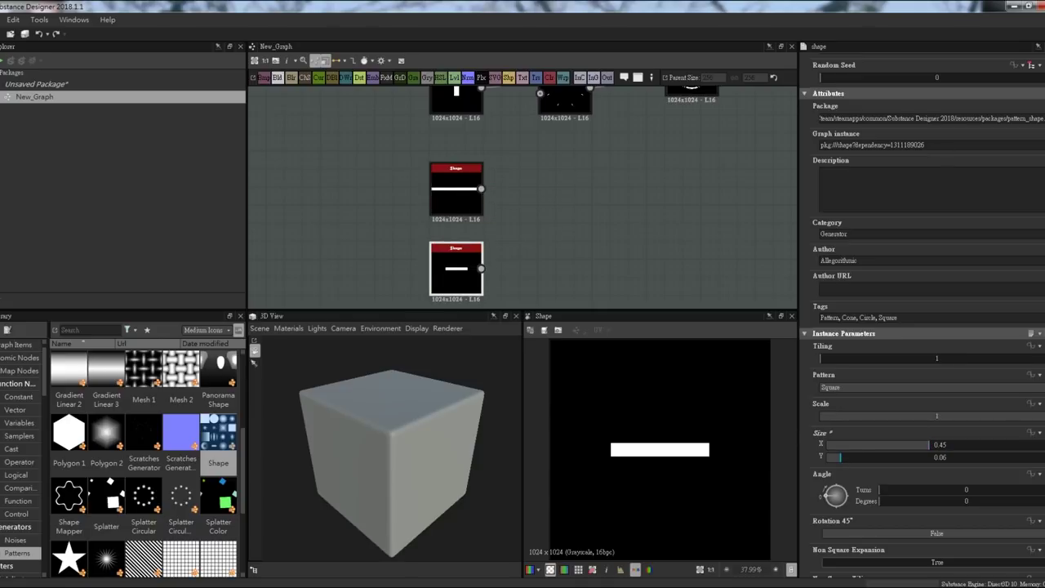
{"action": "left_click_drag", "start_coordinate": [840, 457], "coordinate": [867, 457]}
{"action": "left_click_drag", "start_coordinate": [928, 444], "coordinate": [888, 444]}
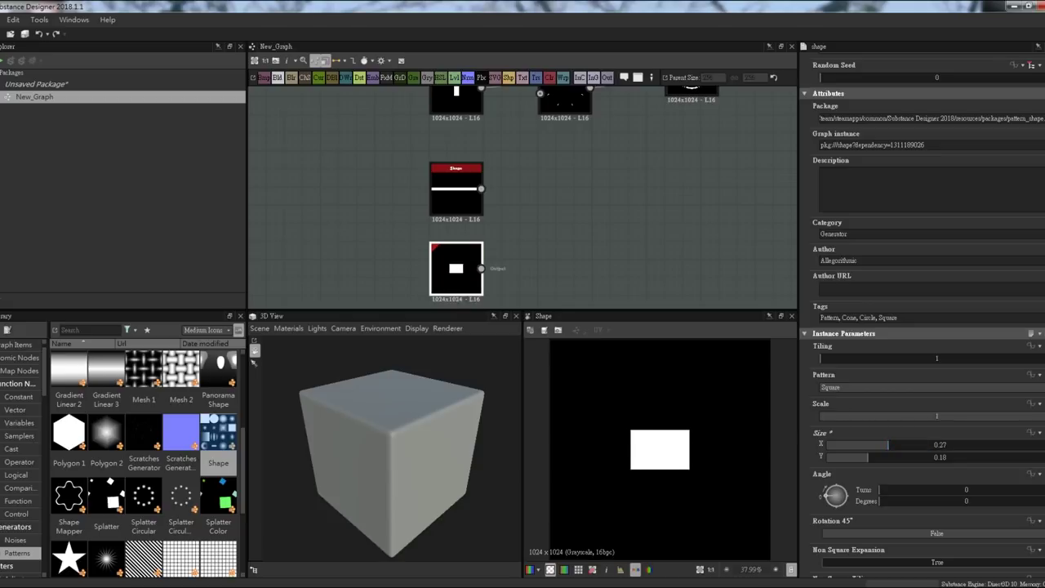
{"action": "middle_click_drag", "start_coordinate": [523, 196], "coordinate": [516, 184]}
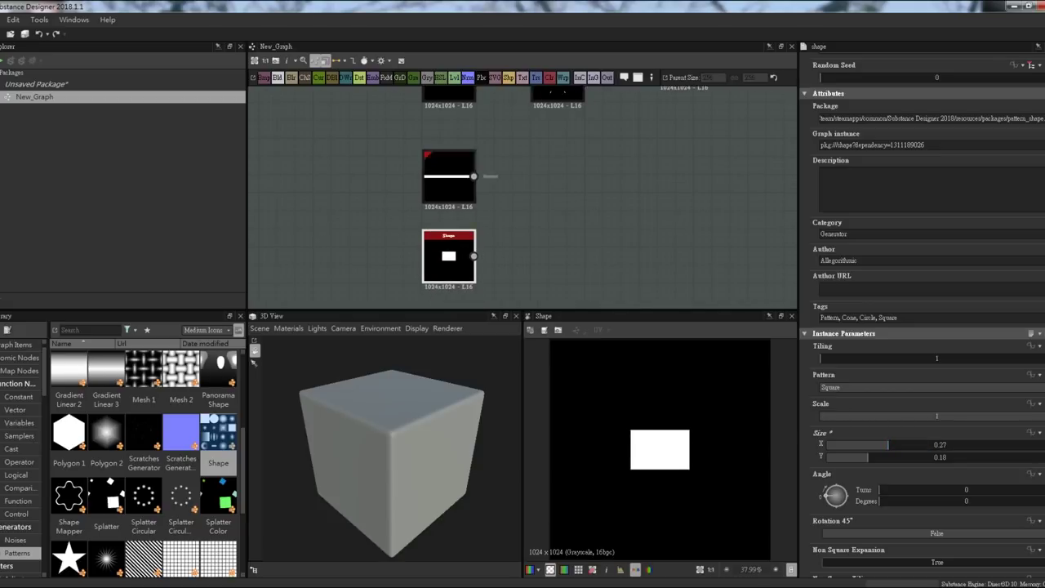
Run the rectangle through a Transformation 2D and Blend it with the thin line.
{"action": "key", "text": "space"}
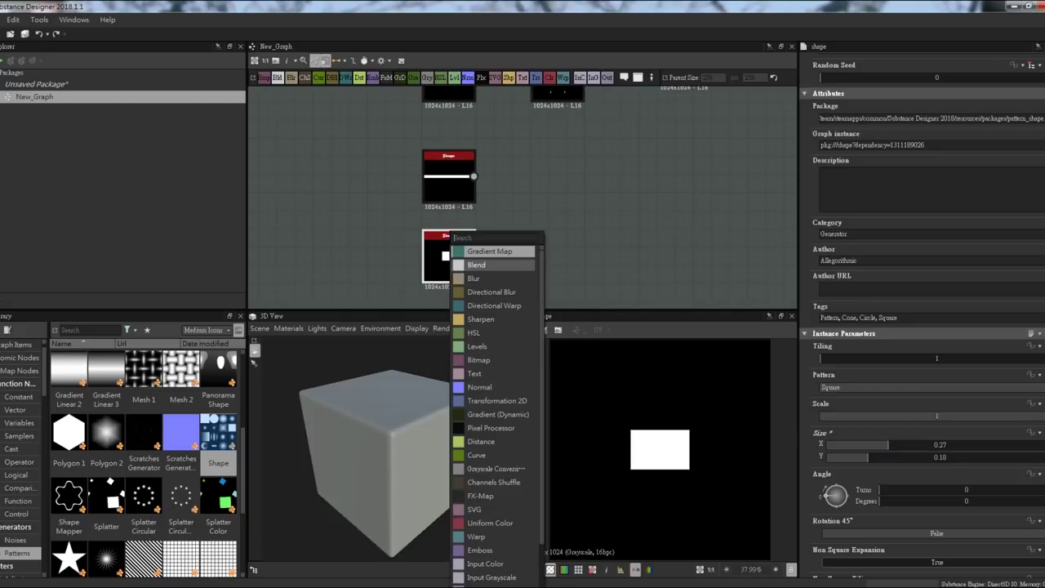
{"action": "type", "text": "transform"}
{"action": "key", "text": "Return"}
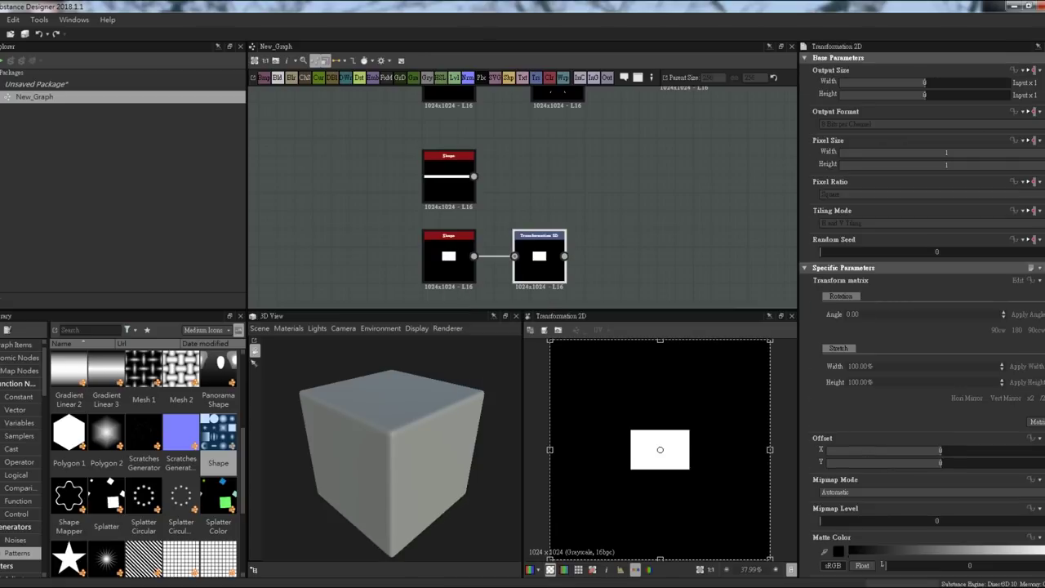
{"action": "left_click", "coordinate": [278, 77]}
{"action": "left_click_drag", "start_coordinate": [474, 177], "coordinate": [605, 189]}
{"action": "mouse_move", "coordinate": [564, 256]}
{"action": "left_mouse_down"}
{"action": "mouse_move", "coordinate": [604, 212]}
{"action": "mouse_move", "coordinate": [639, 220]}
{"action": "left_mouse_up"}
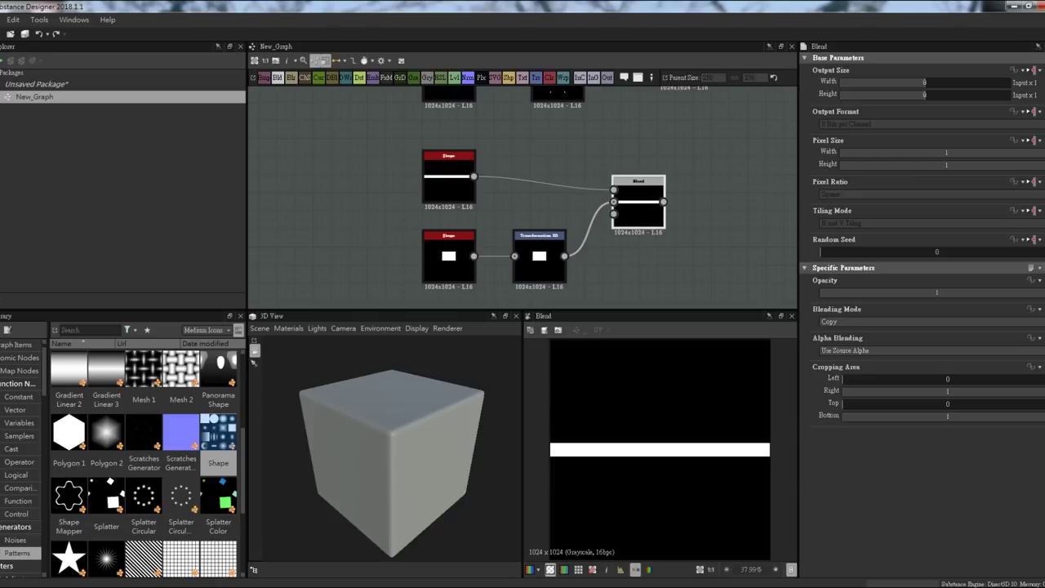
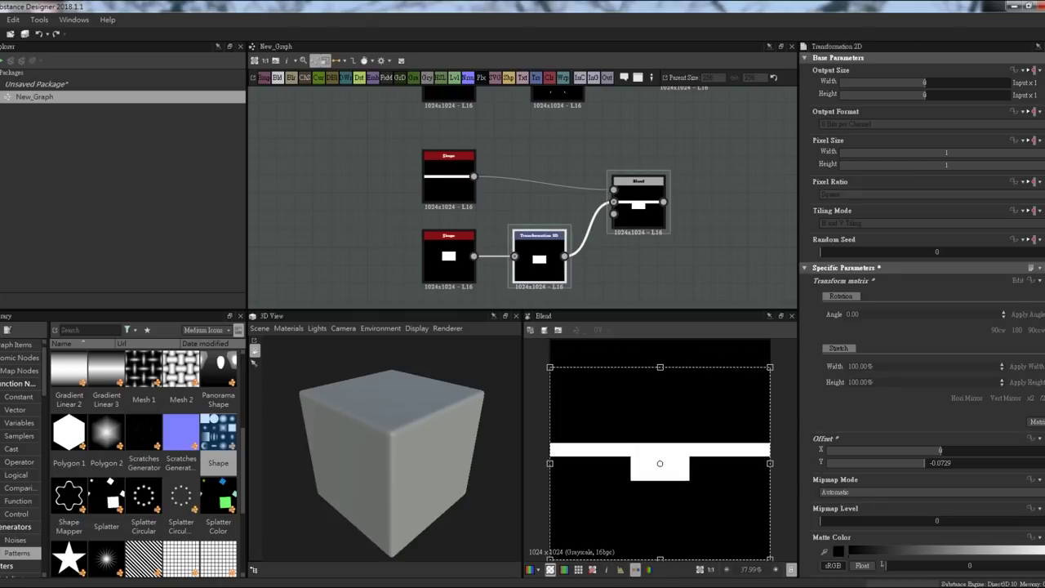
Add a Shape Mapper fed by the blended pattern and set its Pattern Amount to 1.
{"action": "double_click", "coordinate": [69, 496]}
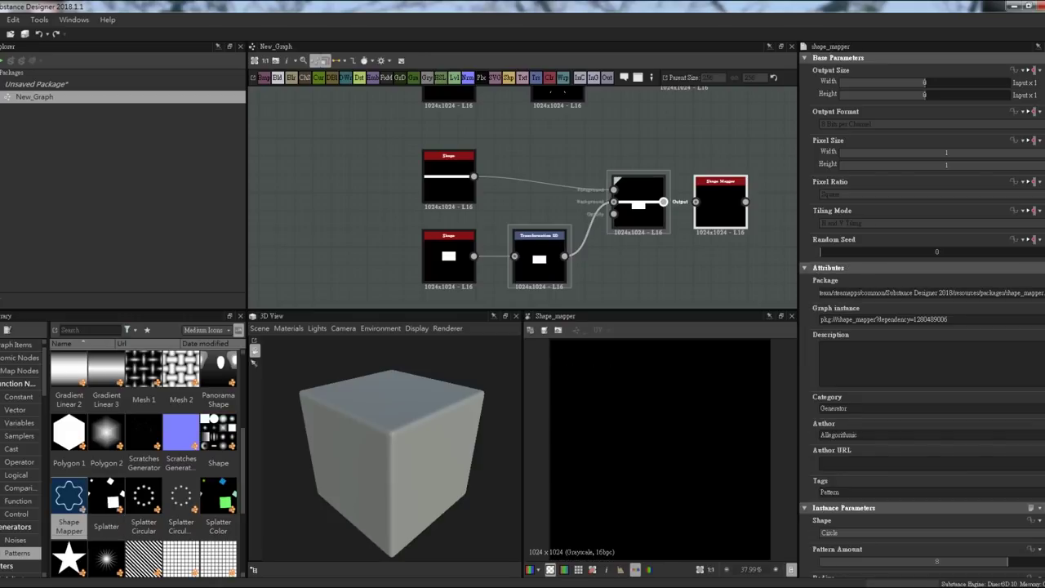
{"action": "left_click_drag", "start_coordinate": [663, 202], "coordinate": [696, 201]}
{"action": "scroll", "coordinate": [923, 326], "scroll_direction": "down", "scroll_amount": 3}
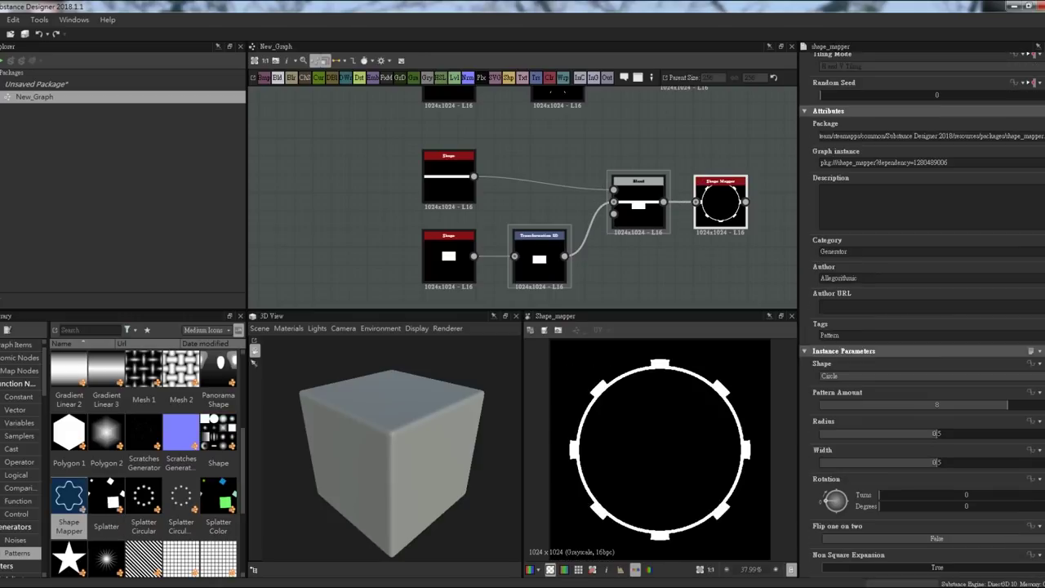
{"action": "left_click_drag", "start_coordinate": [1007, 404], "coordinate": [844, 404]}
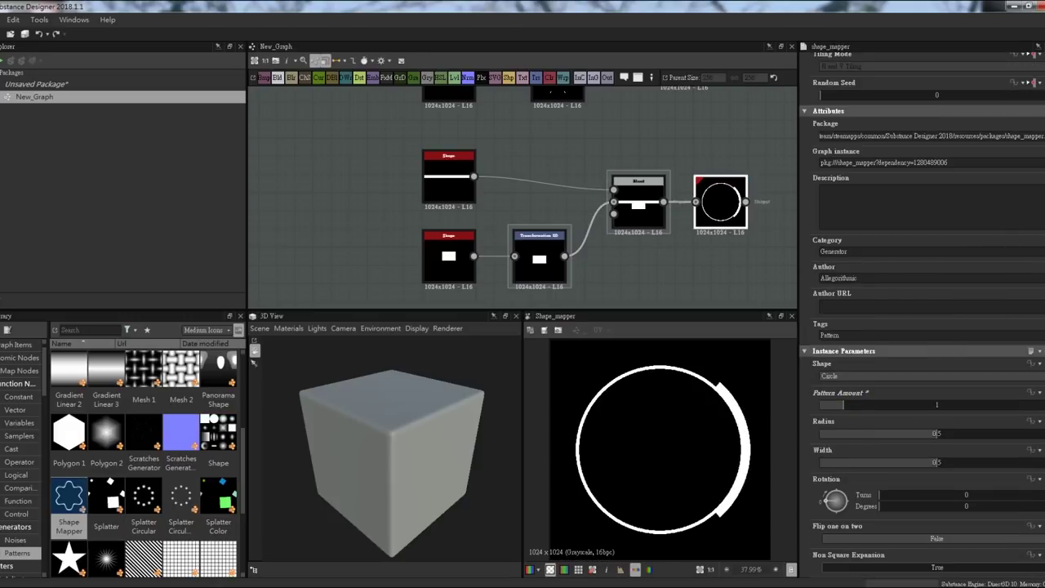
Shift the Transformation 2D offset X, widen the tab rectangles to 0.38 and thin the bar to 0.03.
{"action": "left_click", "coordinate": [539, 249]}
{"action": "left_click_drag", "start_coordinate": [660, 463], "coordinate": [585, 463]}
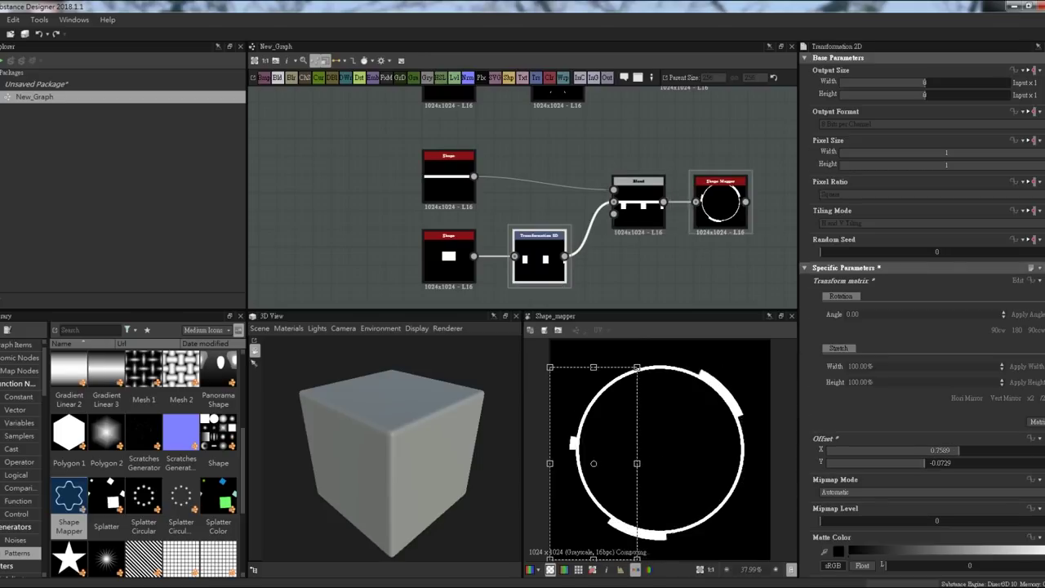
{"action": "left_click", "coordinate": [449, 258]}
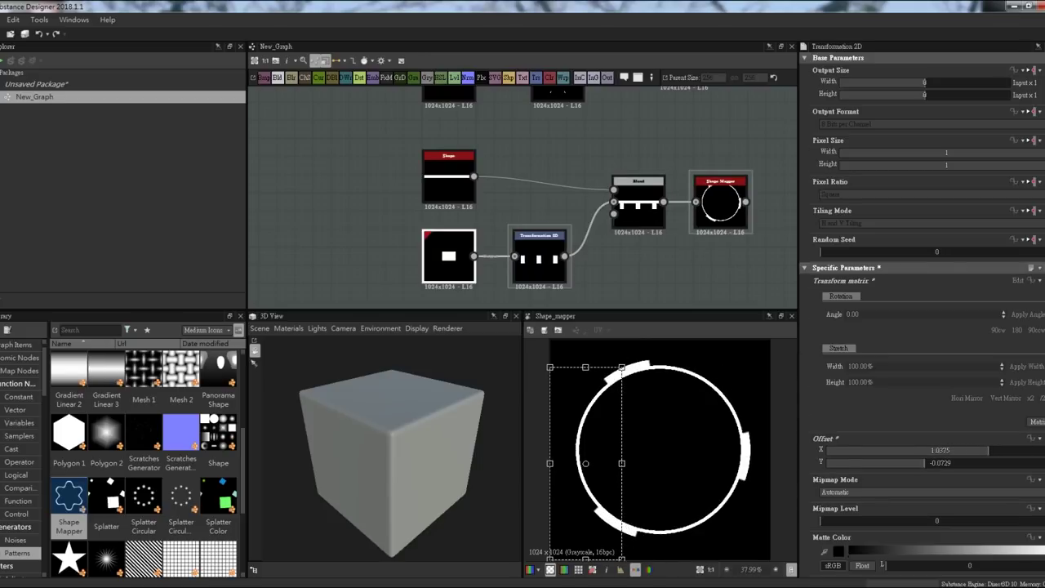
{"action": "mouse_move", "coordinate": [888, 483]}
{"action": "left_mouse_down"}
{"action": "mouse_move", "coordinate": [912, 483]}
{"action": "mouse_move", "coordinate": [860, 495]}
{"action": "left_mouse_up"}
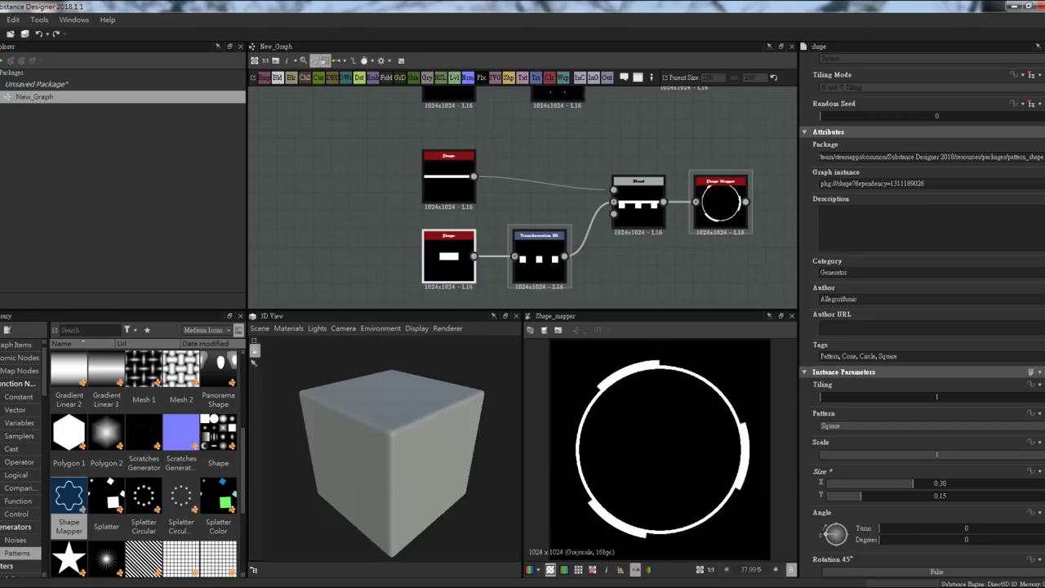
{"action": "left_click", "coordinate": [441, 173]}
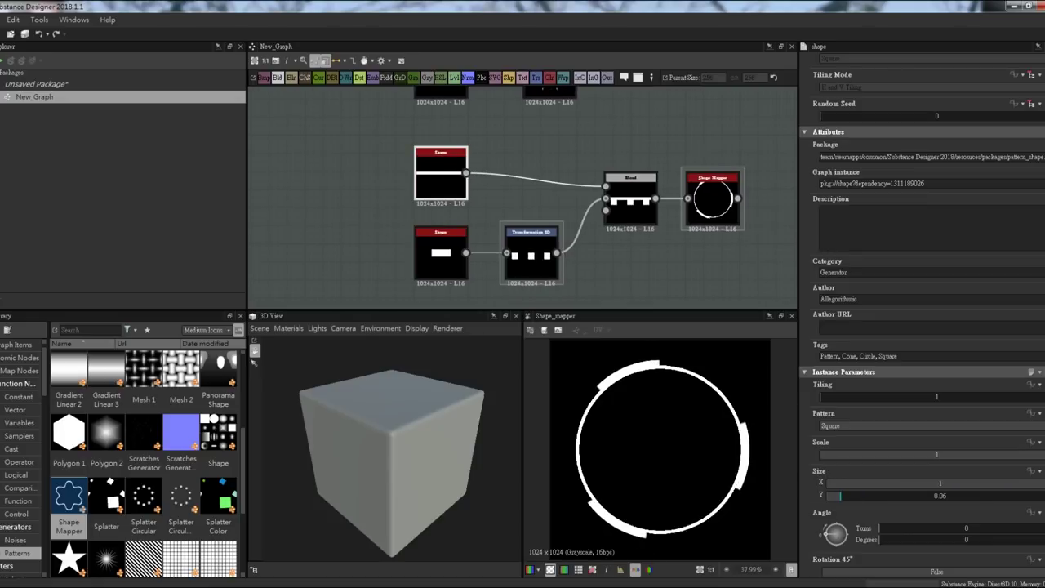
{"action": "left_click_drag", "start_coordinate": [839, 495], "coordinate": [831, 495]}
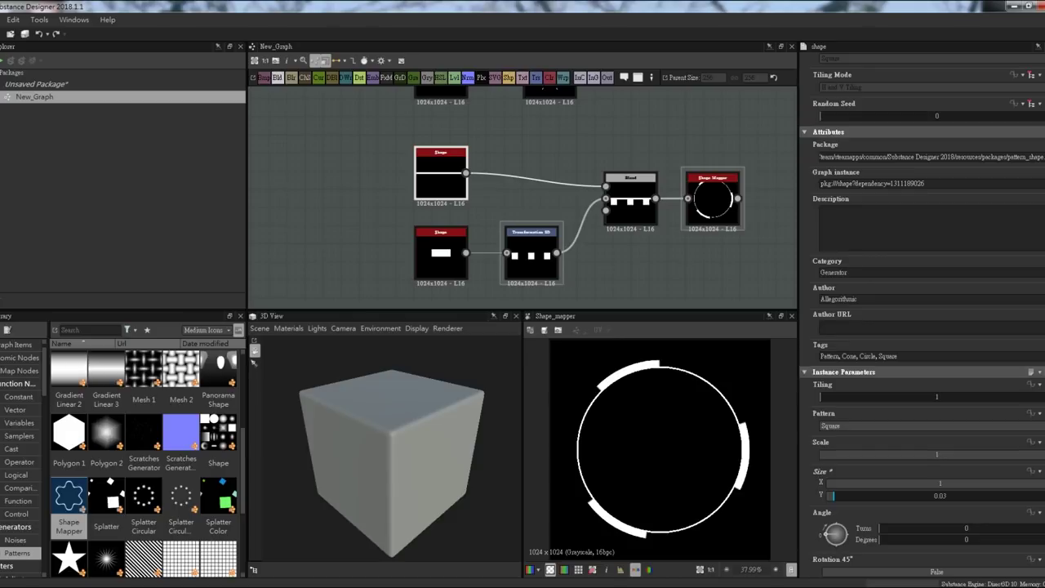
{"action": "scroll", "coordinate": [681, 204], "scroll_direction": "down", "scroll_amount": 4}
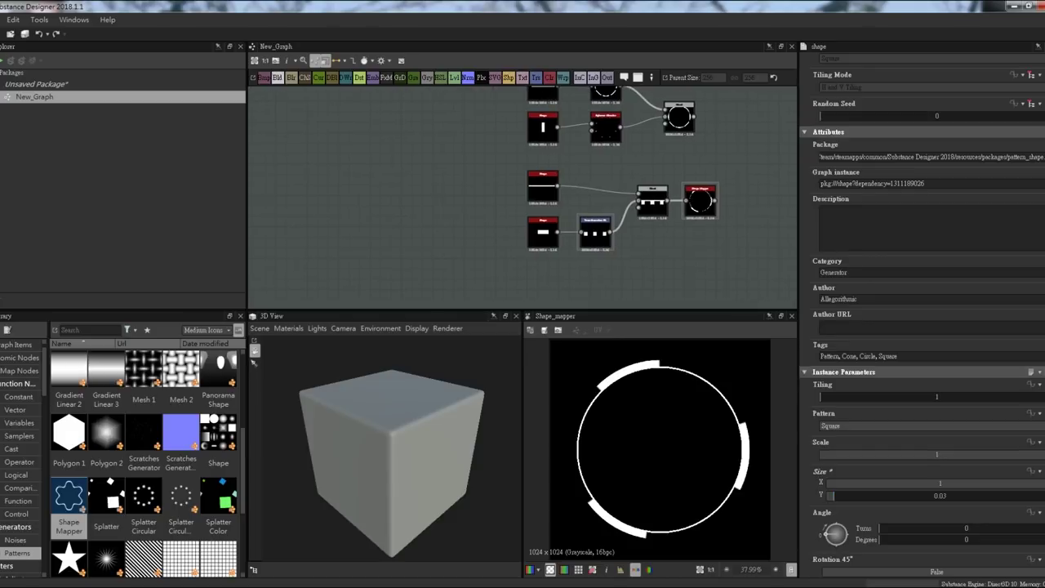
Add a Shape node set to Gradation and squash it to Size Y 0.06.
{"action": "left_click_drag", "start_coordinate": [218, 433], "coordinate": [555, 282]}
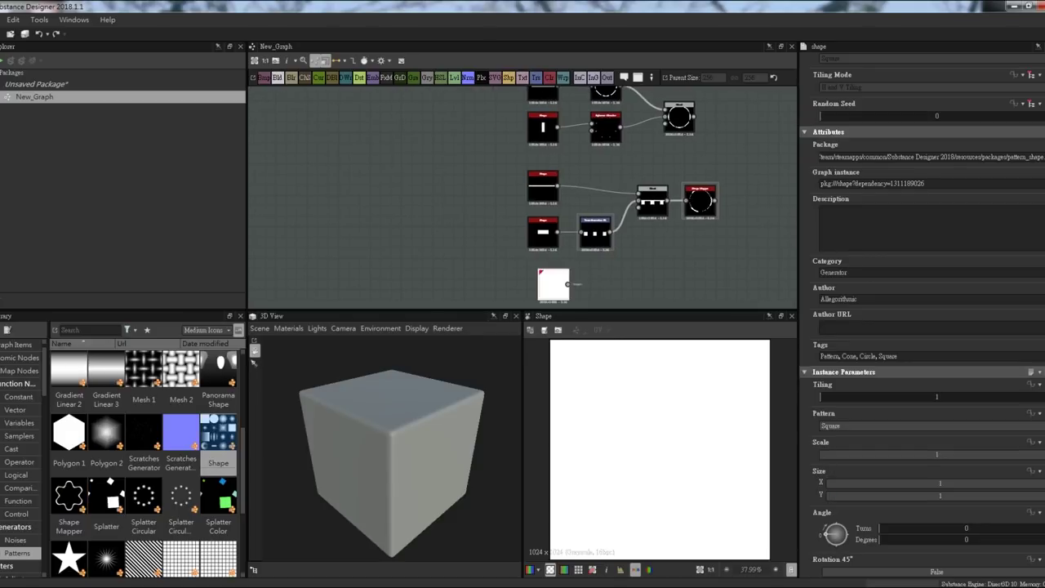
{"action": "left_click", "coordinate": [898, 426]}
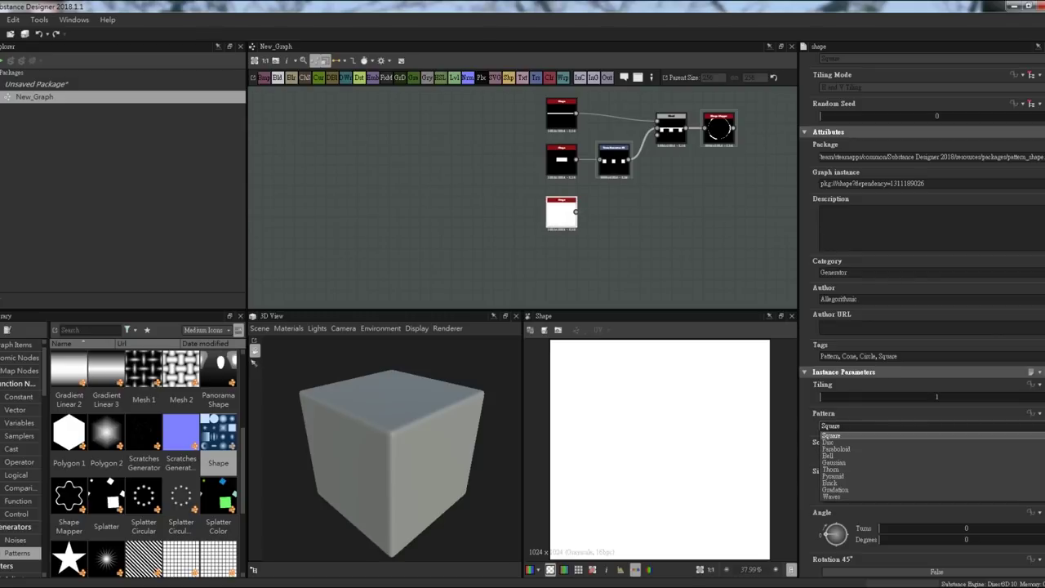
{"action": "left_click", "coordinate": [834, 489]}
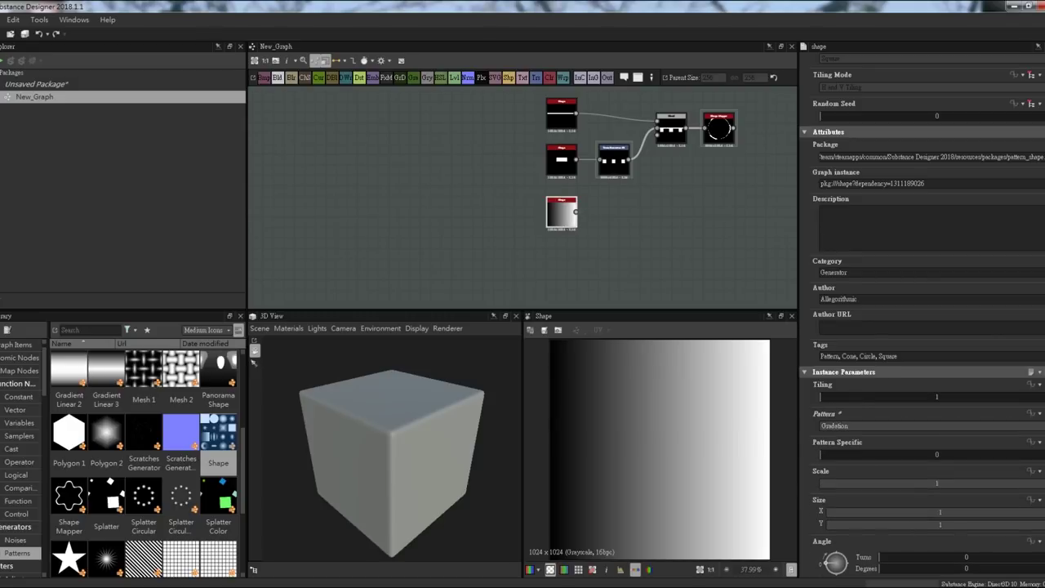
{"action": "left_click_drag", "start_coordinate": [939, 523], "coordinate": [839, 524]}
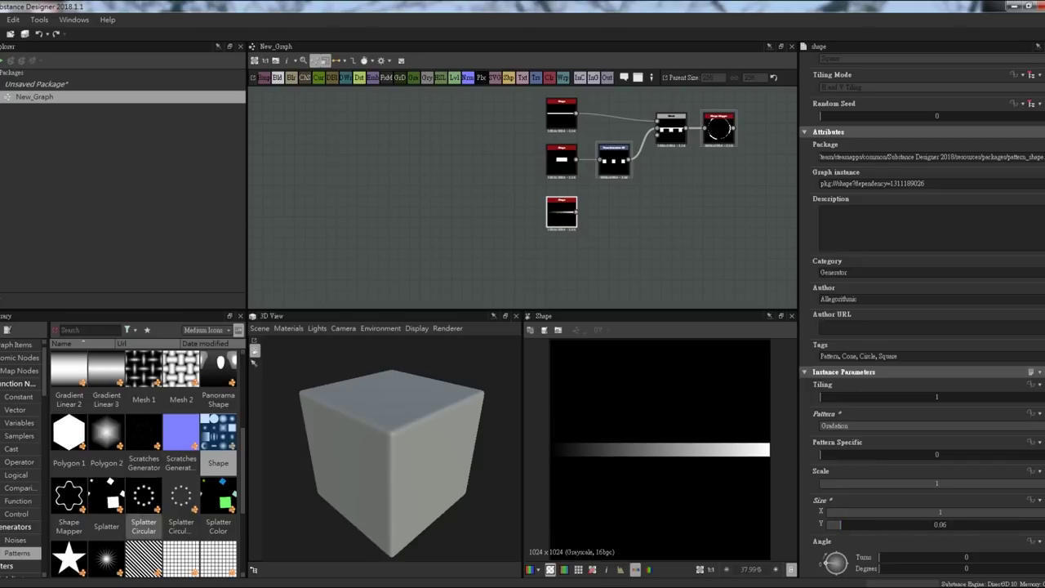
Feed the gradient bar into a new Shape Mapper with Pattern Amount 2, then copy both nodes.
{"action": "mouse_move", "coordinate": [69, 498]}
{"action": "left_mouse_down"}
{"action": "mouse_move", "coordinate": [634, 204]}
{"action": "mouse_move", "coordinate": [619, 201]}
{"action": "mouse_move", "coordinate": [616, 217]}
{"action": "left_mouse_up"}
{"action": "scroll", "coordinate": [671, 234], "scroll_direction": "up", "scroll_amount": 3}
{"action": "left_click", "coordinate": [866, 426]}
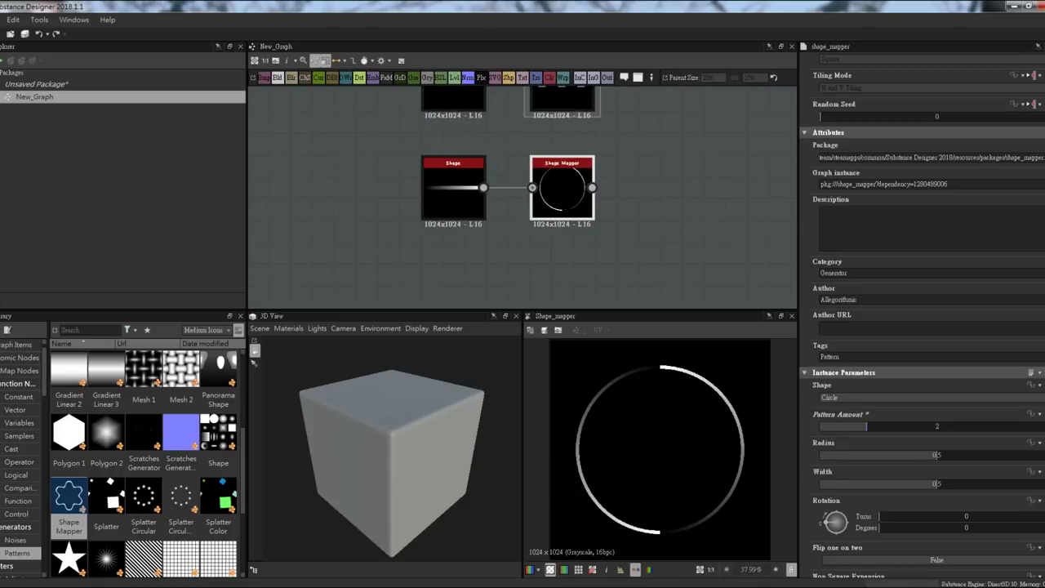
{"action": "left_click", "coordinate": [523, 261]}
{"action": "middle_click_drag", "start_coordinate": [523, 261], "coordinate": [538, 252]}
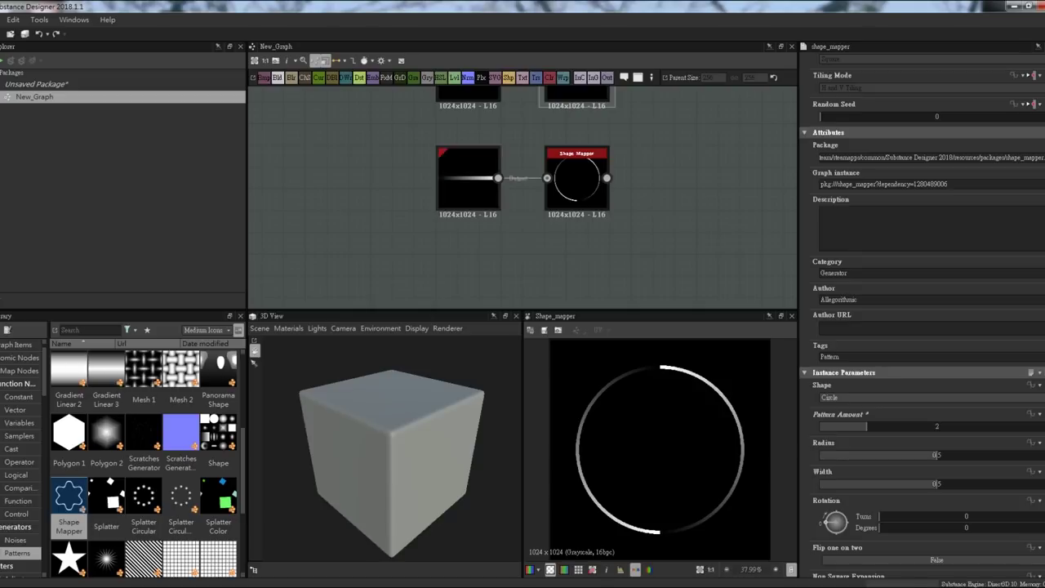
{"action": "key", "text": "ctrl+a"}
Duplicate the pair and make the copied Shape a Square bar sized 0.93 × 0.03.
{"action": "key", "text": "ctrl+d"}
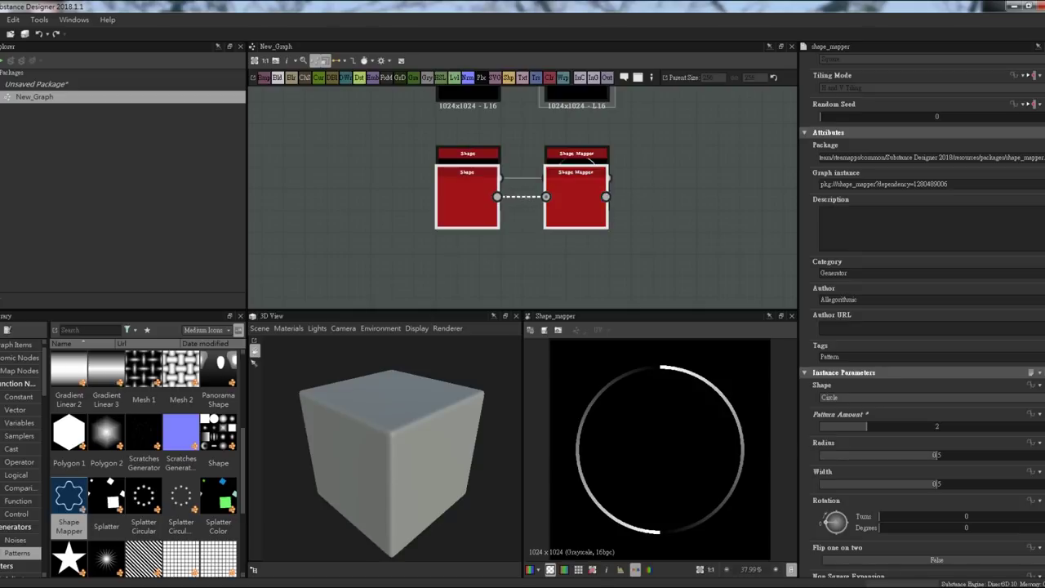
{"action": "double_click", "coordinate": [468, 261]}
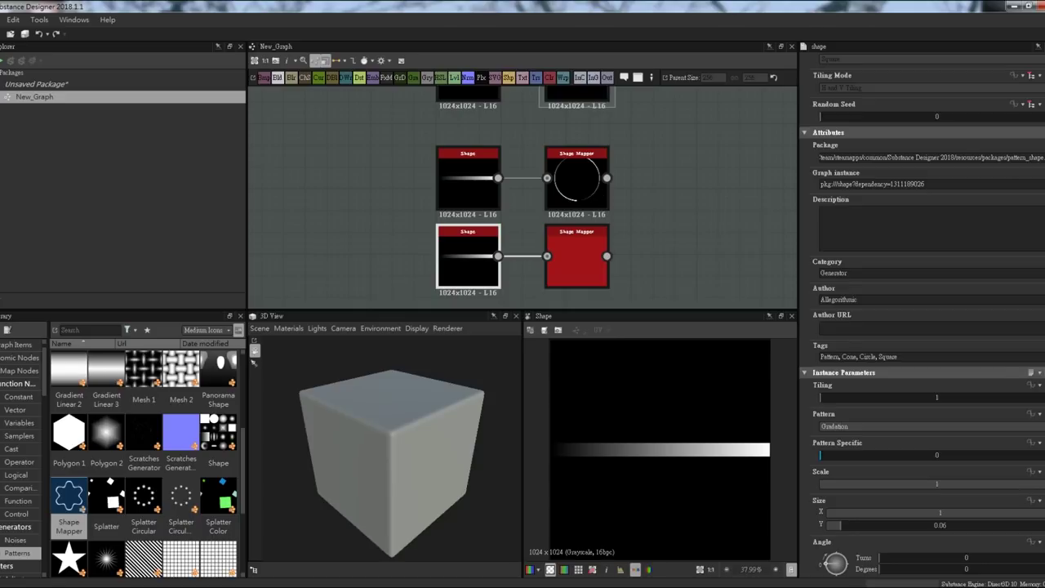
{"action": "left_click", "coordinate": [931, 426]}
{"action": "left_click", "coordinate": [931, 437]}
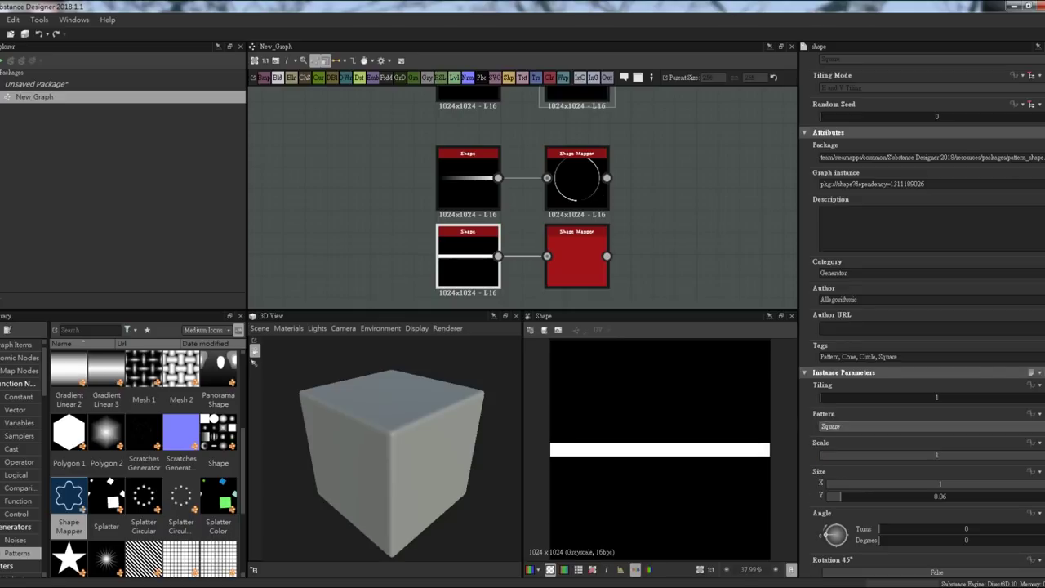
{"action": "left_click_drag", "start_coordinate": [940, 484], "coordinate": [924, 484]}
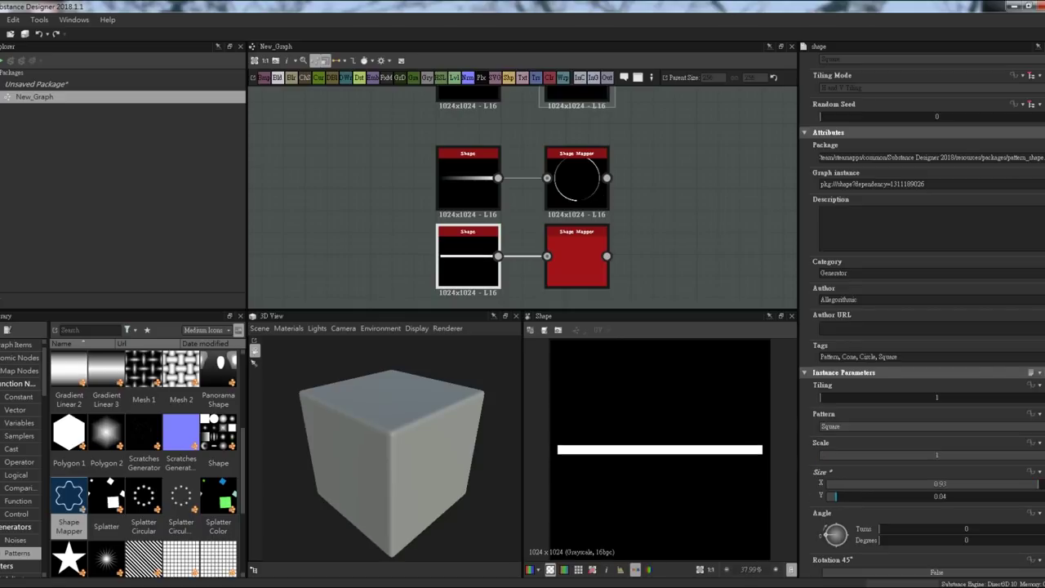
{"action": "left_click_drag", "start_coordinate": [839, 496], "coordinate": [831, 496]}
Set the copied Shape Mapper's Pattern Amount to 4 for four arcs.
{"action": "left_click", "coordinate": [576, 262]}
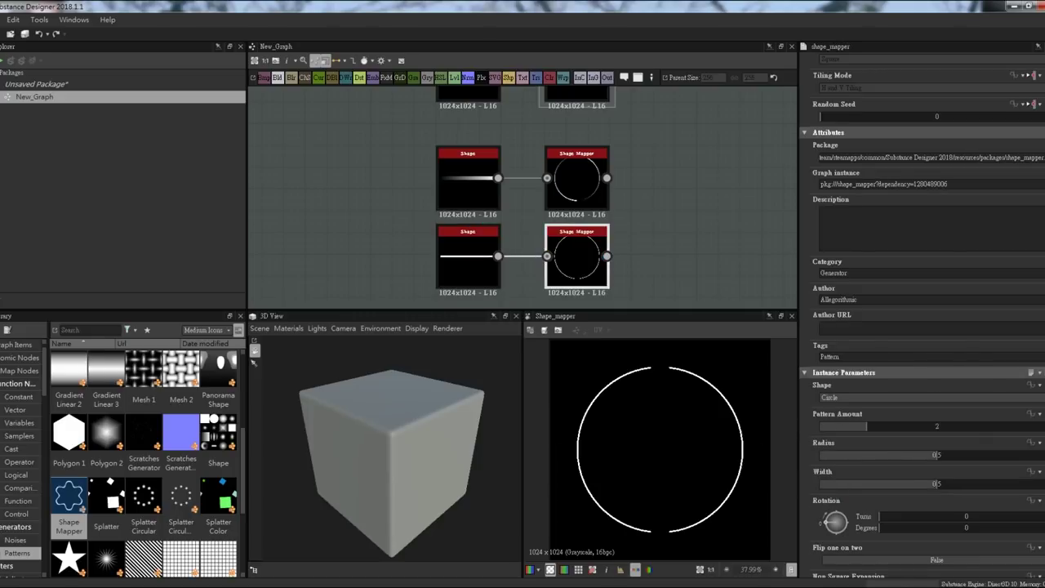
{"action": "left_click_drag", "start_coordinate": [867, 426], "coordinate": [890, 425]}
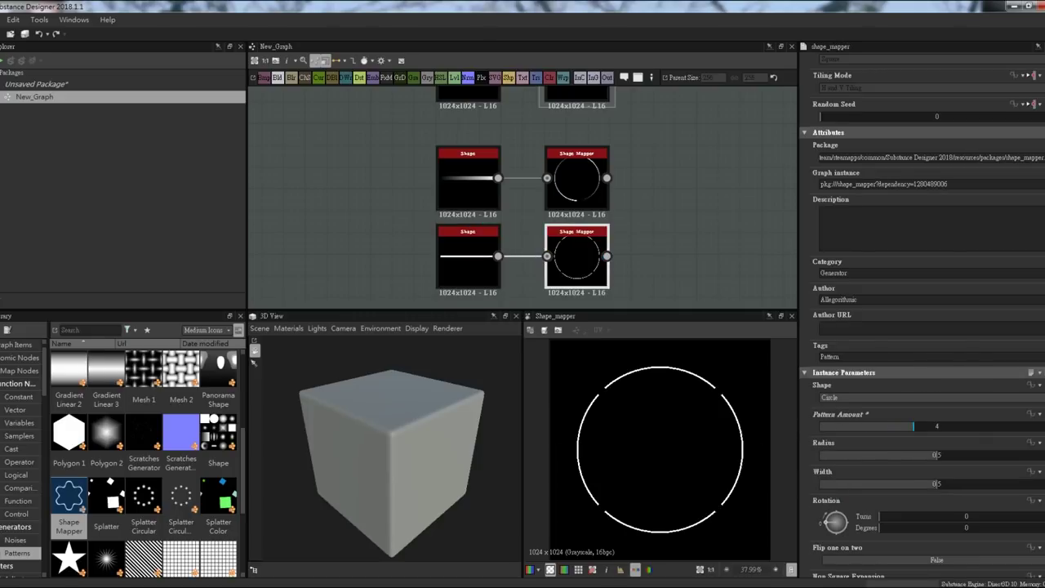
{"action": "left_click", "coordinate": [468, 260]}
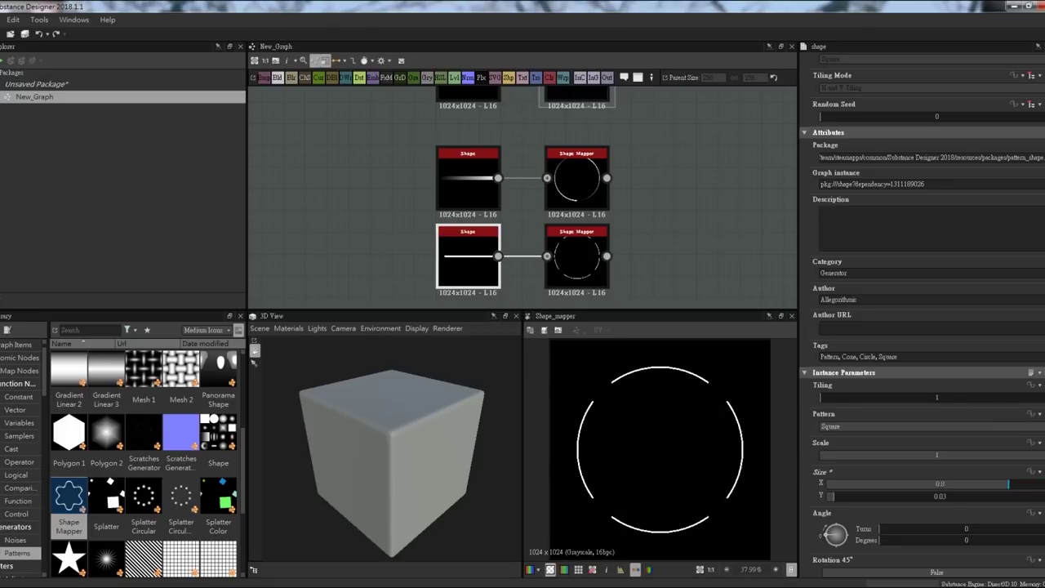
{"action": "left_click", "coordinate": [576, 259]}
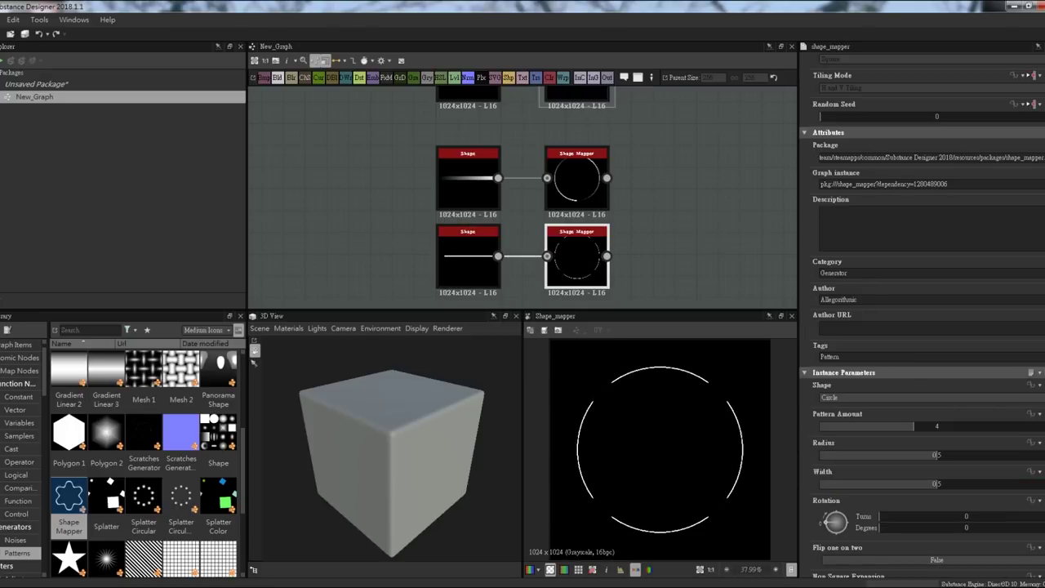
Add a new Blend node and wire the upper ring into it.
{"action": "left_click", "coordinate": [278, 77]}
{"action": "left_click_drag", "start_coordinate": [607, 178], "coordinate": [708, 222]}
{"action": "left_click", "coordinate": [899, 321]}
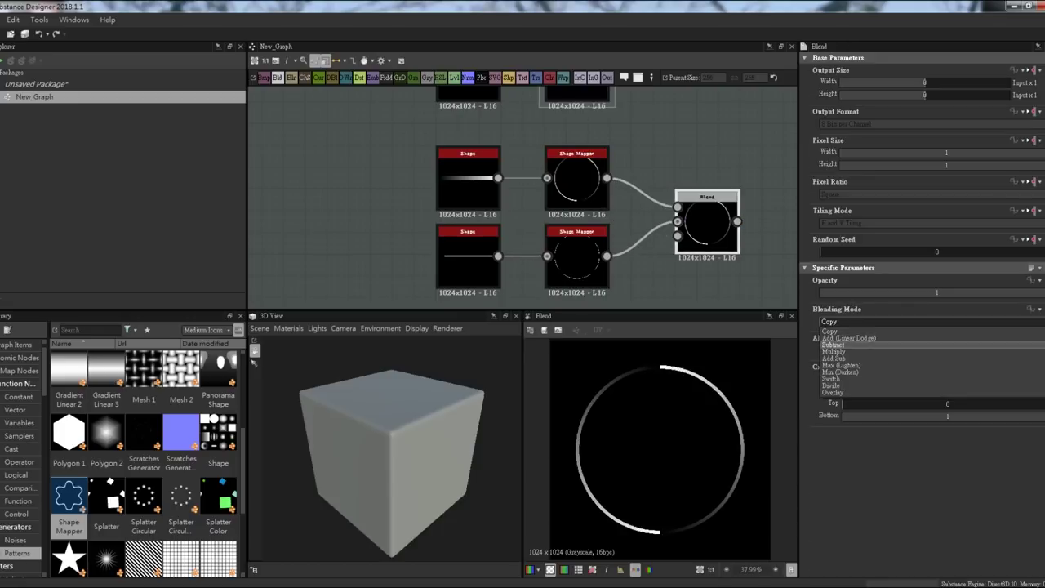
Set the Blend mode to Add (Linear Dodge) and the gradient ring's radius to 0.7.
{"action": "left_click", "coordinate": [849, 341]}
{"action": "left_click", "coordinate": [577, 255]}
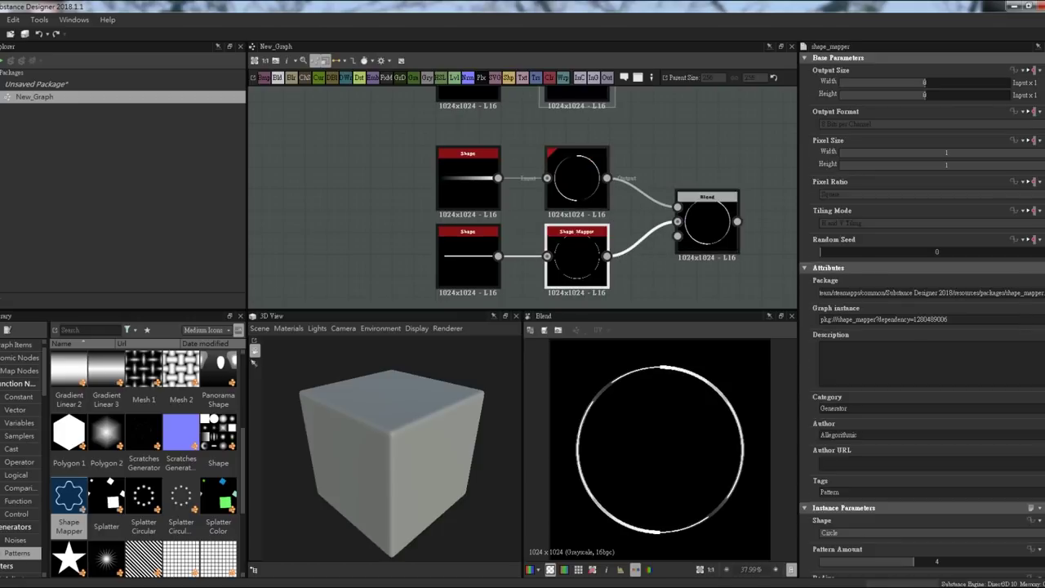
{"action": "left_click", "coordinate": [577, 178]}
{"action": "scroll", "coordinate": [923, 245], "scroll_direction": "down", "scroll_amount": 5}
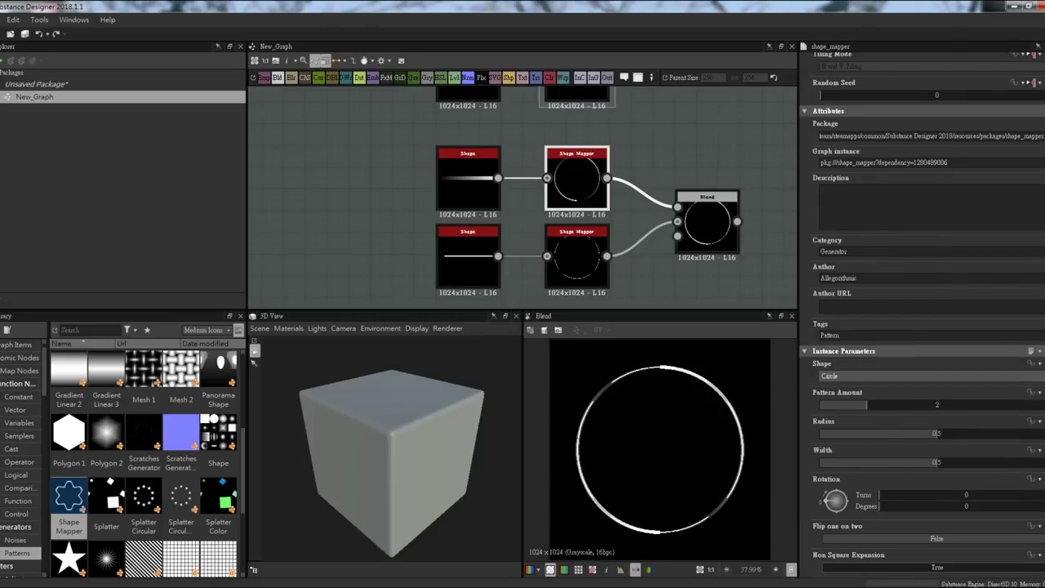
{"action": "left_click_drag", "start_coordinate": [936, 433], "coordinate": [985, 433]}
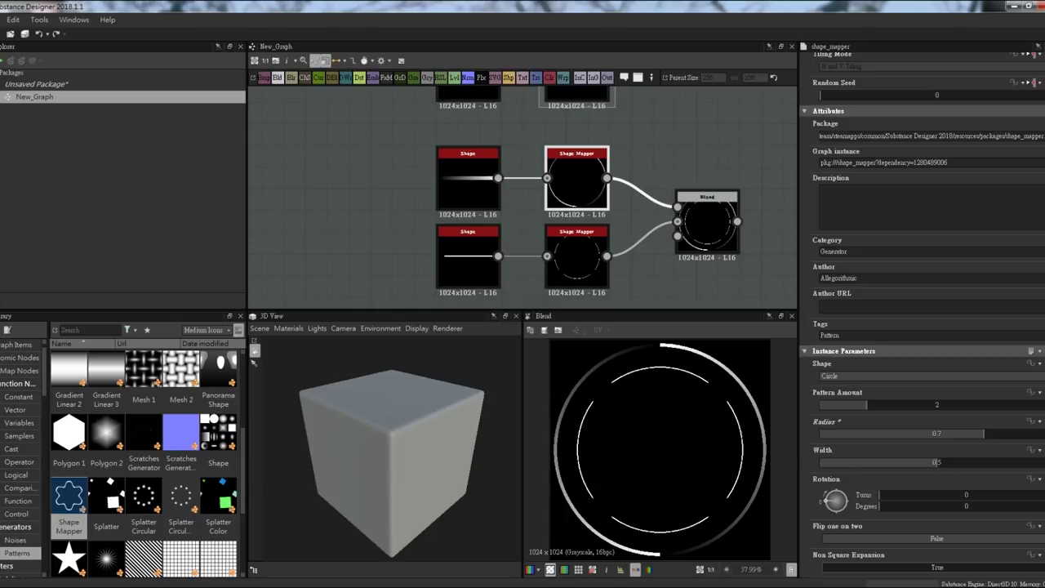
Enlarge the lower four-arc ring's Shape Mapper radius to 0.63.
{"action": "left_click", "coordinate": [576, 257]}
{"action": "left_click_drag", "start_coordinate": [936, 455], "coordinate": [968, 455]}
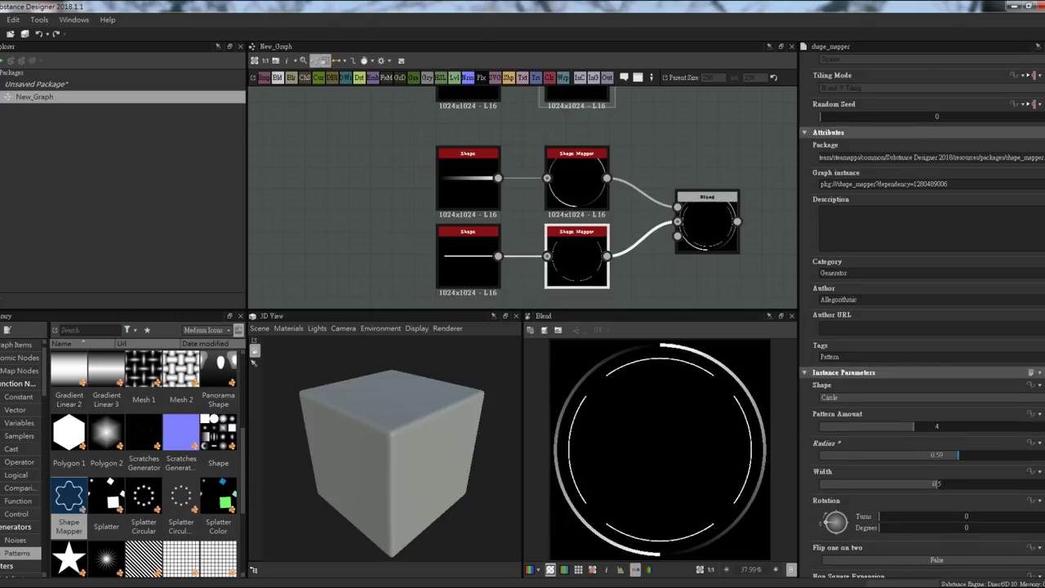
{"action": "scroll", "coordinate": [523, 196], "scroll_direction": "down", "scroll_amount": 2}
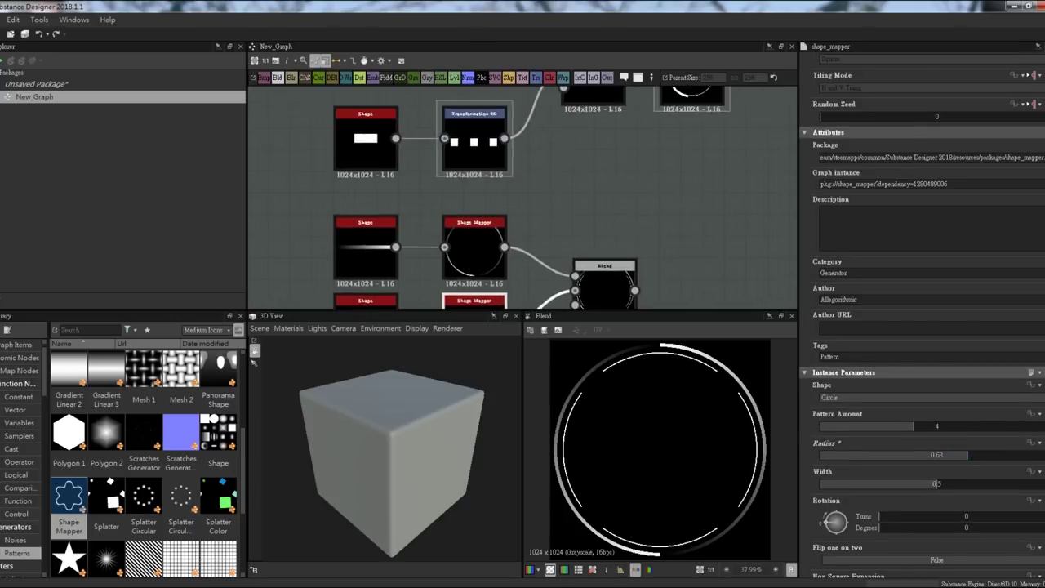
{"action": "scroll", "coordinate": [144, 462], "scroll_direction": "up", "scroll_amount": 5}
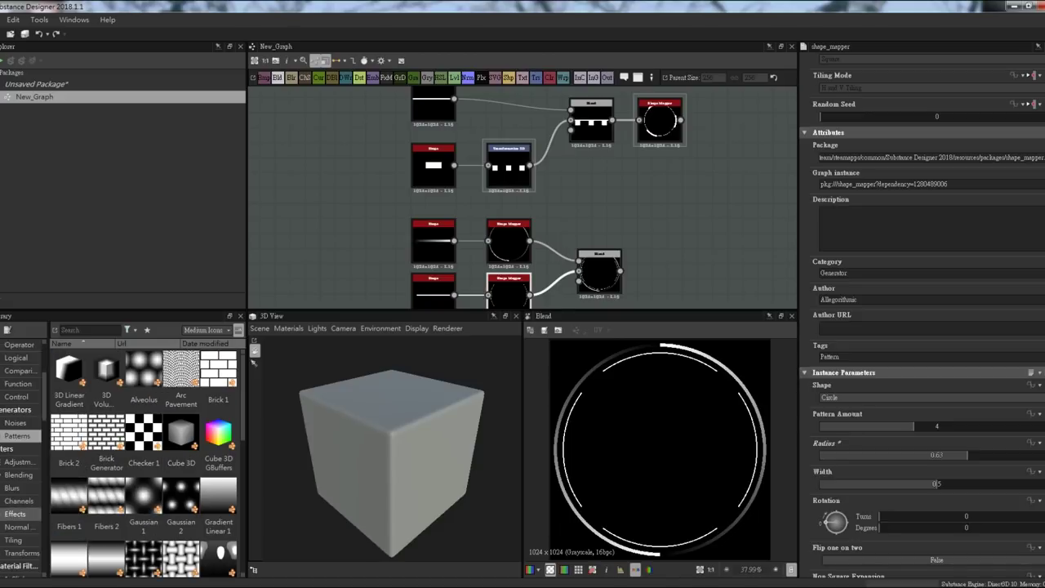
{"action": "scroll", "coordinate": [21, 457], "scroll_direction": "down", "scroll_amount": 3}
{"action": "left_click", "coordinate": [18, 422]}
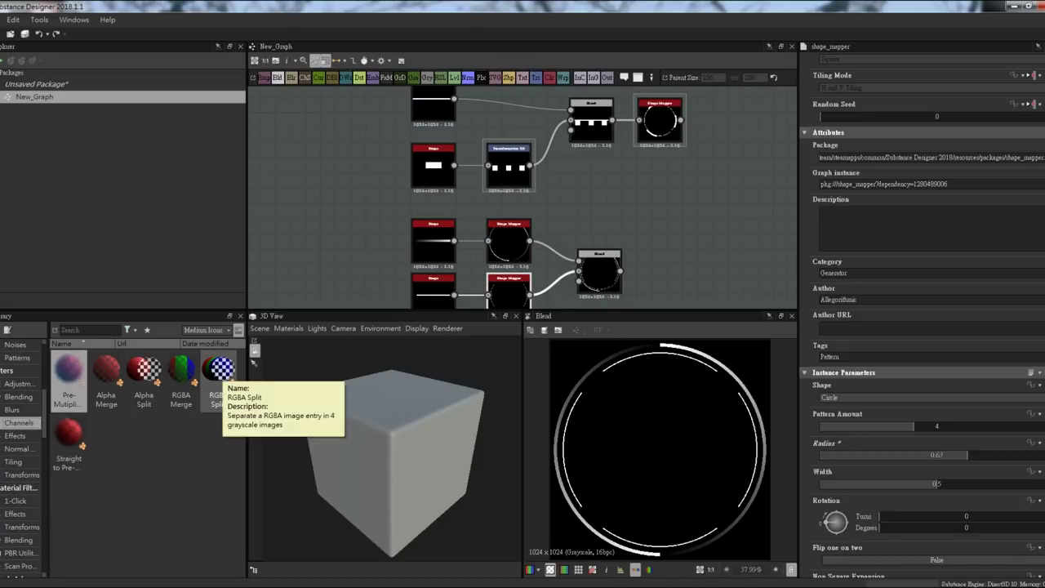
Add an RGBA Merge node from the Channels library and place it beside the ring nodes.
{"action": "left_click_drag", "start_coordinate": [181, 372], "coordinate": [735, 185]}
{"action": "middle_click_drag", "start_coordinate": [653, 204], "coordinate": [514, 265]}
{"action": "left_click_drag", "start_coordinate": [596, 241], "coordinate": [642, 233]}
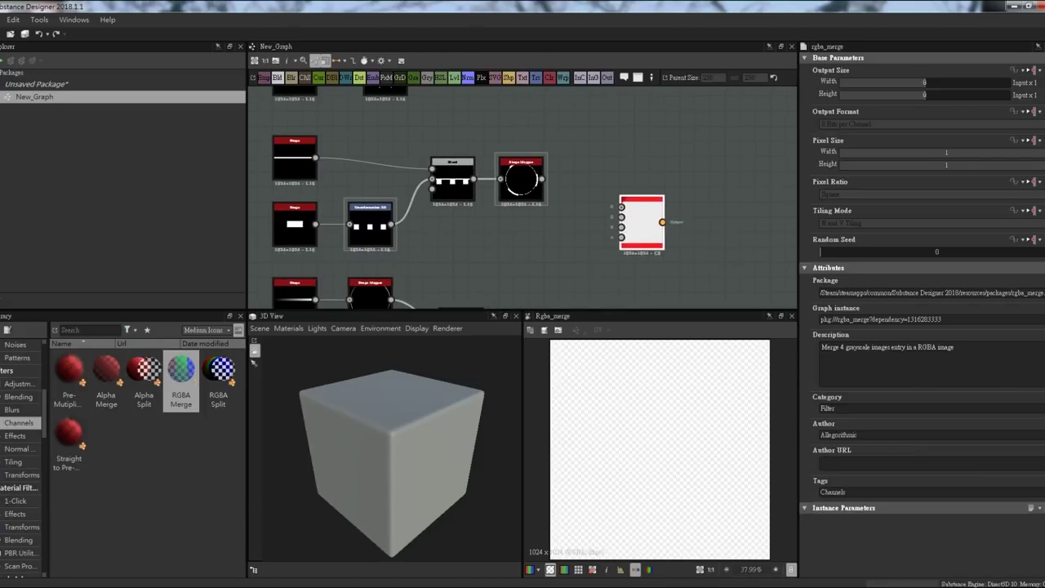
{"action": "scroll", "coordinate": [645, 220], "scroll_direction": "down", "scroll_amount": 2}
{"action": "scroll", "coordinate": [645, 220], "scroll_direction": "up", "scroll_amount": 2}
{"action": "scroll", "coordinate": [693, 175], "scroll_direction": "up", "scroll_amount": 2}
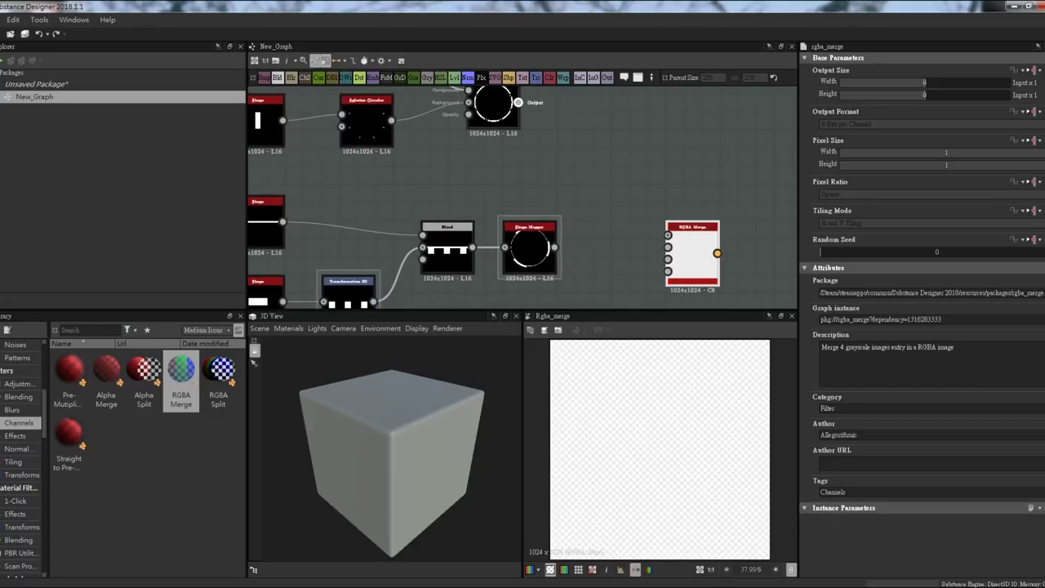
Wire the three ring outputs into the RGBA Merge's R, G and B inputs.
{"action": "left_click_drag", "start_coordinate": [519, 102], "coordinate": [670, 236]}
{"action": "left_click_drag", "start_coordinate": [558, 248], "coordinate": [670, 248]}
{"action": "middle_click_drag", "start_coordinate": [670, 248], "coordinate": [667, 147]}
{"action": "scroll", "coordinate": [588, 237], "scroll_direction": "down", "scroll_amount": 2}
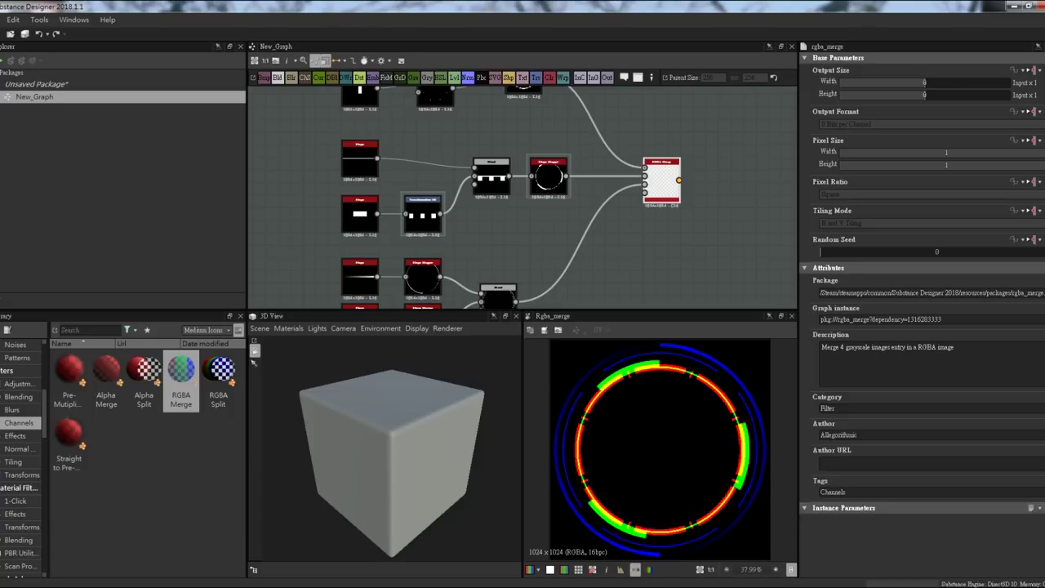
Inspect the dashed ring's Blend and Shape Mapper settings.
{"action": "mouse_move", "coordinate": [526, 198]}
{"action": "middle_mouse_down"}
{"action": "mouse_move", "coordinate": [573, 142]}
{"action": "mouse_move", "coordinate": [572, 219]}
{"action": "middle_mouse_up"}
{"action": "scroll", "coordinate": [580, 245], "scroll_direction": "up", "scroll_amount": 2}
{"action": "left_click", "coordinate": [512, 131]}
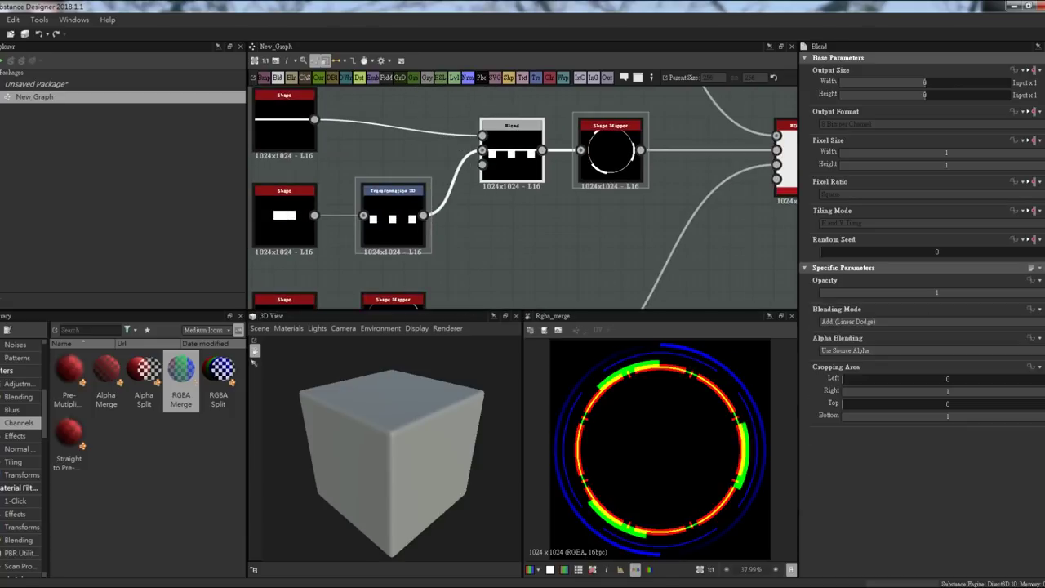
{"action": "middle_click_drag", "start_coordinate": [512, 131], "coordinate": [540, 147]}
{"action": "left_click", "coordinate": [638, 168]}
Set the dashed ring's Shape Mapper radius to 0.6.
{"action": "middle_click_drag", "start_coordinate": [638, 167], "coordinate": [602, 154]}
{"action": "scroll", "coordinate": [923, 327], "scroll_direction": "down", "scroll_amount": 5}
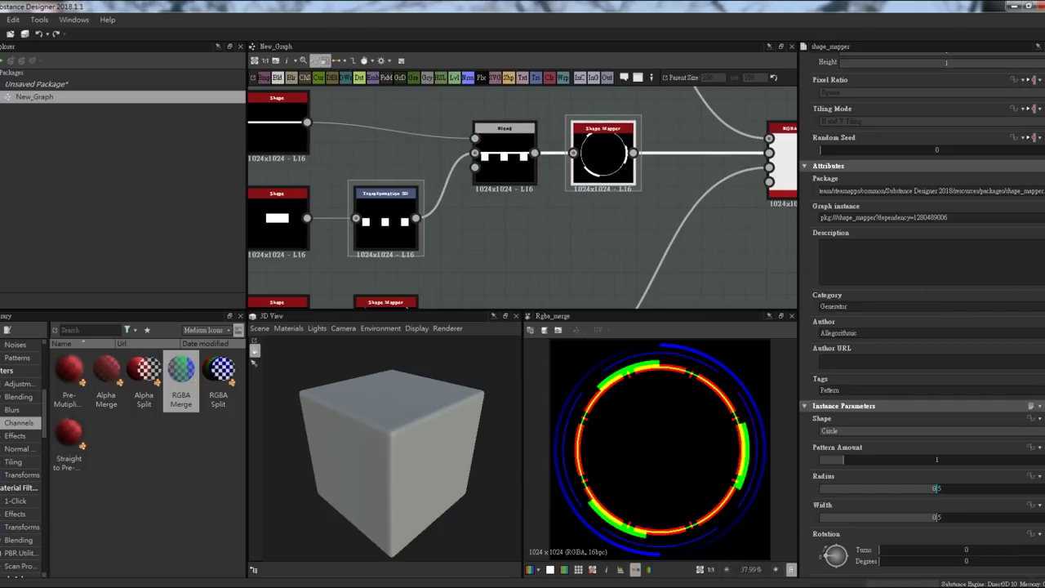
{"action": "left_click_drag", "start_coordinate": [936, 488], "coordinate": [960, 489]}
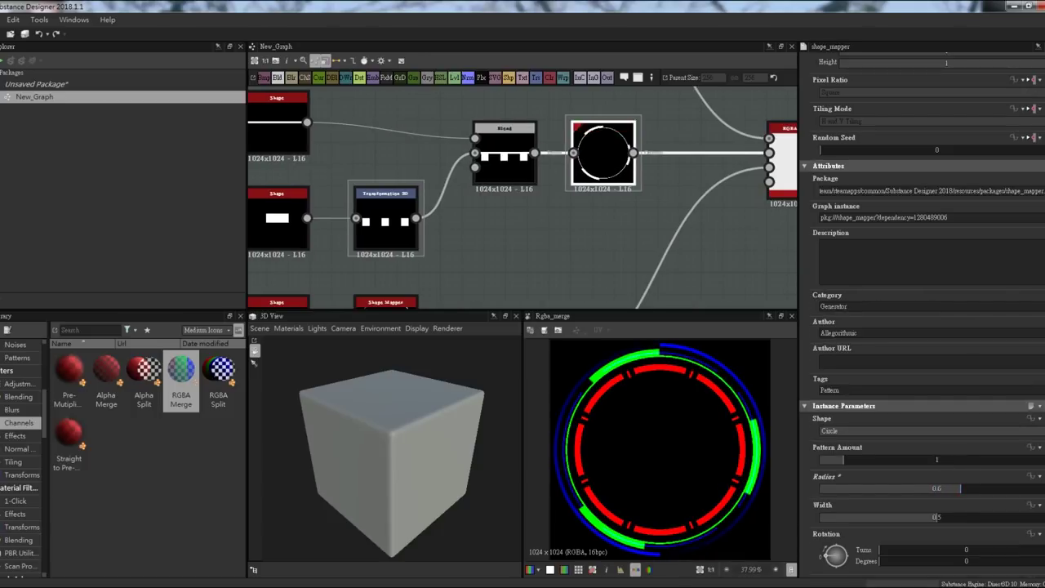
Narrow the vertical tick Shape's Size X to 0.06.
{"action": "left_click", "coordinate": [568, 174]}
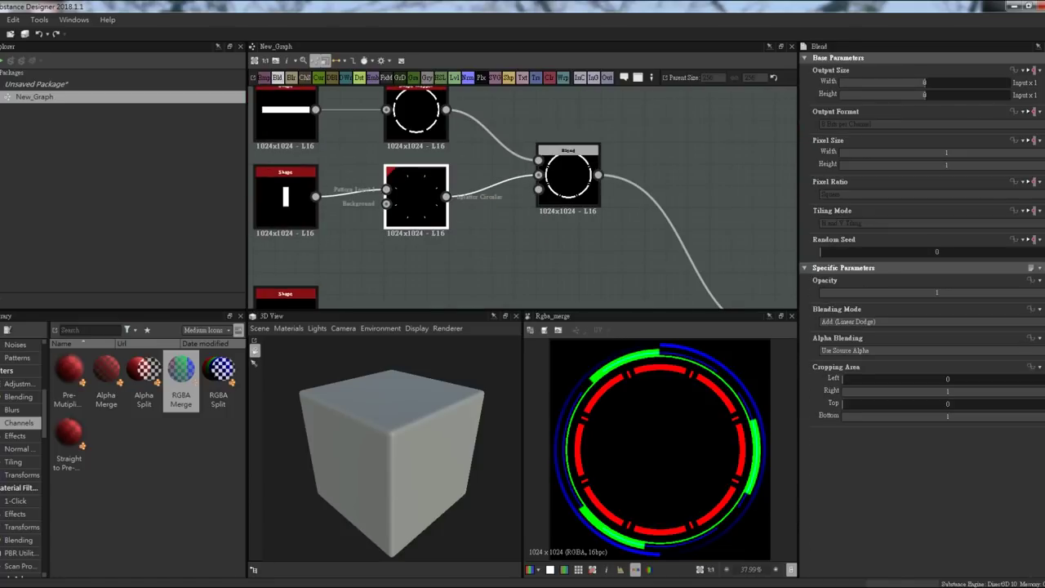
{"action": "left_click", "coordinate": [415, 115]}
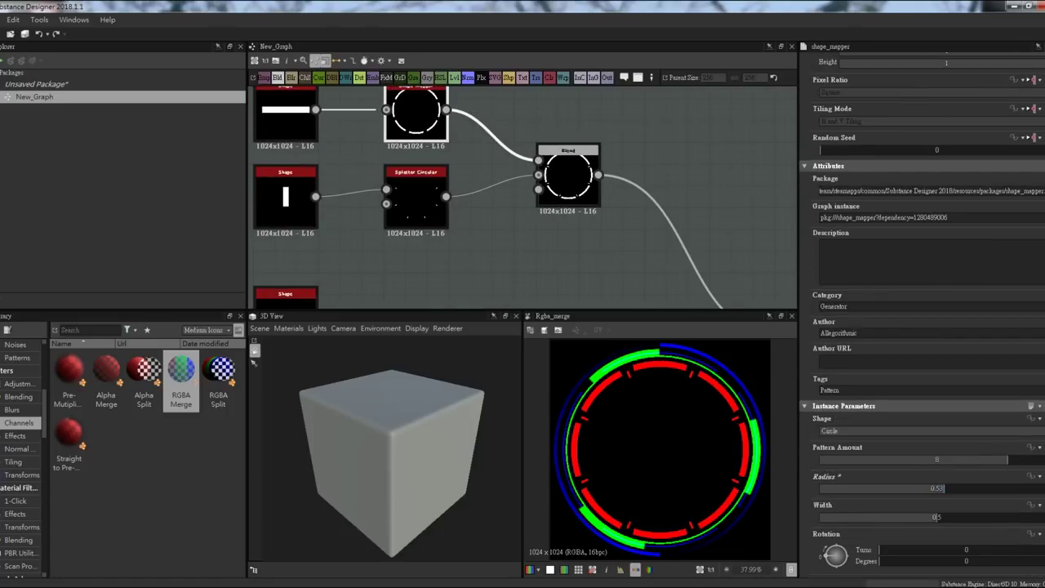
{"action": "left_click", "coordinate": [416, 196]}
{"action": "scroll", "coordinate": [918, 367], "scroll_direction": "down", "scroll_amount": 10}
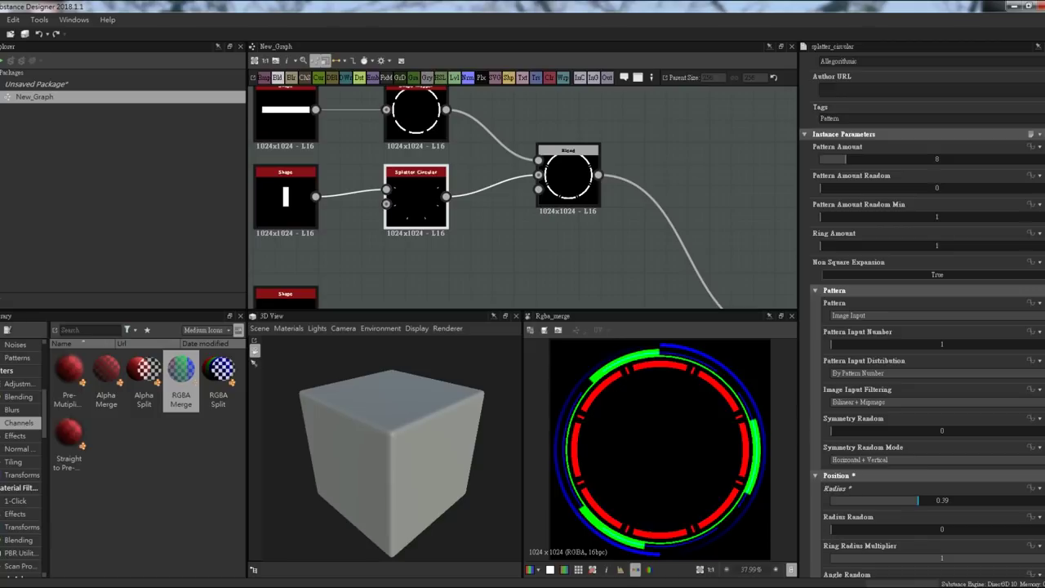
{"action": "scroll", "coordinate": [918, 408], "scroll_direction": "down", "scroll_amount": 5}
{"action": "scroll", "coordinate": [918, 408], "scroll_direction": "down", "scroll_amount": 3}
{"action": "left_click", "coordinate": [285, 196]}
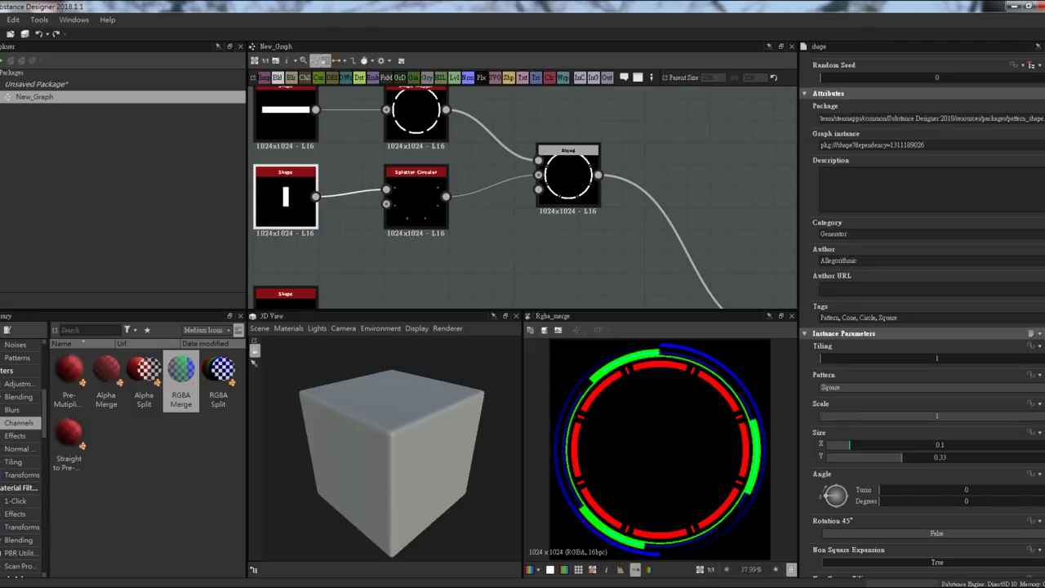
{"action": "scroll", "coordinate": [522, 196], "scroll_direction": "down", "scroll_amount": 2}
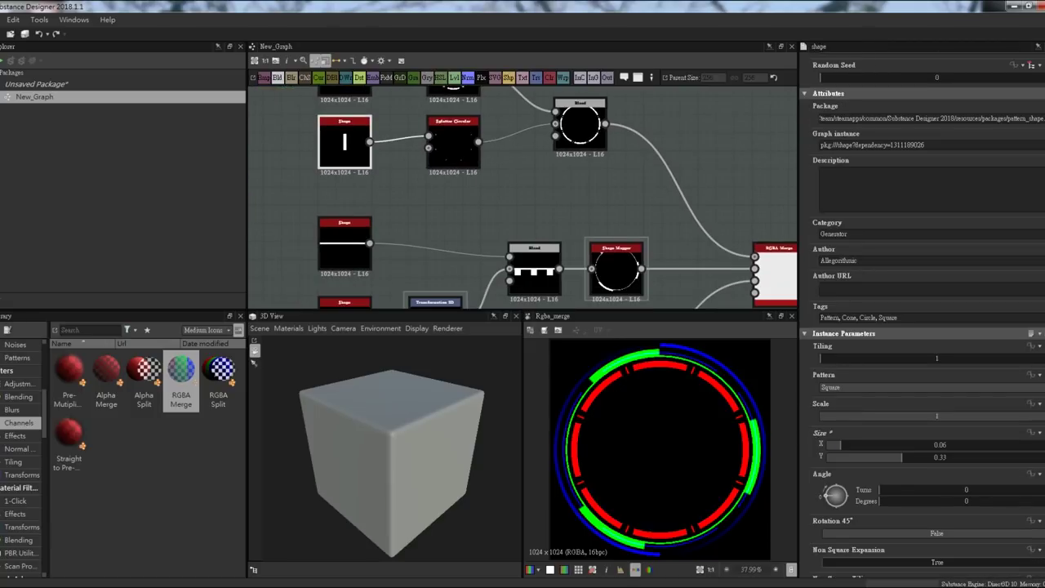
Raise the lower ring's Shape Mapper Pattern Amount to 6.
{"action": "middle_click_drag", "start_coordinate": [617, 270], "coordinate": [610, 153]}
{"action": "left_click", "coordinate": [610, 153]}
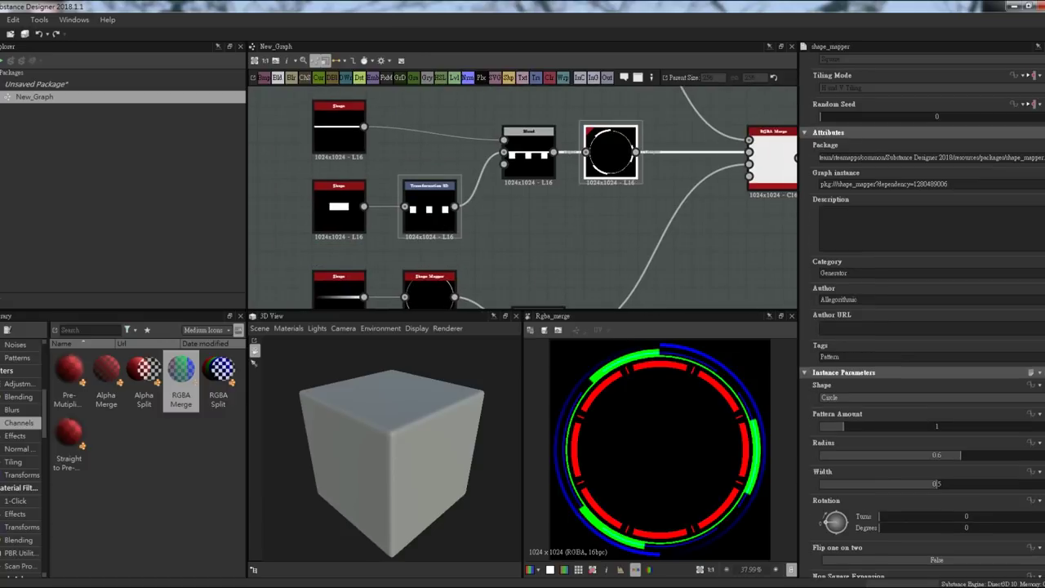
{"action": "middle_click_drag", "start_coordinate": [487, 224], "coordinate": [527, 215]}
{"action": "scroll", "coordinate": [527, 216], "scroll_direction": "down", "scroll_amount": 2}
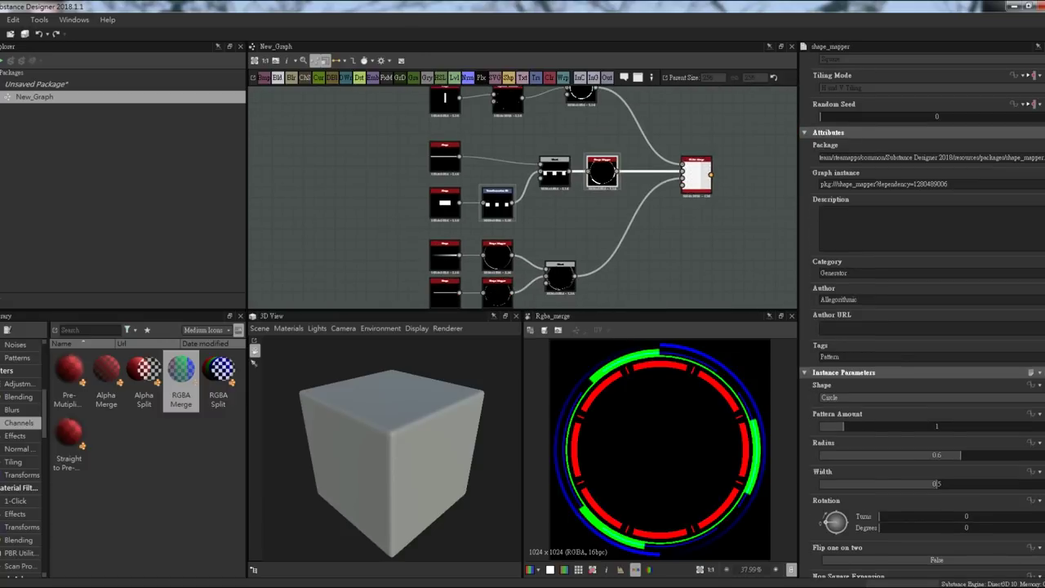
{"action": "scroll", "coordinate": [490, 245], "scroll_direction": "up", "scroll_amount": 3}
{"action": "middle_click_drag", "start_coordinate": [397, 241], "coordinate": [455, 258]}
{"action": "left_click", "coordinate": [455, 257]}
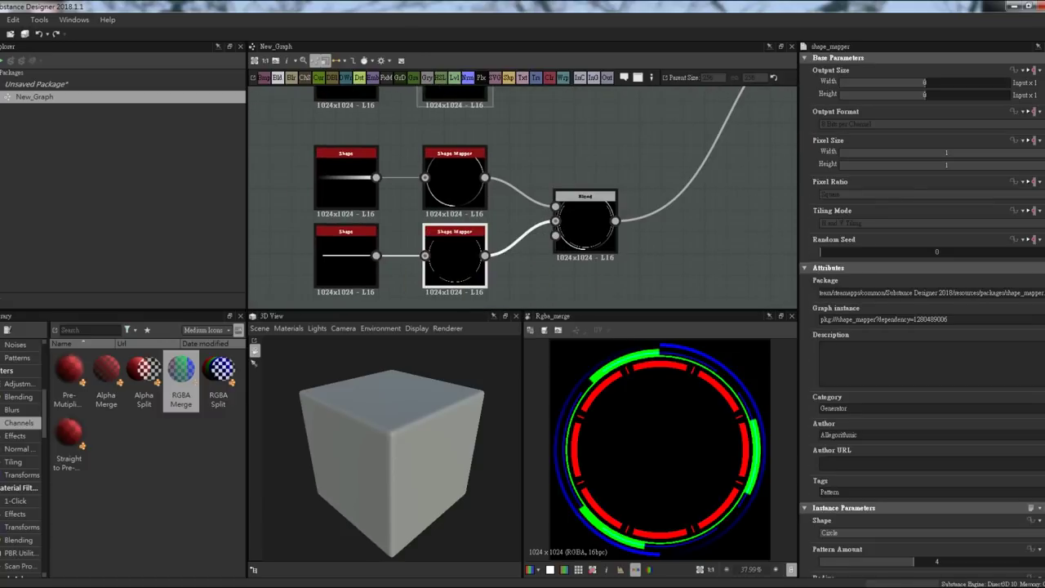
{"action": "scroll", "coordinate": [923, 326], "scroll_direction": "down", "scroll_amount": 3}
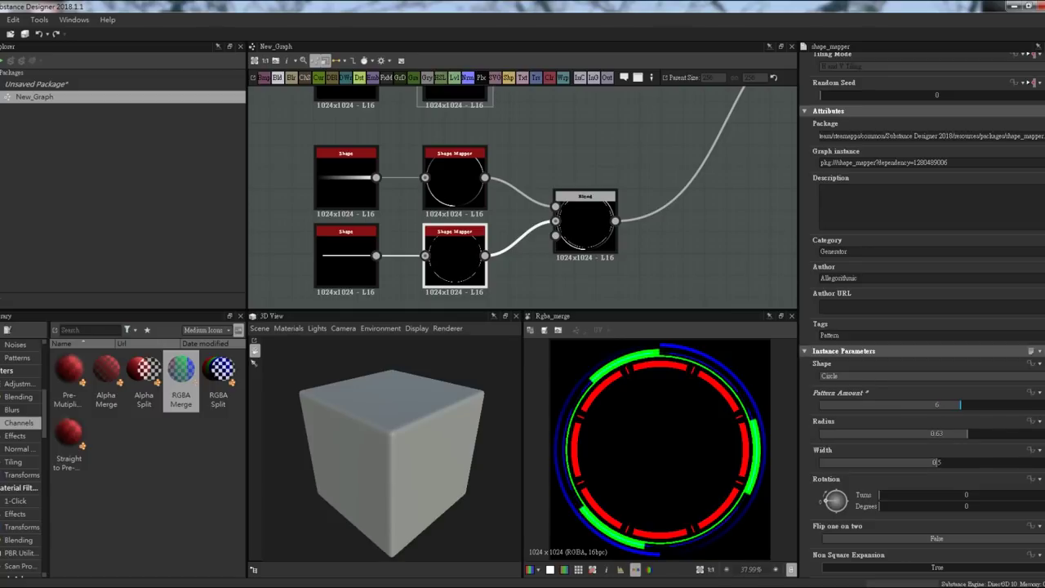
Duplicate the thin-bar Shape node (0.8 × 0.02).
{"action": "middle_click_drag", "start_coordinate": [458, 236], "coordinate": [525, 194]}
{"action": "left_click", "coordinate": [412, 216]}
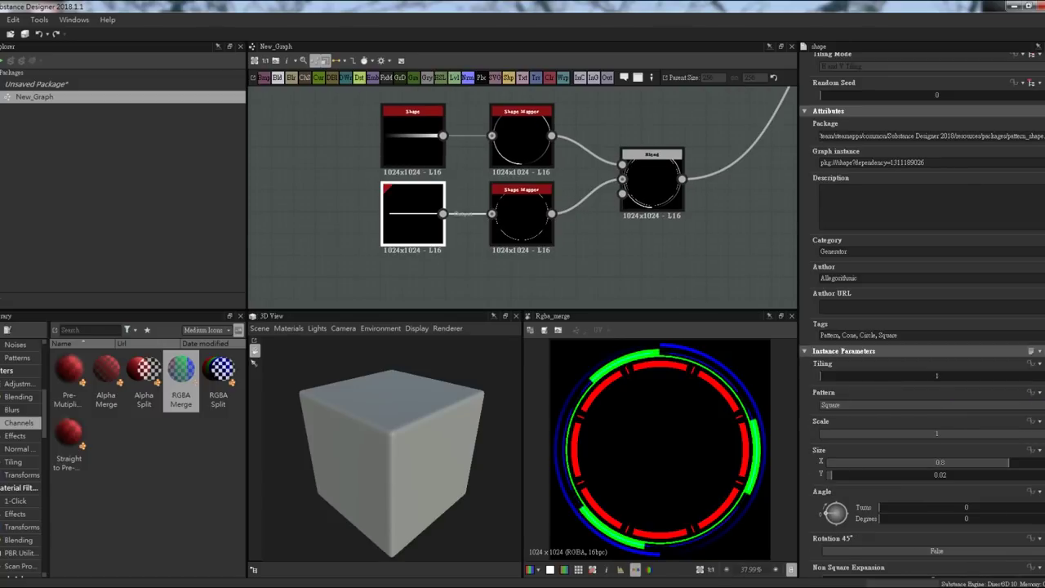
{"action": "key", "text": "ctrl+d"}
Place the copied bar below the original and resize it to 0.01 wide, 0.07 tall.
{"action": "left_click", "coordinate": [412, 287]}
{"action": "middle_click_drag", "start_coordinate": [412, 287], "coordinate": [465, 236]}
{"action": "double_click", "coordinate": [466, 240]}
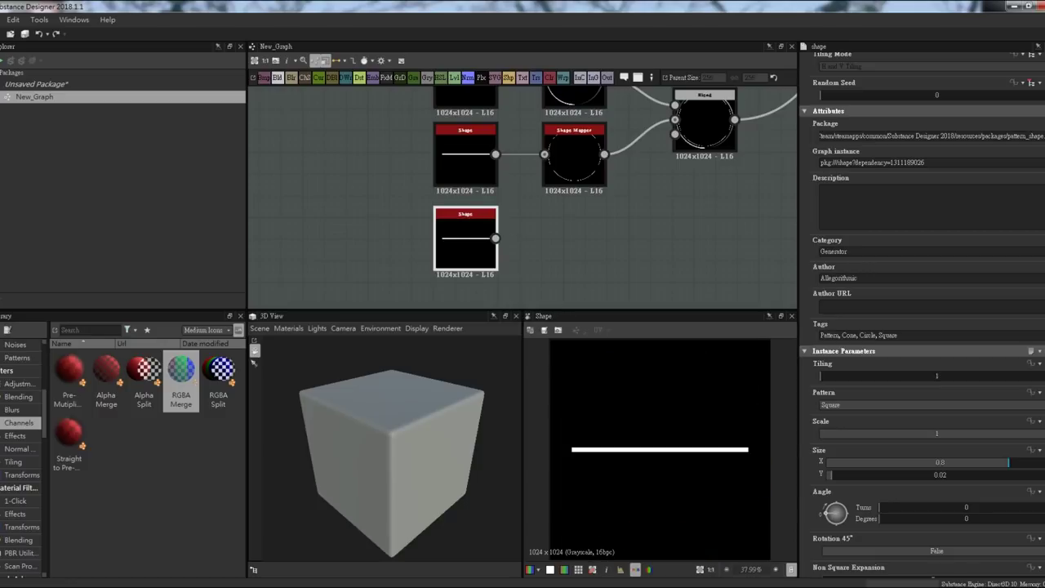
{"action": "left_click_drag", "start_coordinate": [1008, 462], "coordinate": [828, 462]}
Connect the tick shape to a new Splatter Circular node, replacing a mistaken Shape Mapper.
{"action": "left_click", "coordinate": [17, 358]}
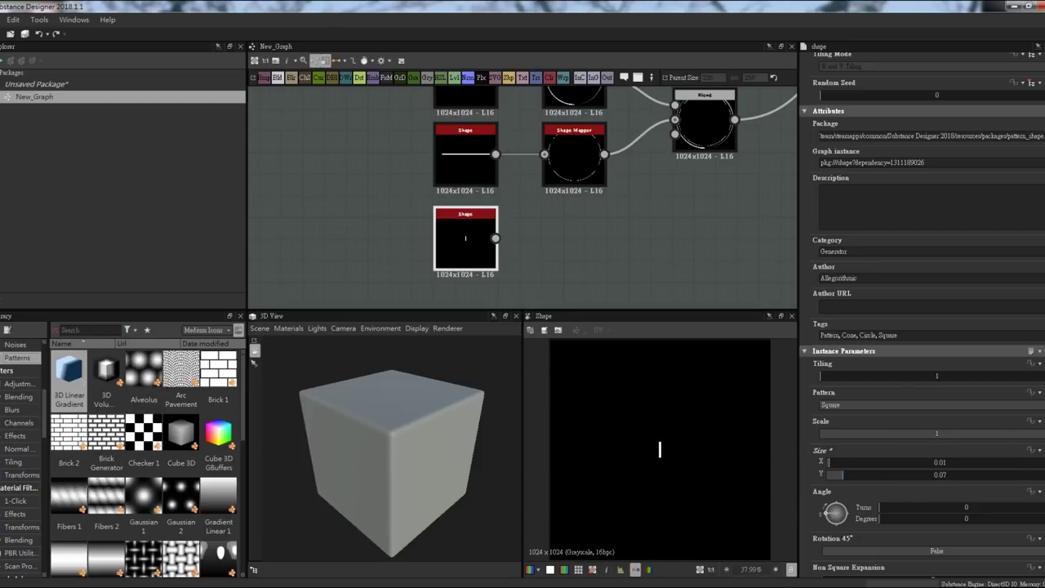
{"action": "scroll", "coordinate": [143, 457], "scroll_direction": "down", "scroll_amount": 5}
{"action": "scroll", "coordinate": [143, 457], "scroll_direction": "down", "scroll_amount": 3}
{"action": "left_click_drag", "start_coordinate": [69, 535], "coordinate": [574, 241]}
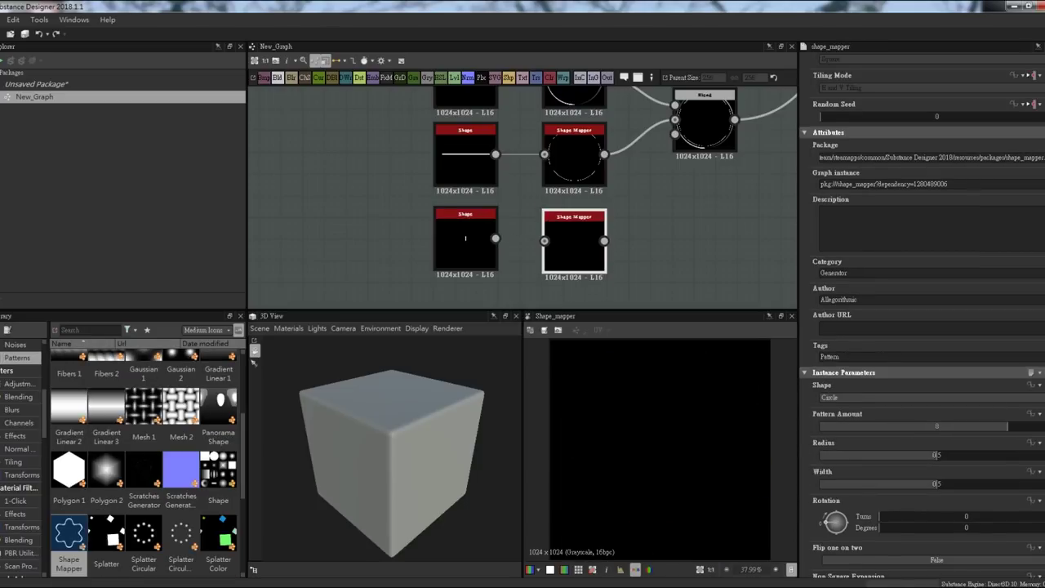
{"action": "left_click_drag", "start_coordinate": [495, 238], "coordinate": [544, 241]}
{"action": "key", "text": "Delete"}
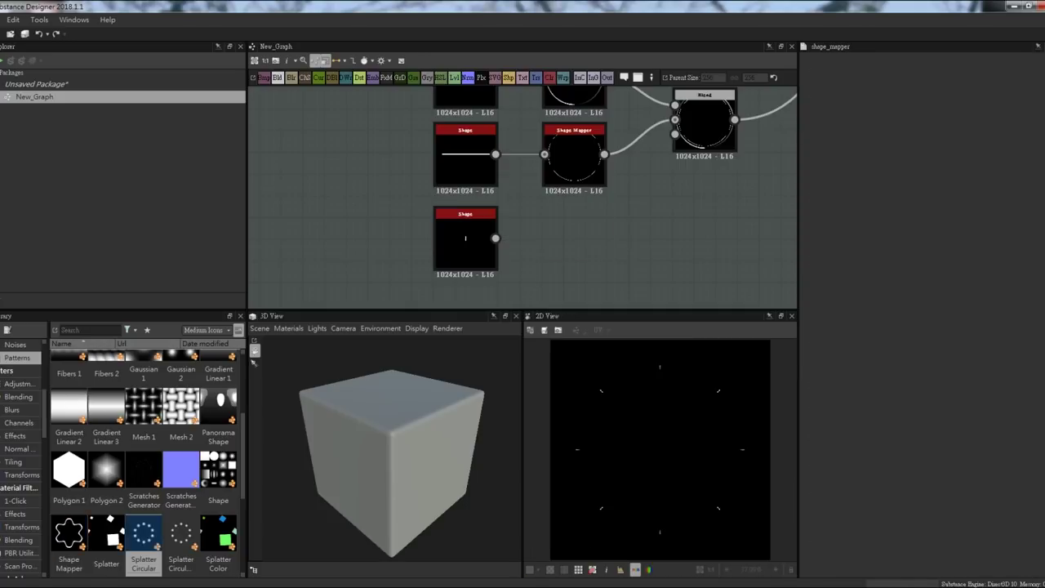
{"action": "left_click_drag", "start_coordinate": [144, 535], "coordinate": [574, 229]}
{"action": "scroll", "coordinate": [922, 368], "scroll_direction": "down", "scroll_amount": 5}
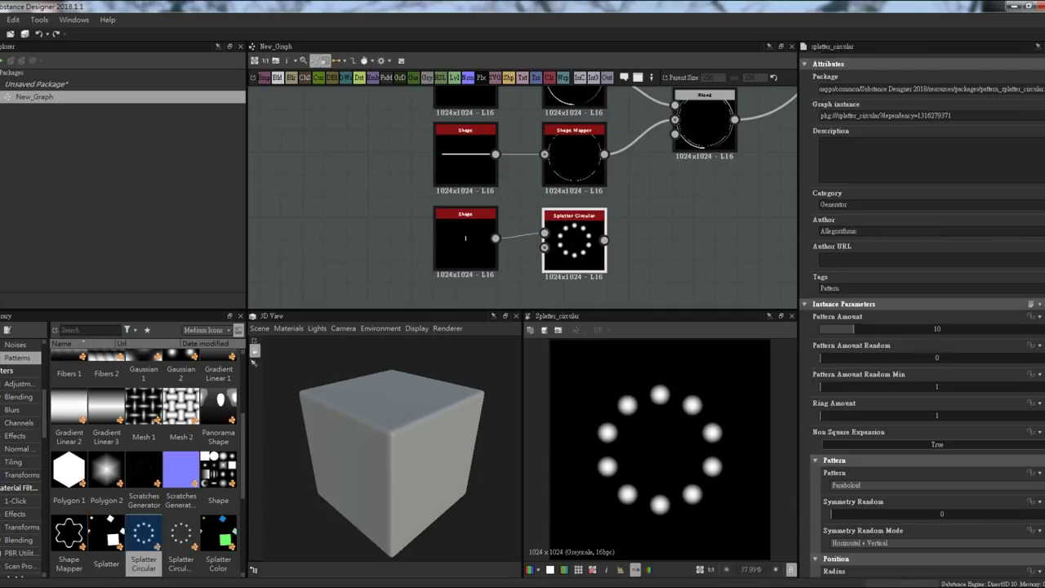
Make the Splatter Circular use the tick shape input and increase the tick count.
{"action": "left_click", "coordinate": [931, 485]}
{"action": "left_click", "coordinate": [866, 515]}
{"action": "left_click_drag", "start_coordinate": [854, 328], "coordinate": [971, 329]}
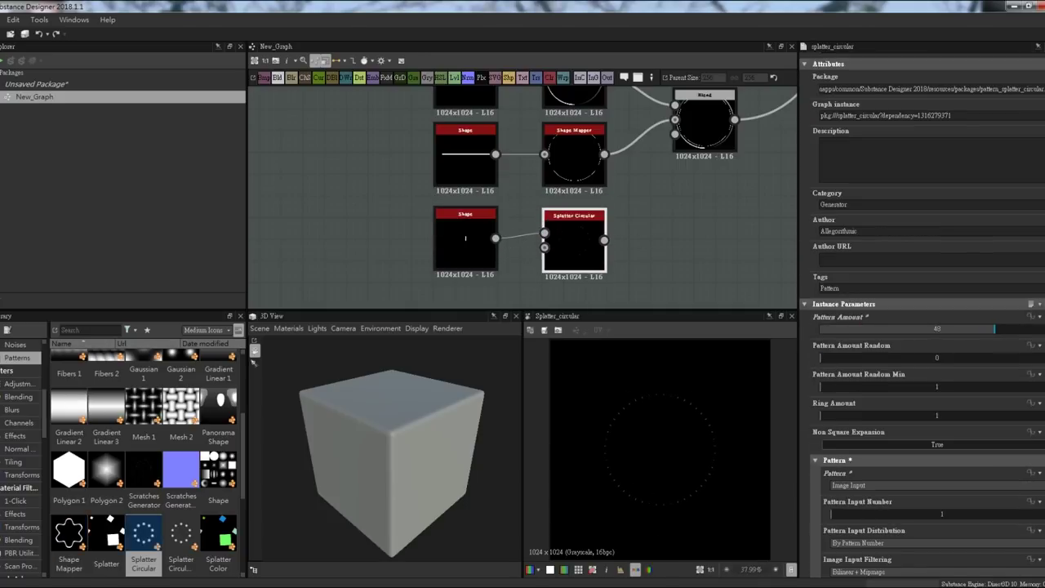
{"action": "scroll", "coordinate": [922, 368], "scroll_direction": "down", "scroll_amount": 4}
{"action": "left_click_drag", "start_coordinate": [887, 500], "coordinate": [916, 500]}
{"action": "middle_click_drag", "start_coordinate": [523, 204], "coordinate": [474, 250]}
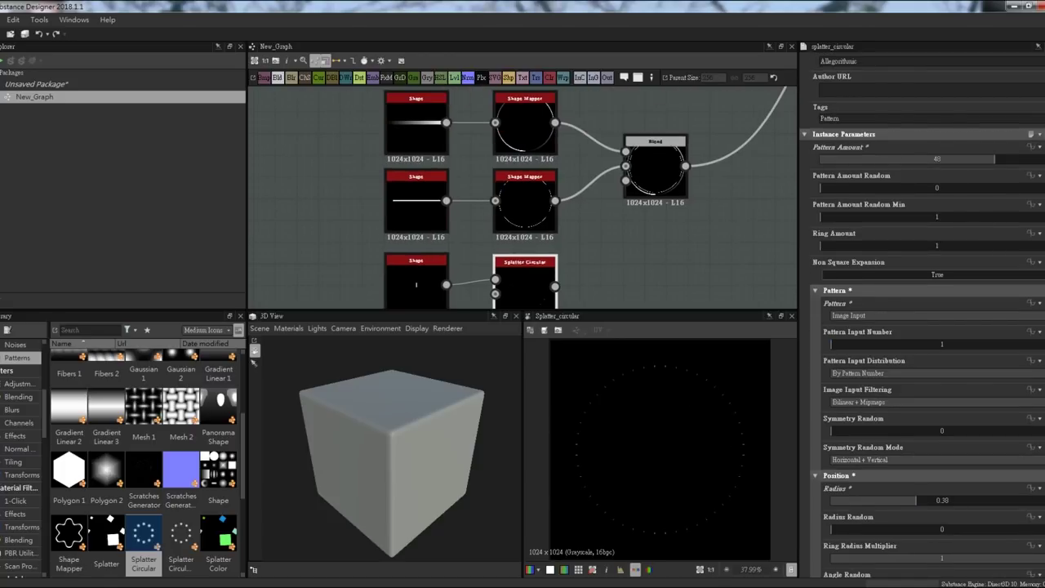
Add a second Blend node fed by the Splatter Circular ring.
{"action": "left_click_drag", "start_coordinate": [699, 241], "coordinate": [764, 241]}
{"action": "left_click_drag", "start_coordinate": [554, 286], "coordinate": [735, 254]}
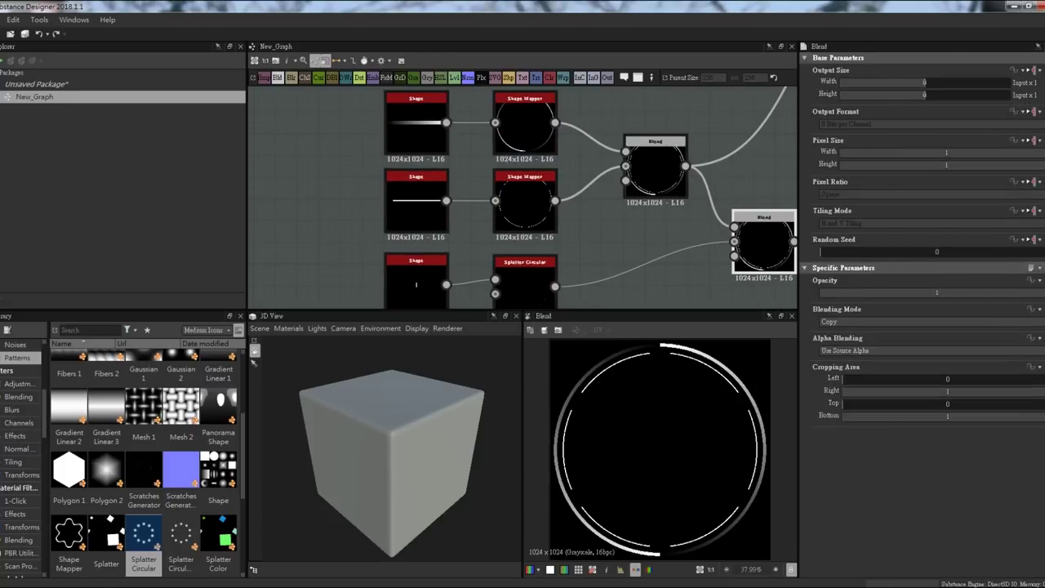
{"action": "left_click", "coordinate": [525, 278]}
{"action": "middle_click_drag", "start_coordinate": [572, 245], "coordinate": [532, 174]}
{"action": "scroll", "coordinate": [923, 327], "scroll_direction": "down", "scroll_amount": 5}
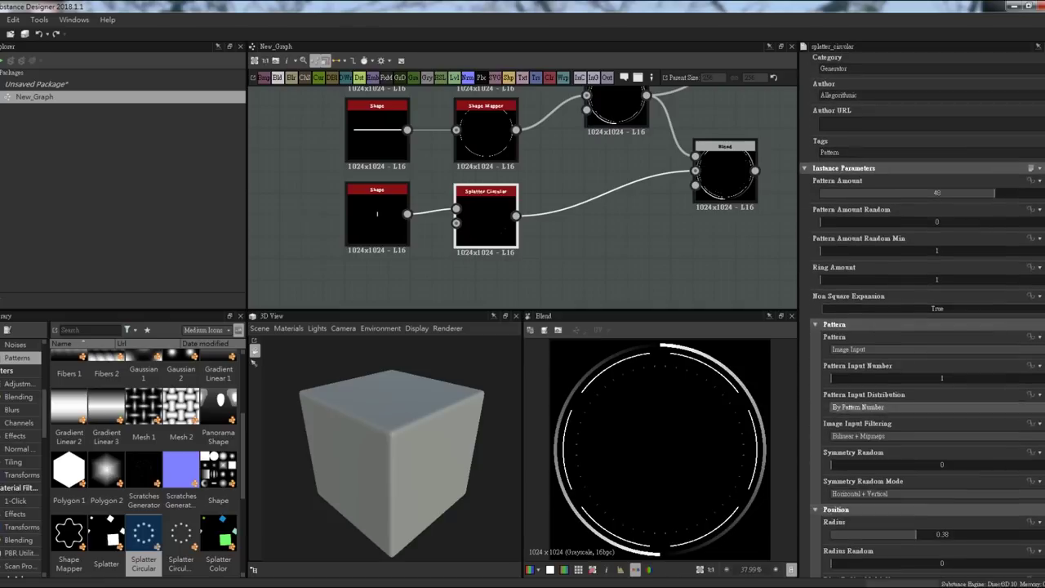
{"action": "scroll", "coordinate": [923, 326], "scroll_direction": "down", "scroll_amount": 2}
Adjust the Splatter Circular so ticks sit at radius 0.4, sized 0.05 × 0.17.
{"action": "left_click", "coordinate": [377, 216]}
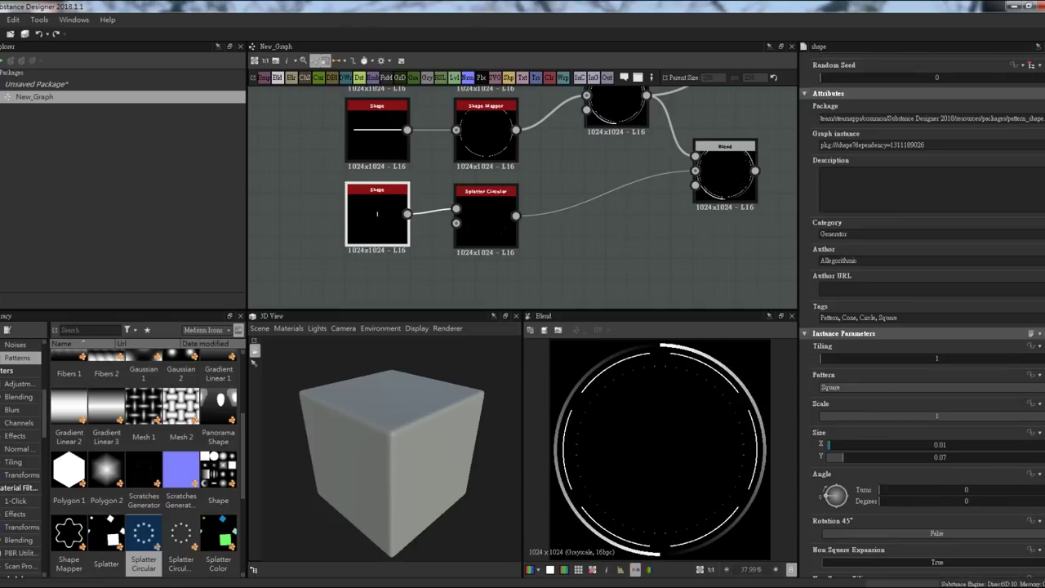
{"action": "left_click", "coordinate": [486, 216]}
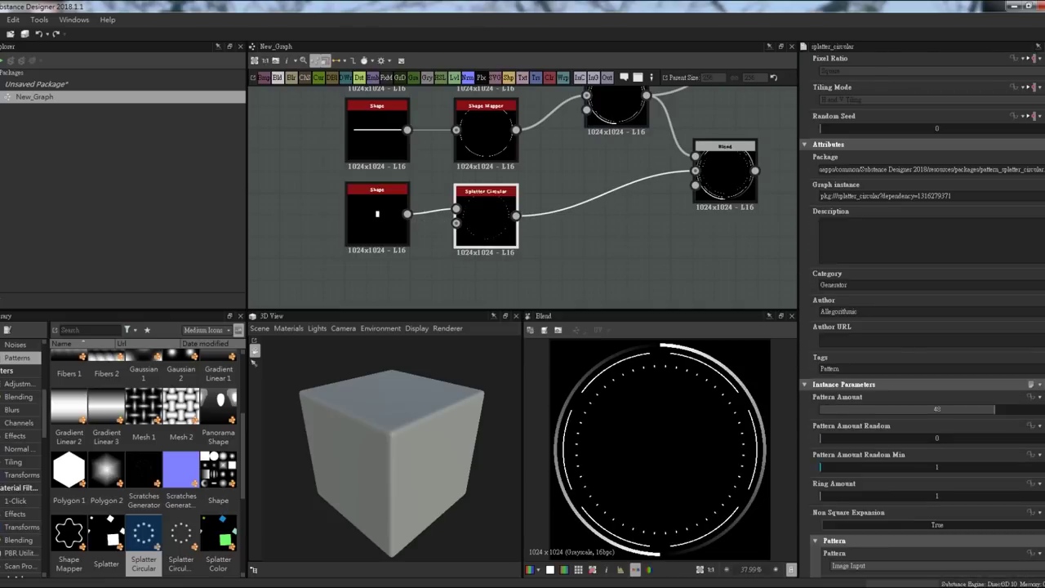
{"action": "scroll", "coordinate": [922, 326], "scroll_direction": "down", "scroll_amount": 5}
{"action": "scroll", "coordinate": [923, 326], "scroll_direction": "down", "scroll_amount": 2}
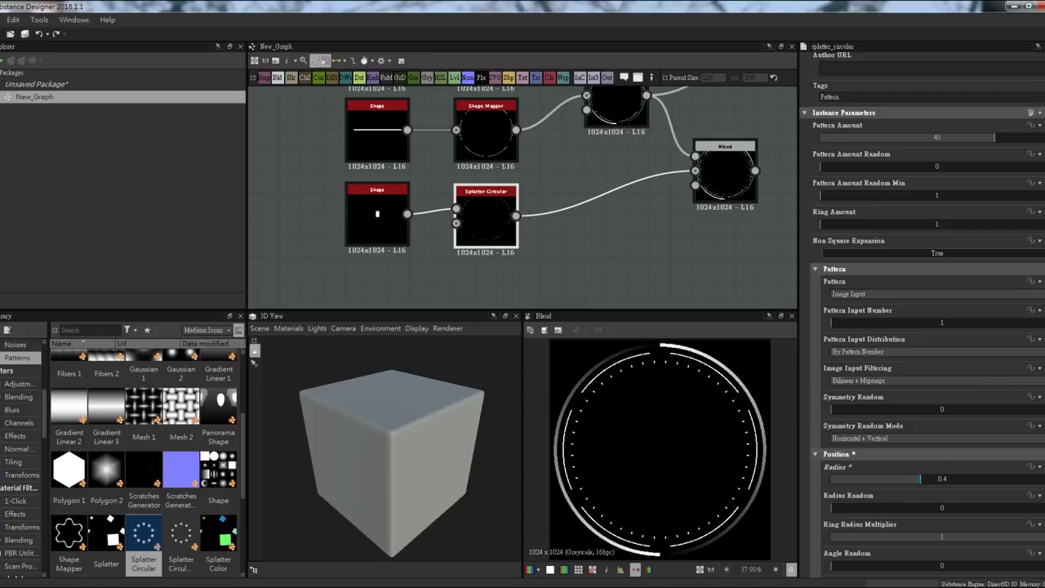
{"action": "scroll", "coordinate": [923, 326], "scroll_direction": "down", "scroll_amount": 3}
{"action": "scroll", "coordinate": [923, 327], "scroll_direction": "down", "scroll_amount": 3}
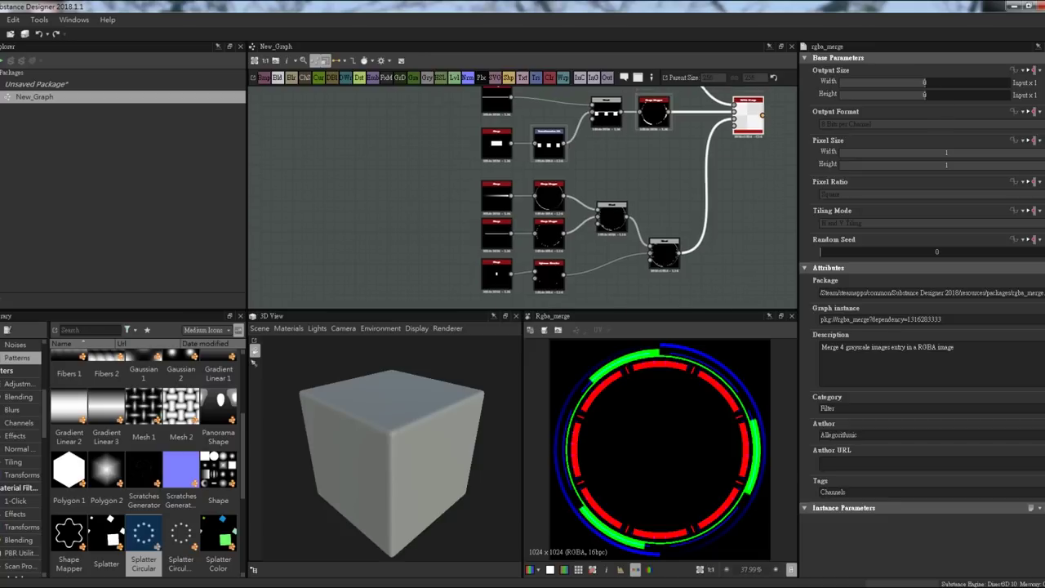
Widen the red ring's radius to 0.55 and remove the unneeded upper nodes.
{"action": "scroll", "coordinate": [612, 196], "scroll_direction": "up", "scroll_amount": 2}
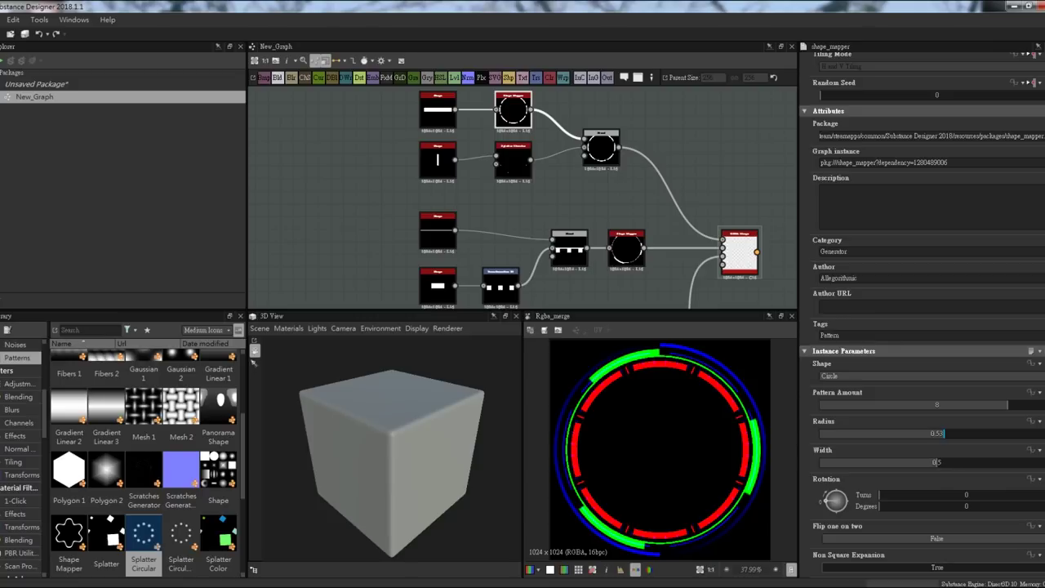
{"action": "left_click_drag", "start_coordinate": [945, 433], "coordinate": [949, 434]}
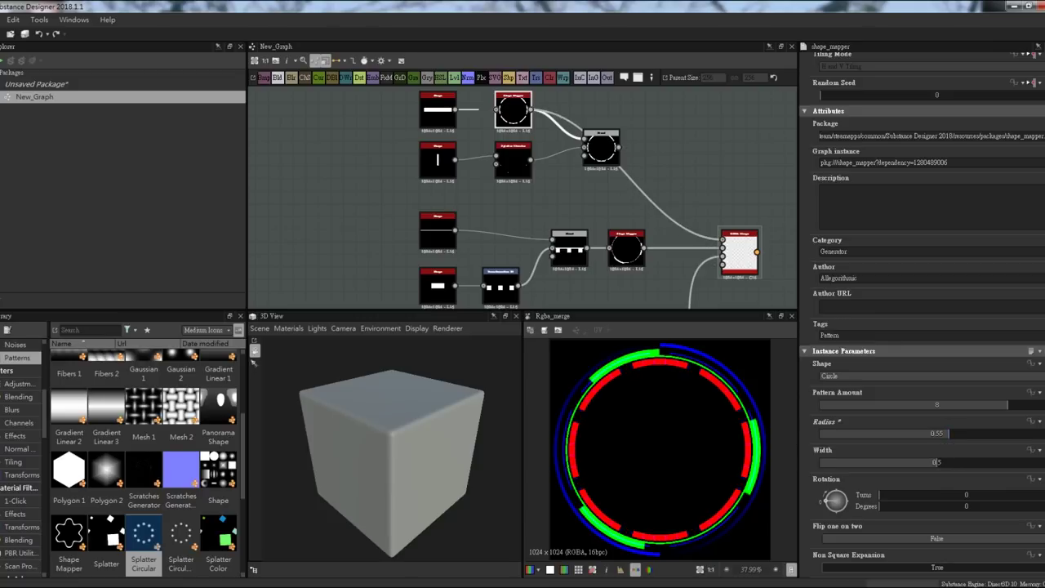
{"action": "key", "text": "ctrl+z"}
{"action": "key", "text": "ctrl+z"}
{"action": "key", "text": "ctrl+z"}
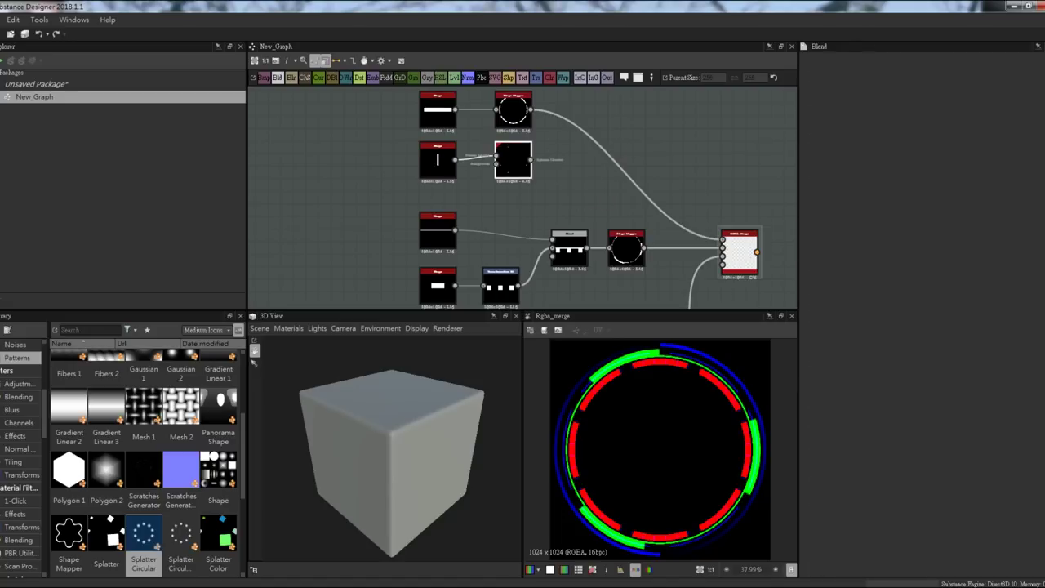
{"action": "key", "text": "ctrl+z"}
{"action": "key", "text": "ctrl+z"}
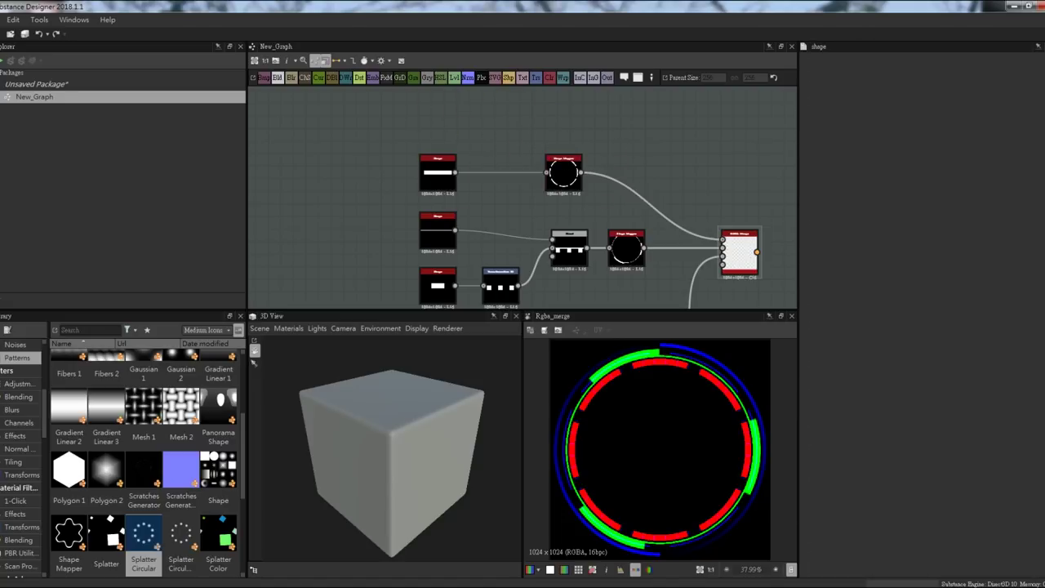
Save the ring texture to the Tutorial folder as Circle.tga in Targa format.
{"action": "middle_click_drag", "start_coordinate": [571, 245], "coordinate": [519, 164]}
{"action": "left_click", "coordinate": [559, 330]}
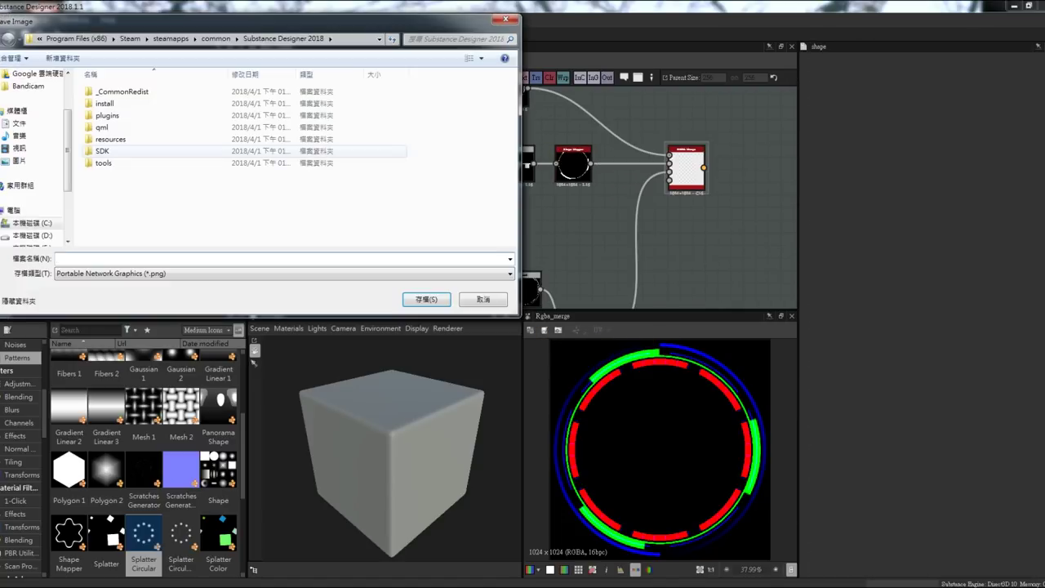
{"action": "double_click", "coordinate": [163, 153]}
{"action": "double_click", "coordinate": [114, 158]}
{"action": "left_click", "coordinate": [282, 272]}
{"action": "key", "text": "Down"}
{"action": "key", "text": "Down"}
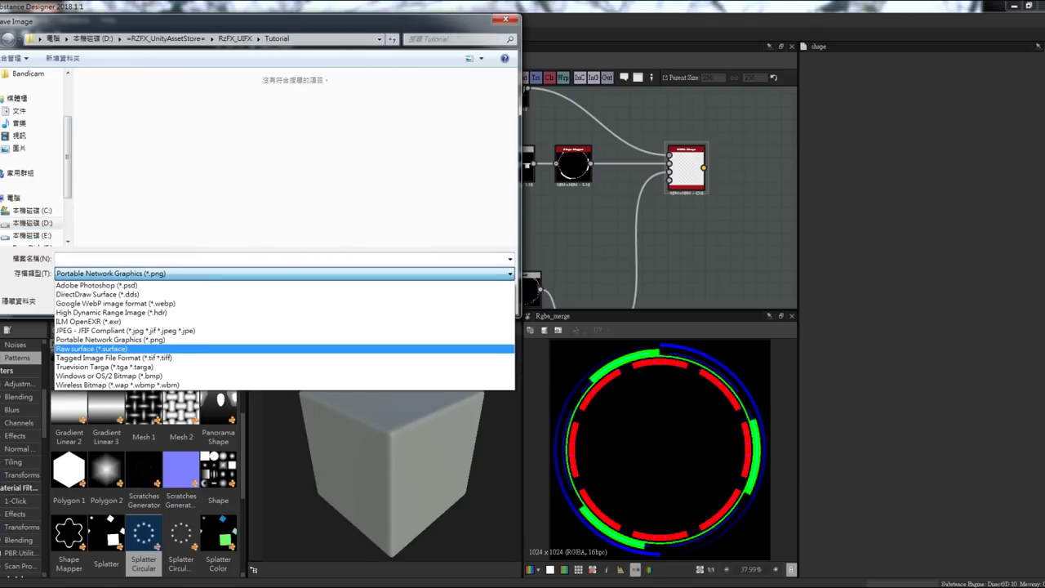
{"action": "key", "text": "Down"}
{"action": "key", "text": "Down"}
{"action": "key", "text": "Return"}
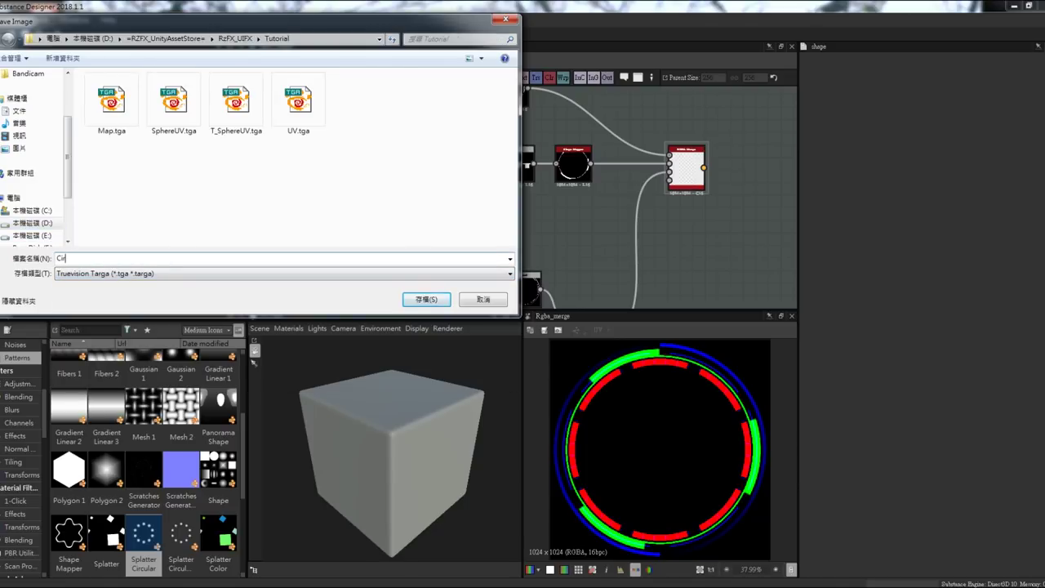
{"action": "key", "text": "Return"}
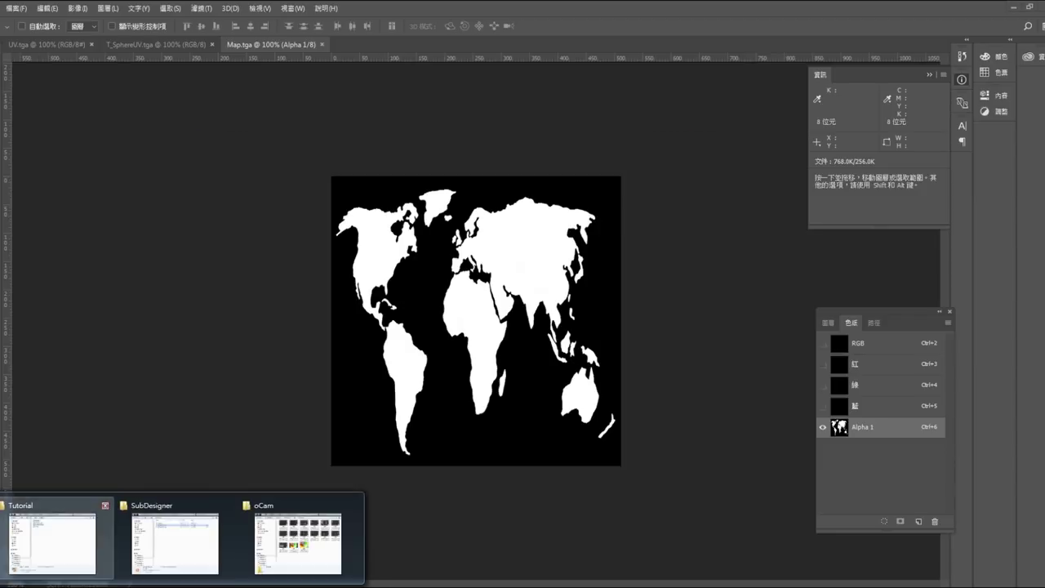
Open Circle.tga next to Map.tga and resize it to 512 pixels wide.
{"action": "left_click", "coordinate": [64, 535]}
{"action": "double_click", "coordinate": [358, 199]}
{"action": "key", "text": "ctrl+shift+Tab"}
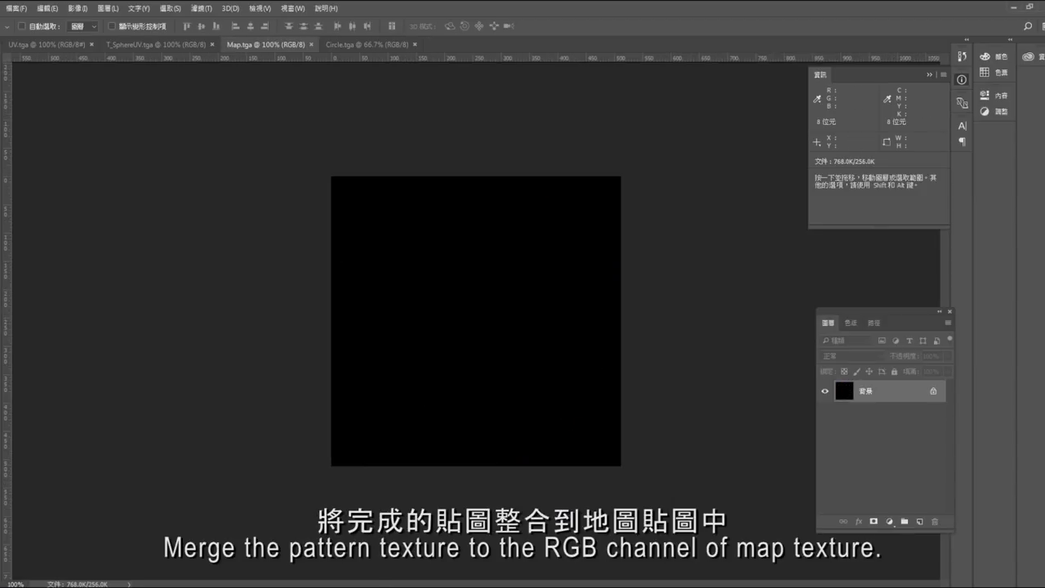
{"action": "left_click_drag", "start_coordinate": [264, 44], "coordinate": [236, 98]}
{"action": "left_click_drag", "start_coordinate": [367, 44], "coordinate": [441, 96]}
{"action": "right_click", "coordinate": [464, 95]}
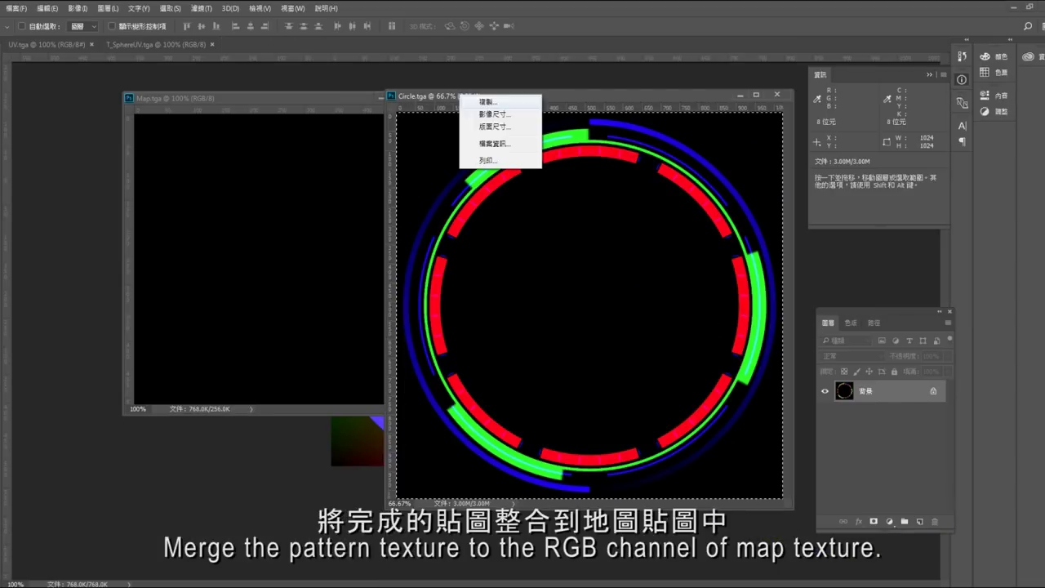
{"action": "left_click", "coordinate": [490, 143]}
{"action": "type", "text": "512"}
{"action": "key", "text": "Return"}
Paste the ring image into Map.tga as a new layer.
{"action": "key", "text": "v"}
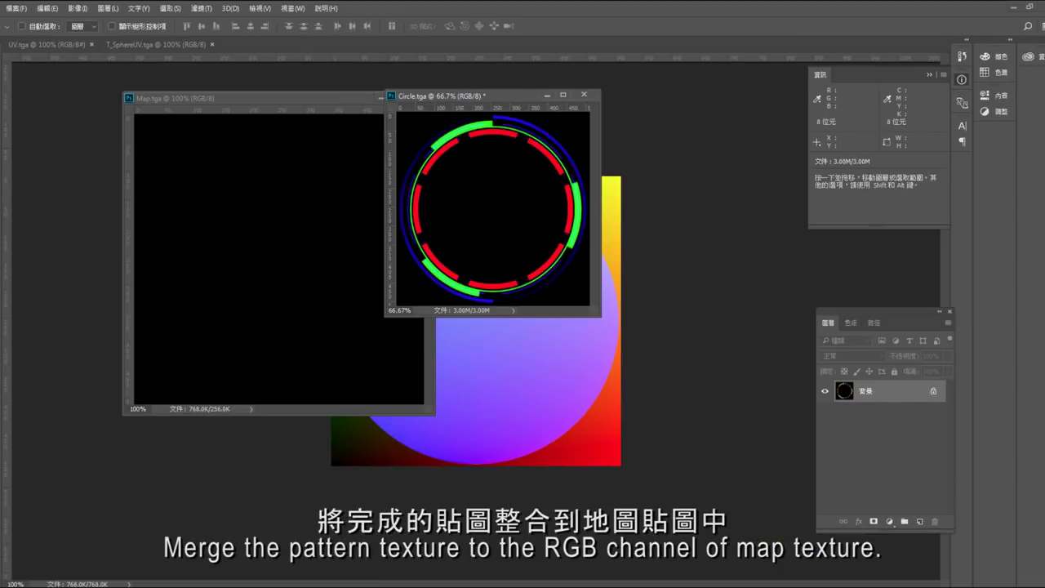
{"action": "left_click_drag", "start_coordinate": [490, 96], "coordinate": [549, 120]}
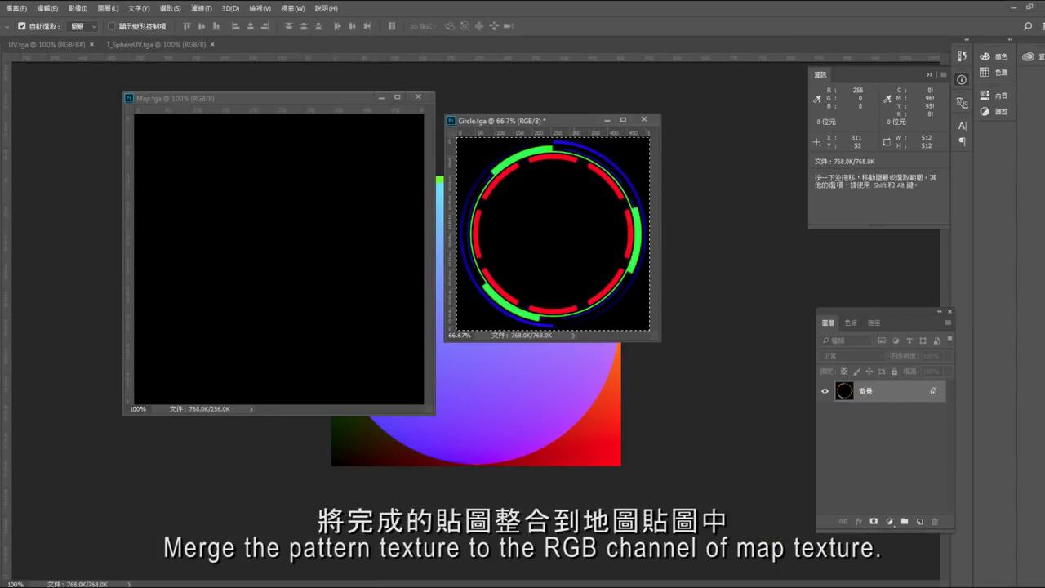
{"action": "left_click", "coordinate": [22, 26]}
{"action": "left_click", "coordinate": [245, 98]}
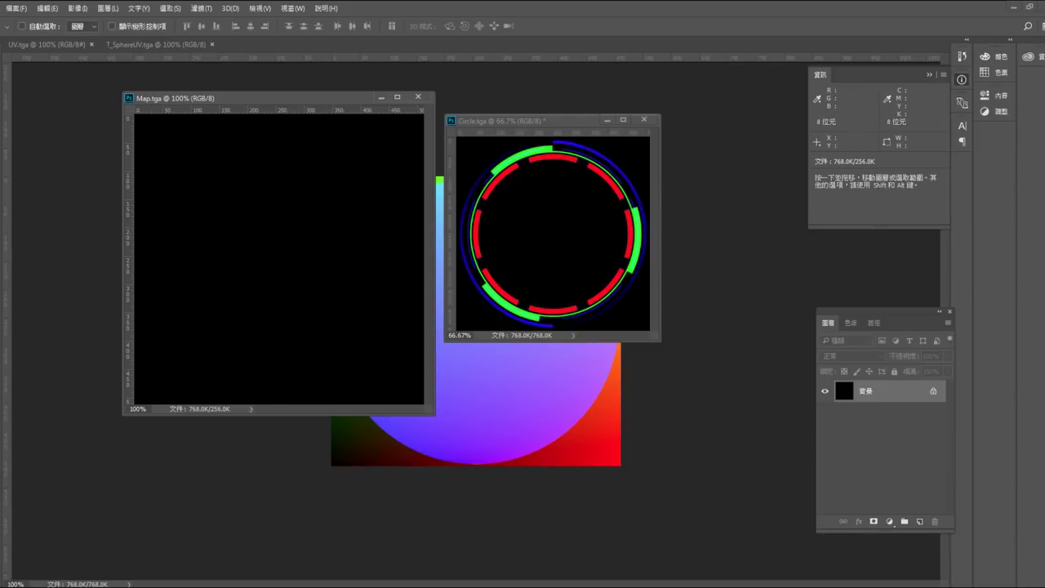
{"action": "key", "text": "ctrl+v"}
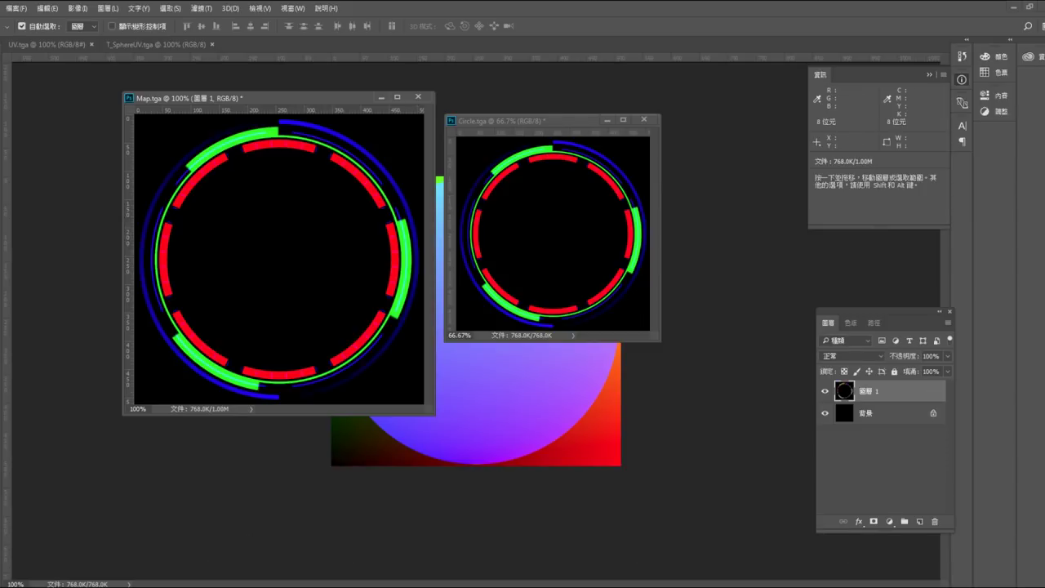
Inspect the red, green, blue and world-map alpha channels, then return to the RGB composite.
{"action": "left_click", "coordinate": [851, 323]}
{"action": "left_click", "coordinate": [856, 363]}
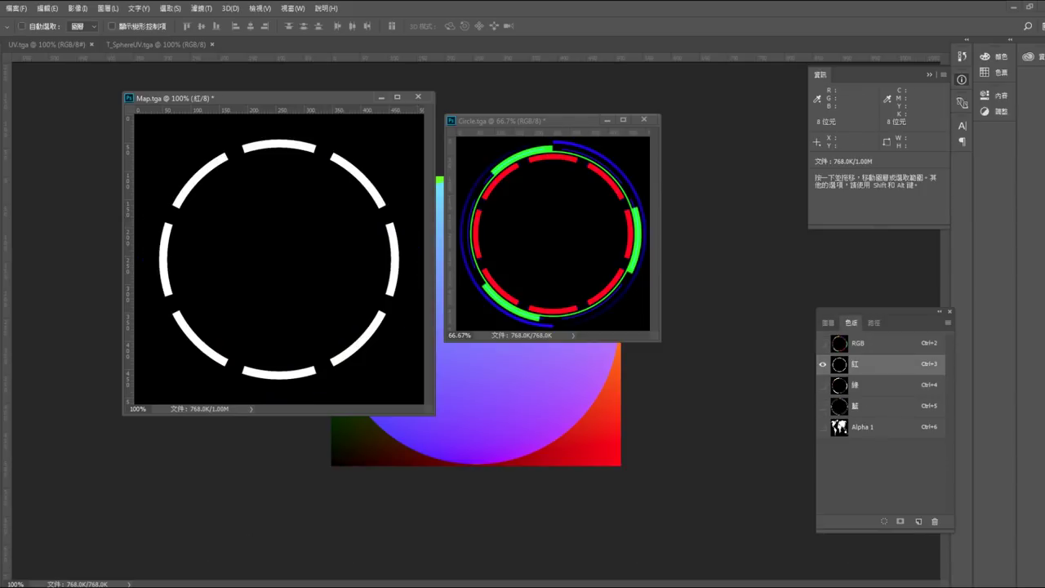
{"action": "key", "text": "ctrl+4"}
{"action": "key", "text": "ctrl+5"}
{"action": "key", "text": "ctrl+6"}
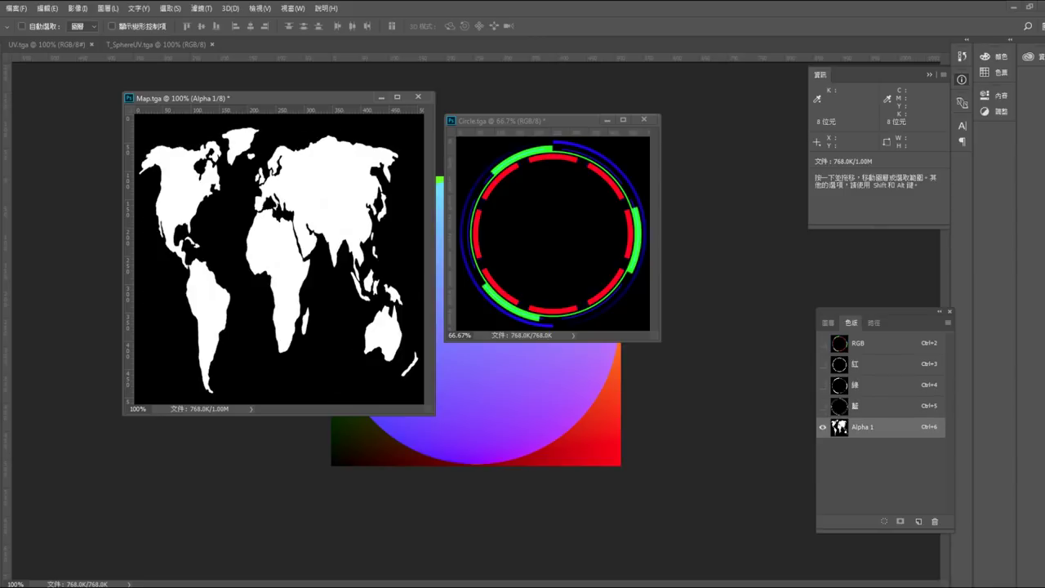
{"action": "key", "text": "ctrl+2"}
Open the SphereRotation material's shader in Shader Forge from the Inspector.
{"action": "left_click_drag", "start_coordinate": [219, 99], "coordinate": [211, 104]}
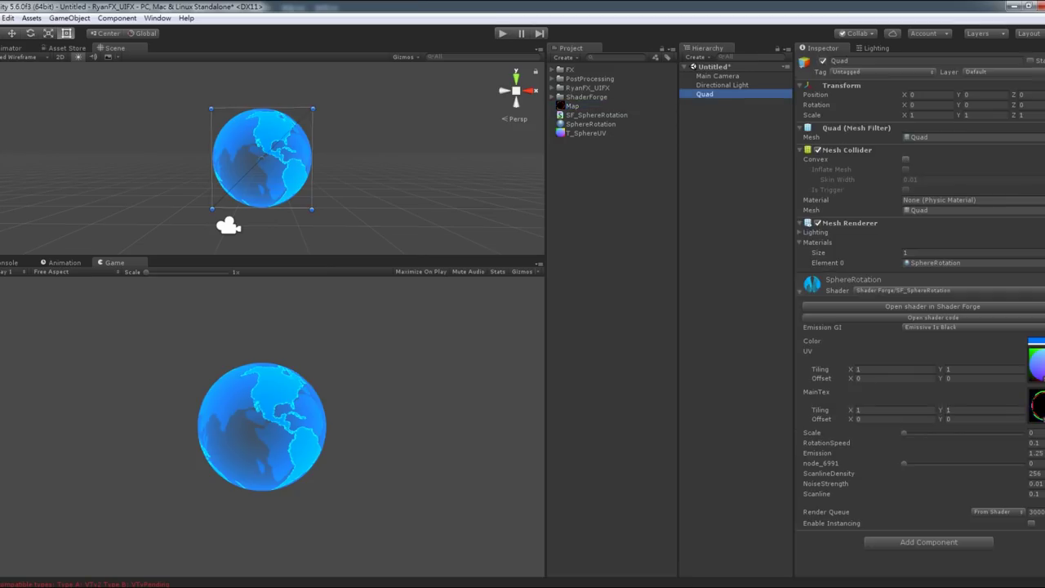
{"action": "left_click", "coordinate": [932, 307]}
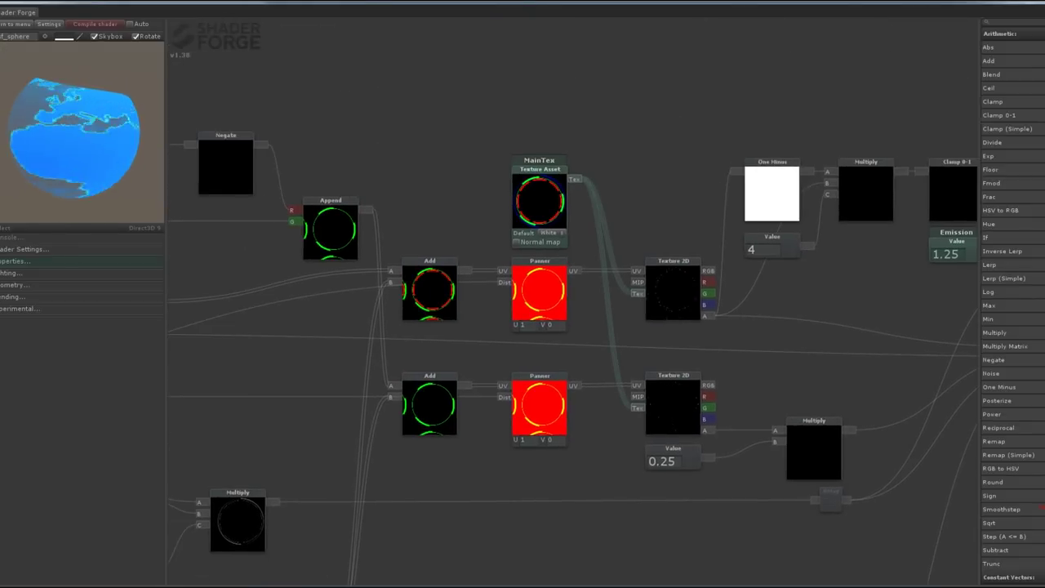
Set the preview mesh to Quad and duplicate the MainTex Texture 2D node.
{"action": "left_click", "coordinate": [45, 36]}
{"action": "double_click", "coordinate": [174, 175]}
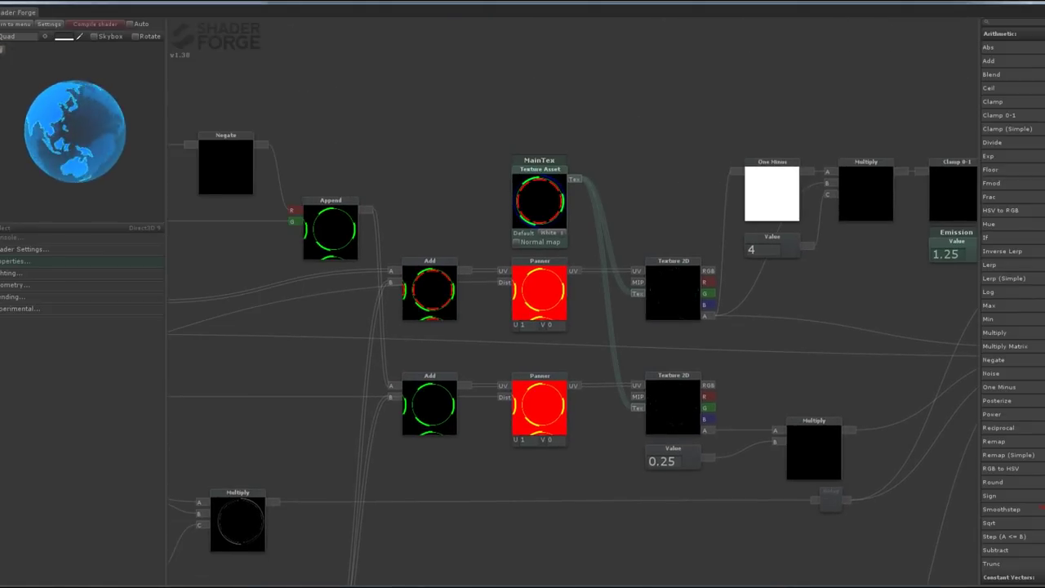
{"action": "left_click_drag", "start_coordinate": [801, 430], "coordinate": [687, 521]}
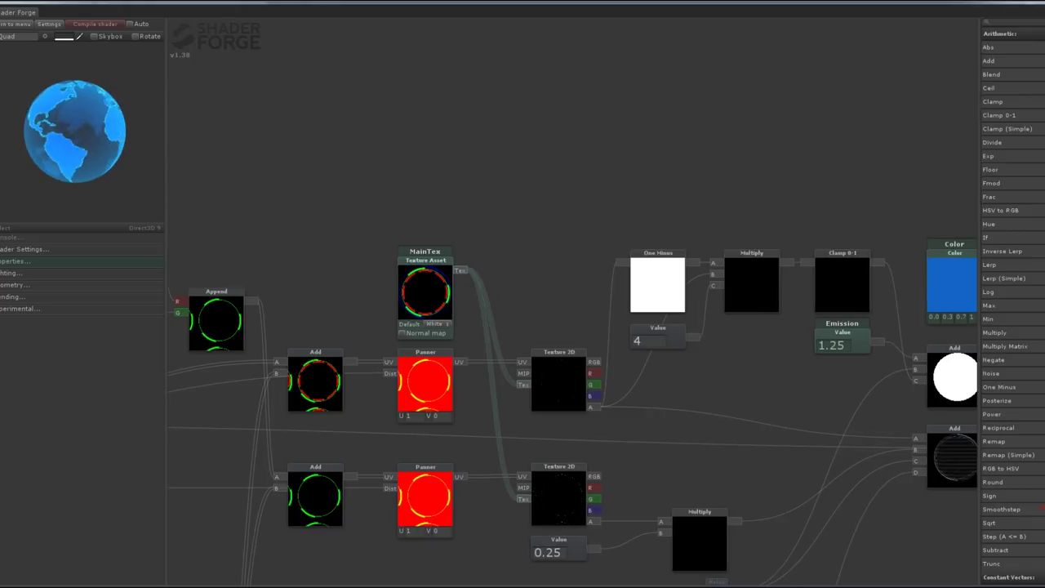
{"action": "key", "text": "ctrl+d"}
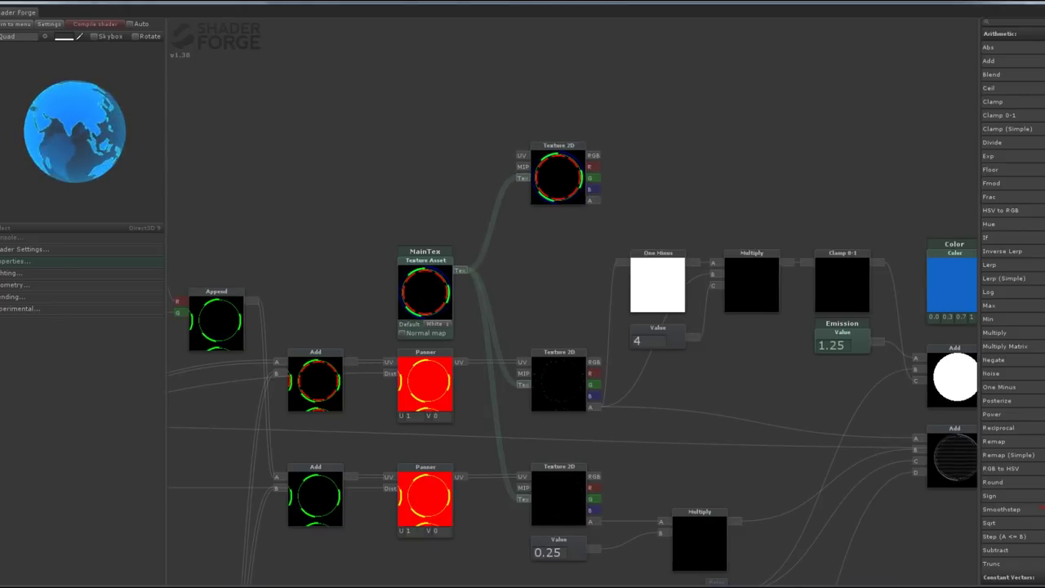
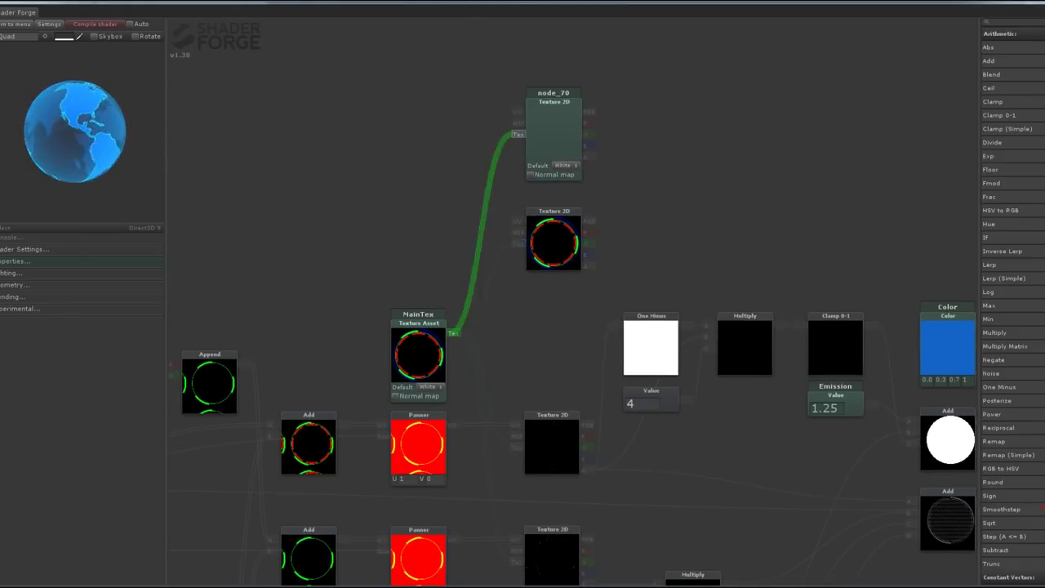
Duplicate the MainTex sample and route UV Coord through a Rotator into the top texture's UV.
{"action": "key", "text": "ctrl+d"}
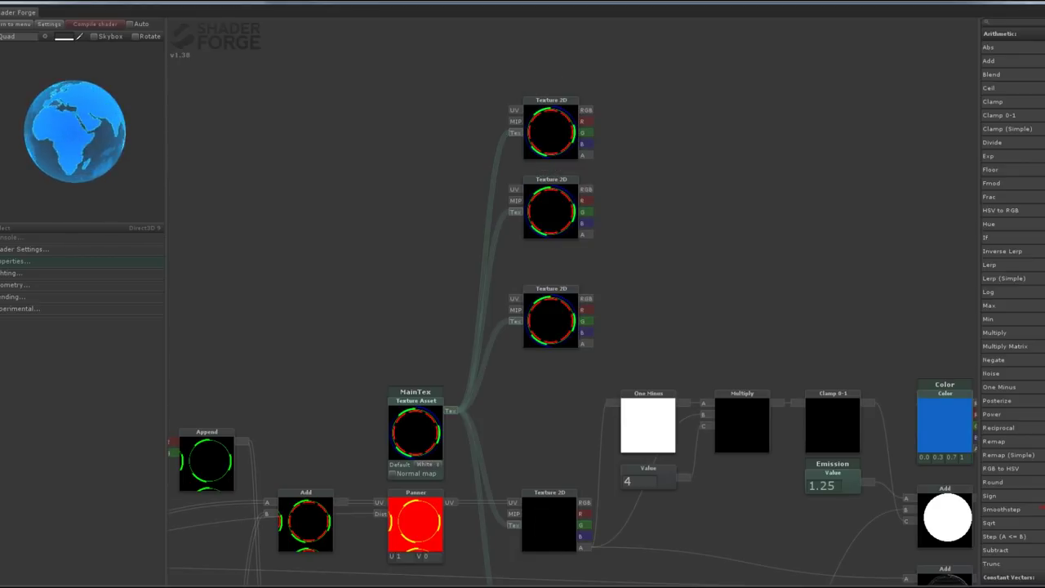
{"action": "key", "text": "r"}
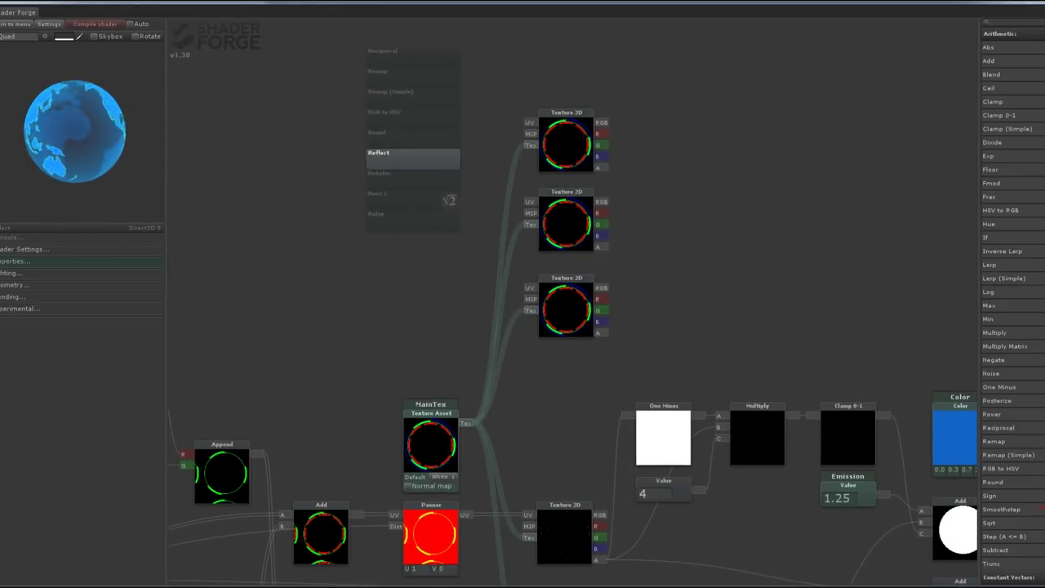
{"action": "left_click", "coordinate": [412, 173]}
{"action": "left_click_drag", "start_coordinate": [735, 413], "coordinate": [785, 420]}
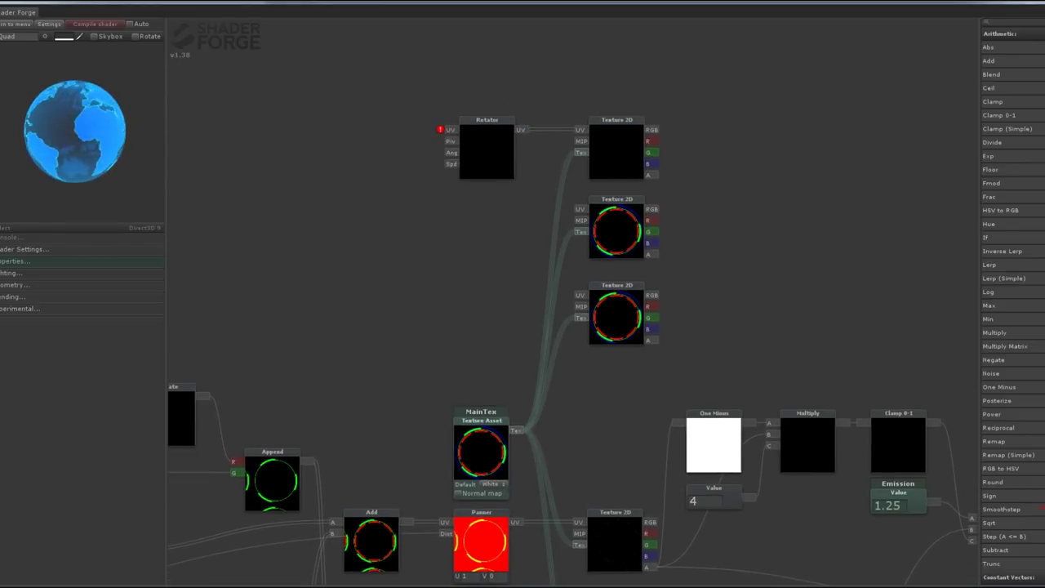
{"action": "left_click_drag", "start_coordinate": [384, 130], "coordinate": [449, 130]}
{"action": "left_click_drag", "start_coordinate": [343, 120], "coordinate": [367, 120]}
Add a second Rotator between UV Coord and the second texture's UV.
{"action": "key", "text": "r"}
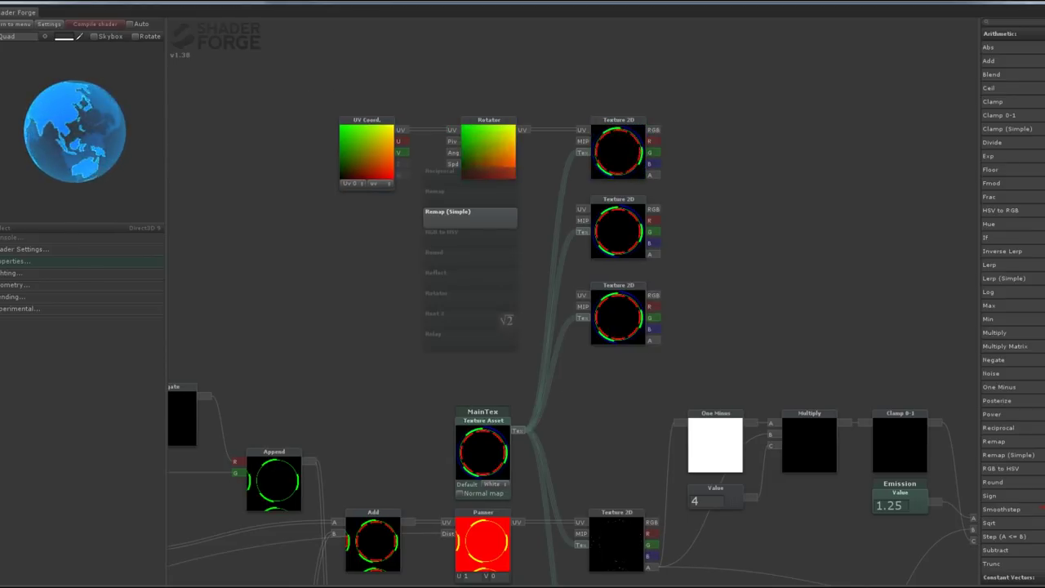
{"action": "left_click", "coordinate": [436, 292]}
{"action": "left_click_drag", "start_coordinate": [522, 215], "coordinate": [581, 209]}
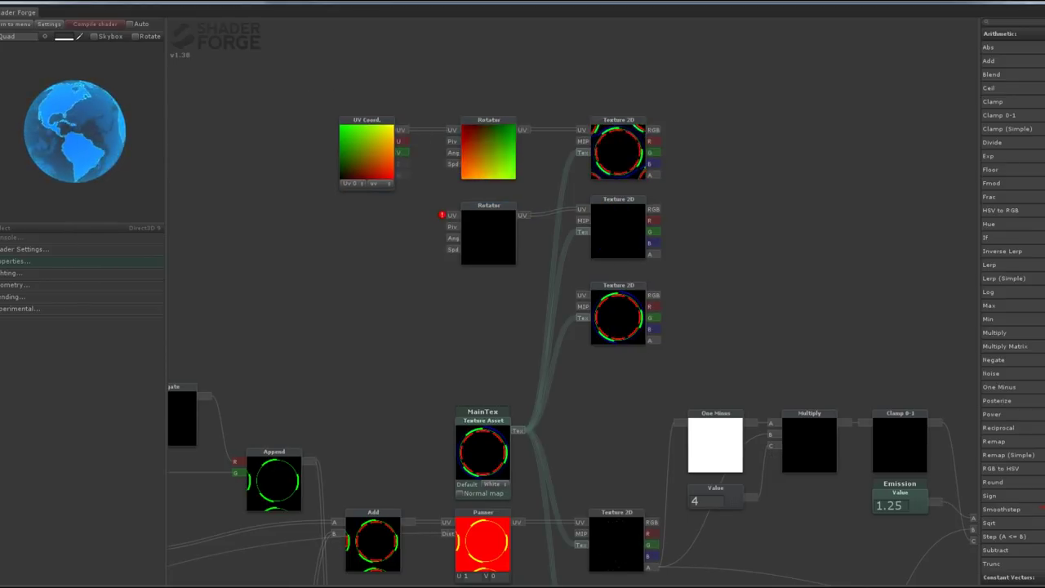
{"action": "left_click_drag", "start_coordinate": [400, 130], "coordinate": [451, 215]}
{"action": "key", "text": "r"}
{"action": "mouse_move", "coordinate": [485, 335]}
{"action": "left_mouse_down"}
{"action": "mouse_move", "coordinate": [477, 254]}
{"action": "mouse_move", "coordinate": [575, 241]}
{"action": "left_mouse_up"}
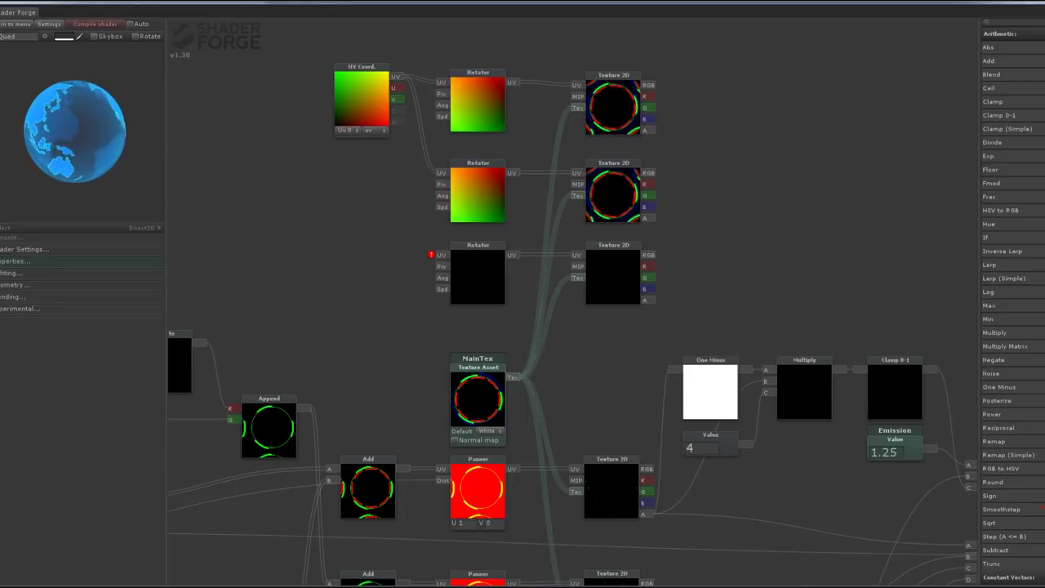
Feed UV Coord into the third Rotator and drive the first Rotator's speed with R_speed = 1.
{"action": "left_click_drag", "start_coordinate": [357, 93], "coordinate": [441, 255]}
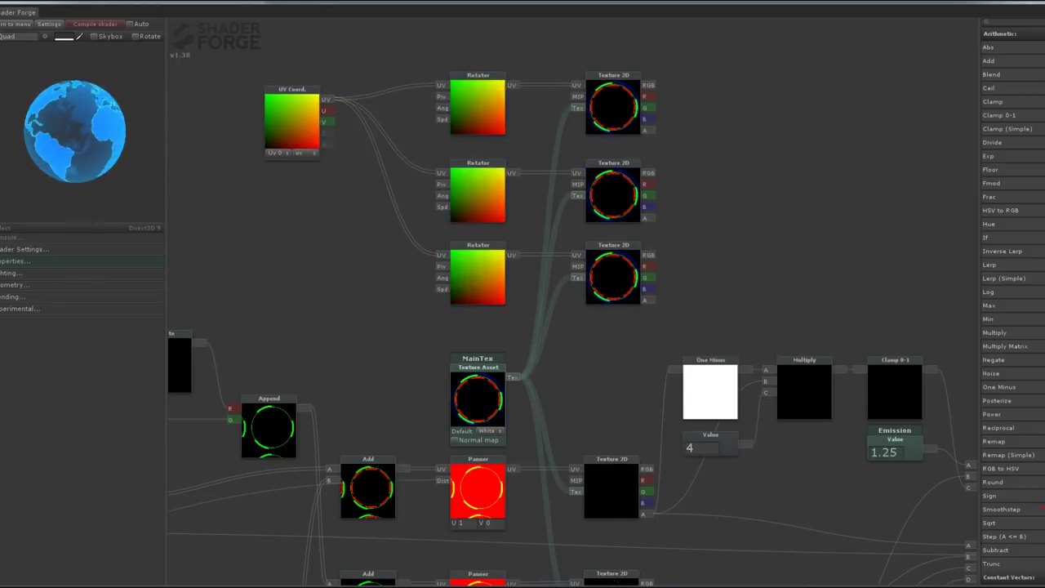
{"action": "right_click", "coordinate": [282, 90]}
{"action": "left_click", "coordinate": [327, 200]}
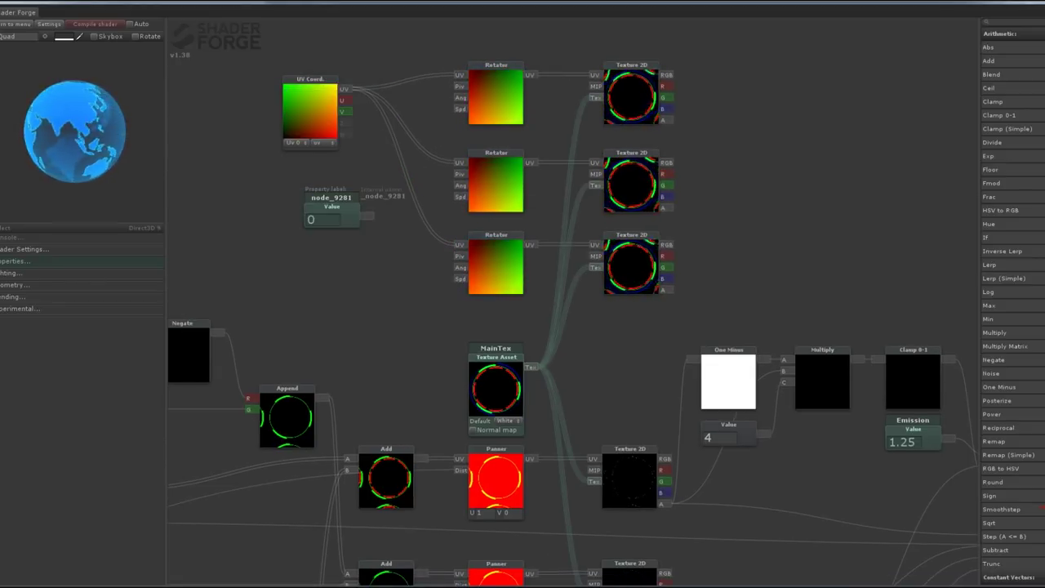
{"action": "type", "text": "R_speed"}
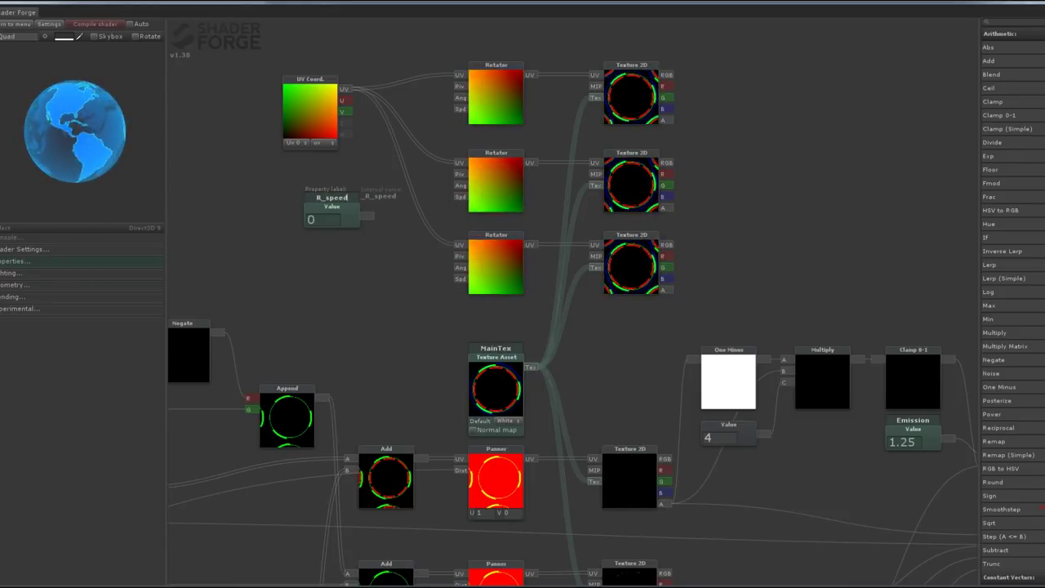
{"action": "left_click", "coordinate": [323, 219]}
{"action": "type", "text": "1"}
{"action": "left_click_drag", "start_coordinate": [368, 216], "coordinate": [459, 278]}
{"action": "left_click_drag", "start_coordinate": [333, 198], "coordinate": [360, 144]}
{"action": "left_click_drag", "start_coordinate": [310, 79], "coordinate": [296, 4]}
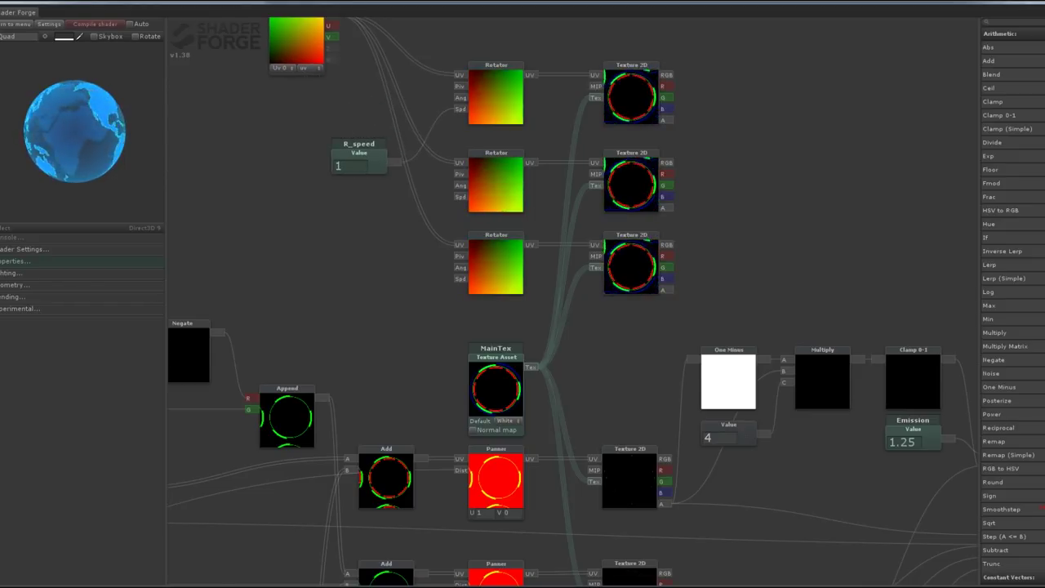
{"action": "left_click_drag", "start_coordinate": [360, 144], "coordinate": [382, 91]}
Add a G_Speed value of -1 driving the second Rotator's speed.
{"action": "right_click", "coordinate": [319, 72]}
{"action": "left_click", "coordinate": [365, 220]}
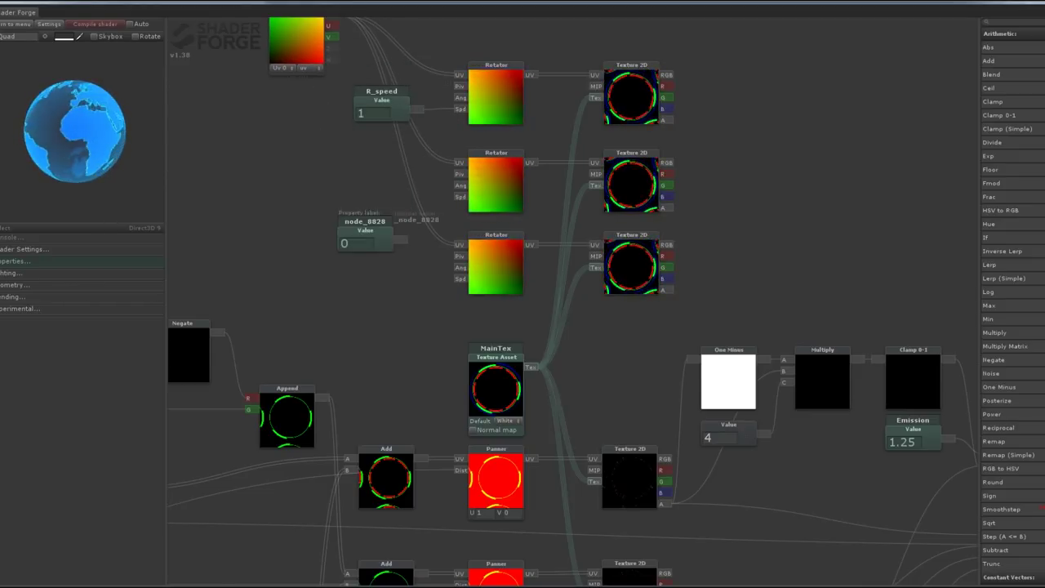
{"action": "type", "text": "G_Speed"}
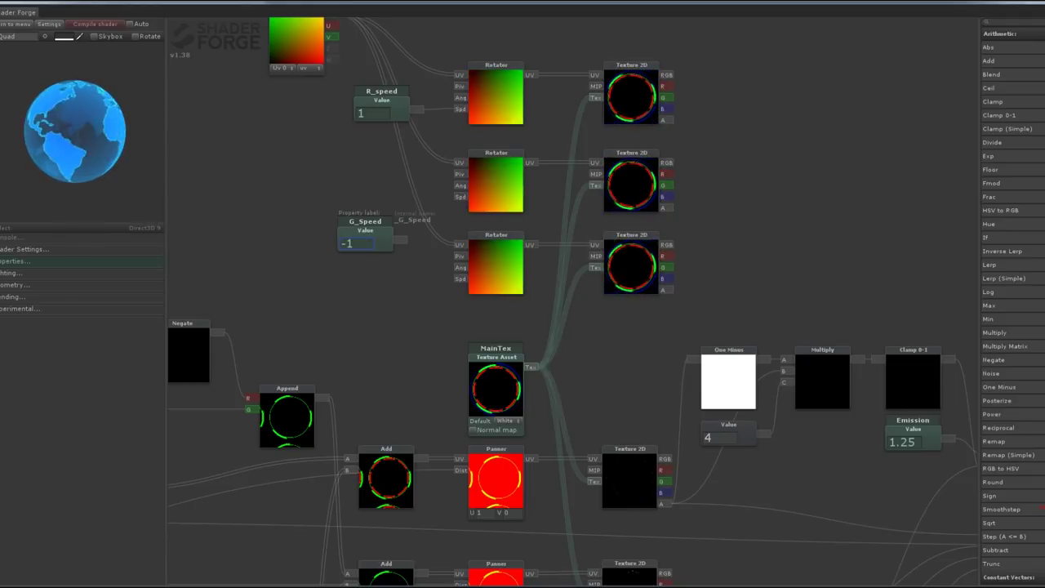
{"action": "mouse_move", "coordinate": [365, 220]}
{"action": "left_mouse_down"}
{"action": "mouse_move", "coordinate": [382, 175]}
{"action": "mouse_move", "coordinate": [459, 197]}
{"action": "left_mouse_up"}
Add a B_Speed value of 0.5 driving the third Rotator's speed.
{"action": "right_click", "coordinate": [323, 277]}
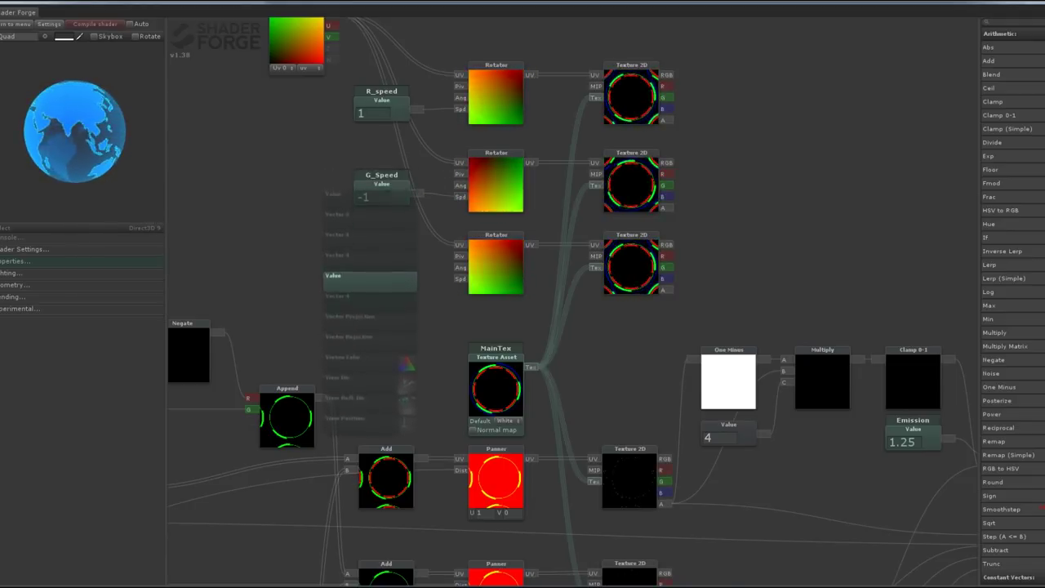
{"action": "left_click", "coordinate": [367, 278]}
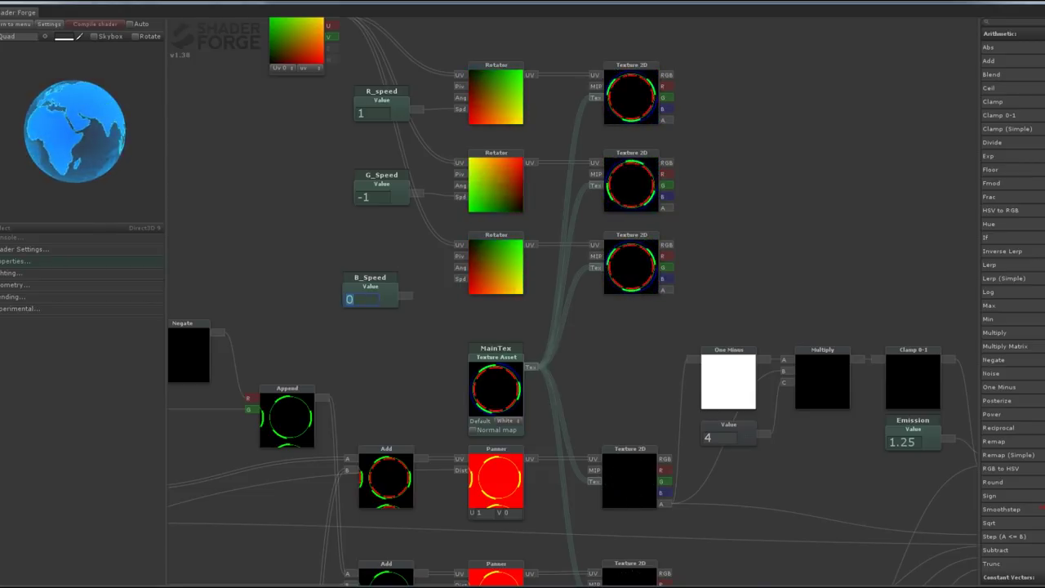
{"action": "type", "text": "5"}
{"action": "mouse_move", "coordinate": [370, 277]}
{"action": "left_mouse_down"}
{"action": "mouse_move", "coordinate": [378, 258]}
{"action": "mouse_move", "coordinate": [459, 278]}
{"action": "left_mouse_up"}
{"action": "left_click_drag", "start_coordinate": [768, 122], "coordinate": [713, 144]}
{"action": "right_click", "coordinate": [712, 144]}
Sum the three ring texture samples in an Add node's A, B and C inputs.
{"action": "left_click", "coordinate": [719, 164]}
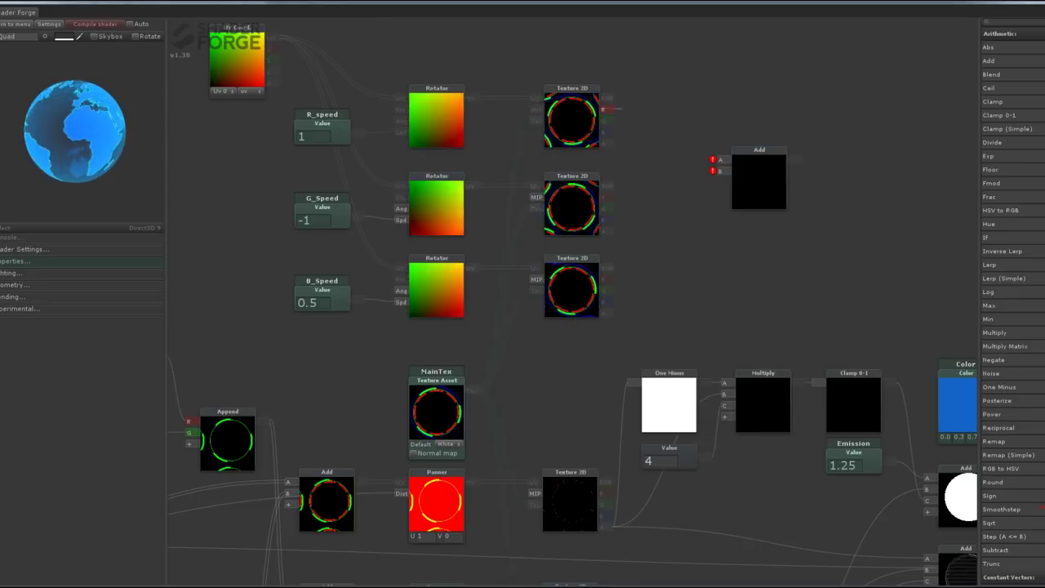
{"action": "left_click_drag", "start_coordinate": [605, 108], "coordinate": [720, 161]}
{"action": "left_click_drag", "start_coordinate": [605, 197], "coordinate": [720, 171]}
{"action": "left_click_drag", "start_coordinate": [605, 302], "coordinate": [720, 182]}
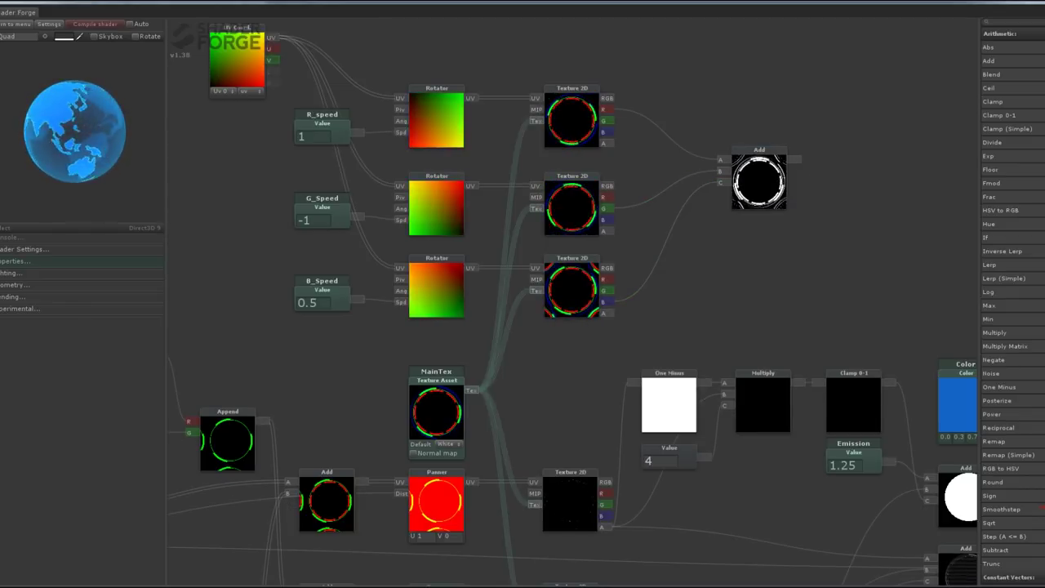
{"action": "left_click_drag", "start_coordinate": [654, 351], "coordinate": [610, 352]}
{"action": "mouse_move", "coordinate": [715, 150]}
{"action": "left_mouse_down"}
{"action": "mouse_move", "coordinate": [711, 169]}
{"action": "mouse_move", "coordinate": [781, 198]}
{"action": "left_mouse_up"}
Place a Clamp 0-1 node after the Add and bring the Main node into view.
{"action": "right_click", "coordinate": [759, 204]}
{"action": "left_click", "coordinate": [784, 200]}
{"action": "left_click", "coordinate": [809, 219]}
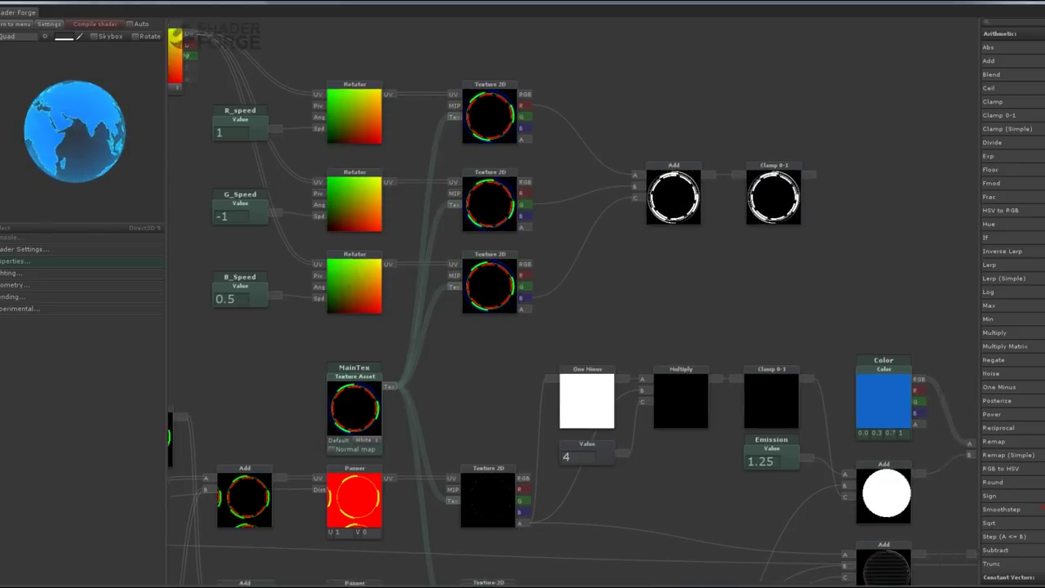
{"action": "left_click_drag", "start_coordinate": [817, 311], "coordinate": [597, 278]}
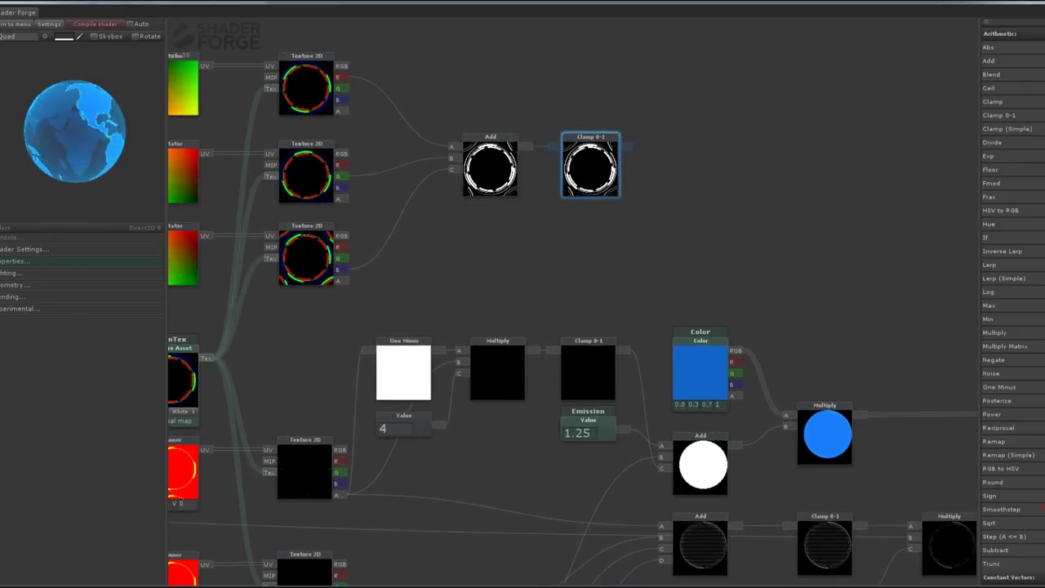
{"action": "left_click_drag", "start_coordinate": [735, 245], "coordinate": [568, 207]}
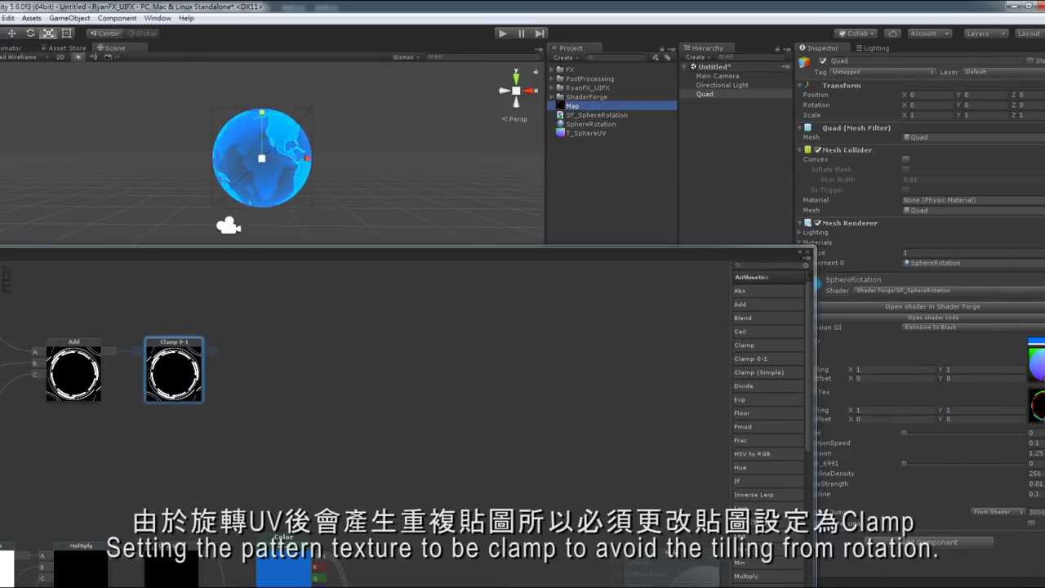
Change the Map texture's Wrap Mode from Repeat to Clamp in the Inspector.
{"action": "left_click", "coordinate": [573, 106]}
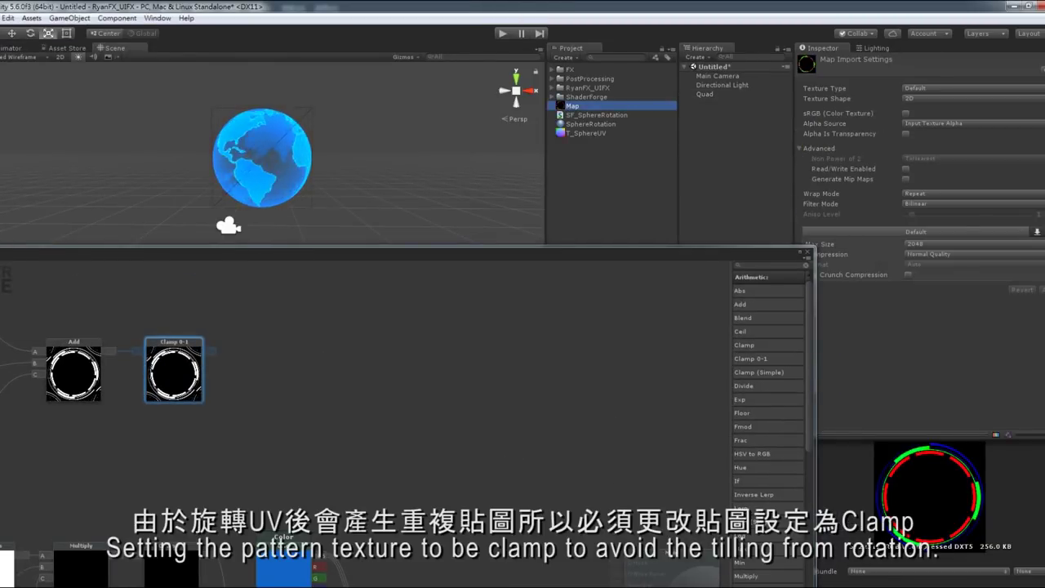
{"action": "left_click", "coordinate": [939, 193]}
{"action": "left_click", "coordinate": [932, 218]}
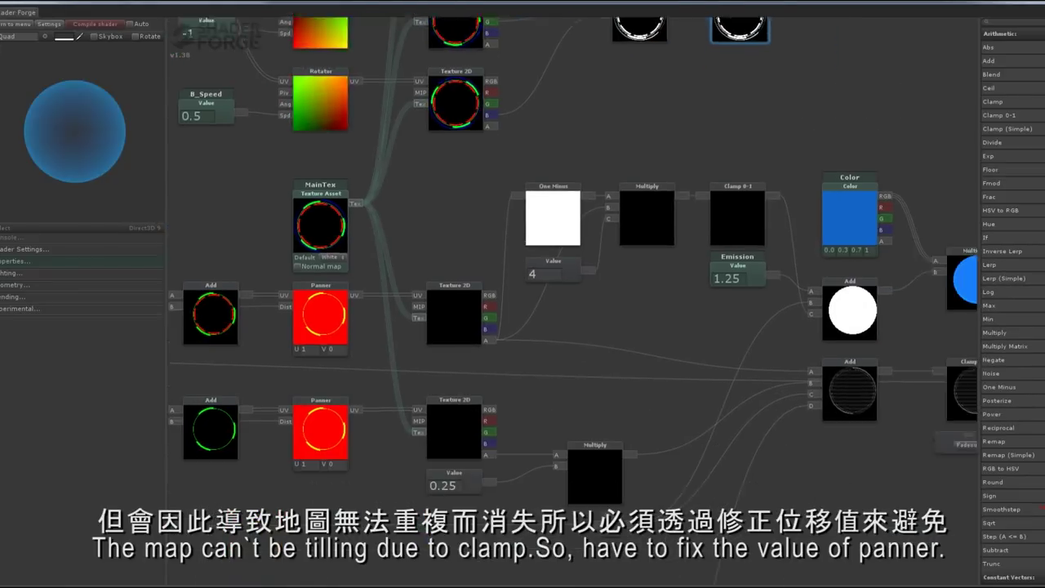
Make room and insert a Frac node between the upper Panner and its texture.
{"action": "left_click_drag", "start_coordinate": [915, 150], "coordinate": [419, 371]}
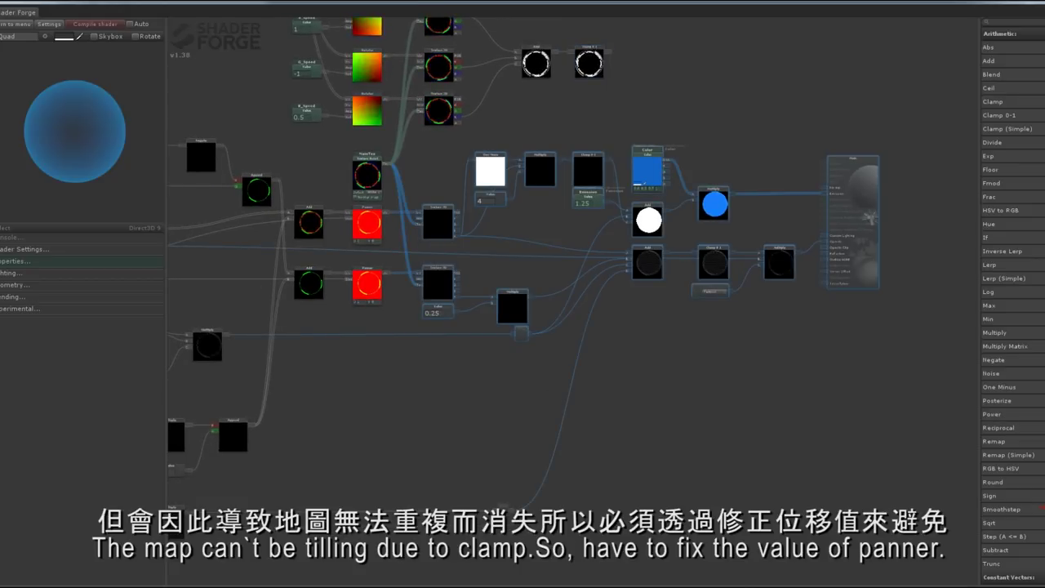
{"action": "left_click_drag", "start_coordinate": [490, 171], "coordinate": [529, 171]}
{"action": "scroll", "coordinate": [305, 255], "scroll_direction": "up", "scroll_amount": 4}
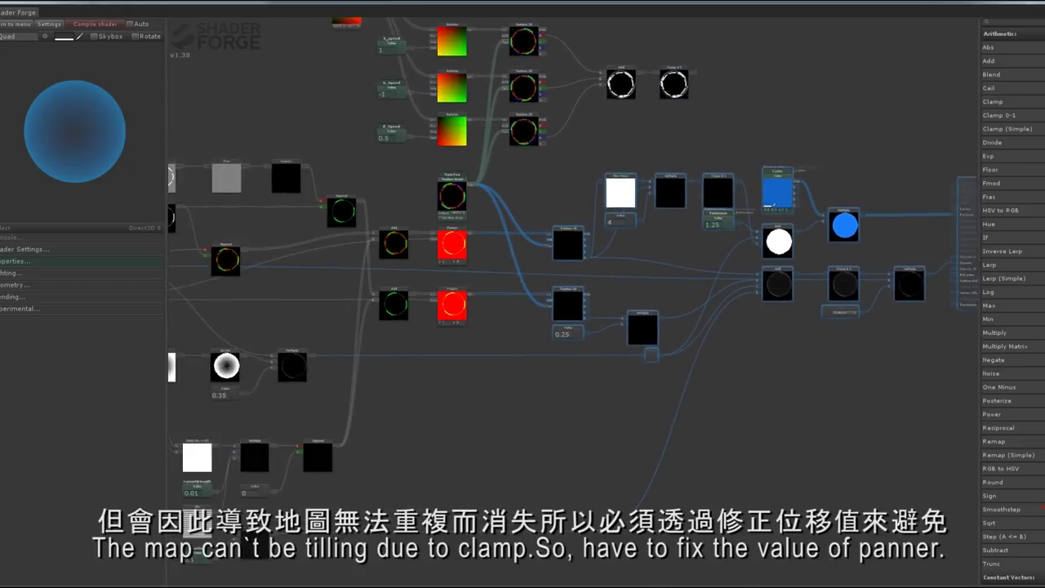
{"action": "right_click", "coordinate": [444, 131]}
{"action": "left_click", "coordinate": [490, 221]}
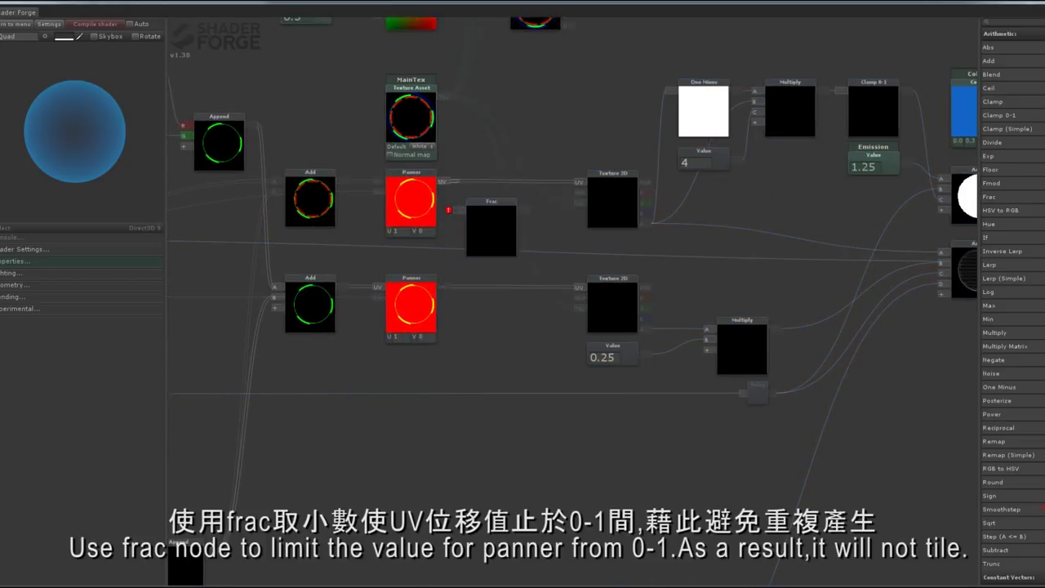
{"action": "left_click_drag", "start_coordinate": [491, 201], "coordinate": [508, 174]}
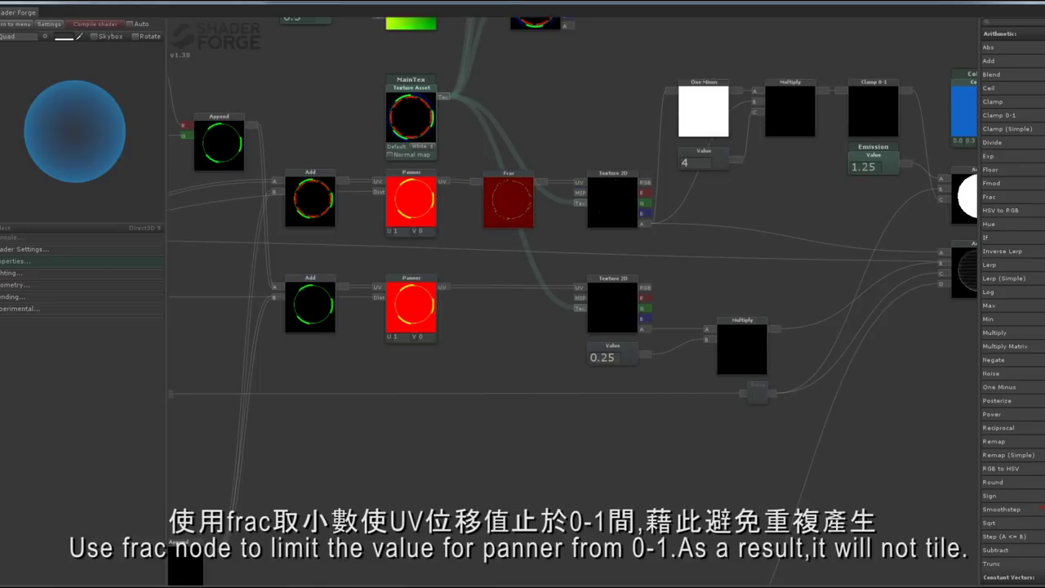
Insert a second Frac node between the lower Panner and its texture.
{"action": "scroll", "coordinate": [507, 318], "scroll_direction": "down", "scroll_amount": 5}
{"action": "left_click", "coordinate": [504, 315]}
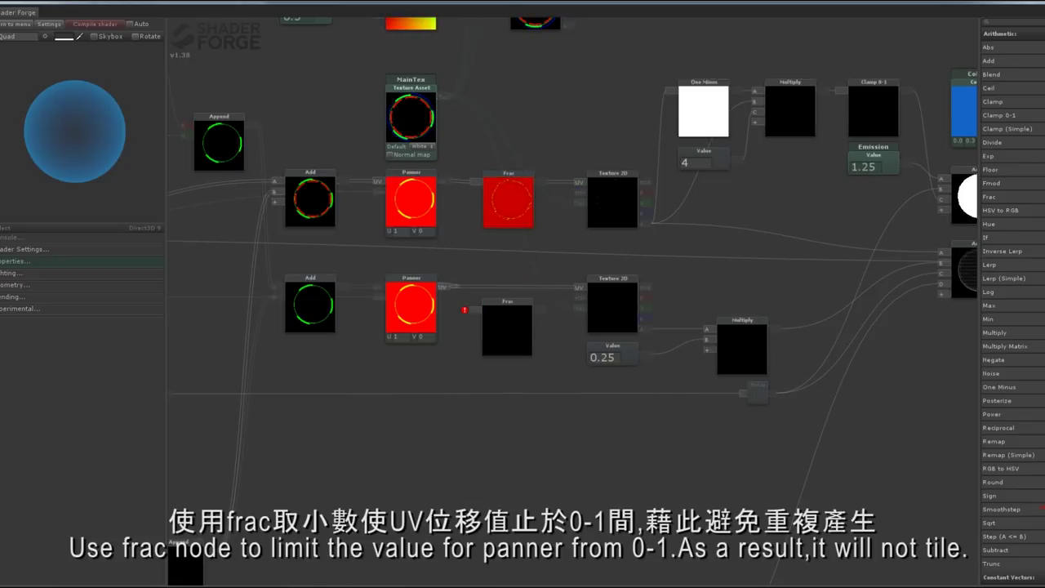
{"action": "left_click_drag", "start_coordinate": [504, 307], "coordinate": [507, 284]}
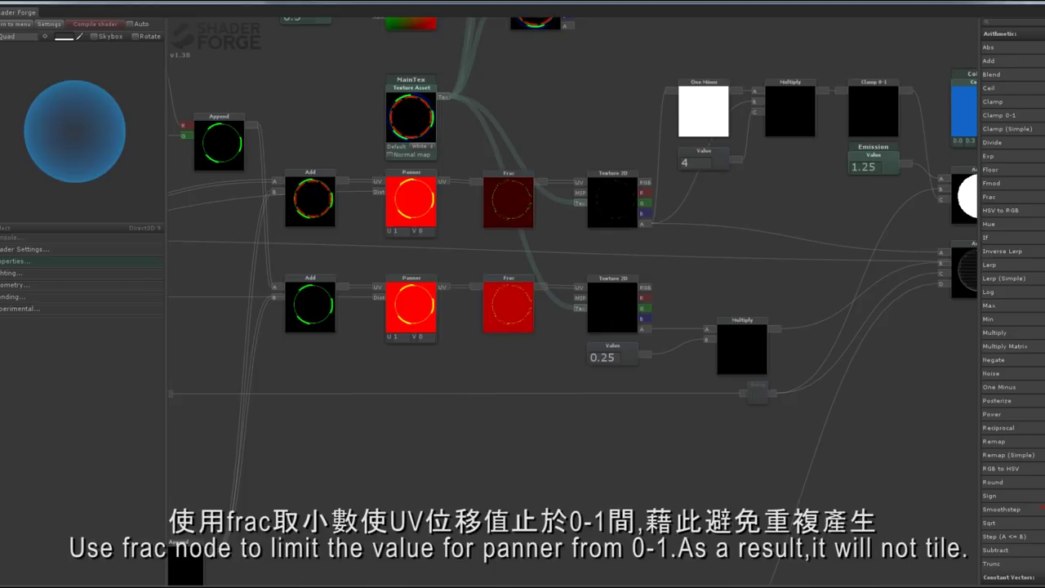
{"action": "left_click_drag", "start_coordinate": [572, 457], "coordinate": [539, 461]}
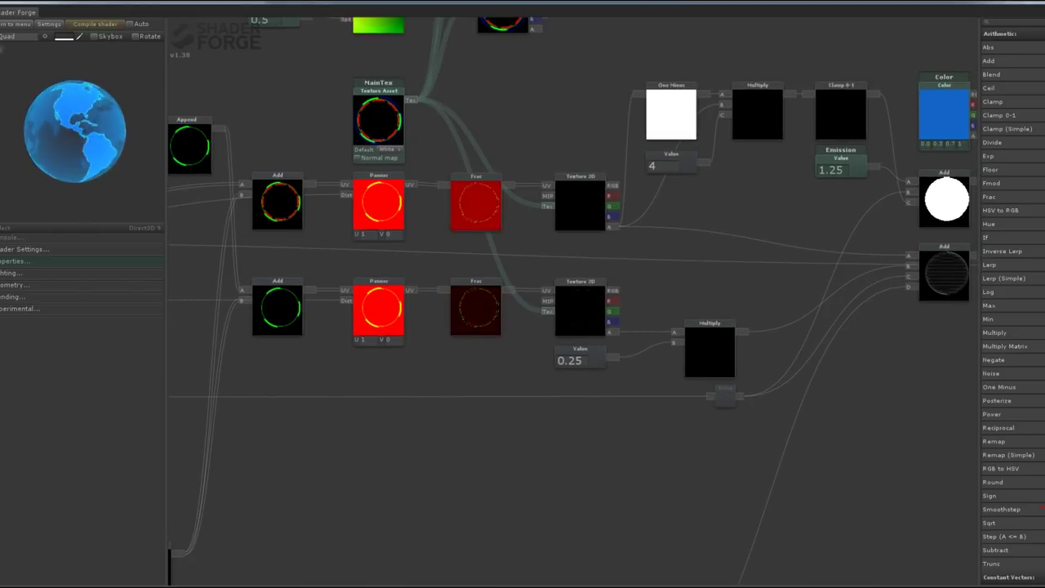
{"action": "left_click_drag", "start_coordinate": [718, 457], "coordinate": [283, 514]}
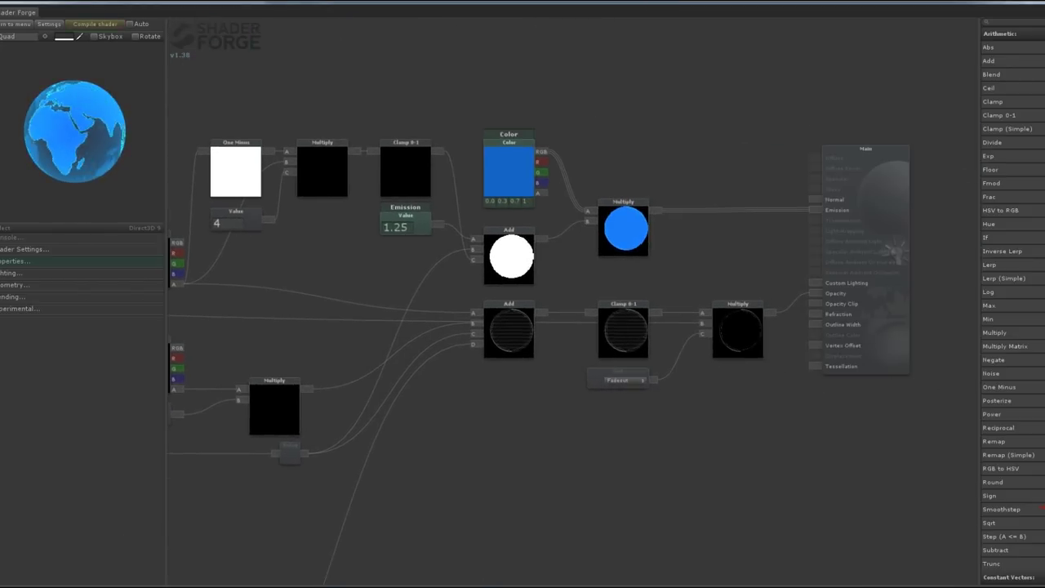
Add an Add node combining the lower Multiply with the clamped ring mask.
{"action": "left_click_drag", "start_coordinate": [988, 60], "coordinate": [839, 280]}
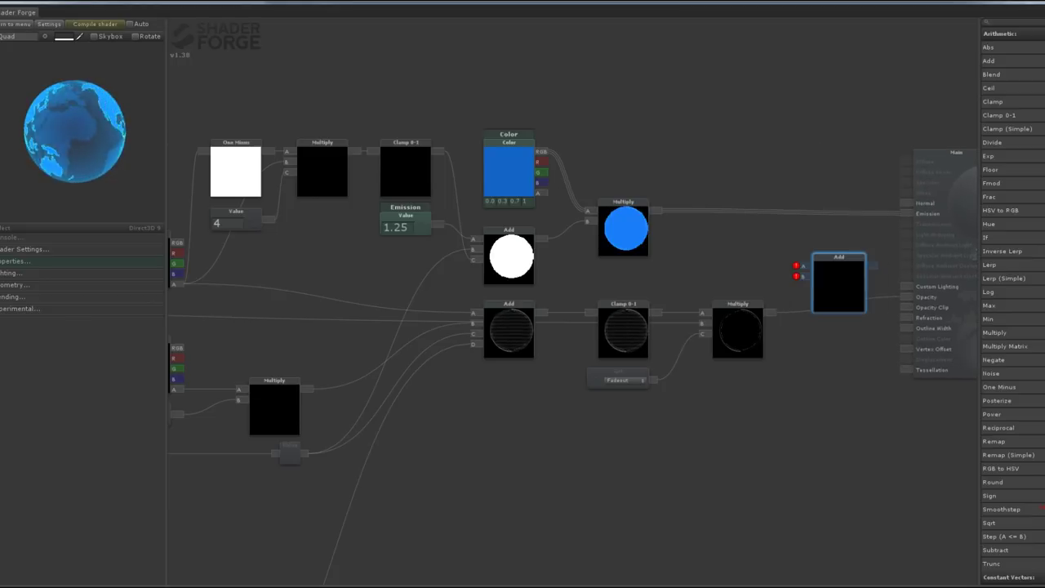
{"action": "left_click_drag", "start_coordinate": [572, 490], "coordinate": [518, 531]}
{"action": "left_click_drag", "start_coordinate": [719, 353], "coordinate": [750, 307]}
{"action": "scroll", "coordinate": [506, 313], "scroll_direction": "down", "scroll_amount": 1}
{"action": "left_click_drag", "start_coordinate": [572, 490], "coordinate": [531, 539]}
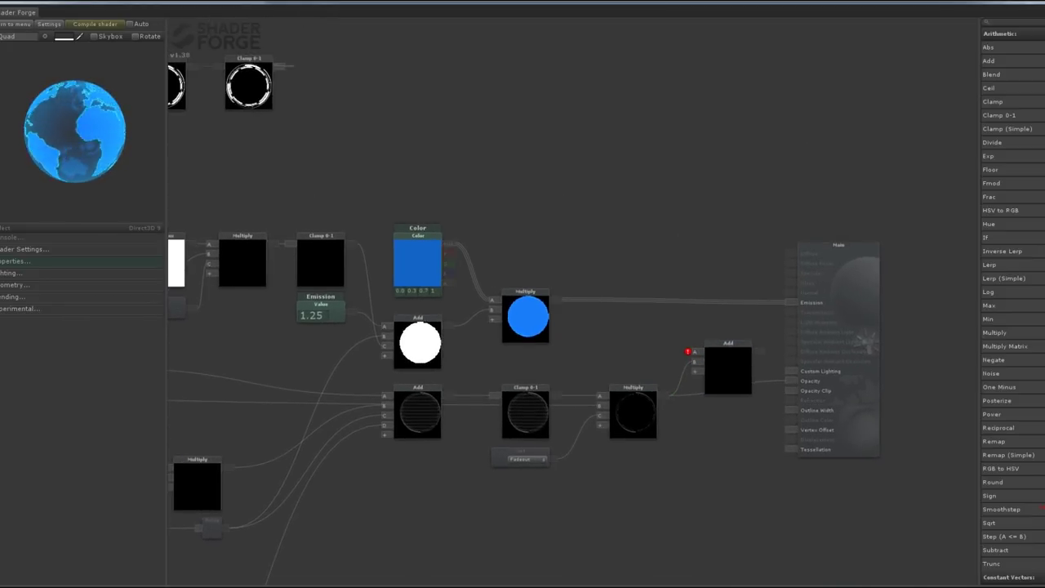
{"action": "left_click_drag", "start_coordinate": [692, 359], "coordinate": [694, 361]}
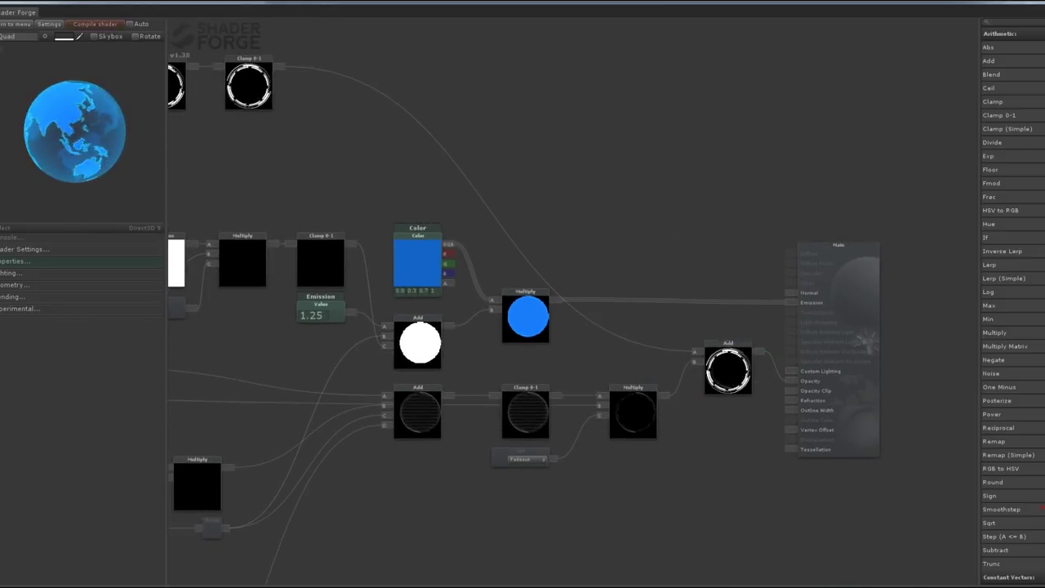
{"action": "mouse_move", "coordinate": [490, 205]}
{"action": "left_mouse_down"}
{"action": "mouse_move", "coordinate": [812, 198]}
{"action": "mouse_move", "coordinate": [908, 103]}
{"action": "left_mouse_up"}
{"action": "left_click_drag", "start_coordinate": [490, 245], "coordinate": [809, 209]}
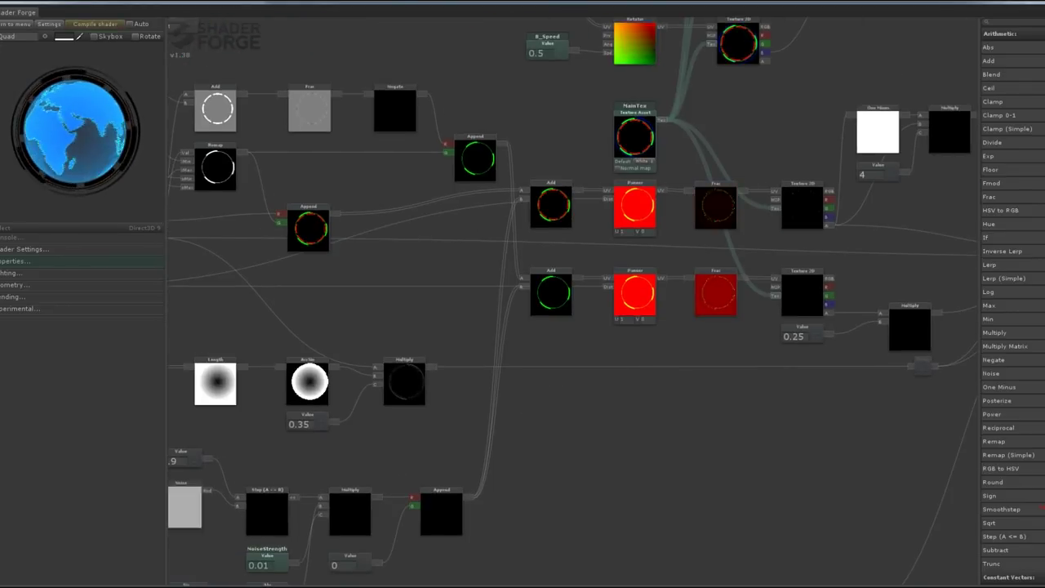
Limit the ArcSin rim Multiply result with a new Clamp 0-1 node.
{"action": "mouse_move", "coordinate": [490, 245]}
{"action": "left_mouse_down"}
{"action": "mouse_move", "coordinate": [672, 239]}
{"action": "mouse_move", "coordinate": [639, 167]}
{"action": "left_mouse_up"}
{"action": "right_click", "coordinate": [645, 282]}
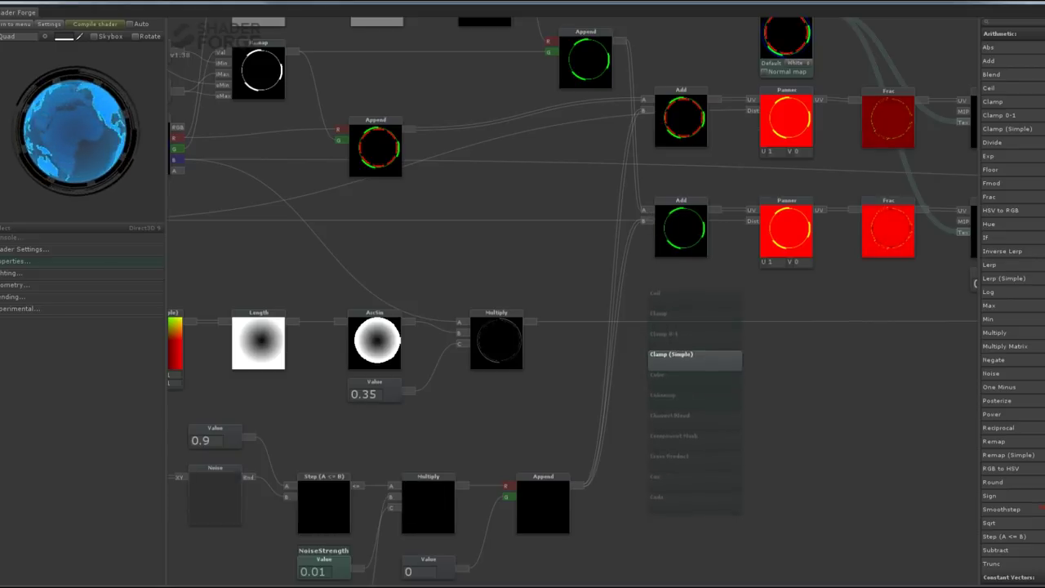
{"action": "left_click", "coordinate": [678, 350]}
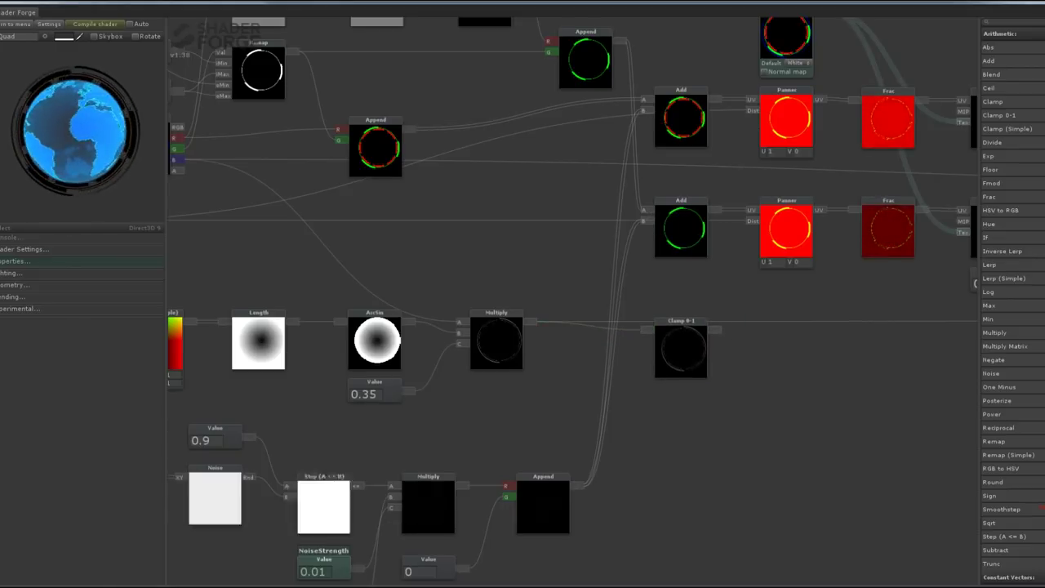
{"action": "left_click_drag", "start_coordinate": [531, 322], "coordinate": [888, 332]}
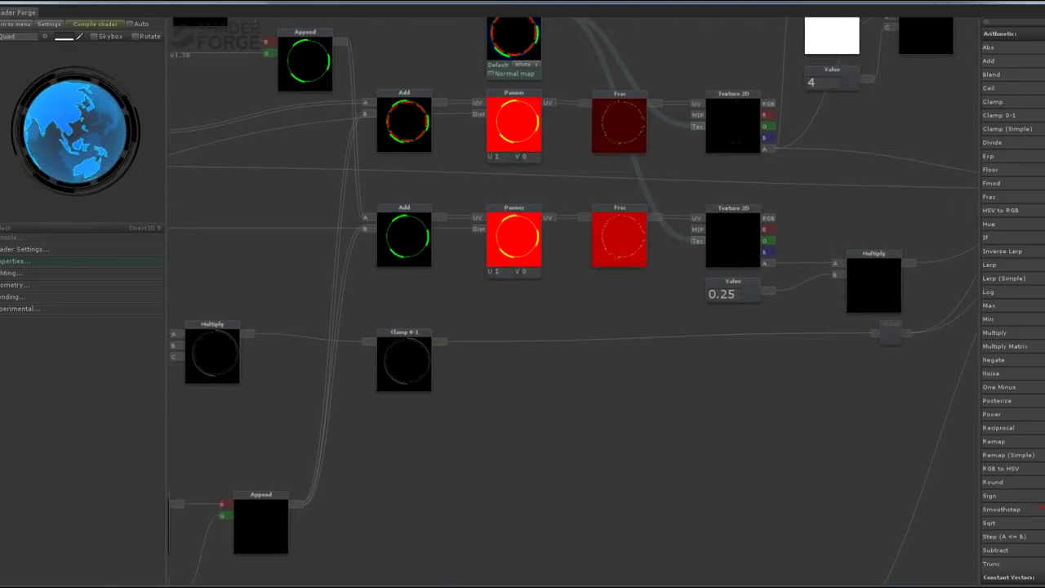
{"action": "scroll", "coordinate": [748, 334], "scroll_direction": "down", "scroll_amount": 3}
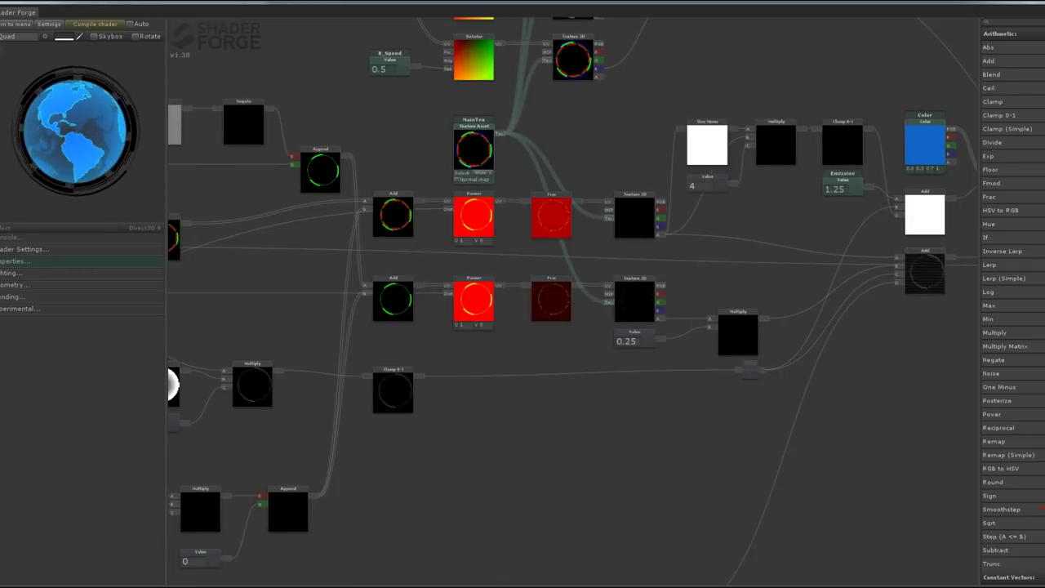
{"action": "left_click_drag", "start_coordinate": [523, 458], "coordinate": [872, 457]}
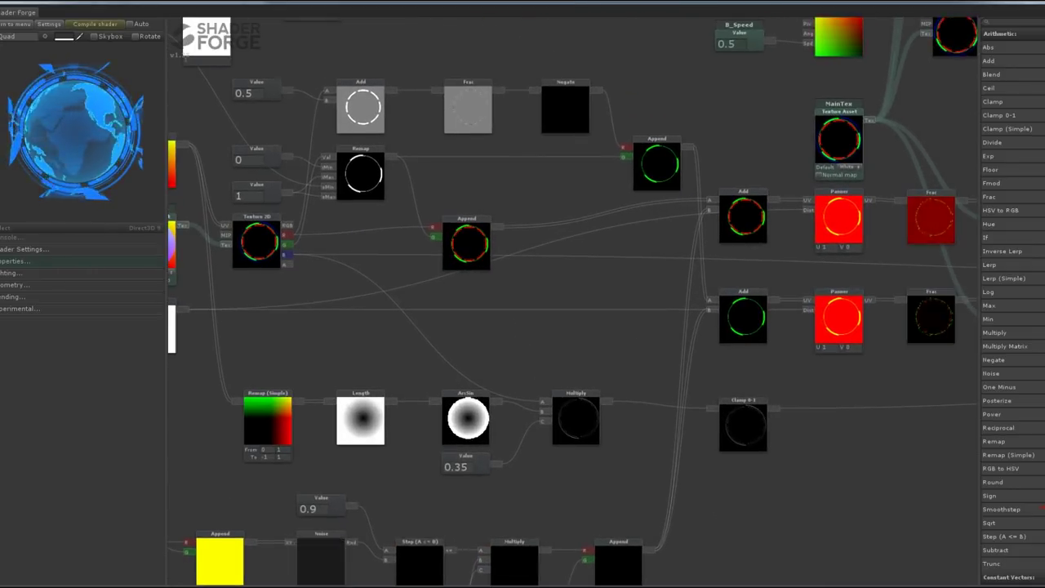
Store the texture's B channel in a Mask node and plug it into Multiply's D input.
{"action": "left_click_drag", "start_coordinate": [522, 457], "coordinate": [565, 458]}
{"action": "right_click", "coordinate": [343, 278]}
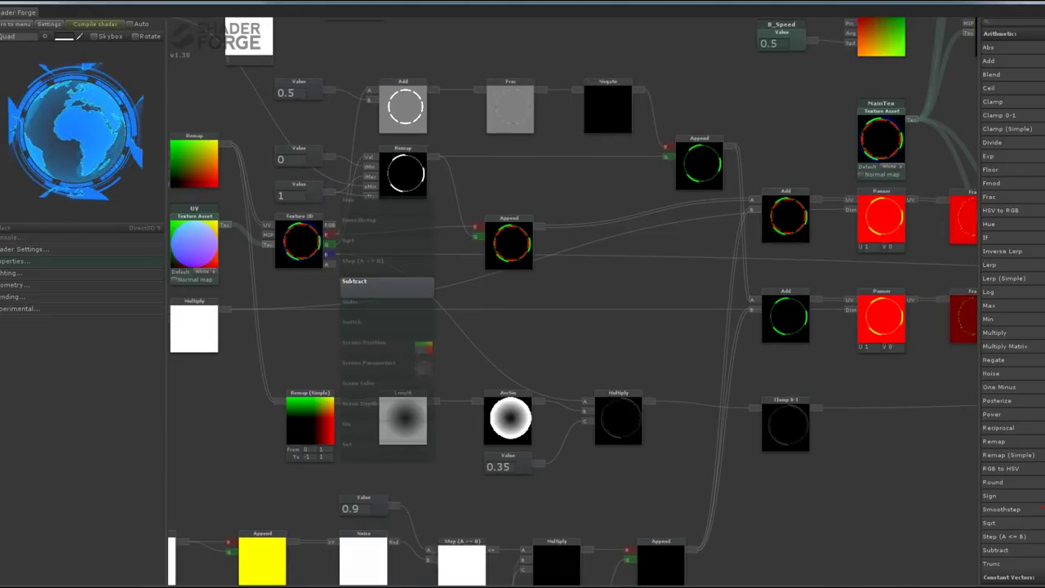
{"action": "left_click", "coordinate": [358, 294]}
{"action": "scroll", "coordinate": [404, 278], "scroll_direction": "up", "scroll_amount": 1}
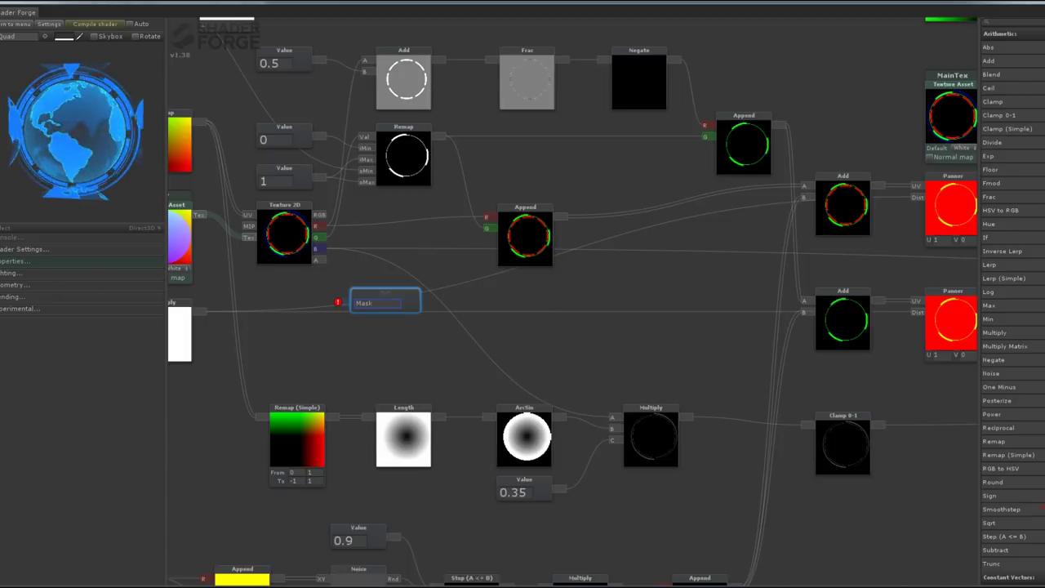
{"action": "left_click_drag", "start_coordinate": [320, 248], "coordinate": [353, 303]}
{"action": "left_click_drag", "start_coordinate": [898, 457], "coordinate": [184, 531]}
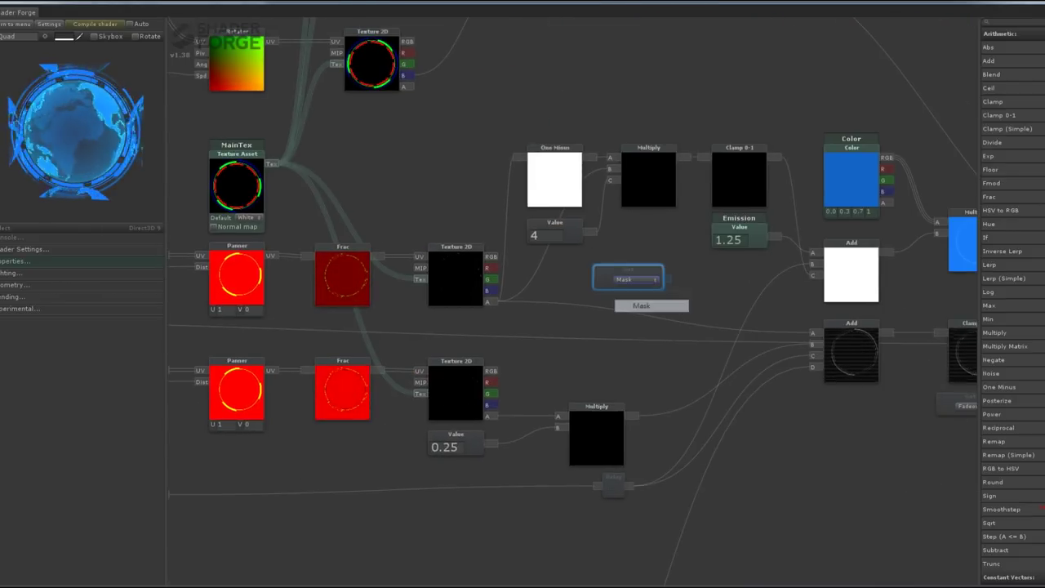
{"action": "left_click_drag", "start_coordinate": [628, 278], "coordinate": [605, 275]}
Move the Emission value node beside the Add node.
{"action": "left_click_drag", "start_coordinate": [739, 294], "coordinate": [611, 298]}
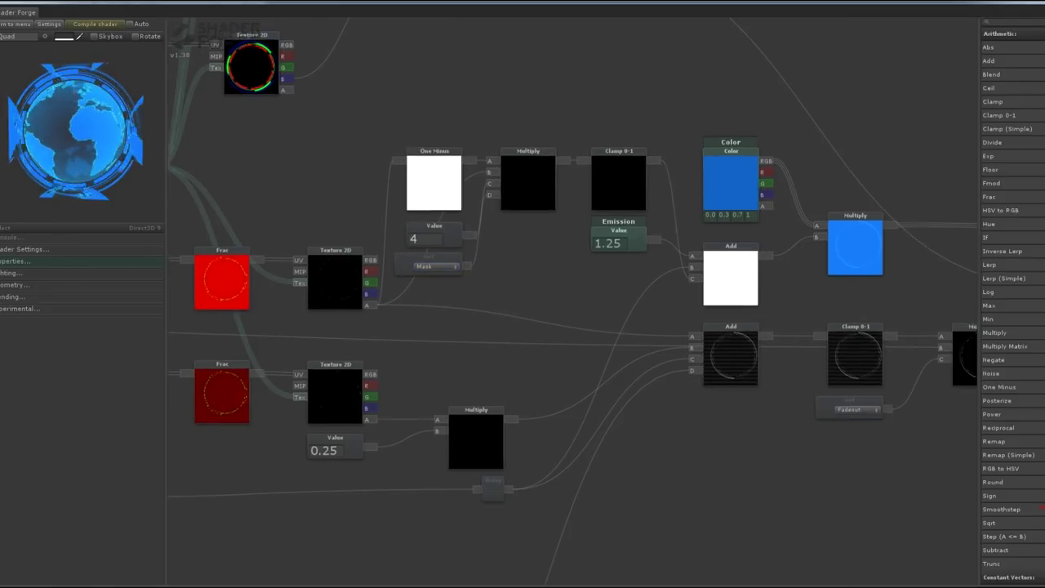
{"action": "left_click", "coordinate": [611, 237]}
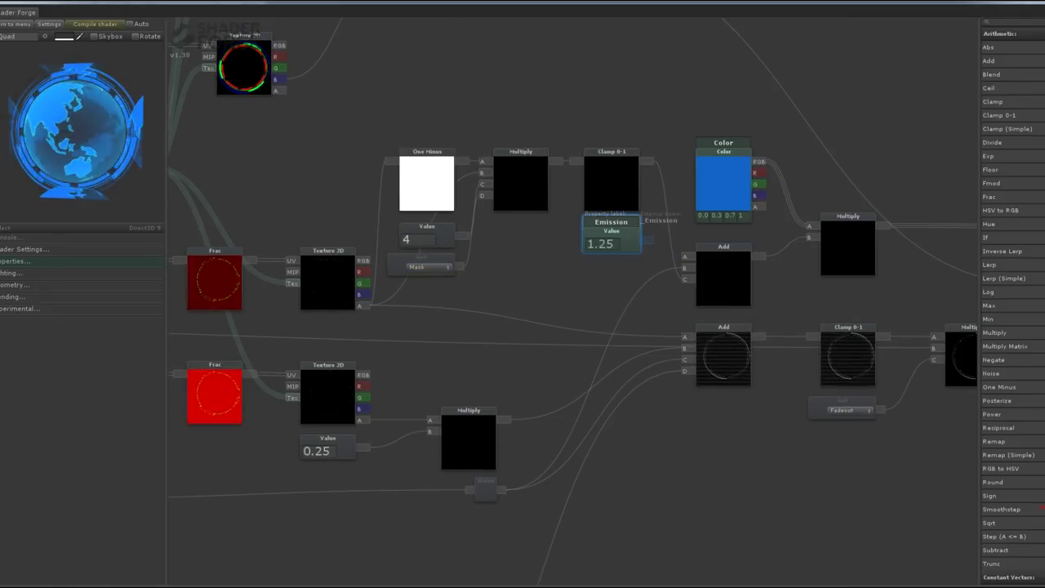
{"action": "left_click_drag", "start_coordinate": [611, 237], "coordinate": [793, 306]}
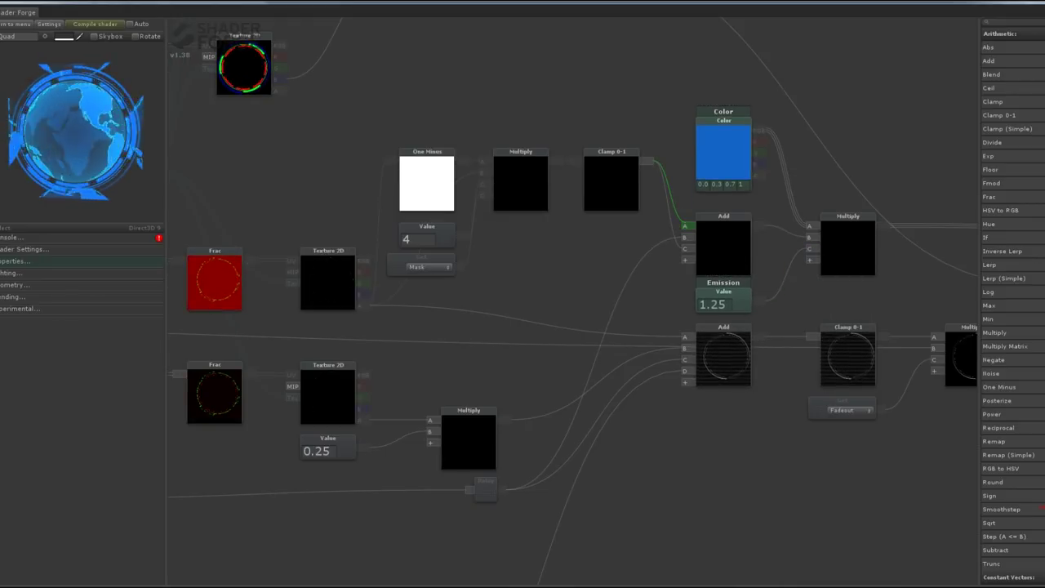
Add a 0.8 value node feeding the Add before the Color multiply.
{"action": "left_click", "coordinate": [594, 260]}
{"action": "type", "text": ".8"}
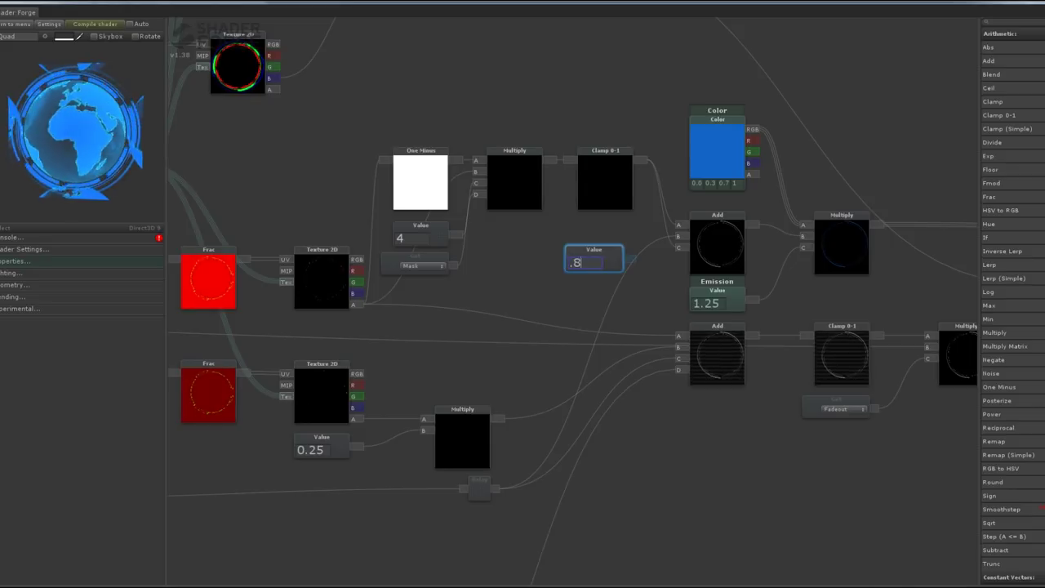
{"action": "key", "text": "Return"}
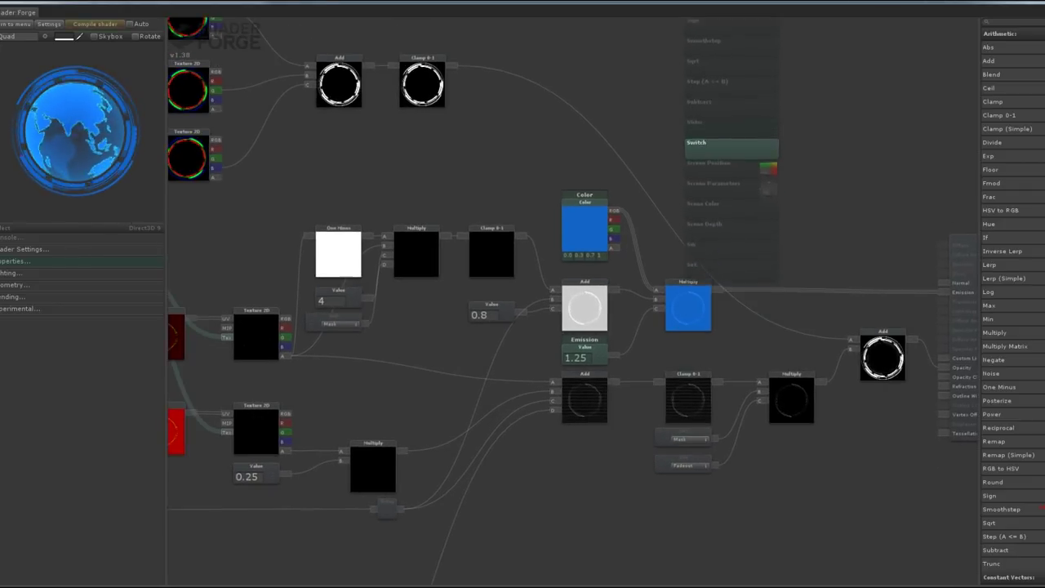
Label the Switch property UseCircle, enable it on the material, and set Scale to 0.269.
{"action": "left_click", "coordinate": [732, 113]}
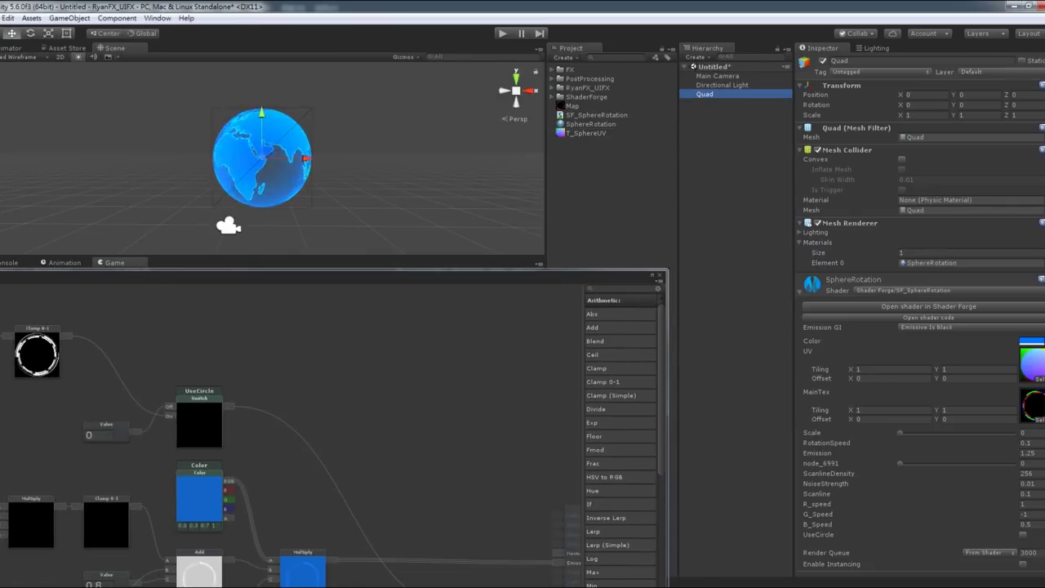
{"action": "left_click", "coordinate": [1023, 534]}
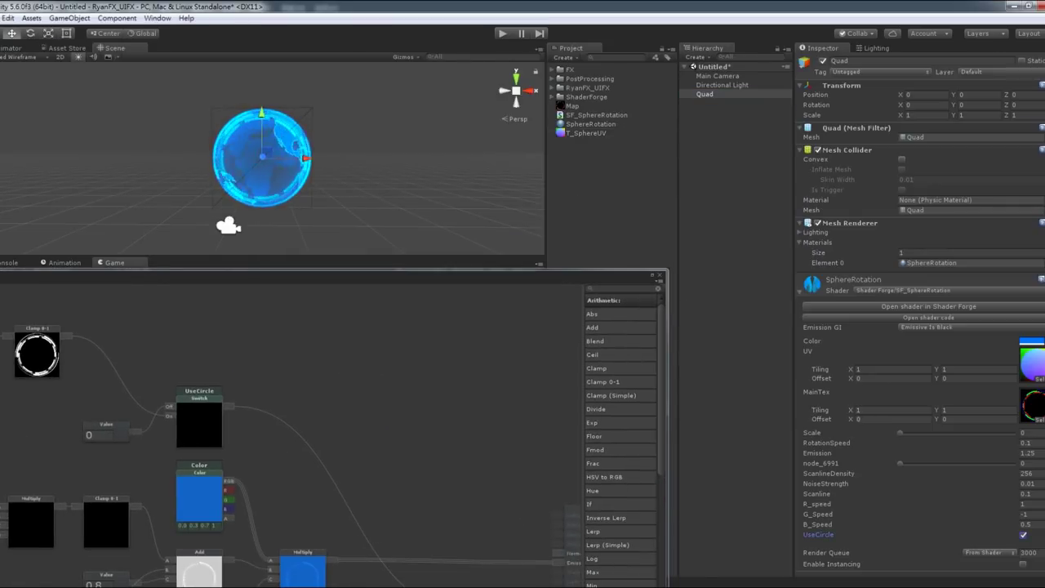
{"action": "left_click_drag", "start_coordinate": [900, 432], "coordinate": [931, 432]}
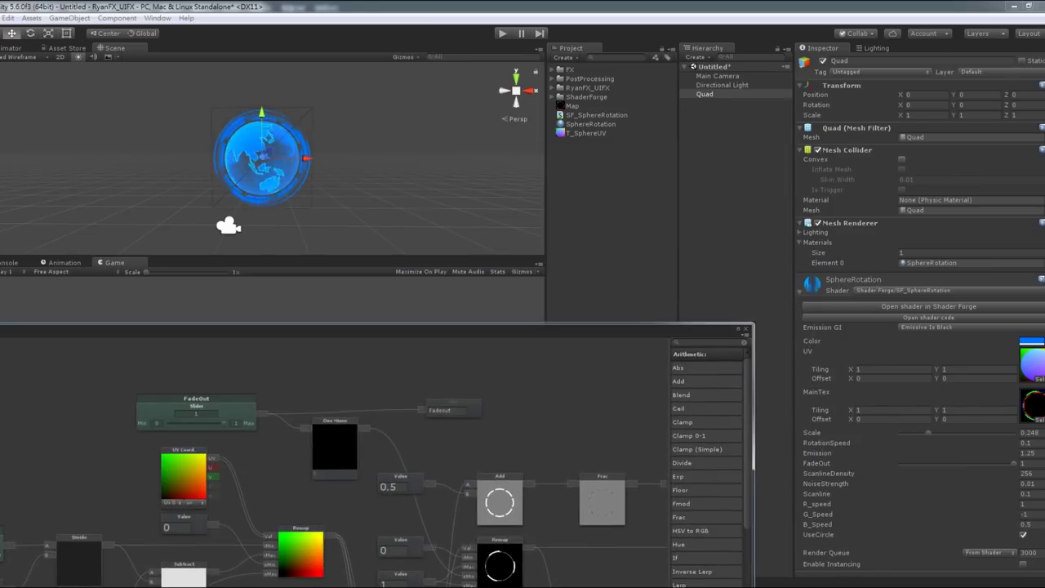
Try the material's FadeOut property and raise Scale to about 0.57 in the Inspector.
{"action": "left_click", "coordinate": [1014, 463]}
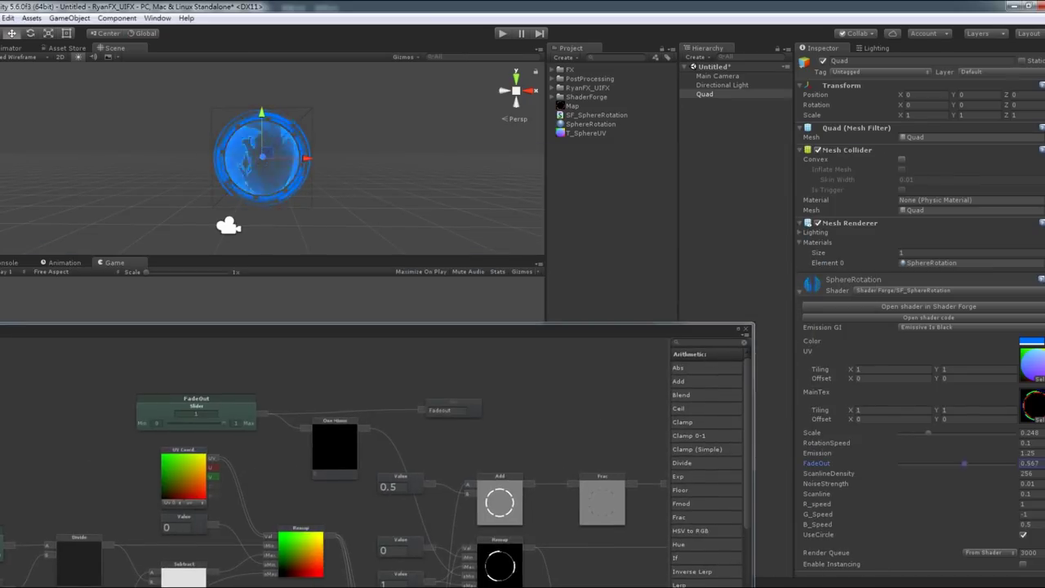
{"action": "mouse_move", "coordinate": [929, 432]}
{"action": "left_mouse_down"}
{"action": "mouse_move", "coordinate": [964, 433]}
{"action": "mouse_move", "coordinate": [925, 433]}
{"action": "left_mouse_up"}
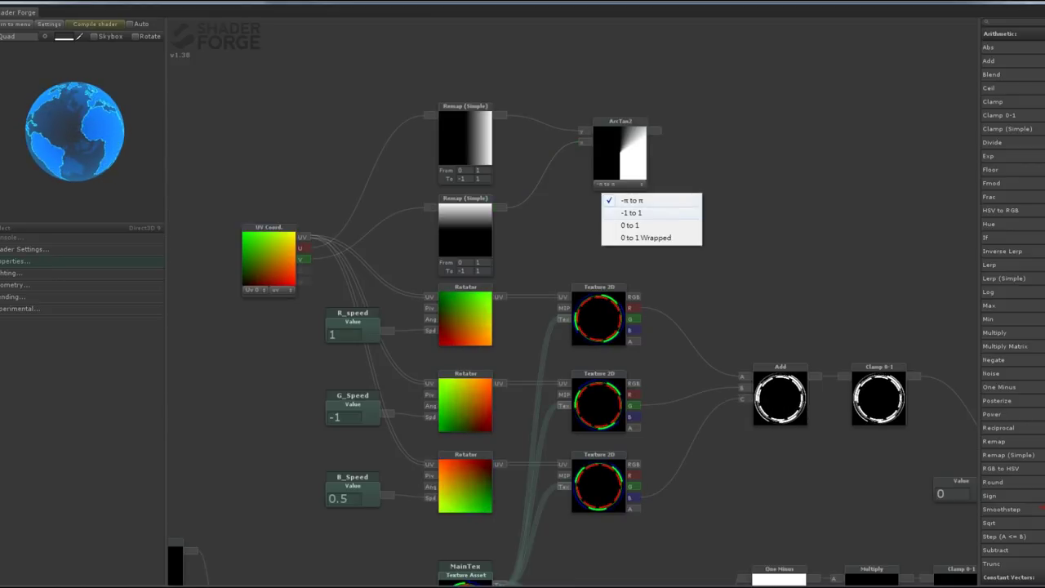
Set the first ArcTan2 range to 0–1 and add two Remap (Simple) nodes fed by U and V.
{"action": "left_click", "coordinate": [629, 225]}
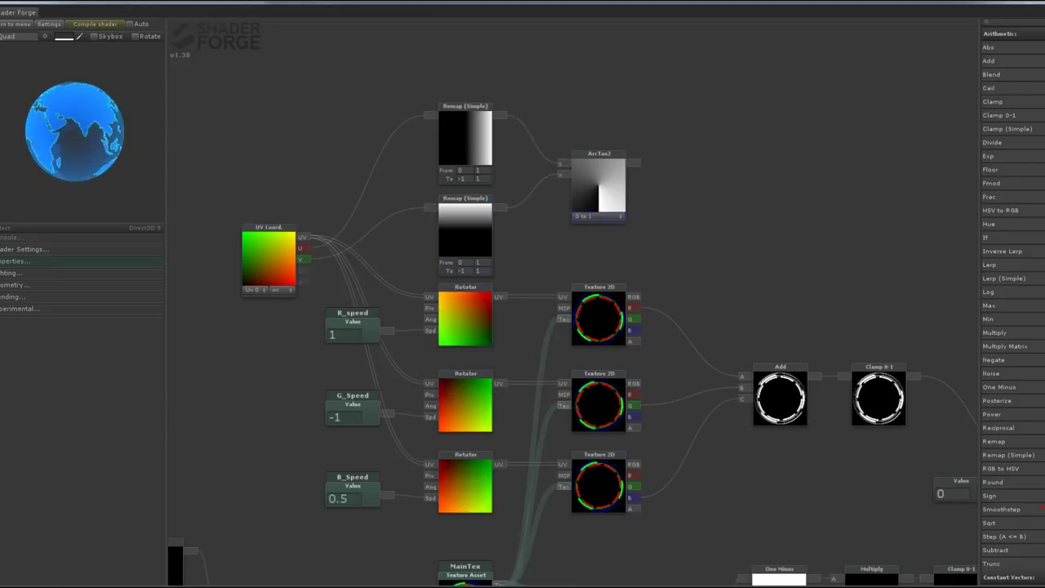
{"action": "key", "text": "r"}
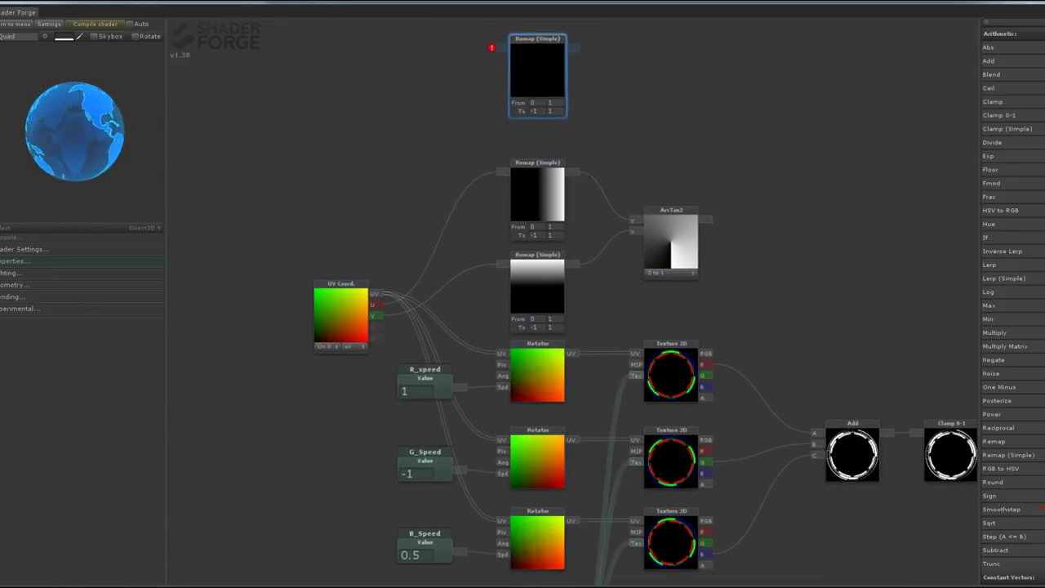
{"action": "key", "text": "Return"}
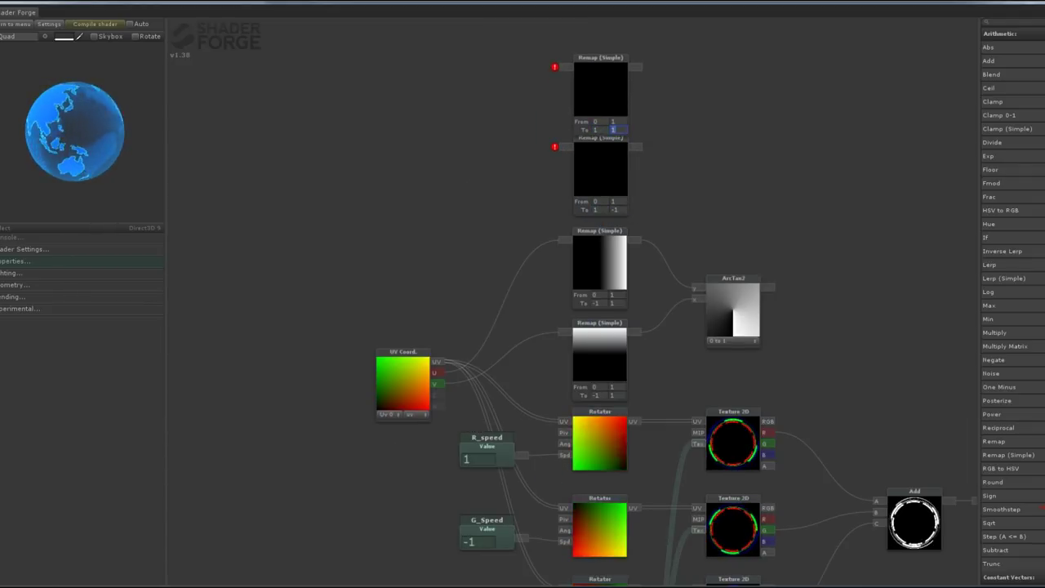
{"action": "left_click_drag", "start_coordinate": [435, 372], "coordinate": [564, 66]}
{"action": "left_click_drag", "start_coordinate": [436, 383], "coordinate": [564, 146]}
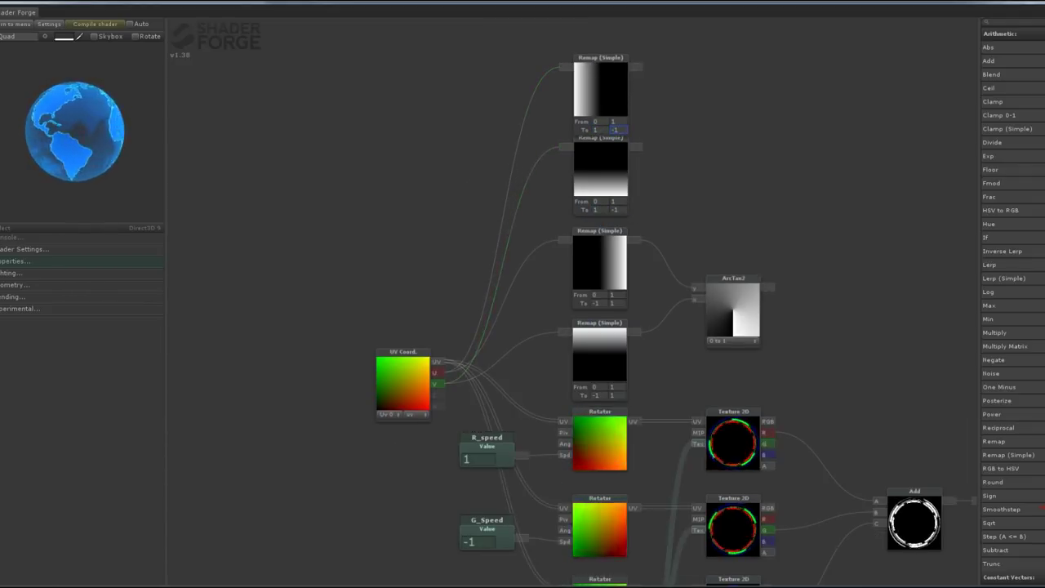
Feed both new Remaps into a second ArcTan2 set to 0–1, and add a Step (A <= B) node.
{"action": "left_click", "coordinate": [739, 138]}
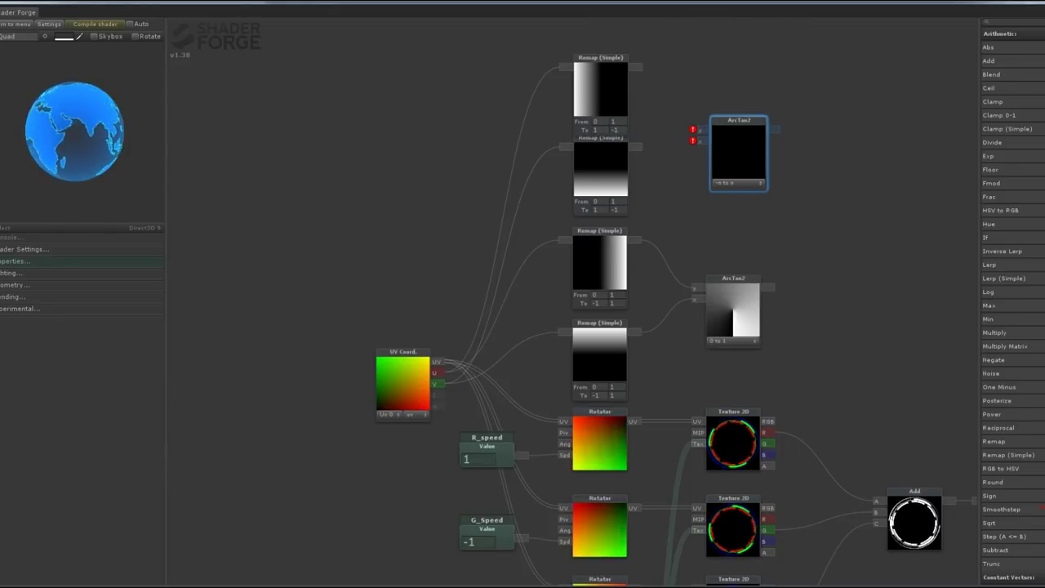
{"action": "left_click_drag", "start_coordinate": [637, 66], "coordinate": [700, 130]}
{"action": "left_click_drag", "start_coordinate": [637, 147], "coordinate": [735, 146]}
{"action": "left_click", "coordinate": [739, 182]}
{"action": "left_click", "coordinate": [751, 223]}
{"action": "left_click_drag", "start_coordinate": [327, 245], "coordinate": [220, 233]}
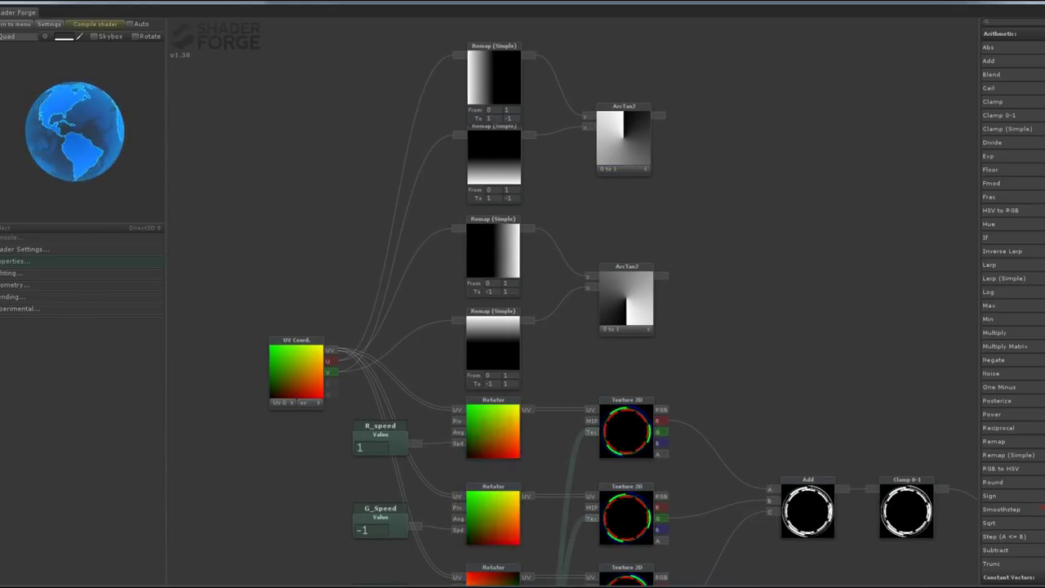
{"action": "left_click_drag", "start_coordinate": [1004, 537], "coordinate": [735, 188]}
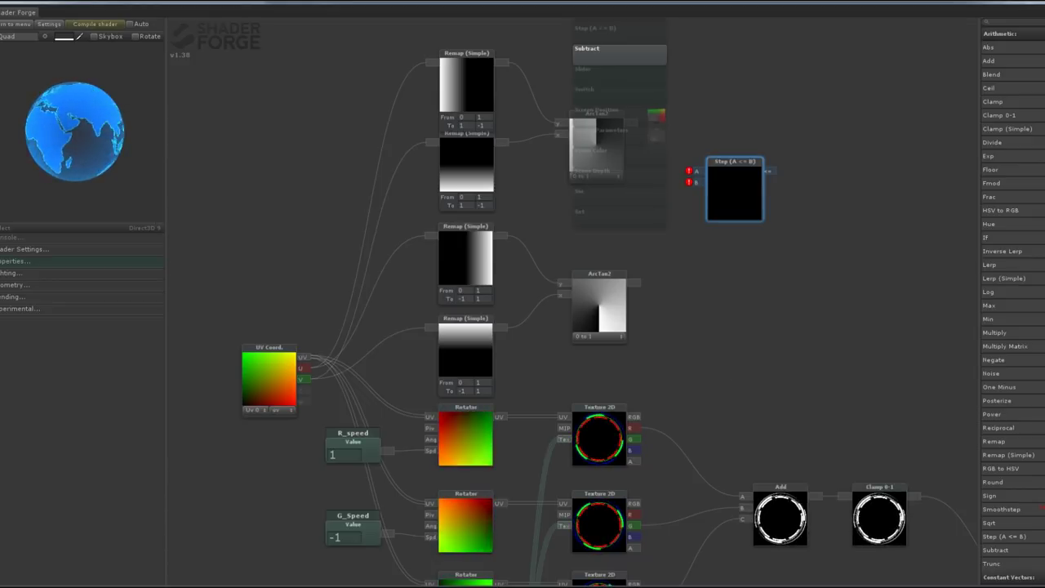
Add a wipe slider at 0 that feeds the A inputs of two Step nodes.
{"action": "left_click", "coordinate": [619, 49]}
{"action": "mouse_move", "coordinate": [700, 58]}
{"action": "left_mouse_down"}
{"action": "mouse_move", "coordinate": [695, 181]}
{"action": "mouse_move", "coordinate": [634, 122]}
{"action": "left_mouse_up"}
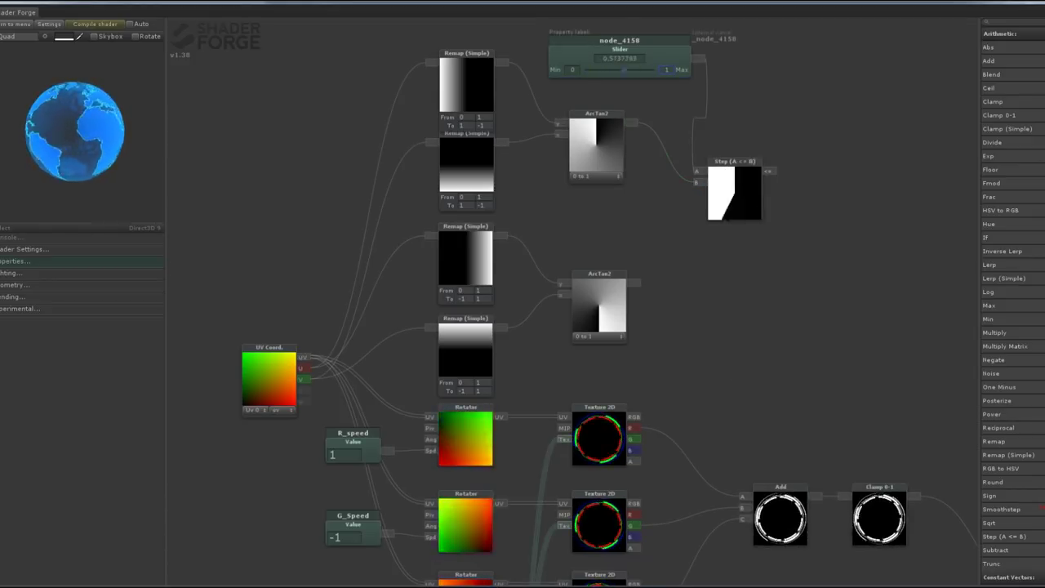
{"action": "right_click", "coordinate": [680, 234]}
{"action": "left_click", "coordinate": [726, 237]}
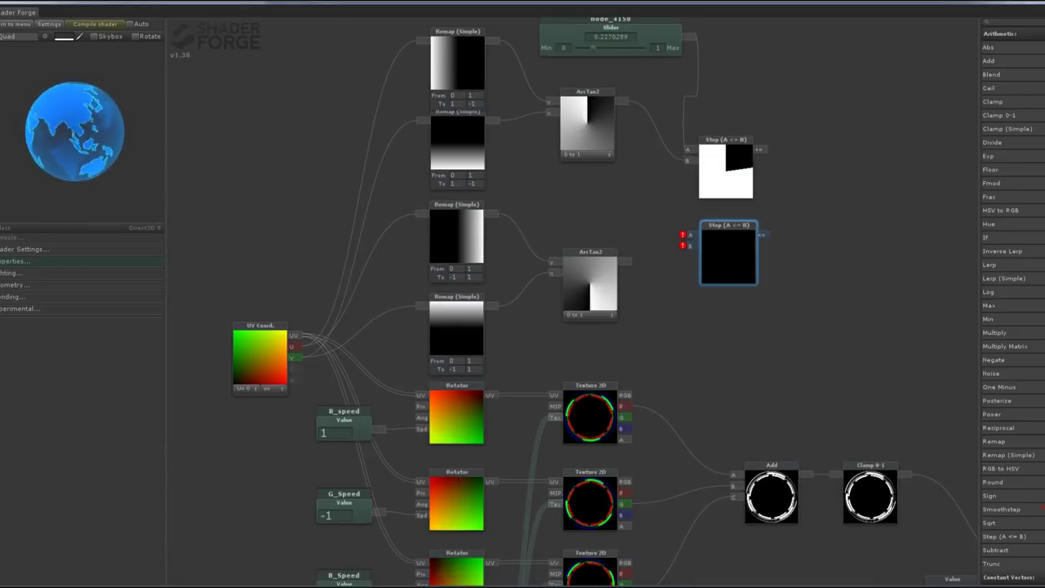
{"action": "left_click_drag", "start_coordinate": [687, 235], "coordinate": [689, 36]}
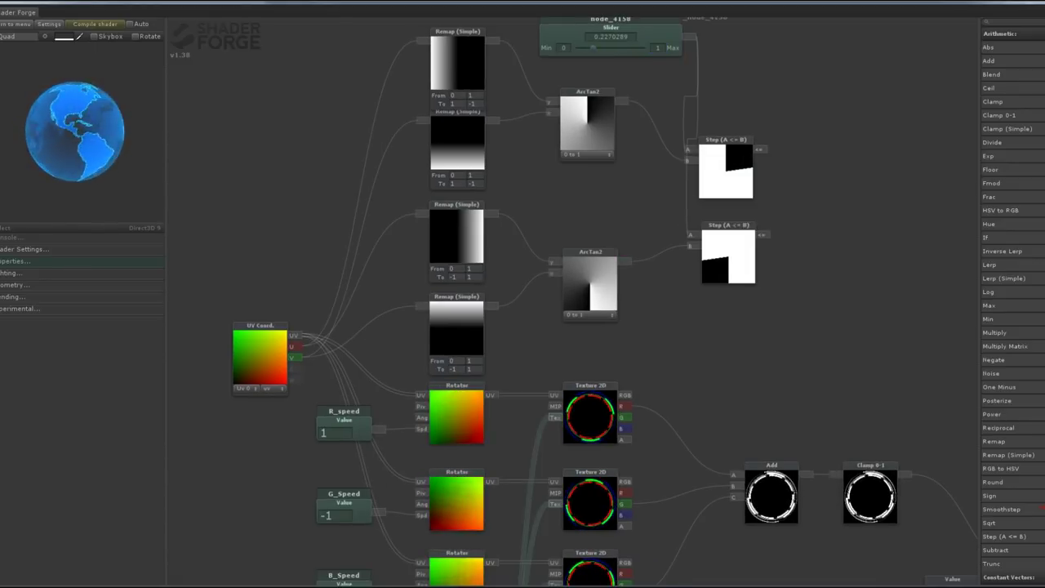
{"action": "mouse_move", "coordinate": [593, 48]}
{"action": "left_mouse_down"}
{"action": "mouse_move", "coordinate": [572, 47]}
{"action": "mouse_move", "coordinate": [581, 27]}
{"action": "left_mouse_up"}
Move the slider node up and left, then add a Multiply node.
{"action": "left_click_drag", "start_coordinate": [776, 367], "coordinate": [817, 441]}
{"action": "left_click_drag", "start_coordinate": [609, 92], "coordinate": [515, 42]}
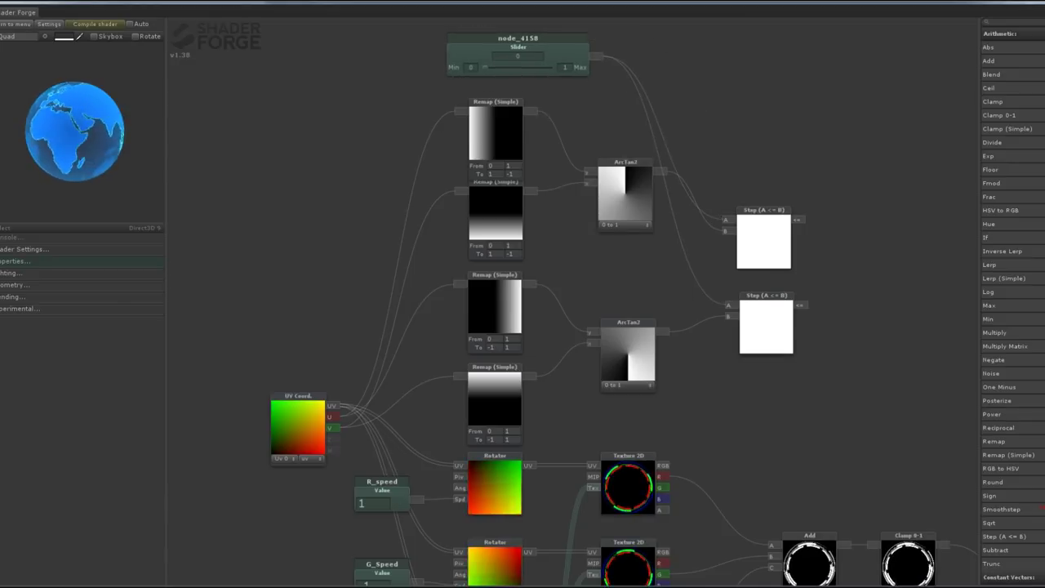
{"action": "left_click_drag", "start_coordinate": [775, 367], "coordinate": [672, 320]}
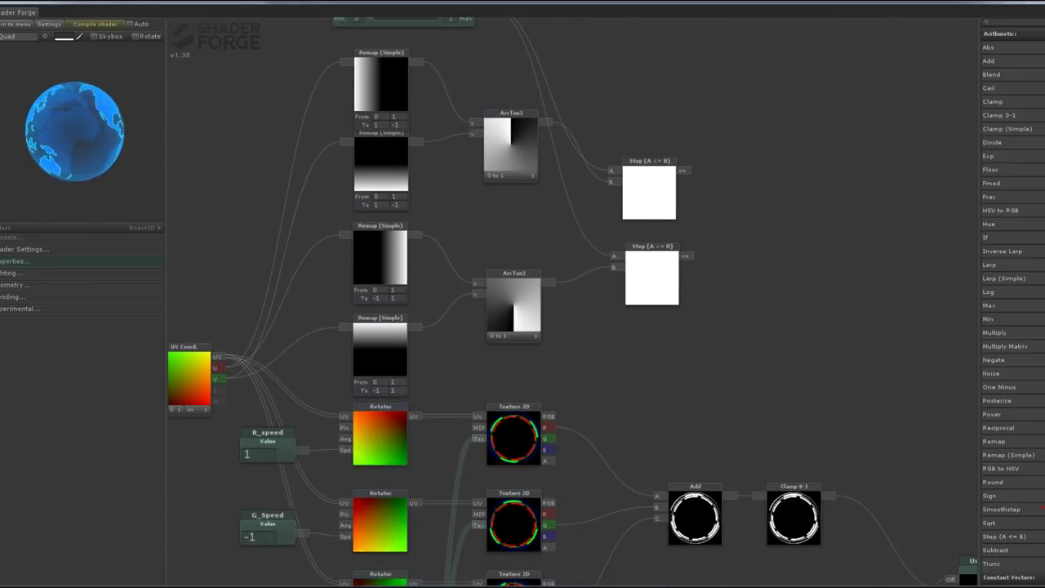
{"action": "mouse_move", "coordinate": [776, 367]}
{"action": "left_mouse_down"}
{"action": "mouse_move", "coordinate": [747, 324]}
{"action": "mouse_move", "coordinate": [749, 286]}
{"action": "mouse_move", "coordinate": [781, 269]}
{"action": "left_mouse_up"}
{"action": "key", "text": "m"}
{"action": "left_click", "coordinate": [750, 286]}
Wire the green ring texture into Multiply B and a duplicated Multiply to the blue ring texture.
{"action": "left_click_drag", "start_coordinate": [572, 245], "coordinate": [572, 176]}
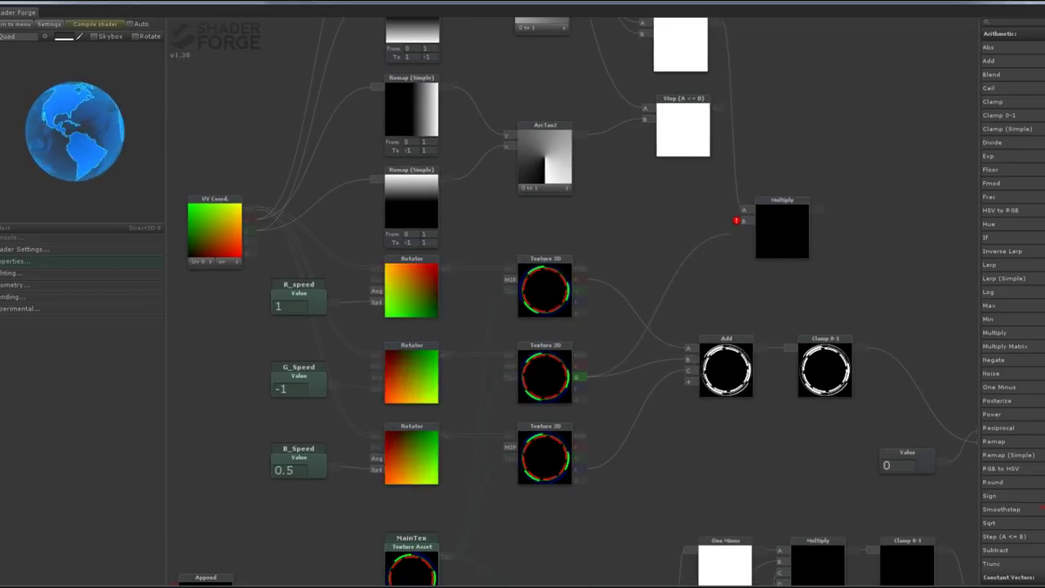
{"action": "mouse_move", "coordinate": [576, 377]}
{"action": "left_mouse_down"}
{"action": "mouse_move", "coordinate": [743, 220]}
{"action": "mouse_move", "coordinate": [798, 200]}
{"action": "left_mouse_up"}
{"action": "key", "text": "ctrl+d"}
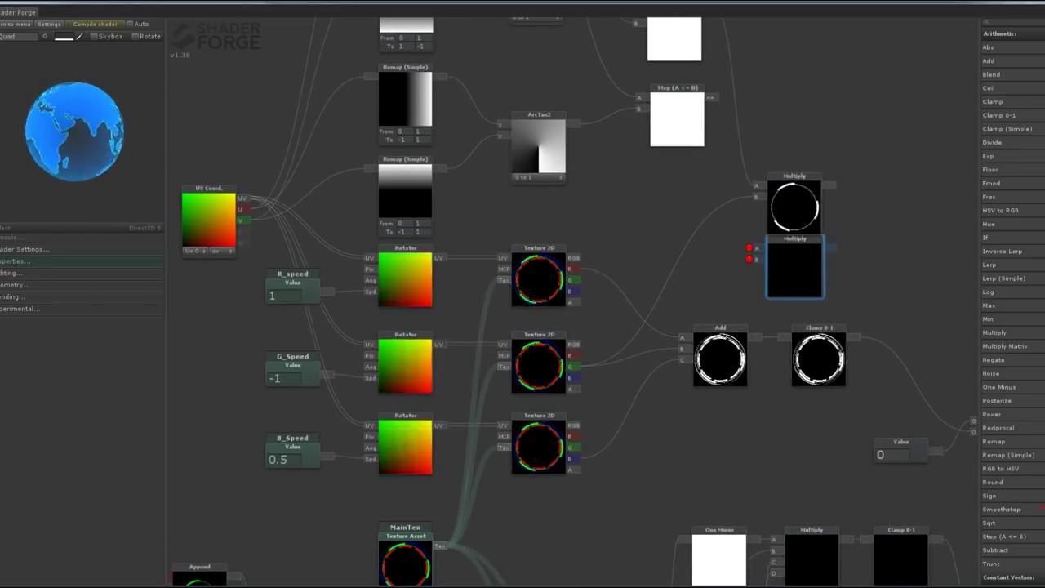
{"action": "mouse_move", "coordinate": [755, 259]}
{"action": "left_mouse_down"}
{"action": "mouse_move", "coordinate": [621, 420]}
{"action": "mouse_move", "coordinate": [576, 448]}
{"action": "left_mouse_up"}
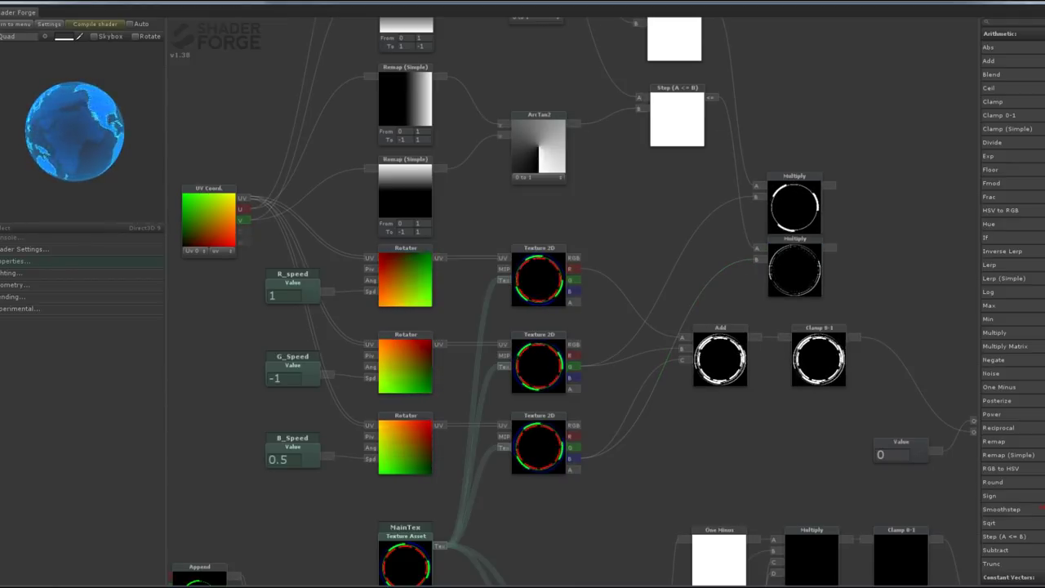
{"action": "left_click_drag", "start_coordinate": [621, 343], "coordinate": [678, 510]}
Rearrange the Remap, ArcTan2, UV Coord, Step, slider and Multiply nodes into a tidy layout.
{"action": "scroll", "coordinate": [873, 222], "scroll_direction": "down", "scroll_amount": 2}
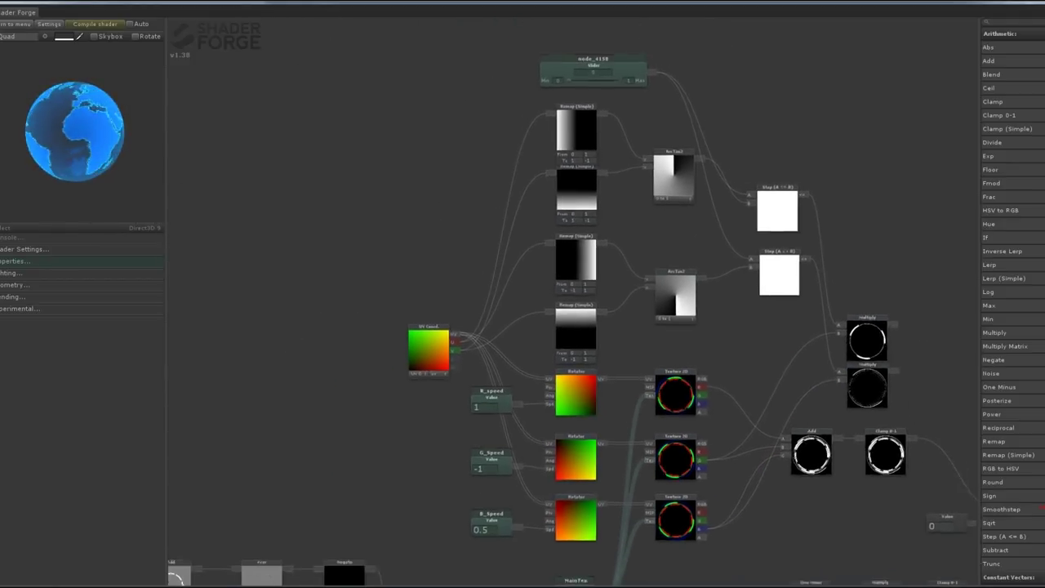
{"action": "left_click_drag", "start_coordinate": [498, 105], "coordinate": [699, 358]}
{"action": "left_click_drag", "start_coordinate": [577, 107], "coordinate": [495, 95]}
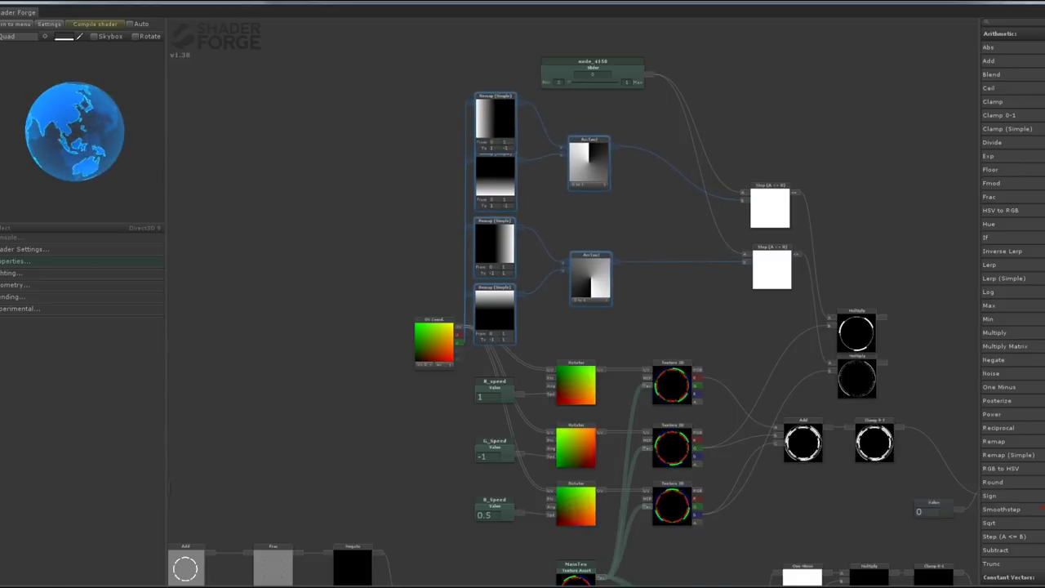
{"action": "left_click_drag", "start_coordinate": [433, 320], "coordinate": [382, 340]}
{"action": "left_click_drag", "start_coordinate": [588, 140], "coordinate": [572, 153]}
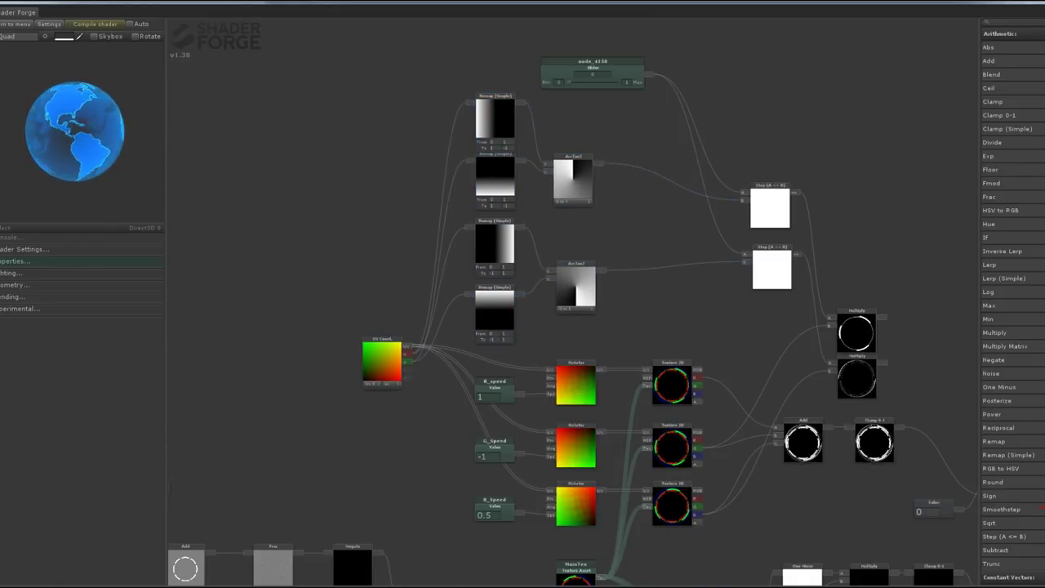
{"action": "left_click_drag", "start_coordinate": [771, 187], "coordinate": [661, 154]}
{"action": "left_click_drag", "start_coordinate": [771, 247], "coordinate": [656, 268]}
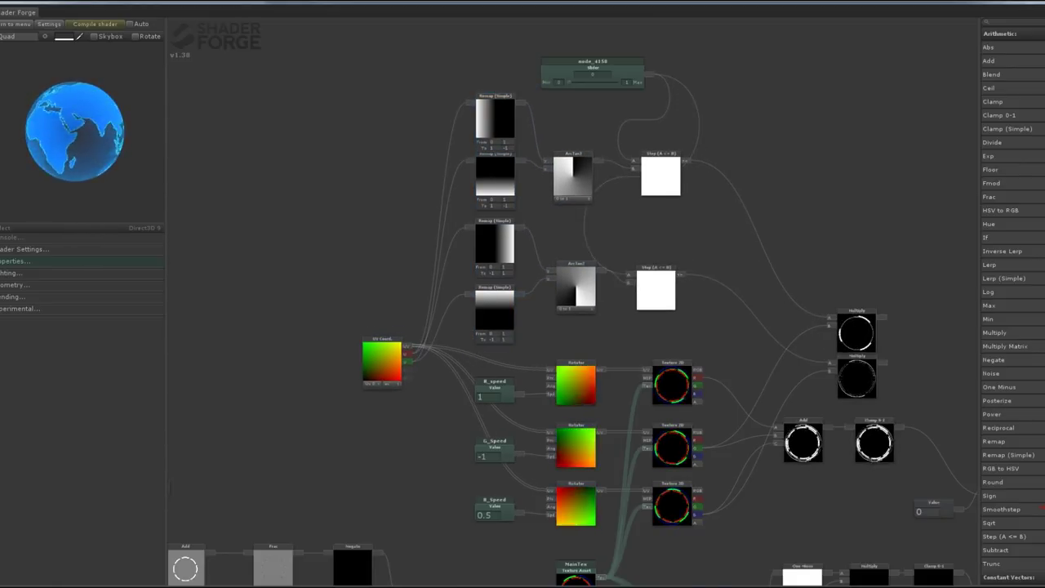
{"action": "left_click_drag", "start_coordinate": [593, 62], "coordinate": [512, 44]}
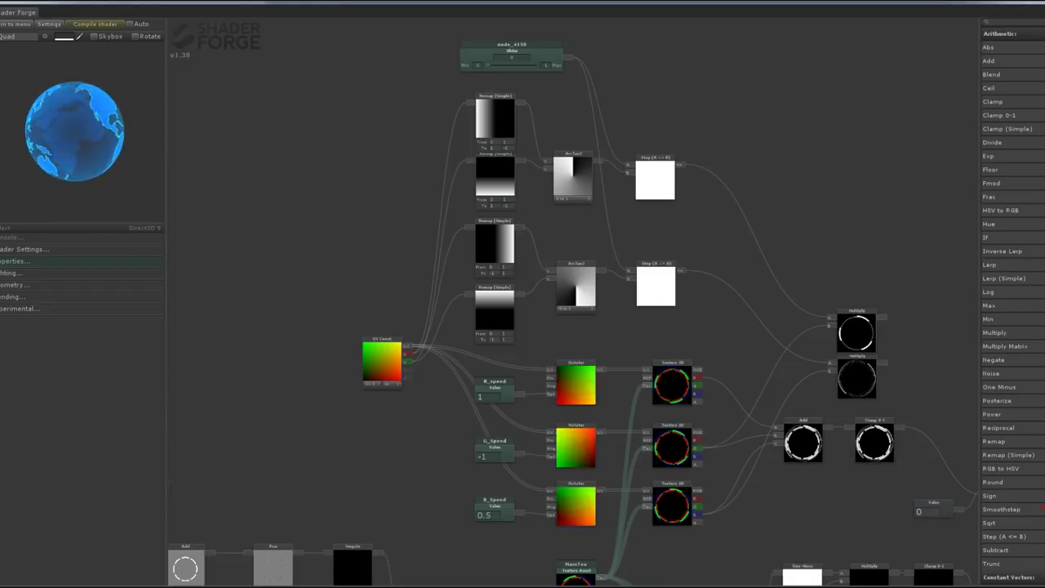
{"action": "mouse_move", "coordinate": [857, 311]}
{"action": "left_mouse_down"}
{"action": "mouse_move", "coordinate": [762, 239]}
{"action": "mouse_move", "coordinate": [762, 269]}
{"action": "left_mouse_up"}
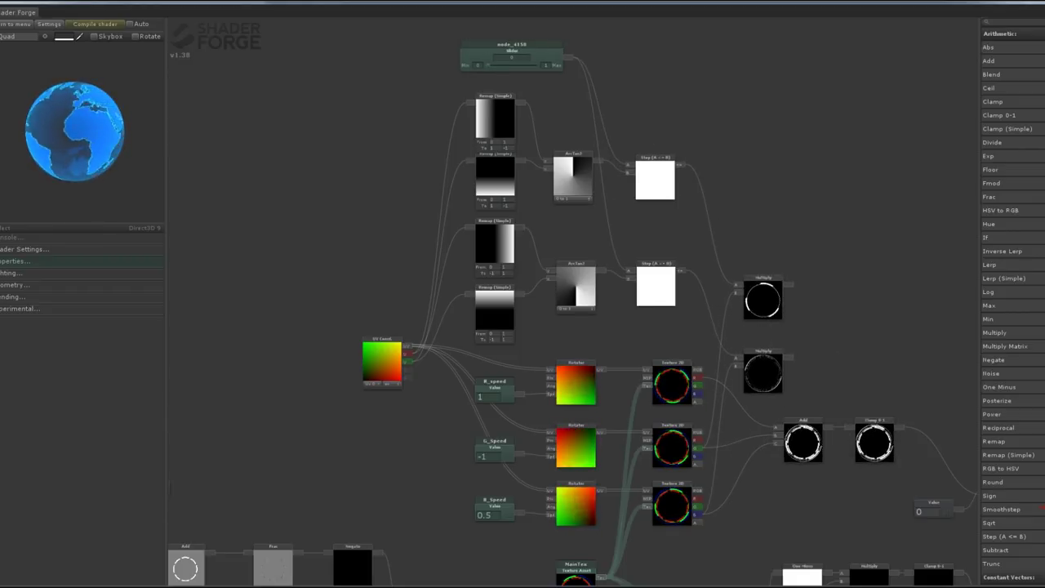
{"action": "left_click_drag", "start_coordinate": [855, 396], "coordinate": [757, 333]}
{"action": "scroll", "coordinate": [757, 332], "scroll_direction": "up", "scroll_amount": 2}
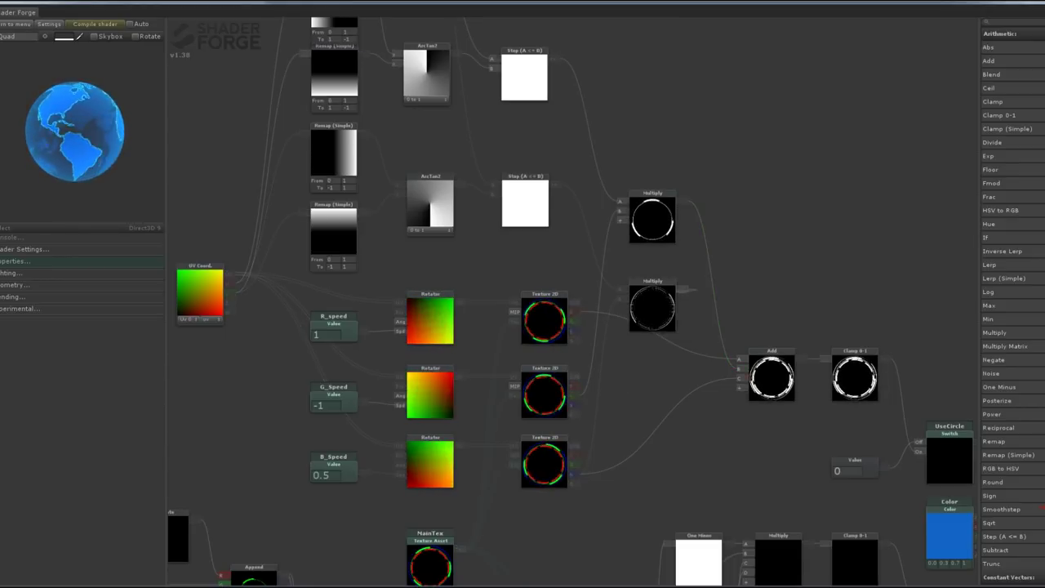
Add a third Multiply above the others that scales the red ring by the Fadeout value.
{"action": "left_click_drag", "start_coordinate": [652, 282], "coordinate": [660, 364]}
{"action": "left_click_drag", "start_coordinate": [652, 194], "coordinate": [666, 303]}
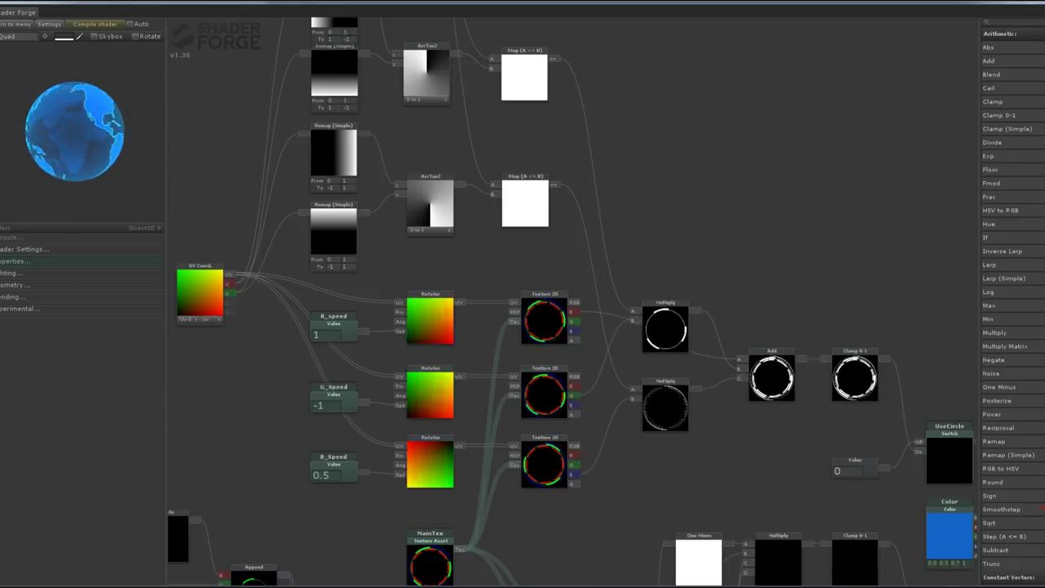
{"action": "mouse_move", "coordinate": [993, 333]}
{"action": "left_mouse_down"}
{"action": "mouse_move", "coordinate": [662, 204]}
{"action": "mouse_move", "coordinate": [666, 227]}
{"action": "left_mouse_up"}
{"action": "left_click_drag", "start_coordinate": [511, 250], "coordinate": [570, 270]}
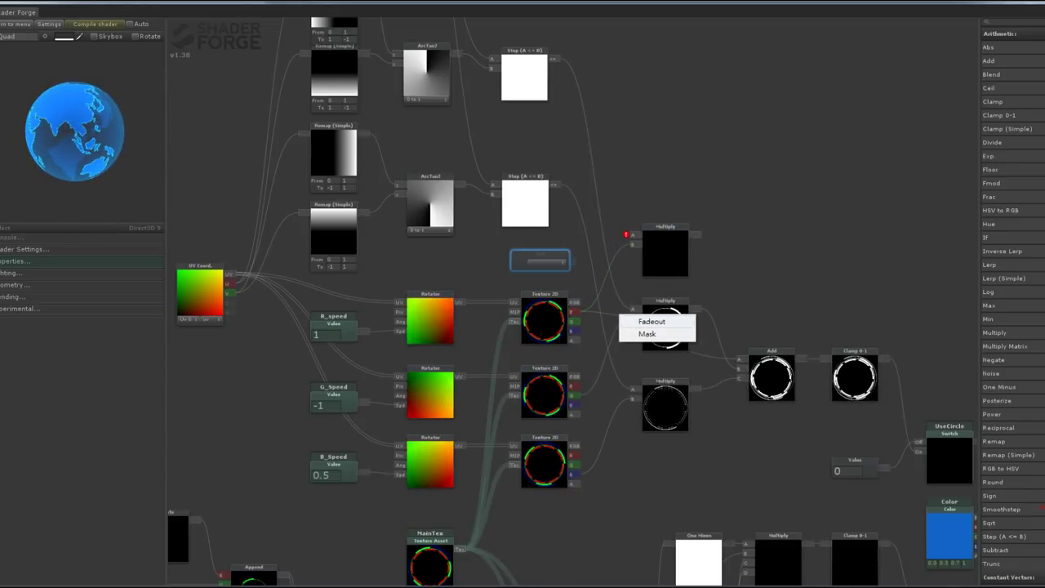
{"action": "left_click", "coordinate": [652, 322]}
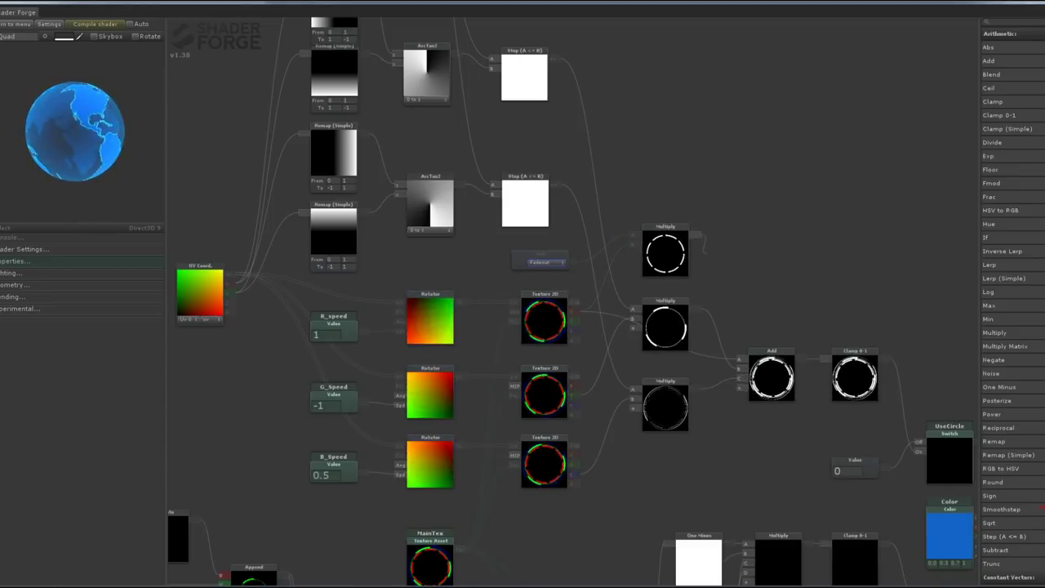
Test the wipe by raising node_4158 to about 0.9.
{"action": "mouse_move", "coordinate": [458, 245]}
{"action": "left_mouse_down"}
{"action": "mouse_move", "coordinate": [504, 276]}
{"action": "mouse_move", "coordinate": [648, 291]}
{"action": "mouse_move", "coordinate": [637, 395]}
{"action": "left_mouse_up"}
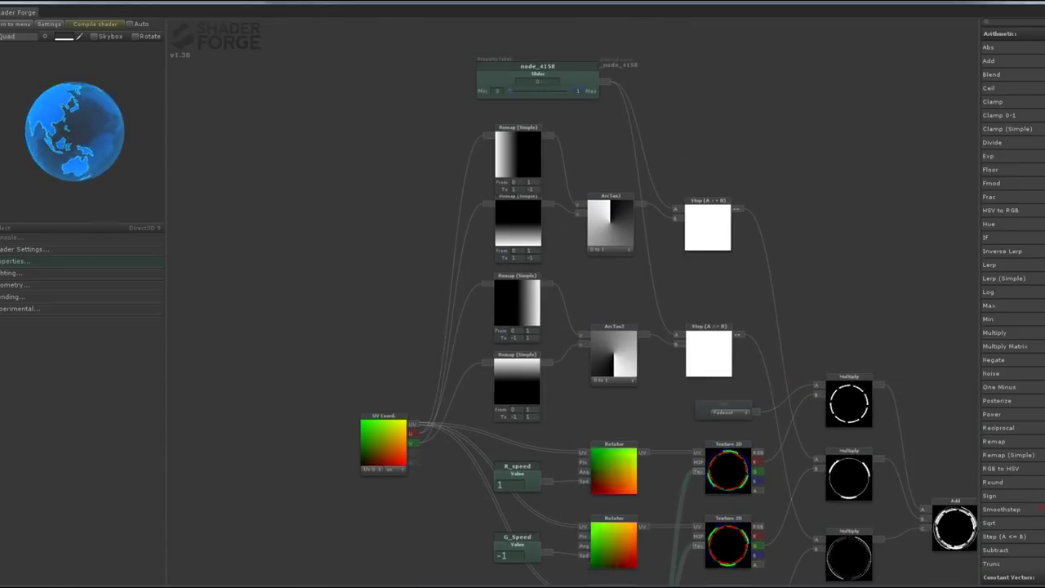
{"action": "left_click_drag", "start_coordinate": [508, 91], "coordinate": [537, 91]}
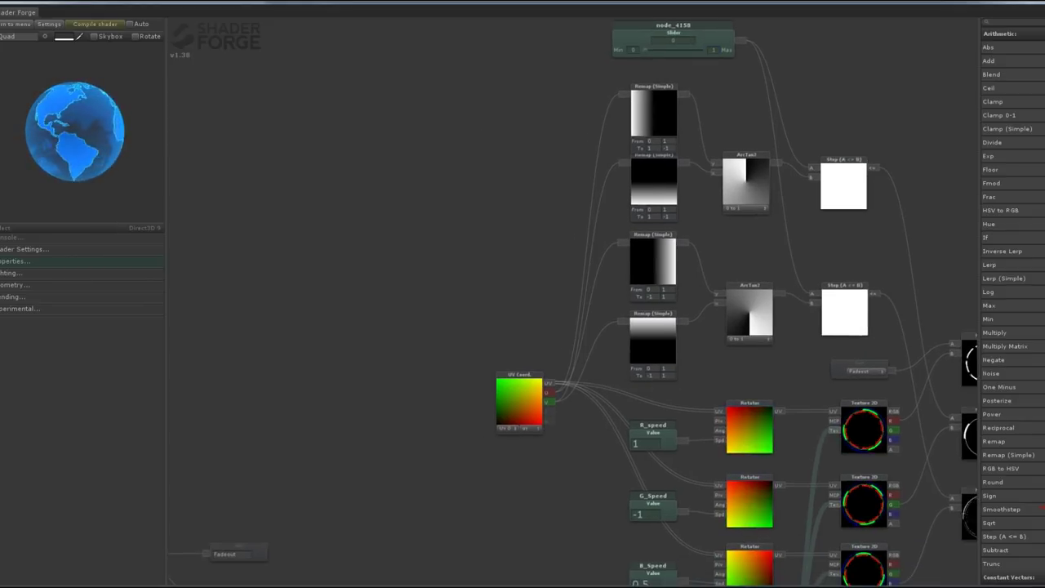
{"action": "left_click_drag", "start_coordinate": [326, 327], "coordinate": [463, 285]}
{"action": "left_click_drag", "start_coordinate": [327, 368], "coordinate": [694, 196]}
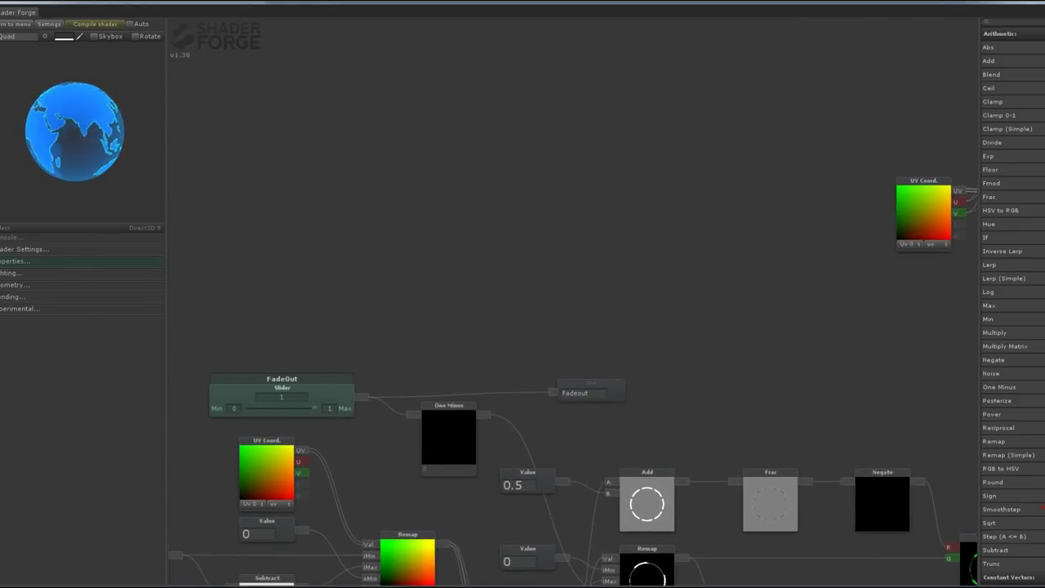
Store One Minus of FadeOut as to1, feed its Get into Step A, and delete node_4158.
{"action": "right_click_drag", "start_coordinate": [523, 311], "coordinate": [549, 237]}
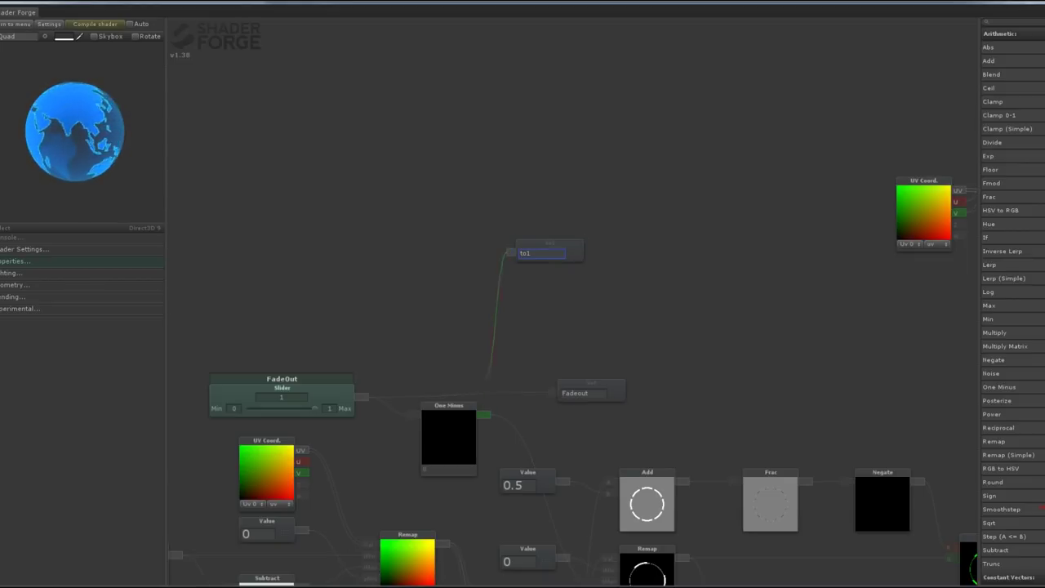
{"action": "left_click_drag", "start_coordinate": [877, 505], "coordinate": [353, 587]}
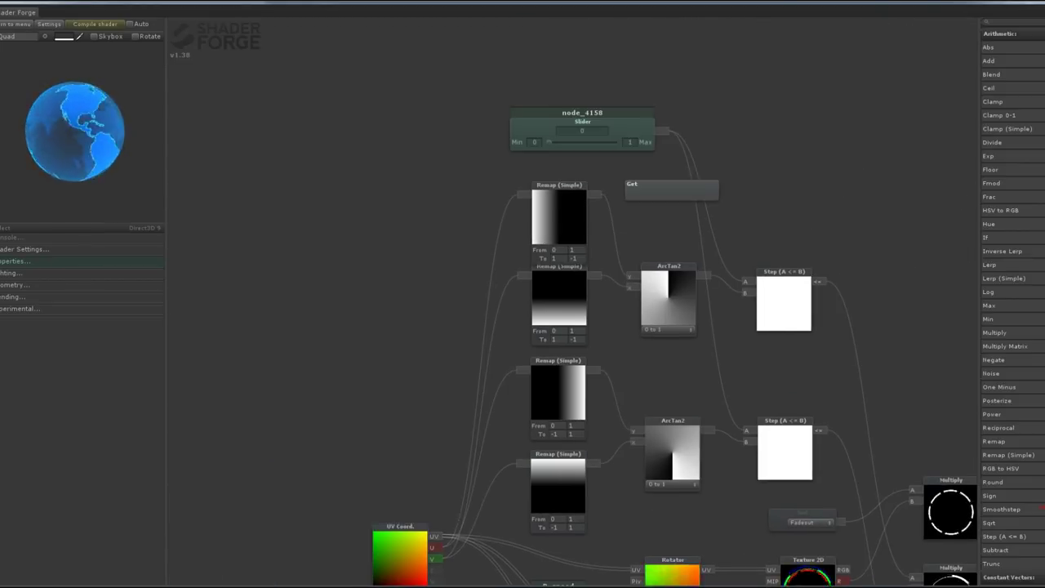
{"action": "left_click", "coordinate": [671, 205]}
{"action": "left_click", "coordinate": [694, 242]}
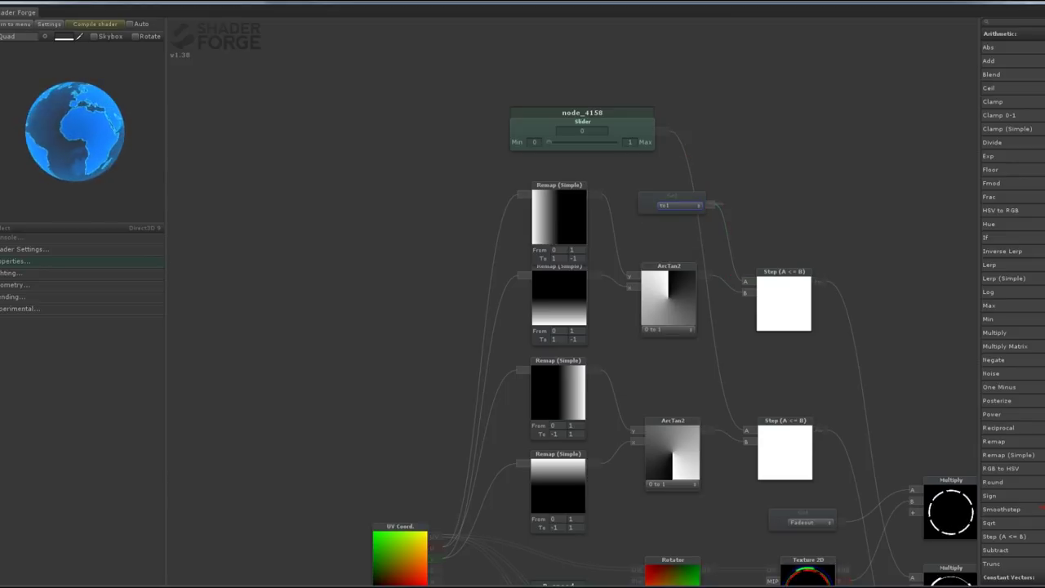
{"action": "key", "text": "Delete"}
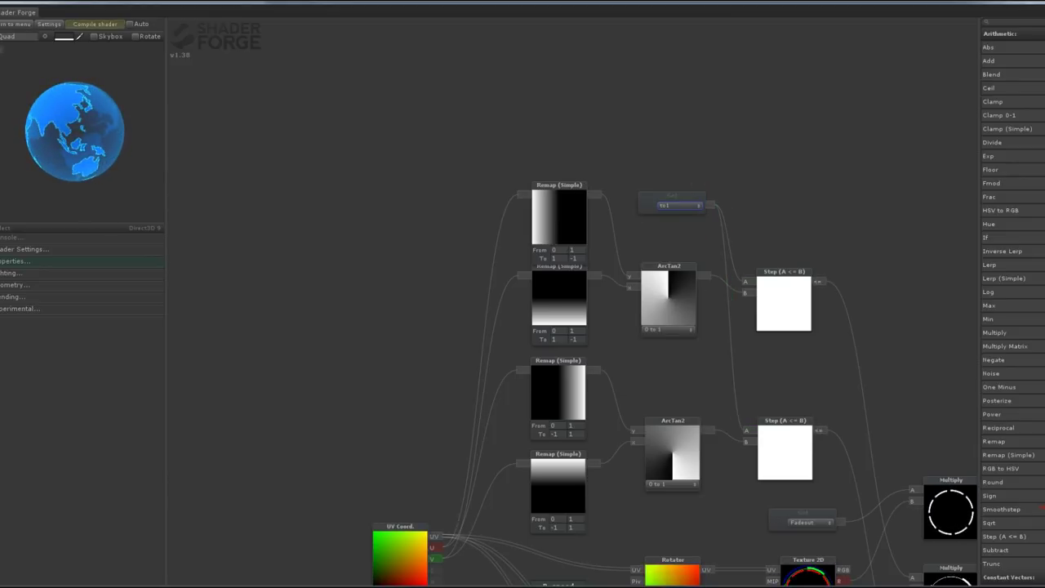
{"action": "left_click_drag", "start_coordinate": [653, 367], "coordinate": [224, 226]}
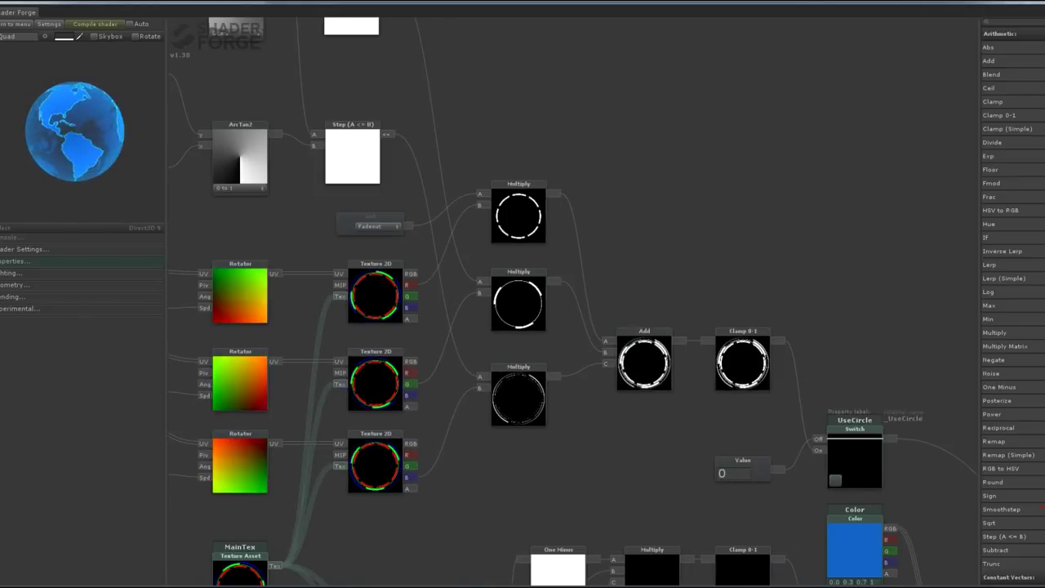
Drop FadeOut to 0.0544 and back to 1, then zoom out over the whole graph.
{"action": "left_click_drag", "start_coordinate": [369, 226], "coordinate": [708, 349]}
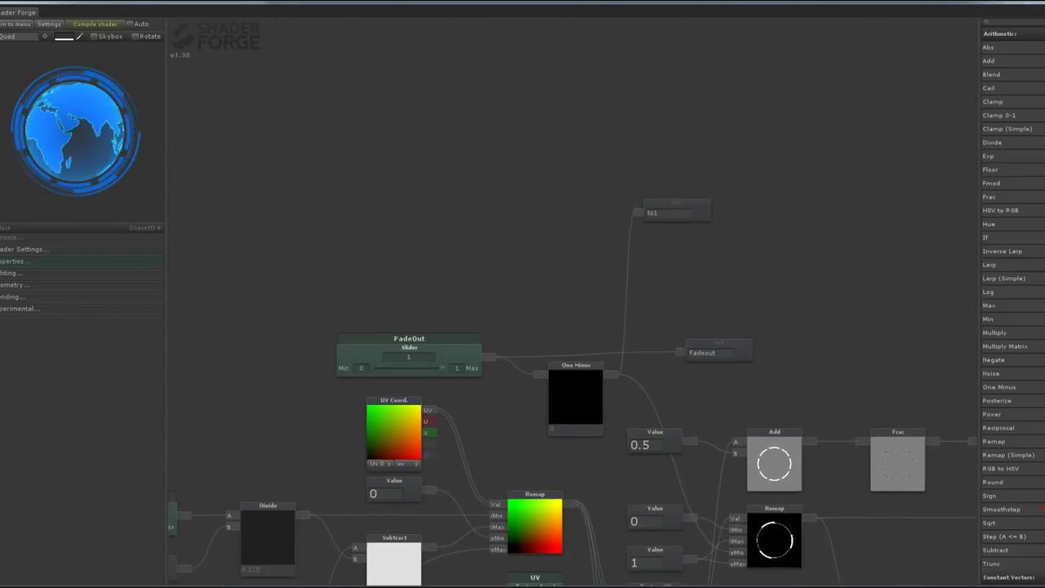
{"action": "mouse_move", "coordinate": [452, 363]}
{"action": "left_mouse_down"}
{"action": "mouse_move", "coordinate": [390, 364]}
{"action": "mouse_move", "coordinate": [461, 364]}
{"action": "left_mouse_up"}
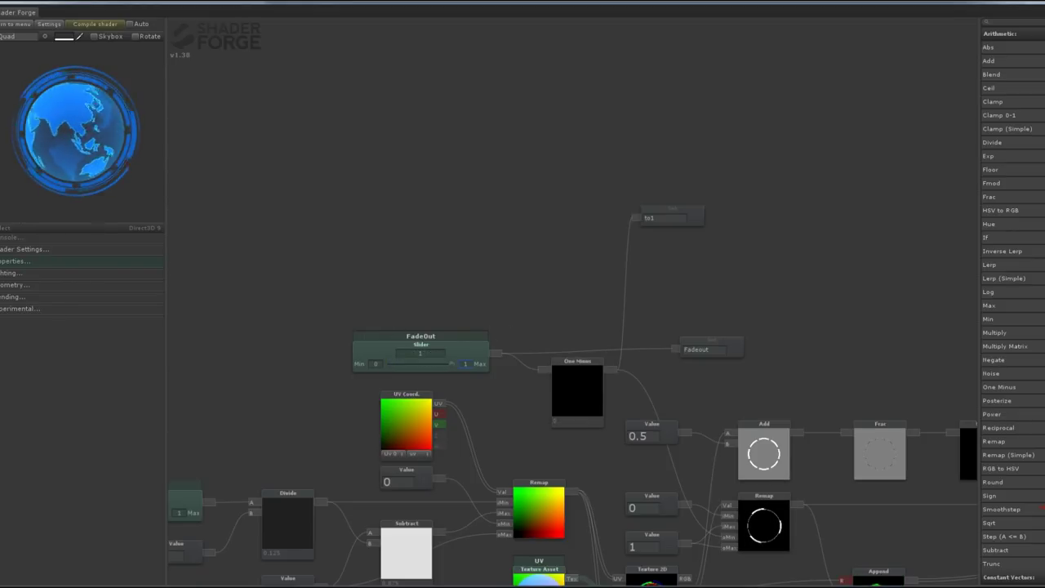
{"action": "left_click_drag", "start_coordinate": [507, 310], "coordinate": [185, 285]}
{"action": "scroll", "coordinate": [202, 324], "scroll_direction": "down", "scroll_amount": 2}
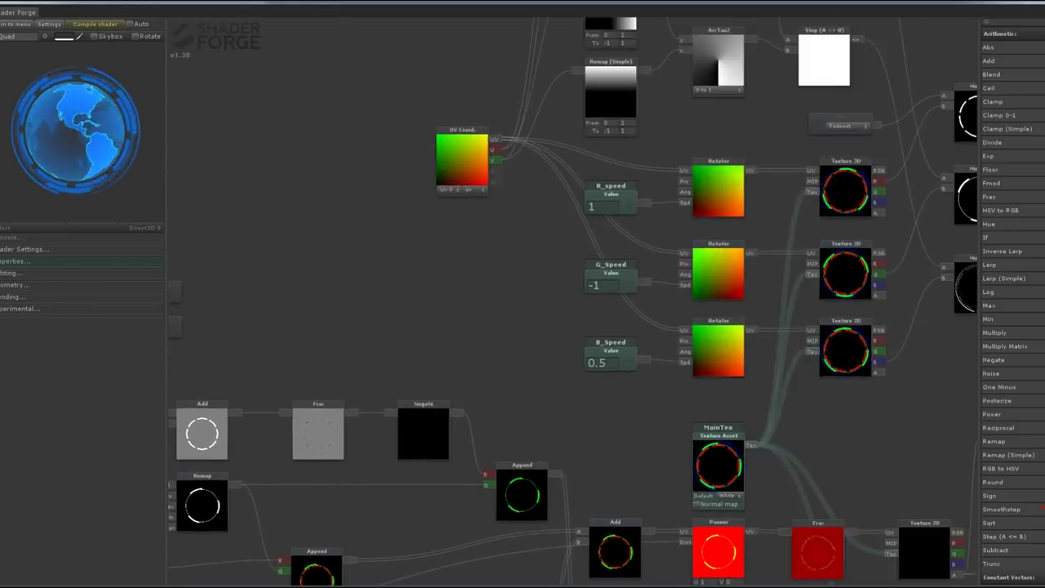
{"action": "scroll", "coordinate": [202, 324], "scroll_direction": "down", "scroll_amount": 2}
{"action": "mouse_move", "coordinate": [523, 327]}
{"action": "left_mouse_down"}
{"action": "mouse_move", "coordinate": [449, 318]}
{"action": "mouse_move", "coordinate": [301, 224]}
{"action": "mouse_move", "coordinate": [285, 236]}
{"action": "mouse_move", "coordinate": [270, 224]}
{"action": "left_mouse_up"}
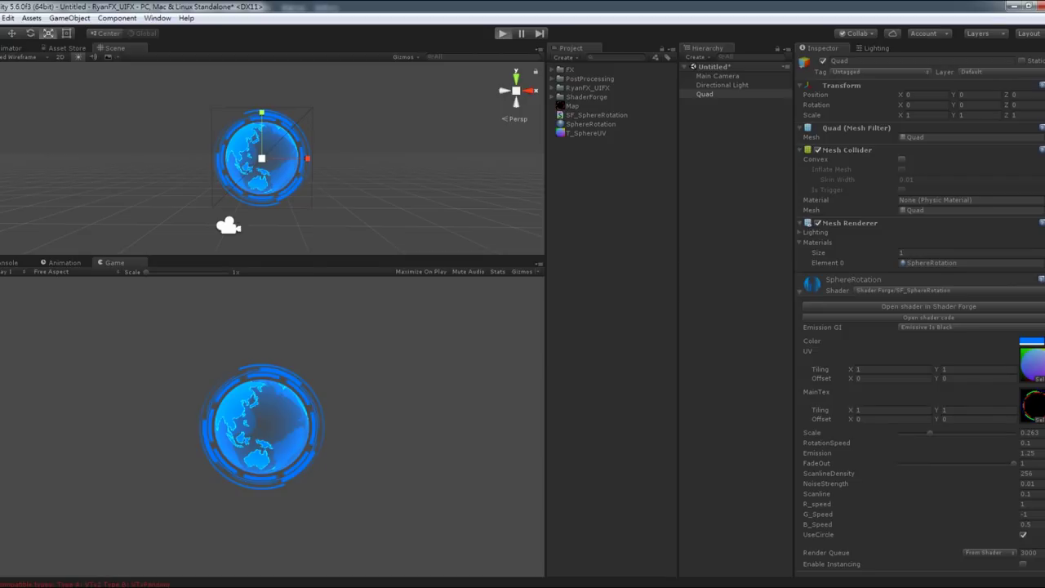
Enter Play mode and move the Inspector FadeOut slider to 0.532, then back to 1.
{"action": "key", "text": "ctrl+p"}
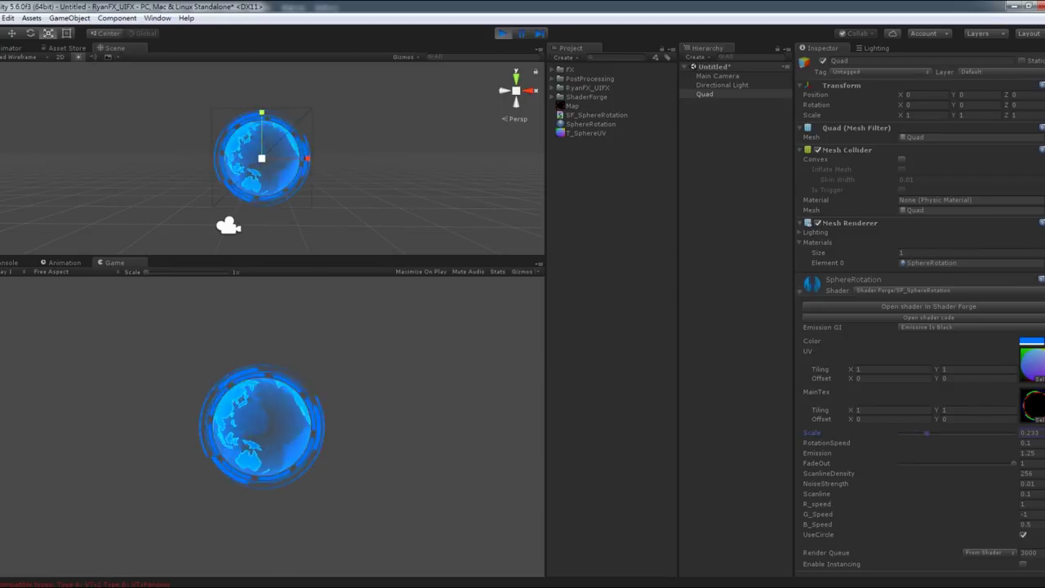
{"action": "left_click_drag", "start_coordinate": [1013, 463], "coordinate": [961, 463]}
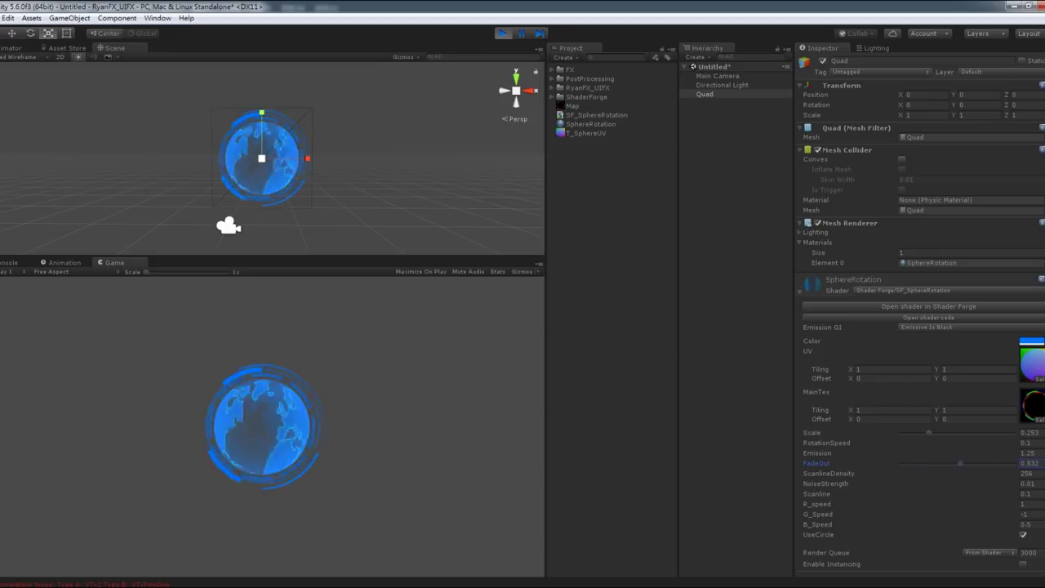
{"action": "mouse_move", "coordinate": [960, 463]}
{"action": "left_mouse_down"}
{"action": "mouse_move", "coordinate": [1013, 463]}
{"action": "mouse_move", "coordinate": [900, 464]}
{"action": "left_mouse_up"}
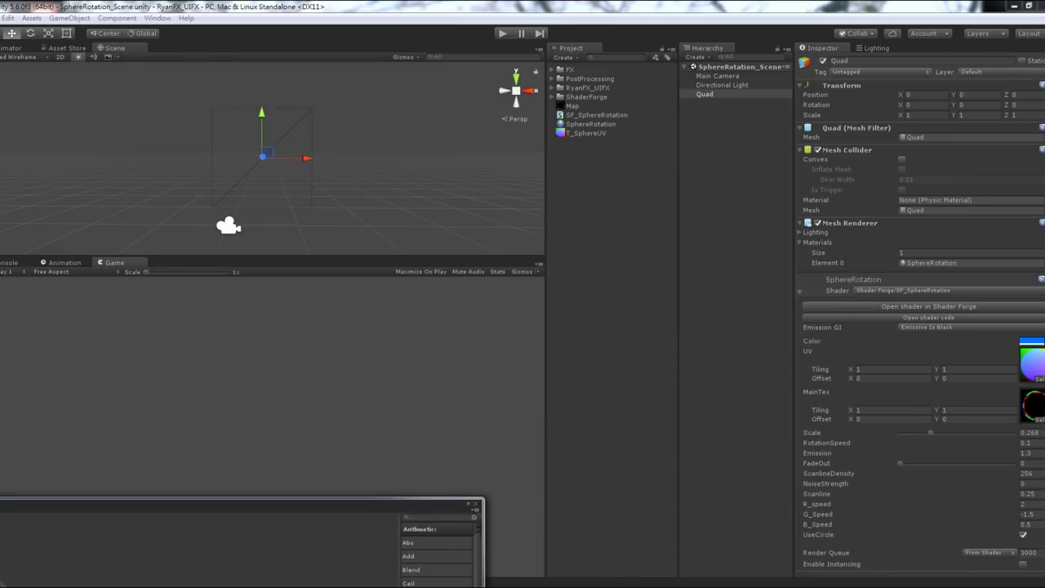
Enter Play mode in Unity and lower FadeOut to 0.601 to show the wipe.
{"action": "left_click", "coordinate": [900, 463]}
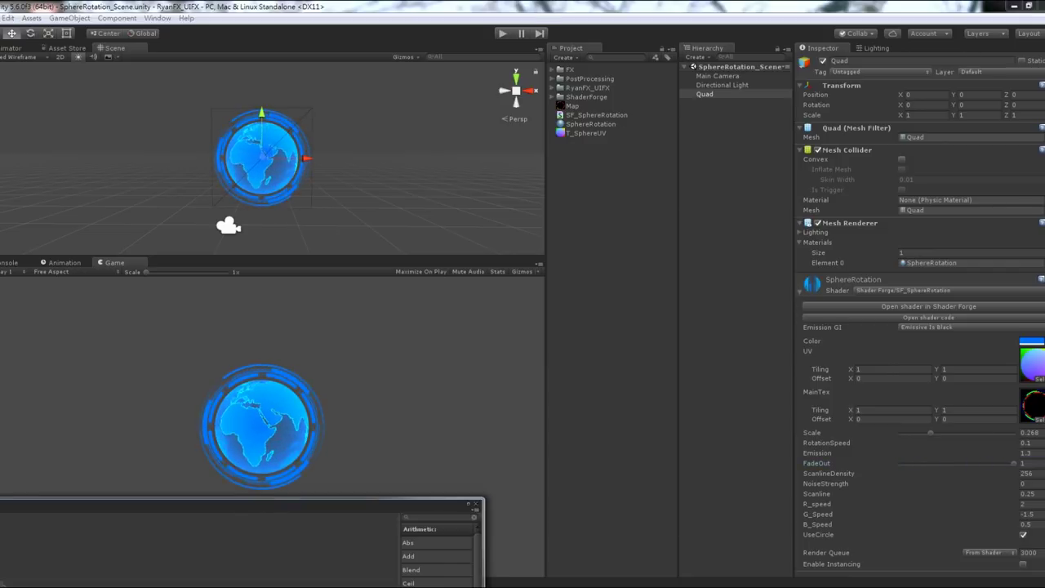
{"action": "key", "text": "ctrl+p"}
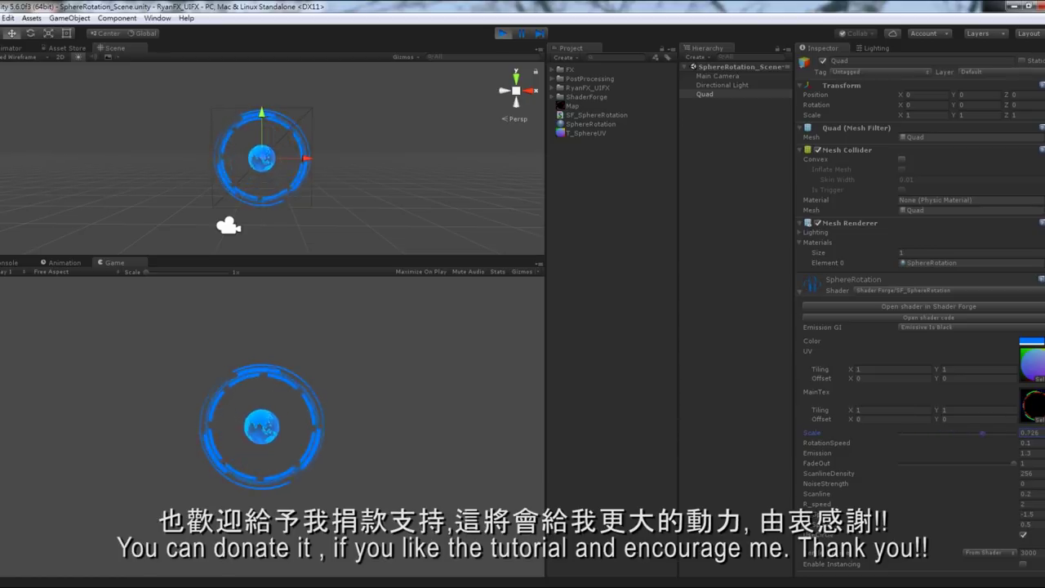
{"action": "left_click_drag", "start_coordinate": [1014, 463], "coordinate": [971, 463]}
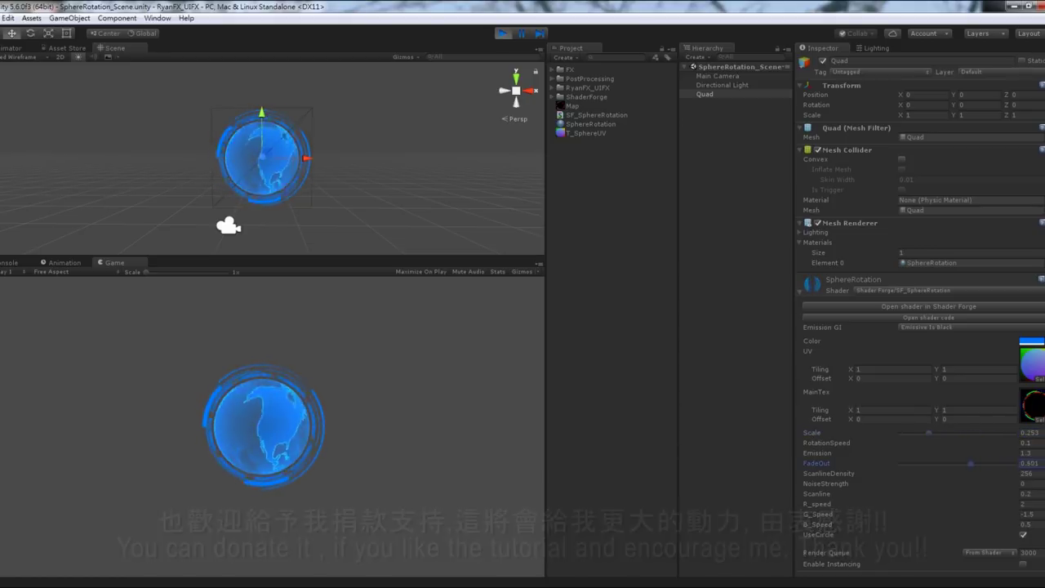